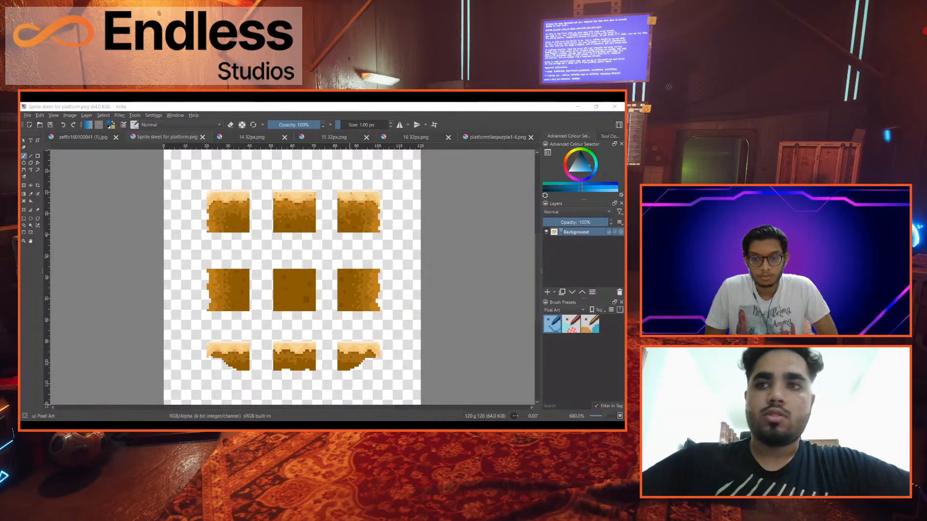
Open the grass-topped rock platform tileset image and look over its tile arrangement
key(alt+Tab)
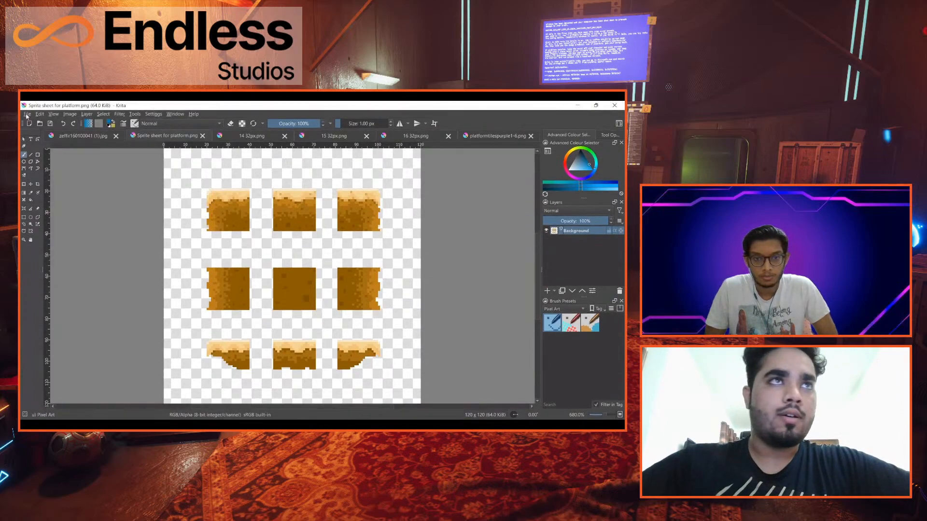
key(ctrl+o)
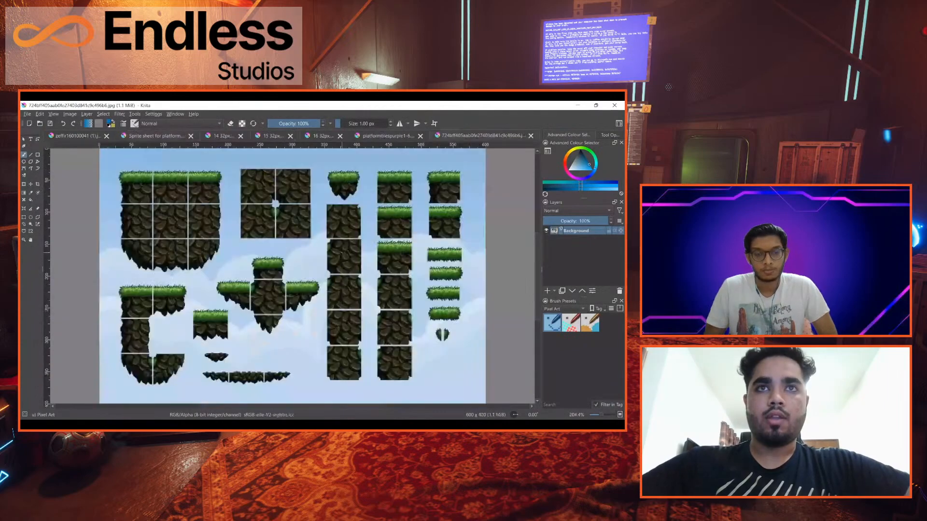
scroll(300, 247, down, 2)
scroll(268, 237, up, 1)
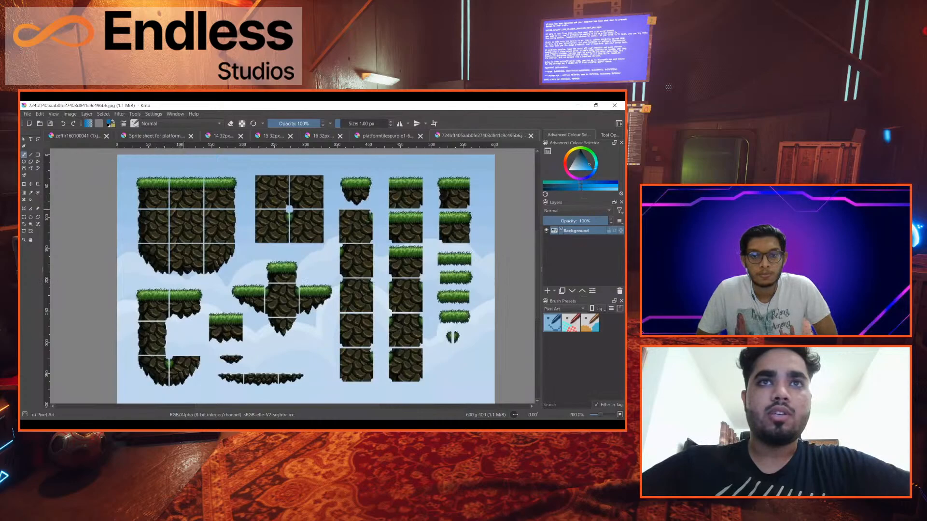
scroll(400, 244, down, 1)
scroll(344, 246, up, 1)
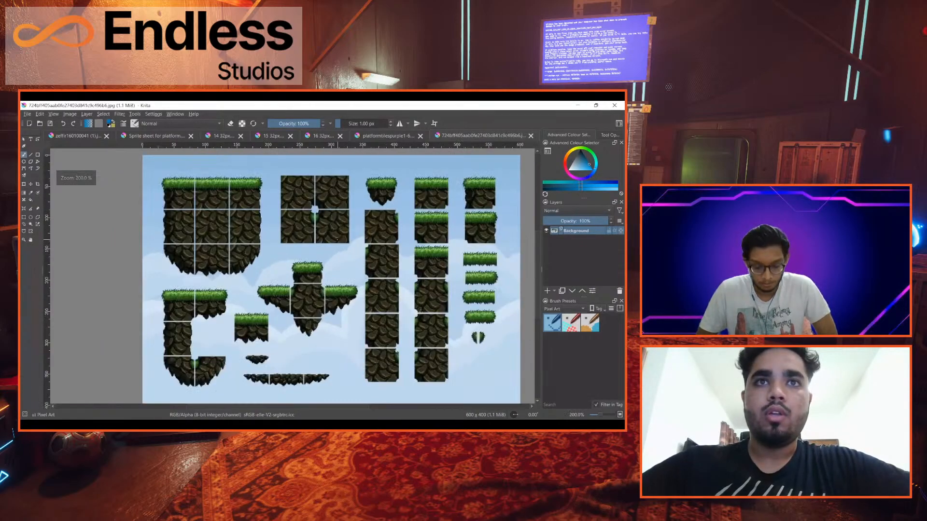
drag(355, 249, 342, 246)
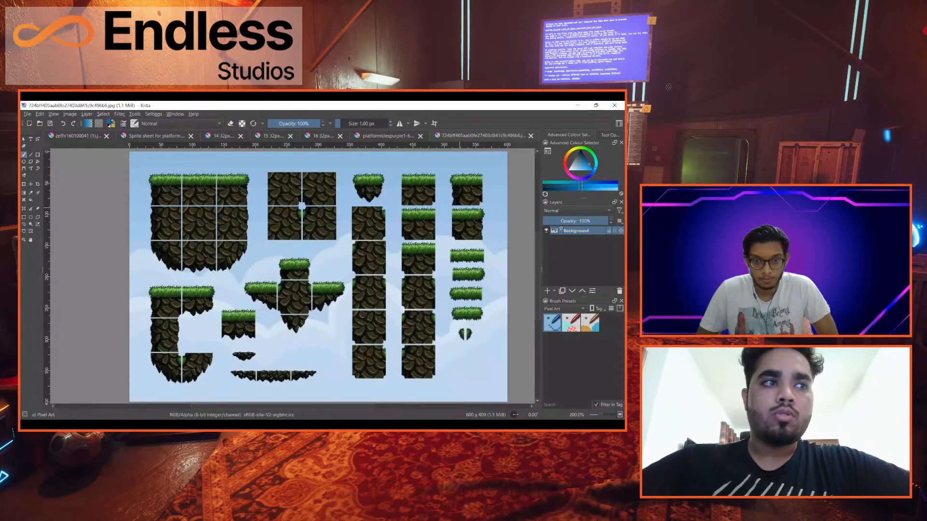
Bring up the open image with the seven numbered water animation frames and examine the frames
click(154, 139)
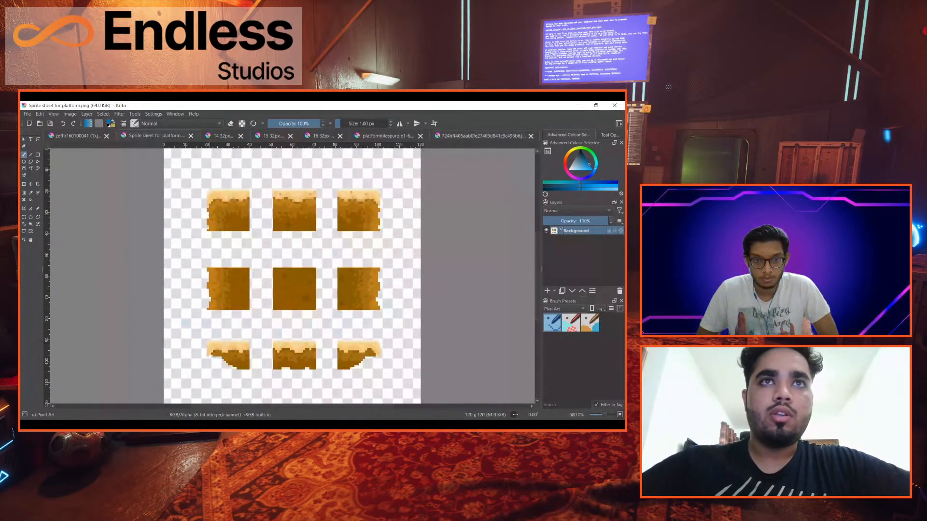
click(76, 136)
scroll(281, 254, down, 1)
scroll(281, 254, up, 3)
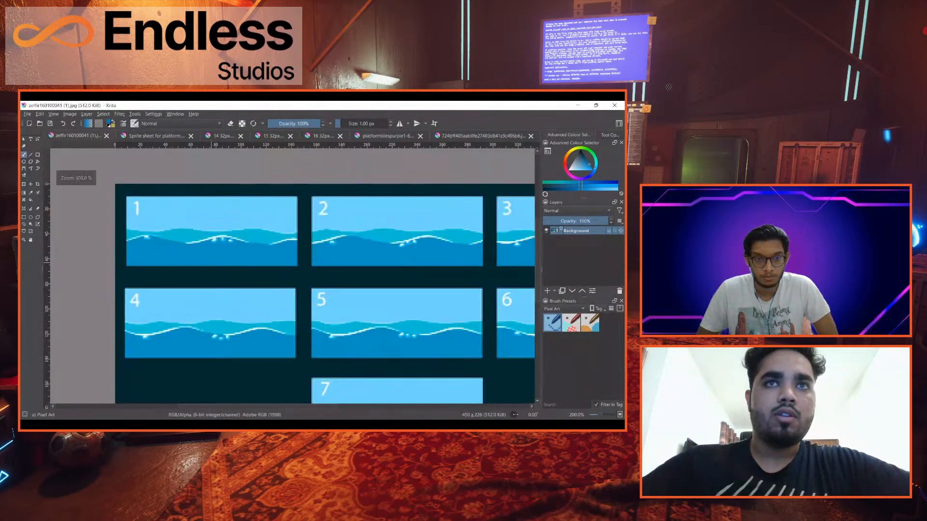
scroll(281, 254, down, 1)
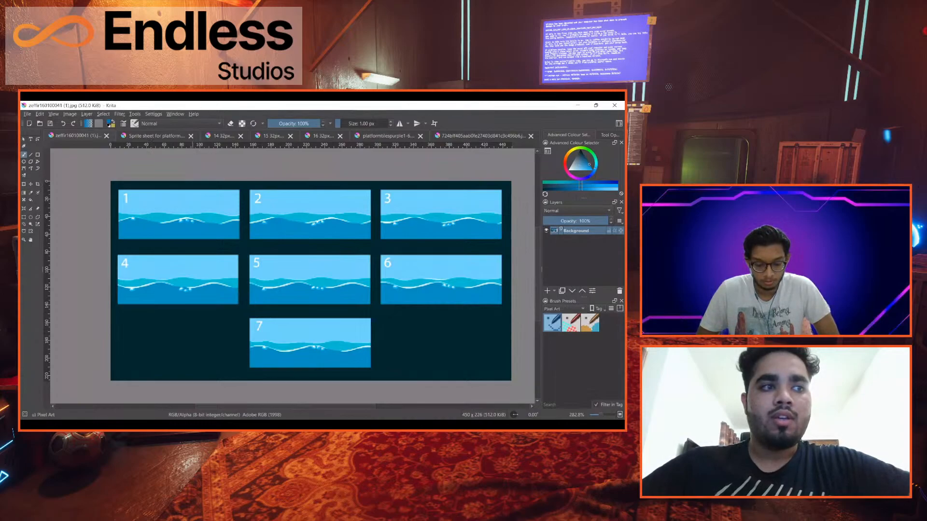
Return to Sprite sheet for platform.png and examine the layout of its sand tiles
click(164, 139)
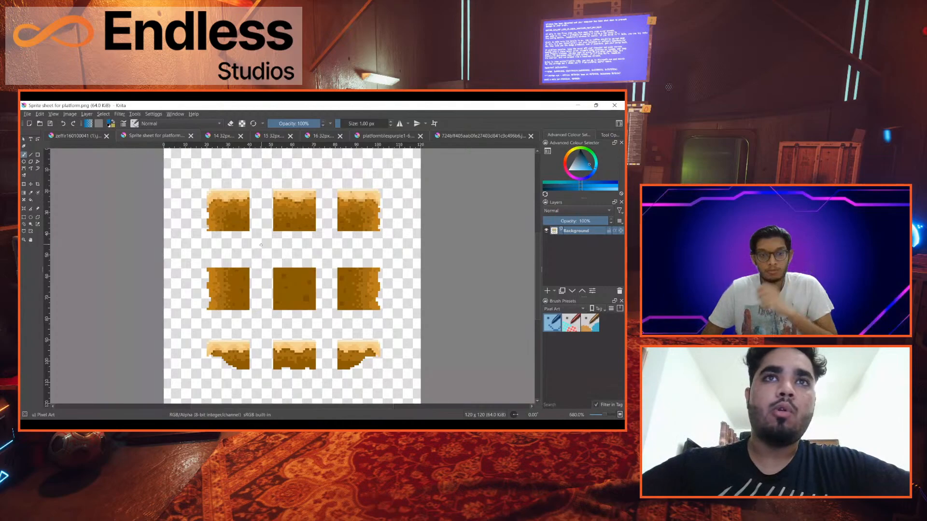
scroll(309, 279, down, 2)
scroll(310, 278, up, 3)
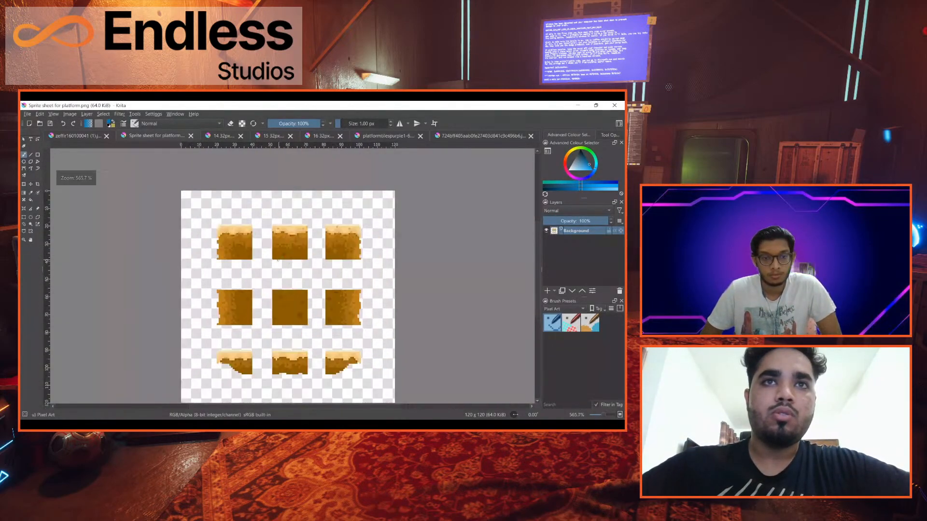
scroll(309, 278, down, 2)
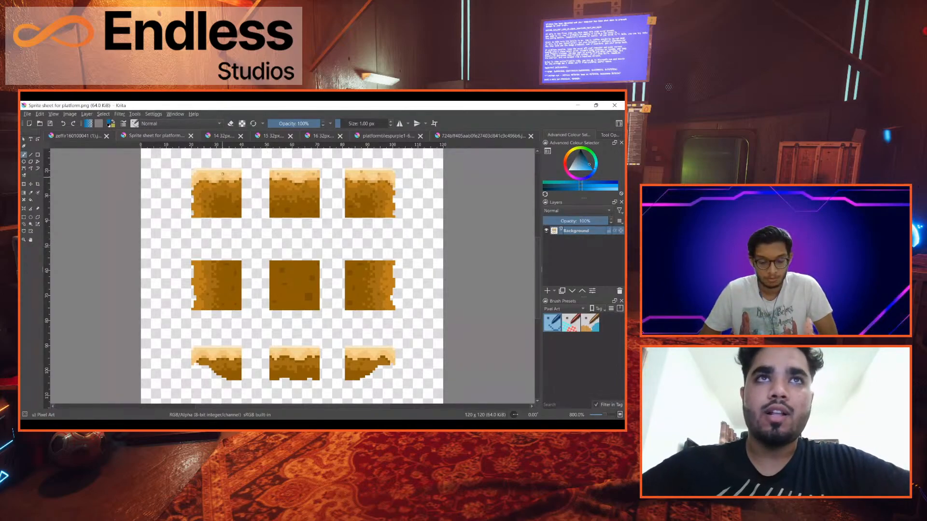
Look through the open purple 32px tile images and examine the purple platform tile sheet
click(220, 137)
click(321, 137)
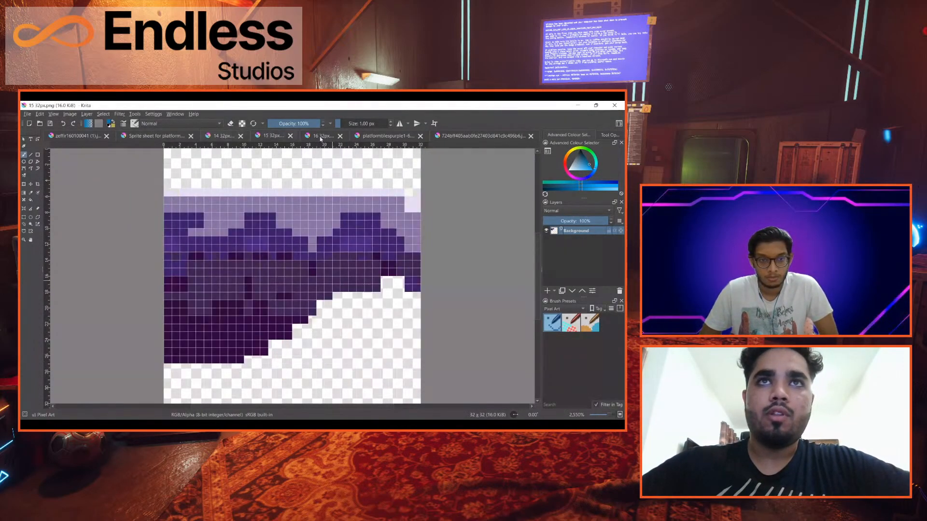
click(386, 136)
scroll(358, 223, down, 2)
scroll(382, 232, up, 2)
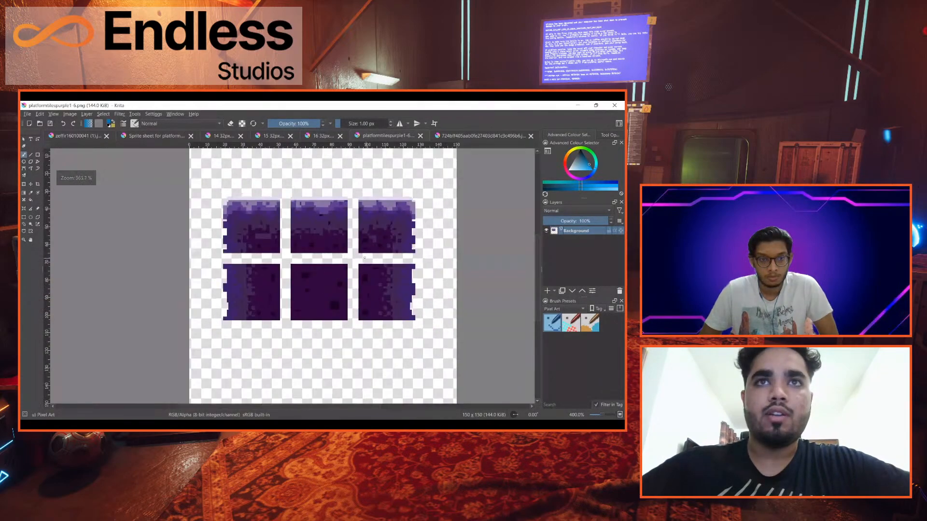
drag(284, 236, 281, 239)
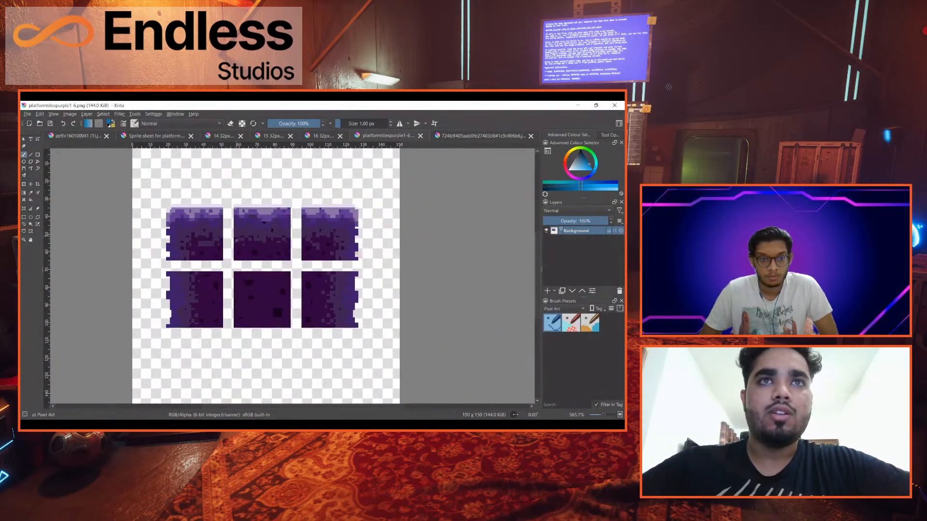
Compare the sand tiles in Sprite sheet for platform.png with the purple tile in 16 32px.png
click(152, 135)
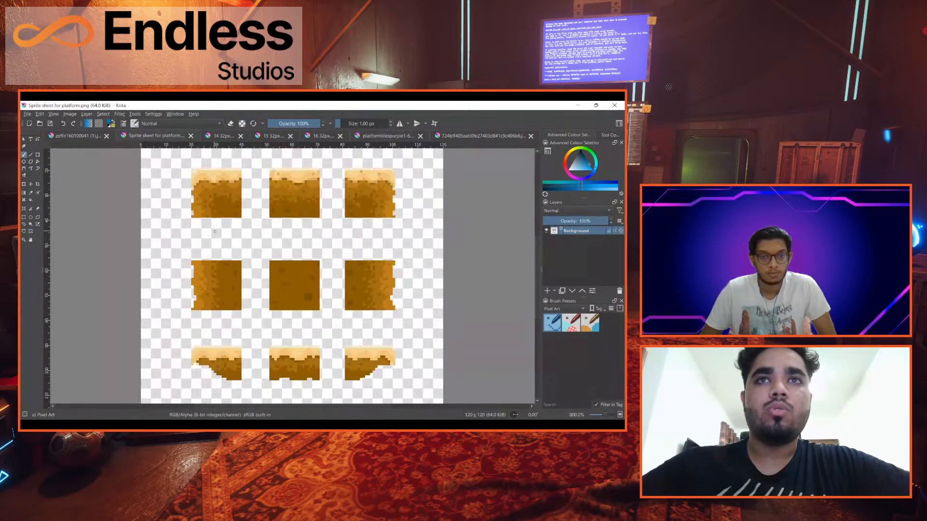
scroll(232, 232, up, 1)
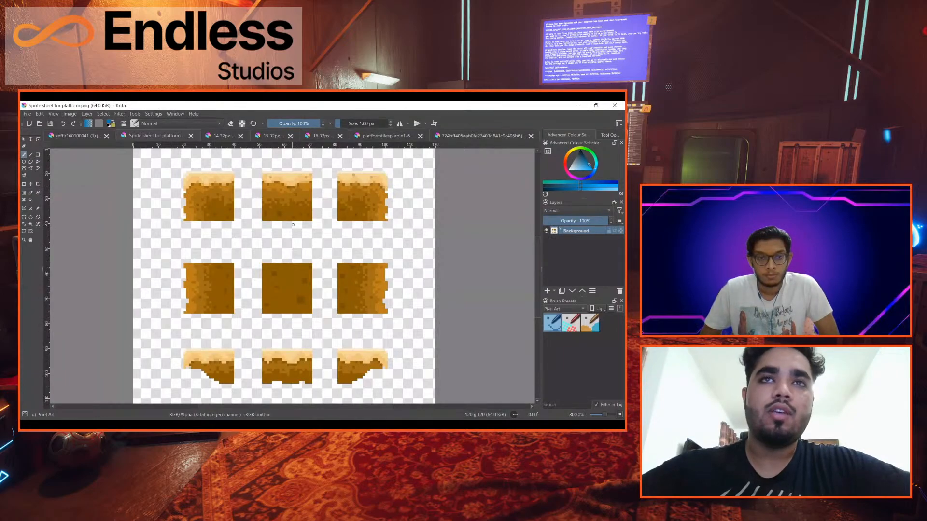
scroll(292, 224, down, 1)
scroll(228, 228, up, 1)
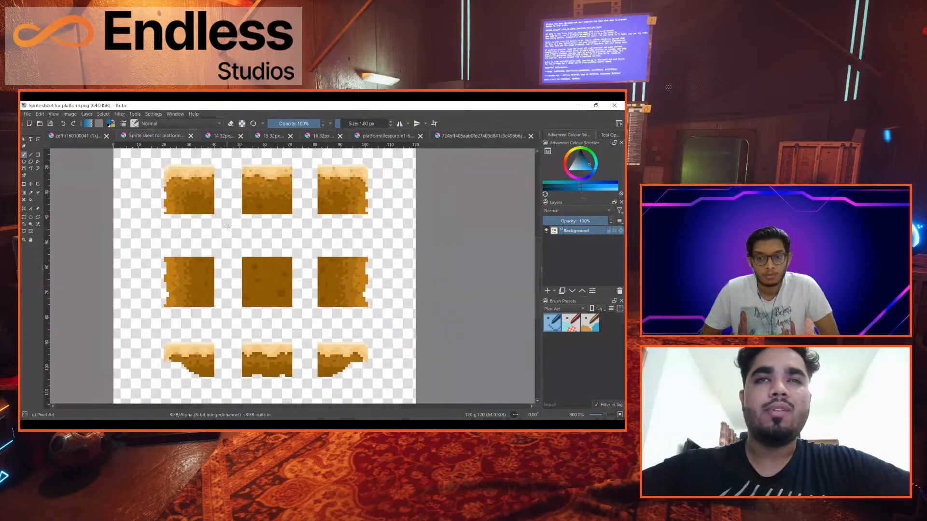
scroll(241, 209, down, 1)
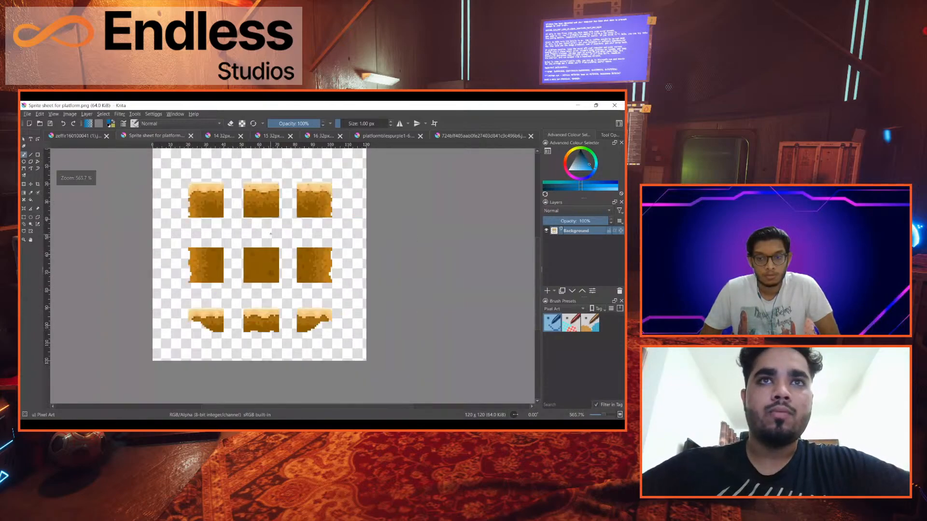
scroll(265, 233, up, 1)
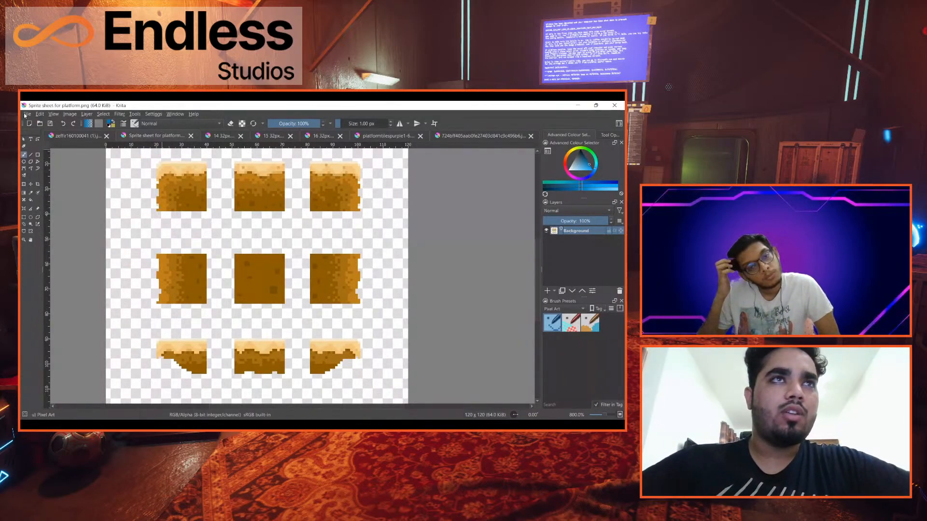
click(323, 136)
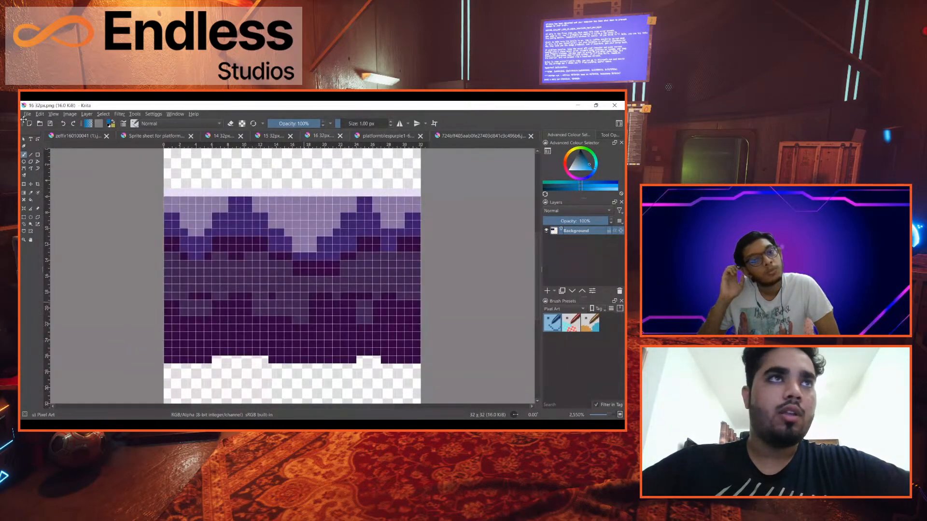
key(ctrl+o)
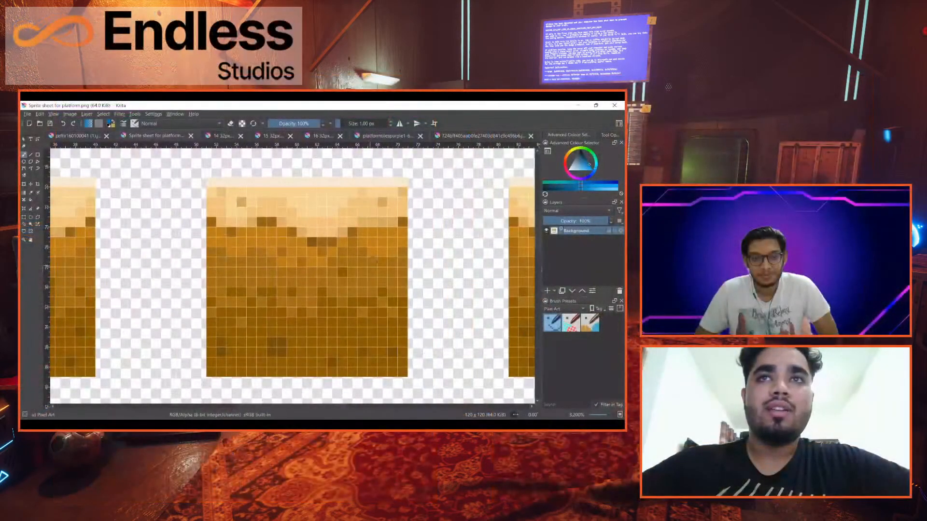
Examine the top-row middle sand tile of the platform sprite sheet at pixel level
scroll(372, 260, down, 1)
drag(372, 261, 348, 261)
scroll(348, 262, up, 2)
scroll(314, 265, down, 1)
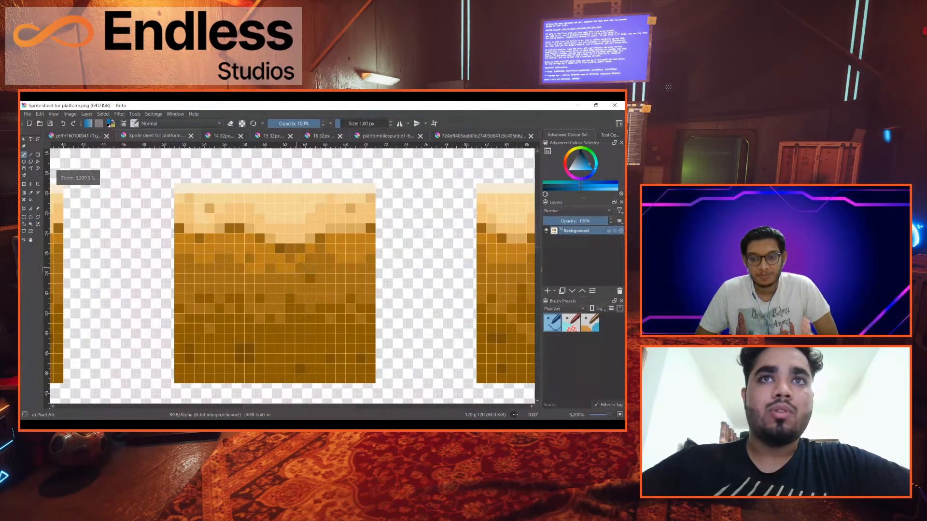
scroll(396, 250, down, 1)
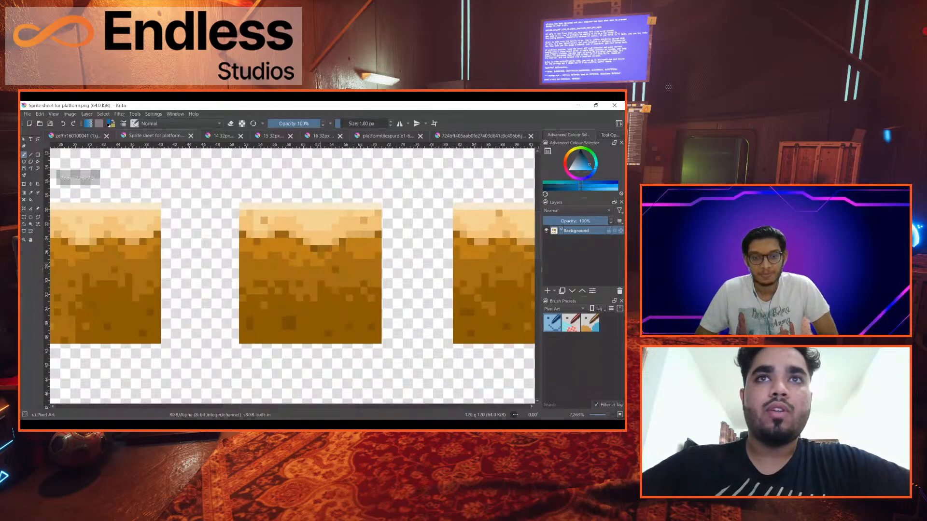
scroll(313, 270, up, 2)
scroll(313, 271, down, 1)
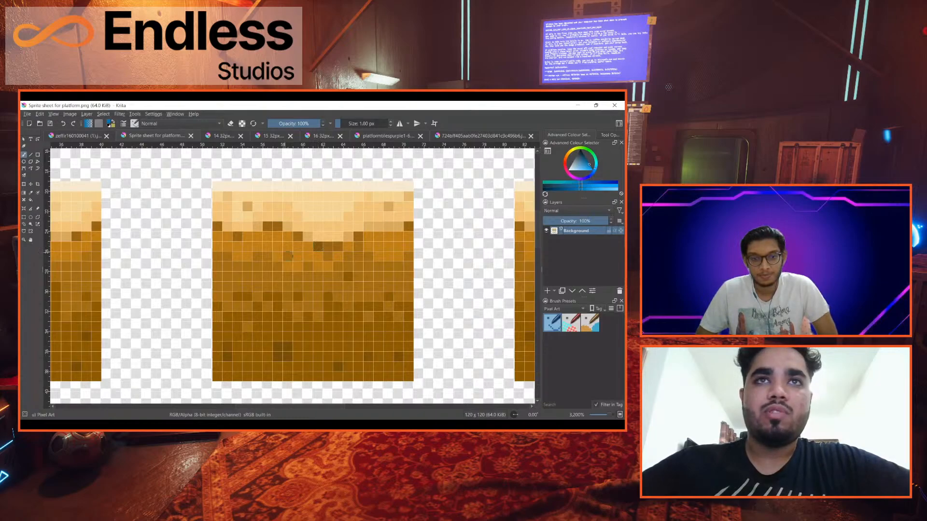
Compare the edges of the three top-row sand tiles in the platform sprite sheet
scroll(288, 255, down, 2)
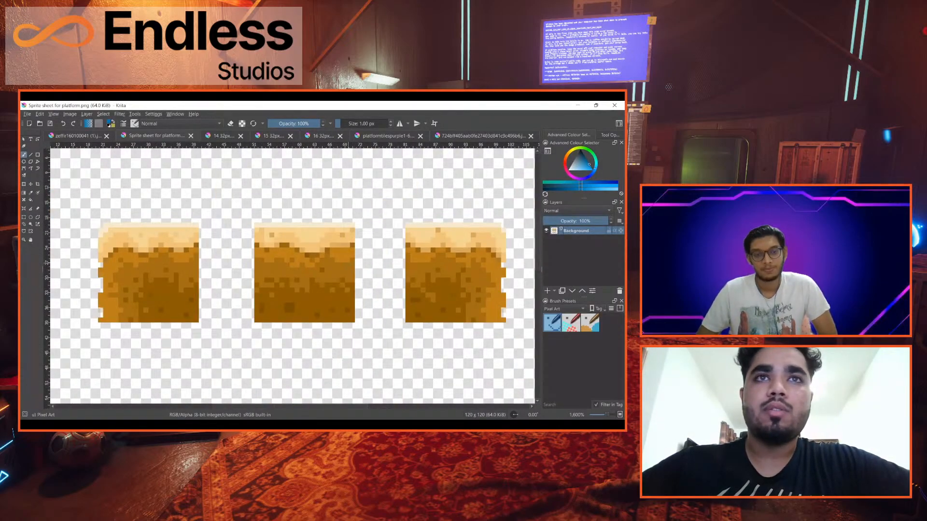
scroll(362, 260, up, 1)
scroll(362, 260, down, 1)
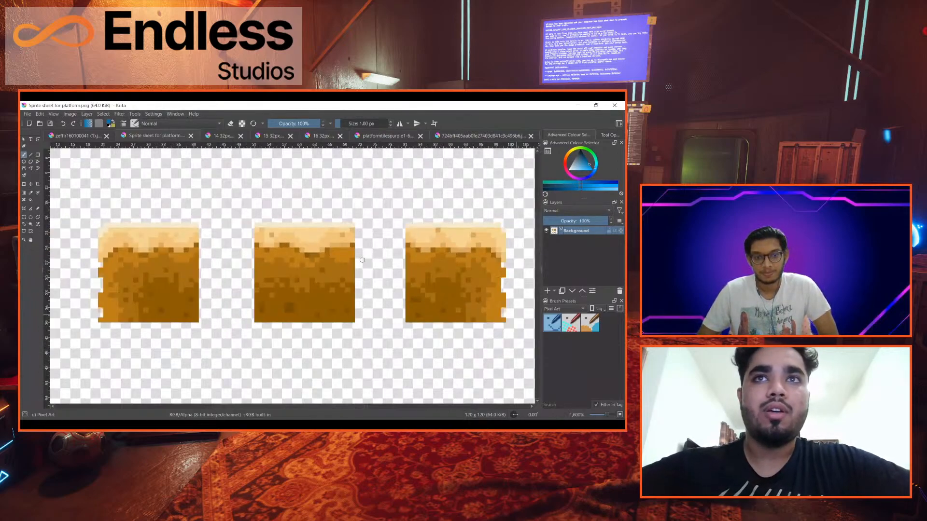
scroll(363, 260, up, 1)
scroll(382, 260, down, 1)
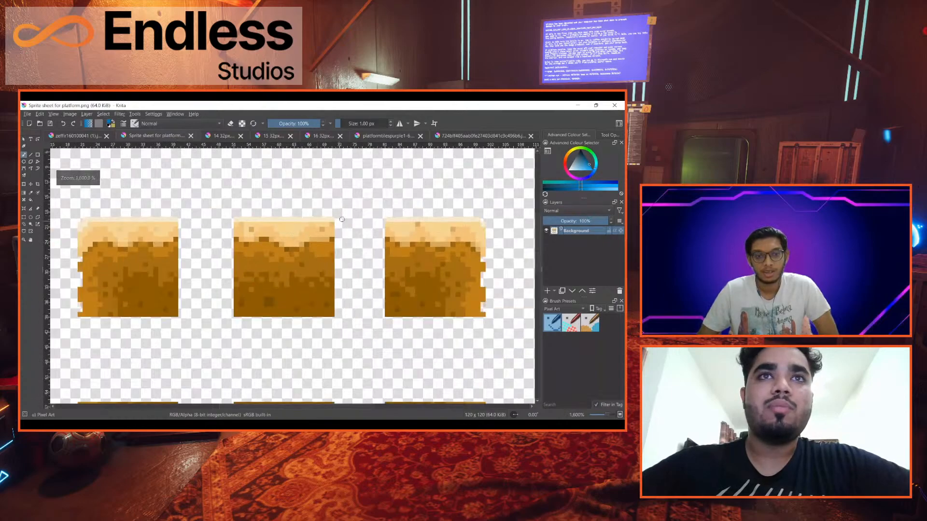
scroll(283, 333, down, 1)
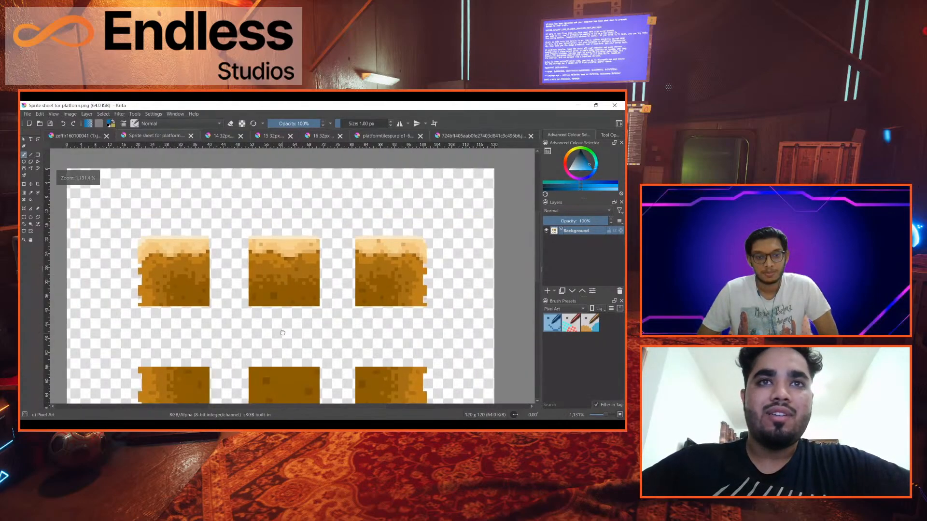
scroll(283, 333, down, 1)
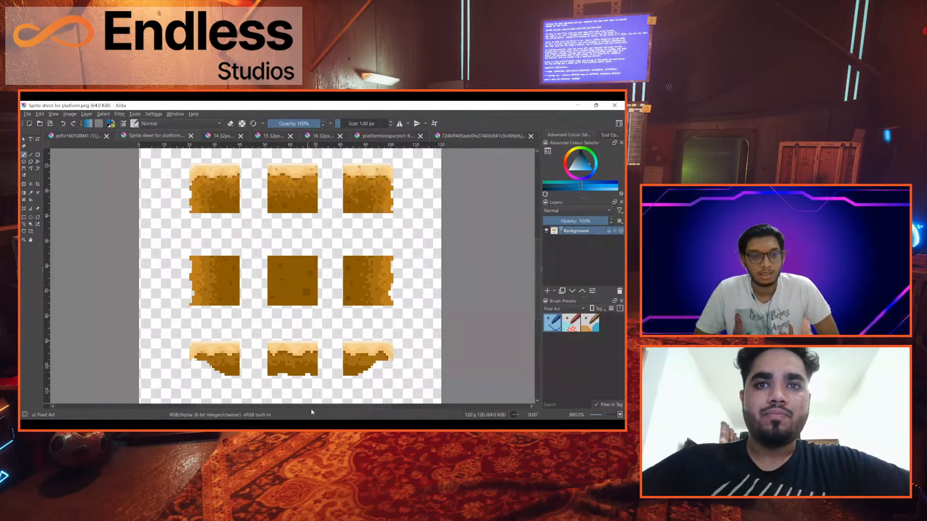
Examine how the top, middle and bottom rows of sand tiles relate across the whole platform sprite sheet
scroll(285, 210, down, 1)
scroll(282, 212, up, 1)
drag(326, 223, 322, 237)
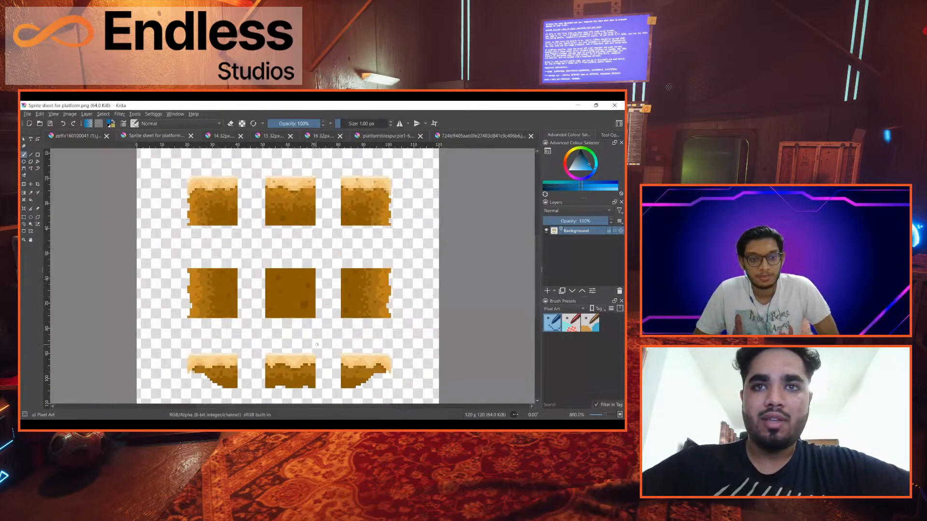
drag(303, 339, 312, 329)
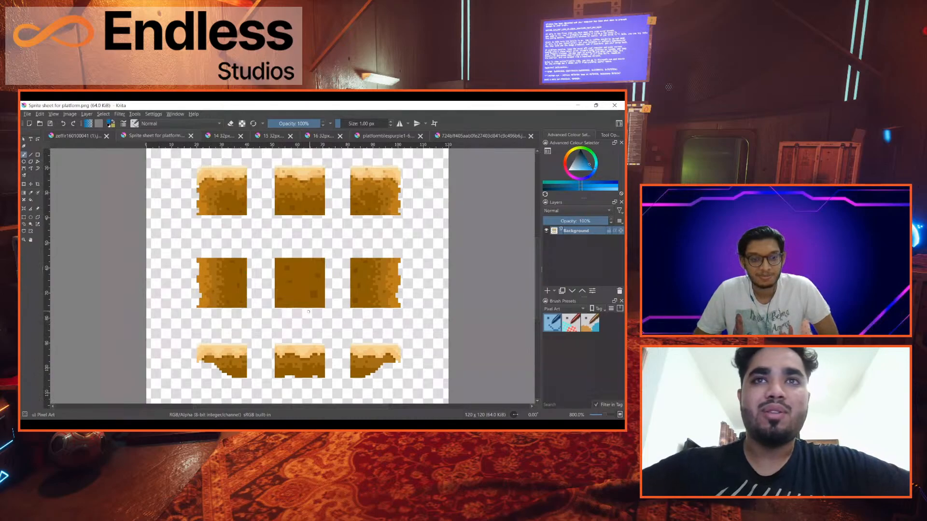
scroll(296, 319, down, 1)
scroll(280, 304, up, 1)
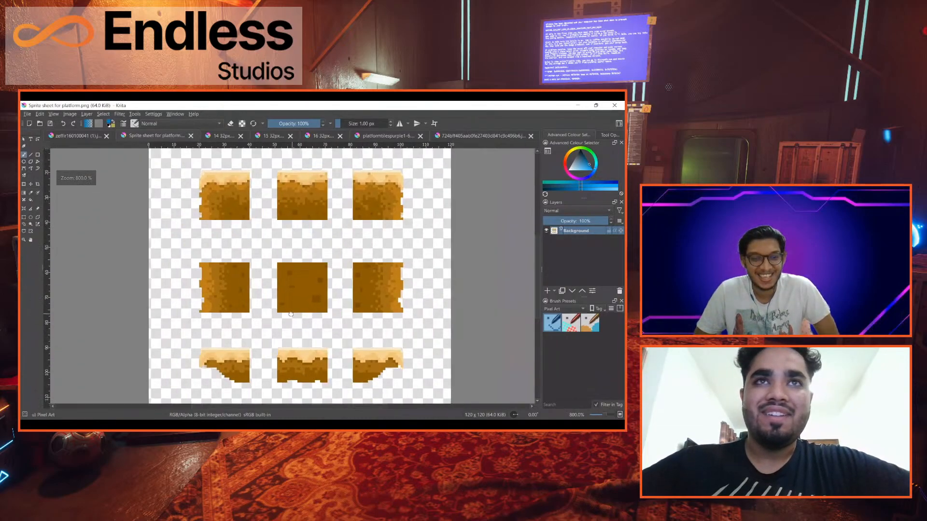
drag(261, 281, 255, 282)
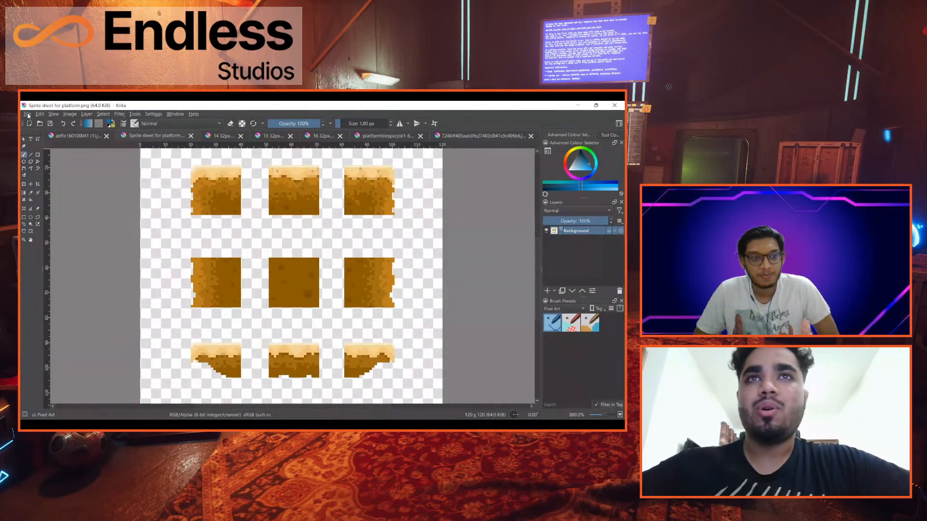
Open the tile image 1tile.png from the PlatformCave folder in Endless Studios Project on the Desktop
key(ctrl+o)
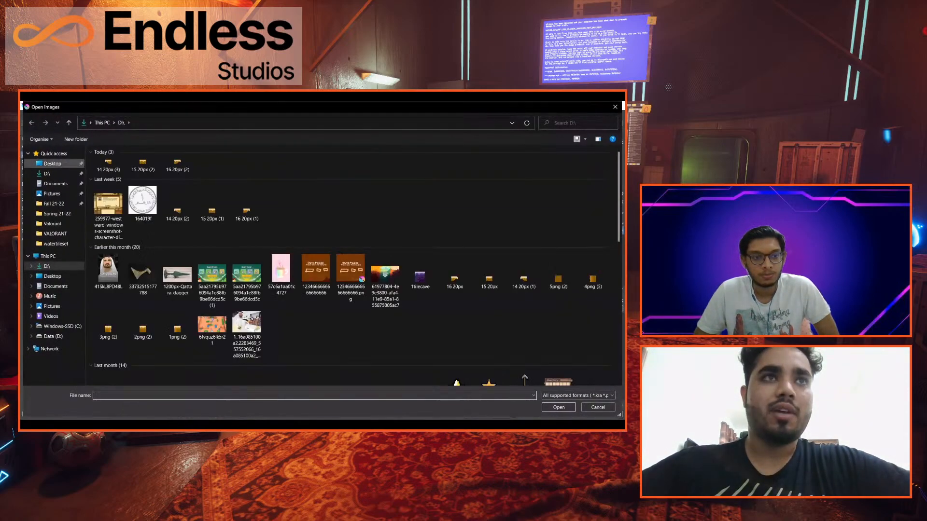
click(52, 164)
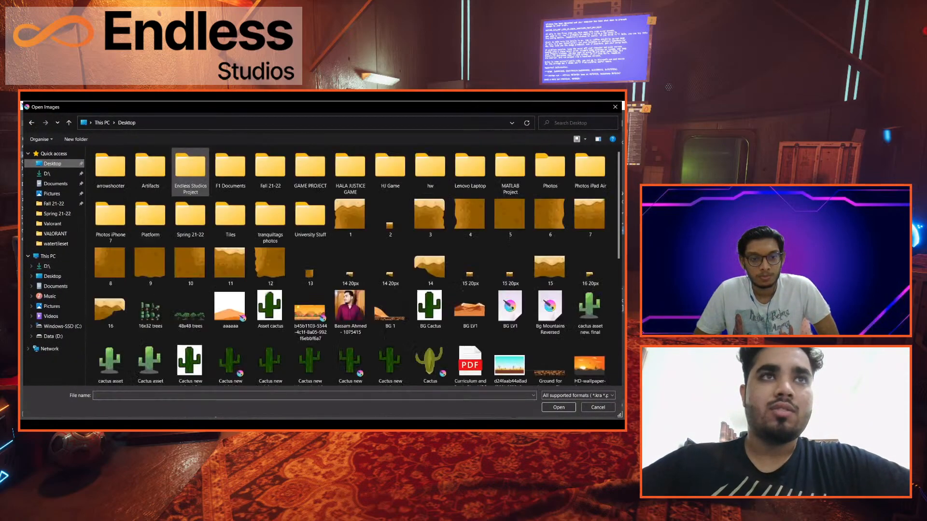
double_click(191, 169)
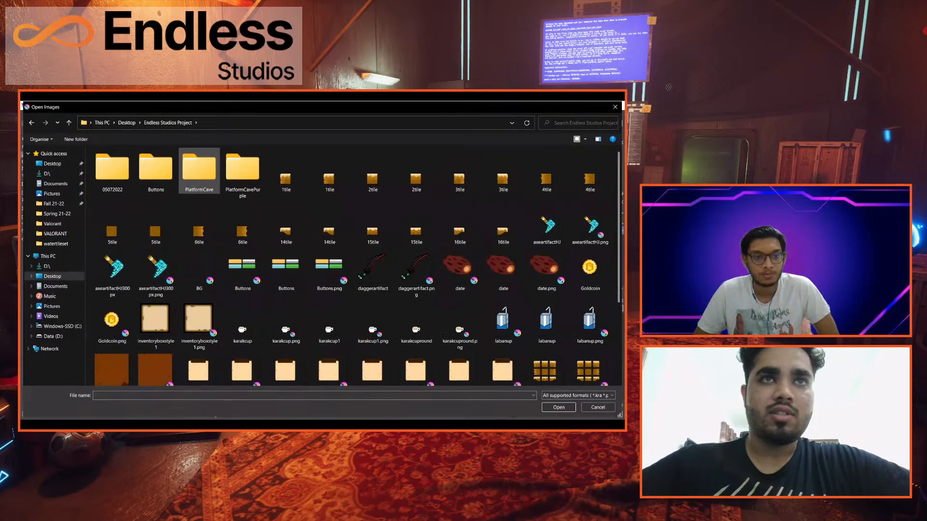
double_click(199, 169)
double_click(156, 170)
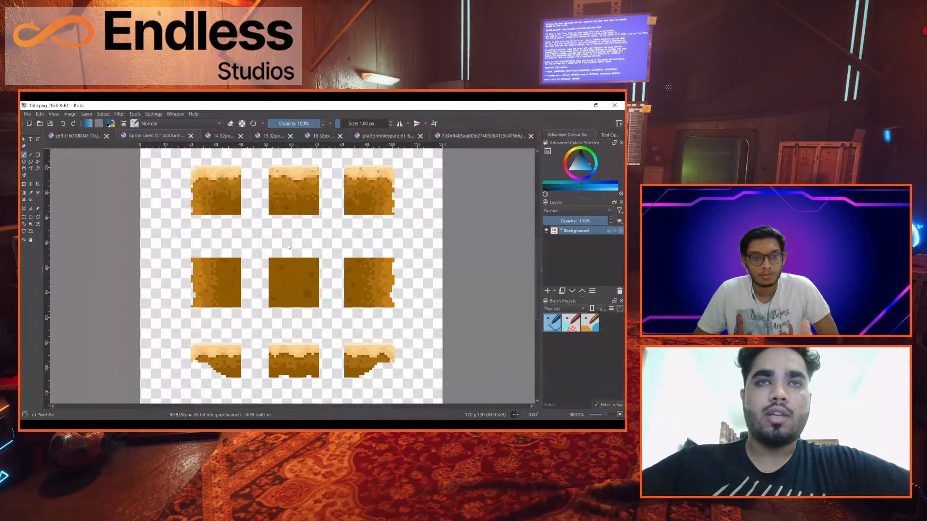
Examine the pixel shading and edges of the dark blue cave tile in 1tile.png, and close that image
scroll(246, 232, down, 3)
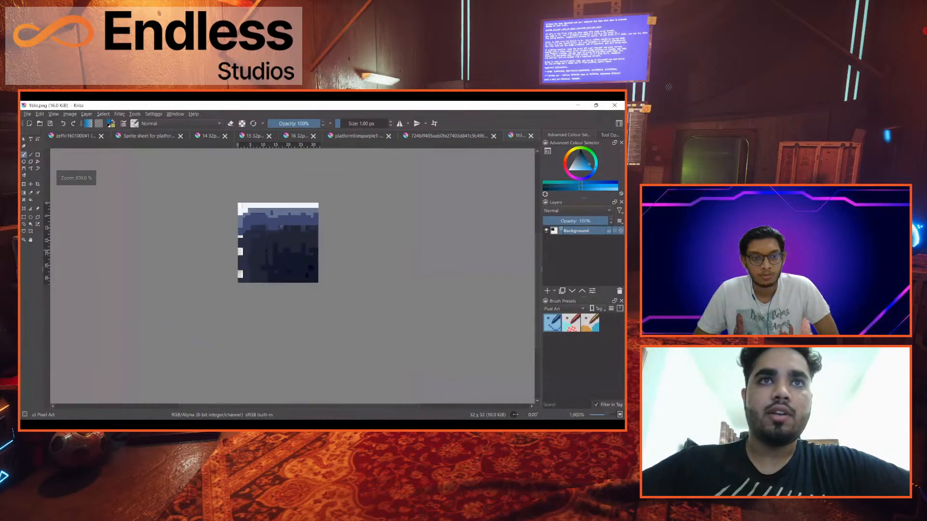
scroll(262, 253, up, 3)
scroll(263, 252, down, 1)
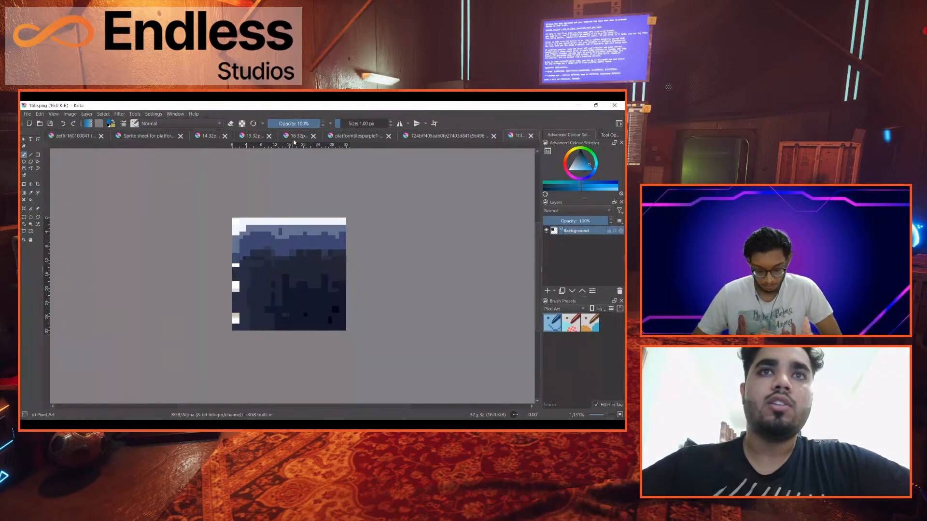
scroll(284, 258, up, 1)
scroll(284, 258, down, 2)
scroll(284, 257, up, 1)
drag(283, 258, 274, 261)
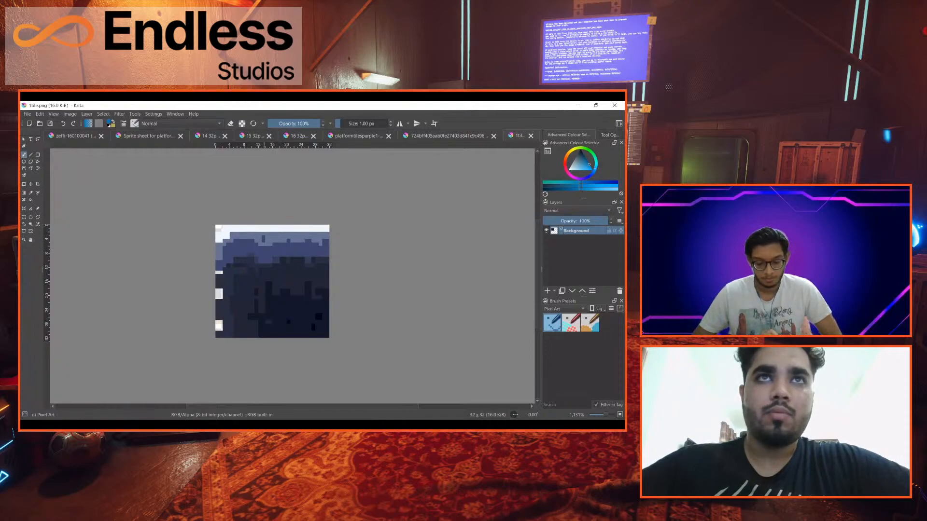
click(530, 136)
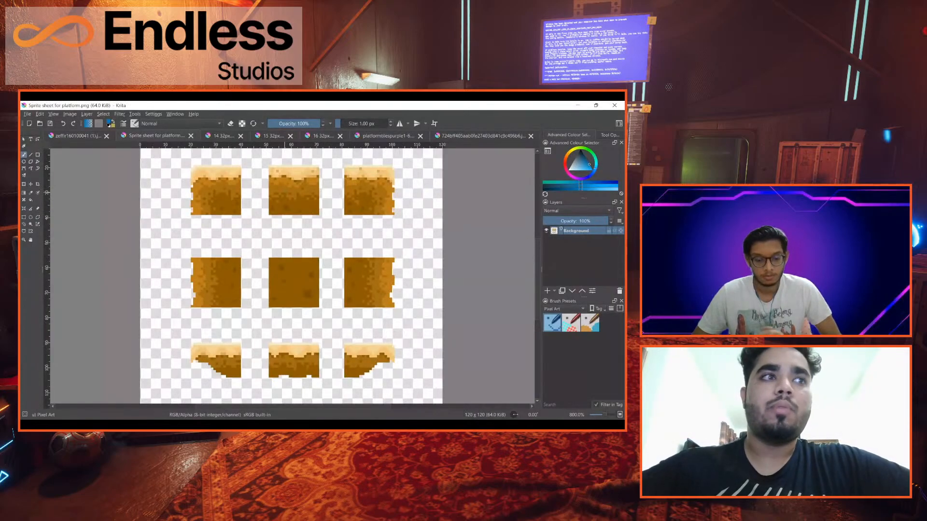
Review how the nine sand tiles are laid out across the whole platform sprite sheet
scroll(265, 214, down, 1)
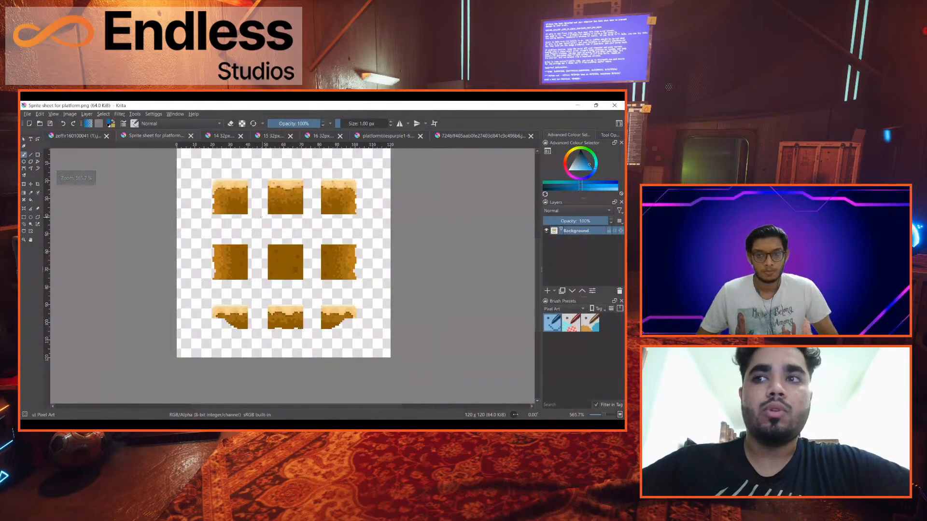
drag(202, 237, 188, 249)
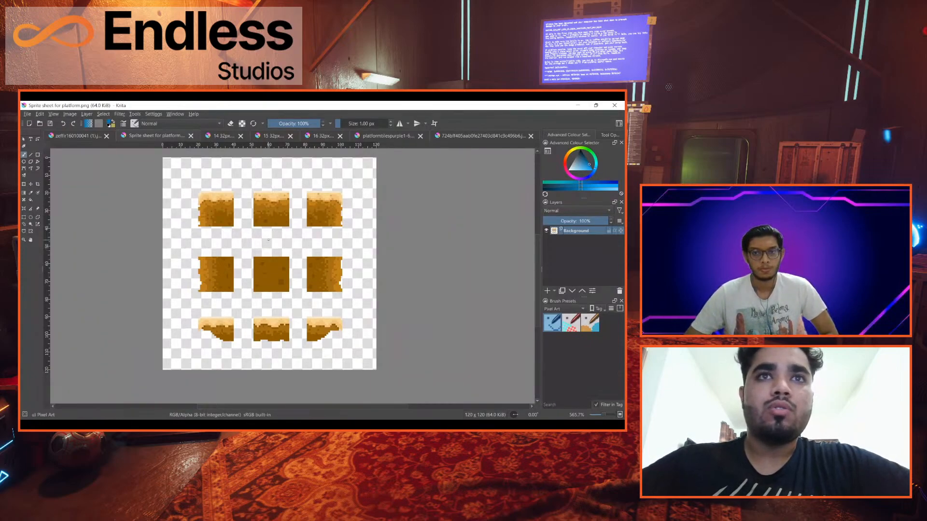
scroll(268, 240, up, 2)
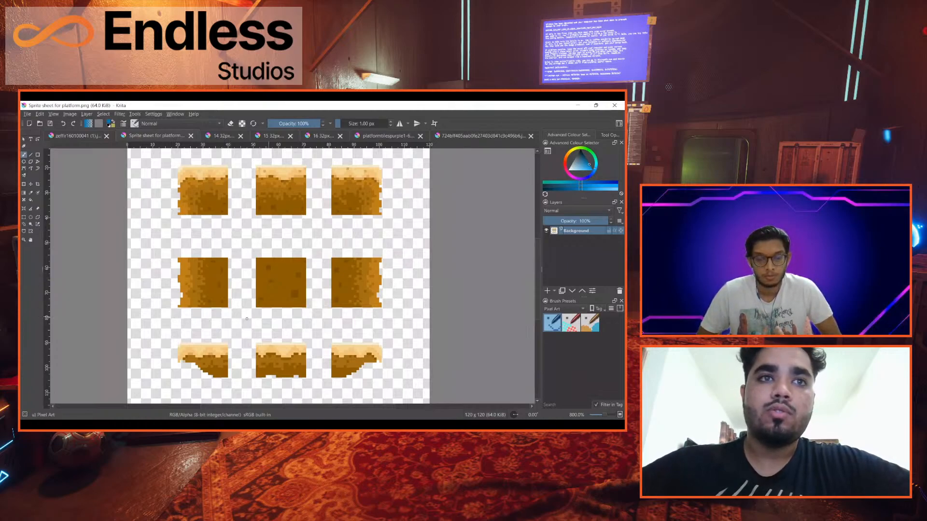
drag(274, 316, 256, 319)
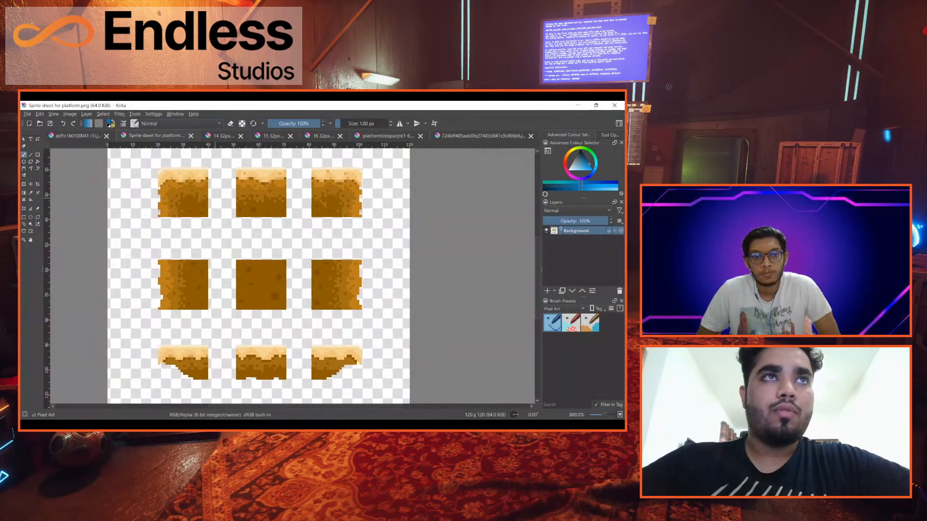
scroll(282, 227, up, 1)
scroll(282, 226, down, 1)
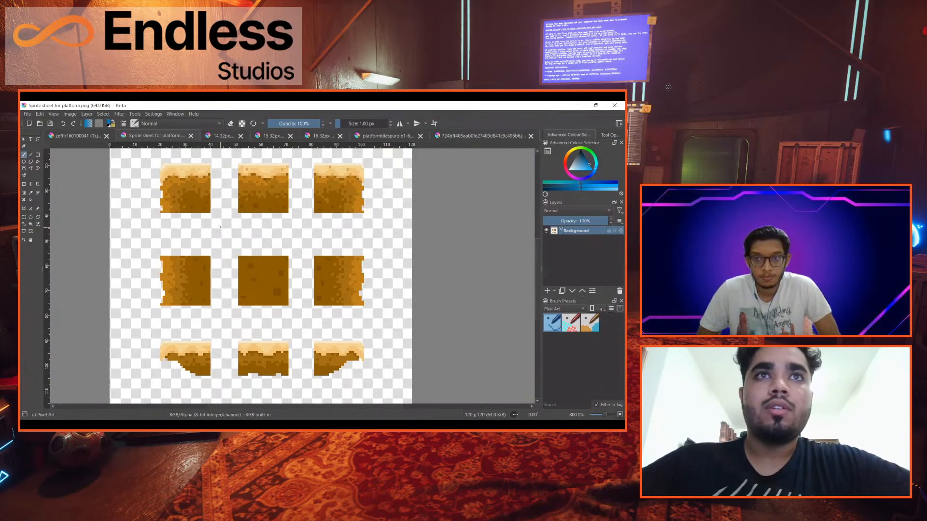
drag(219, 227, 243, 229)
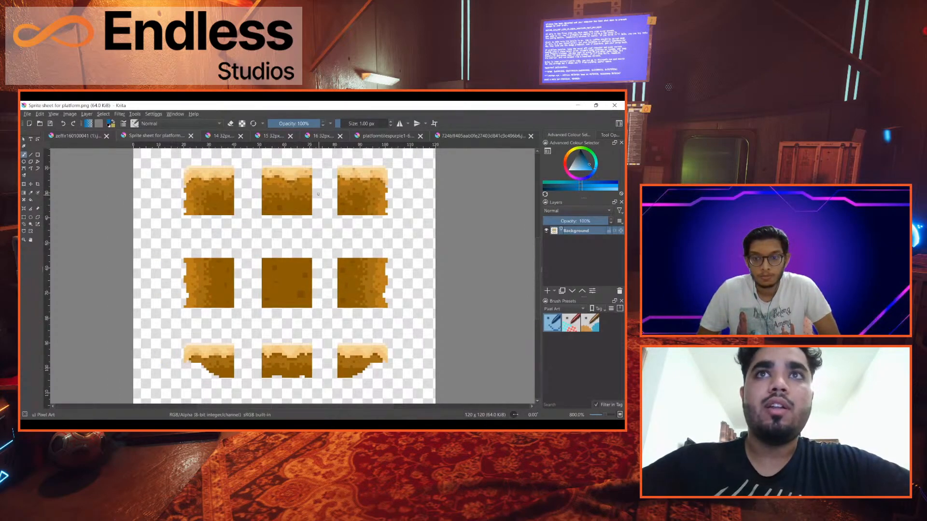
Examine the top-row left and middle sand tiles of the platform sprite sheet pixel by pixel
scroll(194, 179, up, 3)
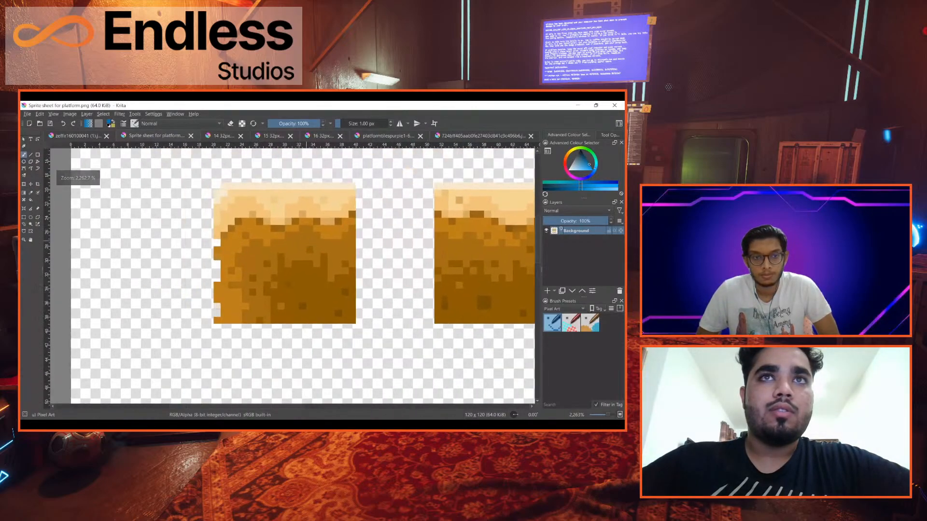
scroll(321, 246, up, 1)
scroll(309, 257, down, 1)
drag(322, 246, 269, 221)
scroll(294, 236, up, 1)
scroll(350, 226, down, 1)
drag(391, 233, 264, 234)
scroll(358, 233, up, 1)
scroll(374, 234, up, 1)
scroll(364, 240, down, 1)
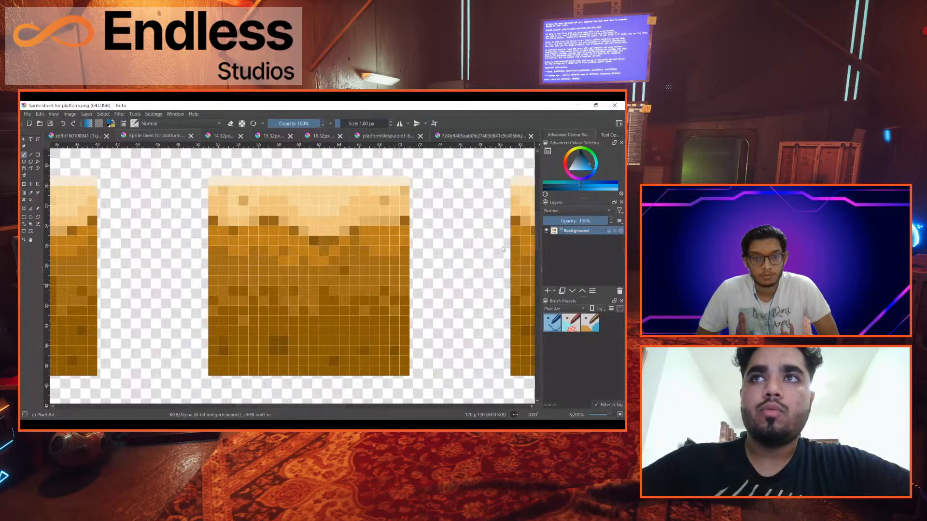
Add a new paint layer above Background, sample the pale cream colour from the sand tile, and return to the Freehand Brush
key(Insert)
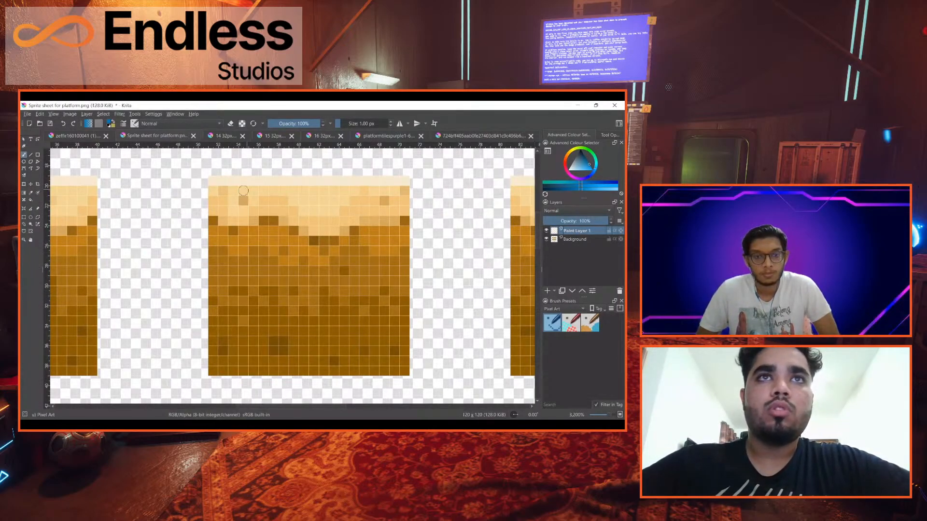
click(31, 193)
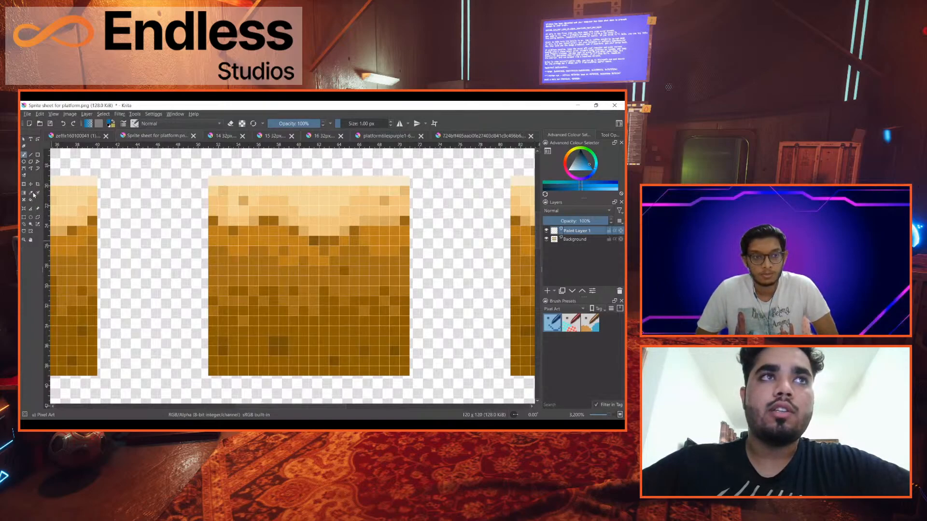
click(305, 198)
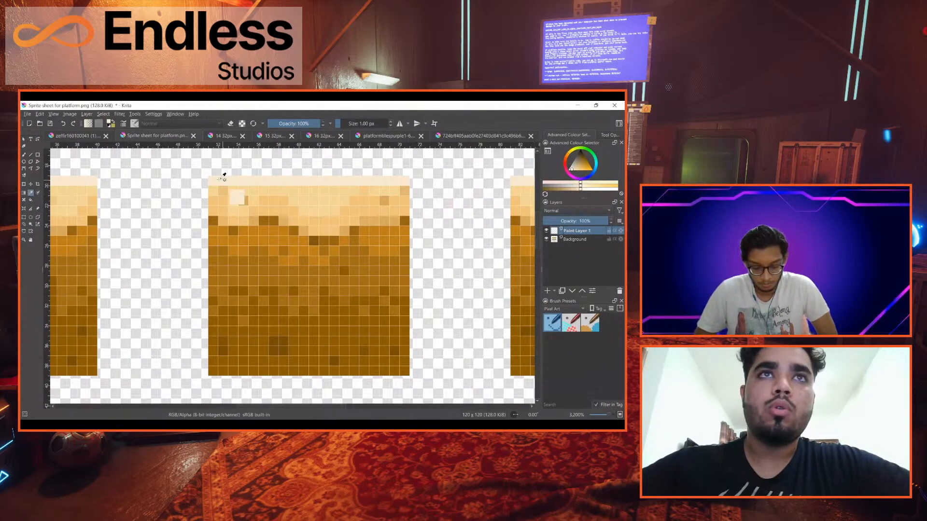
click(24, 155)
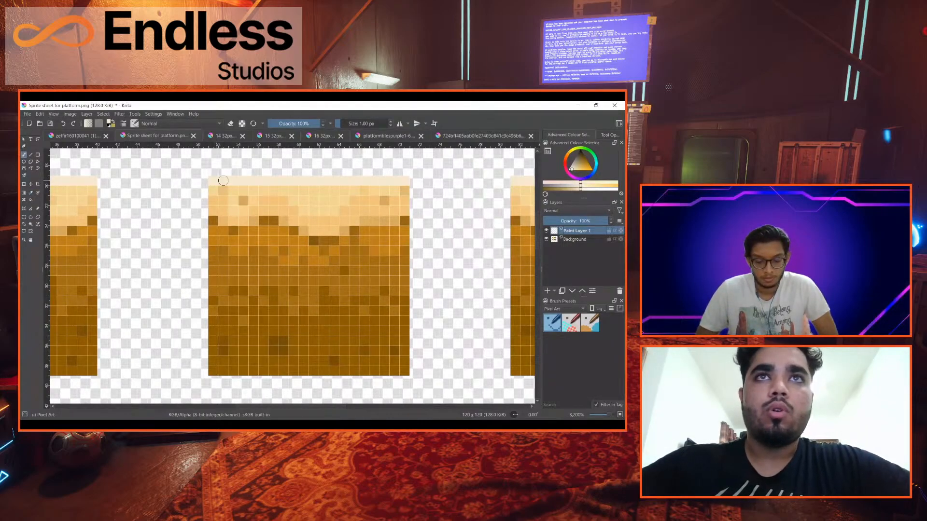
Trace the middle tile's cream top edge on the new layer, undoing stray strokes, and check it with Background temporarily hidden
drag(271, 191, 385, 191)
key(ctrl+z)
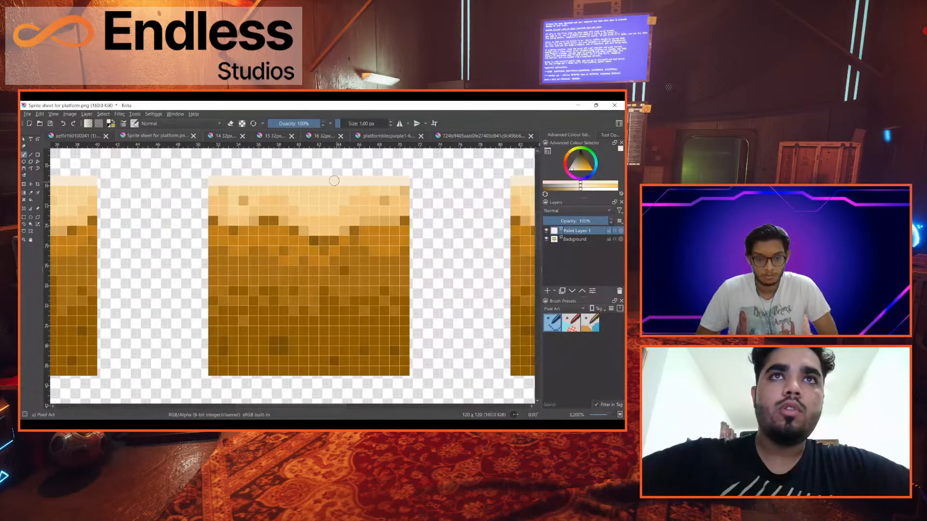
mouse_move(251, 188)
mouse_down()
mouse_move(297, 191)
mouse_move(289, 205)
mouse_up()
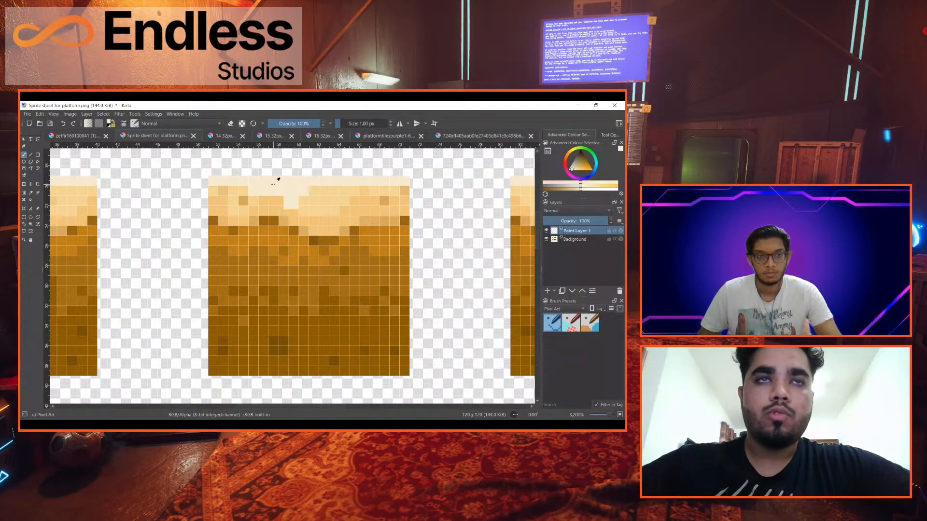
key(ctrl+z)
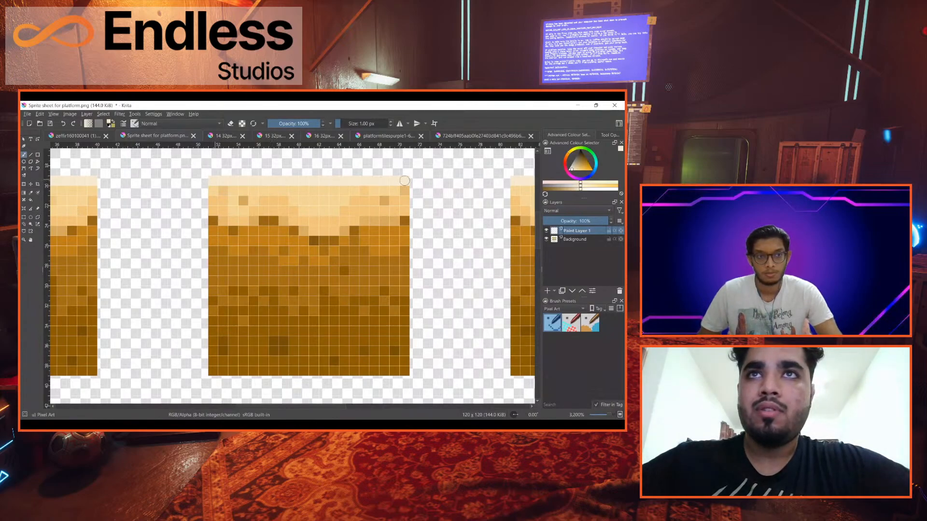
click(547, 239)
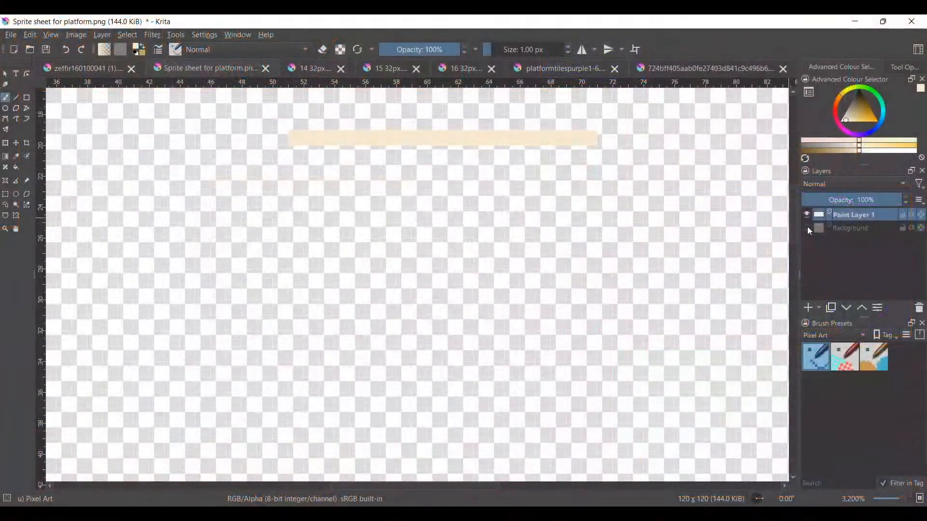
click(546, 239)
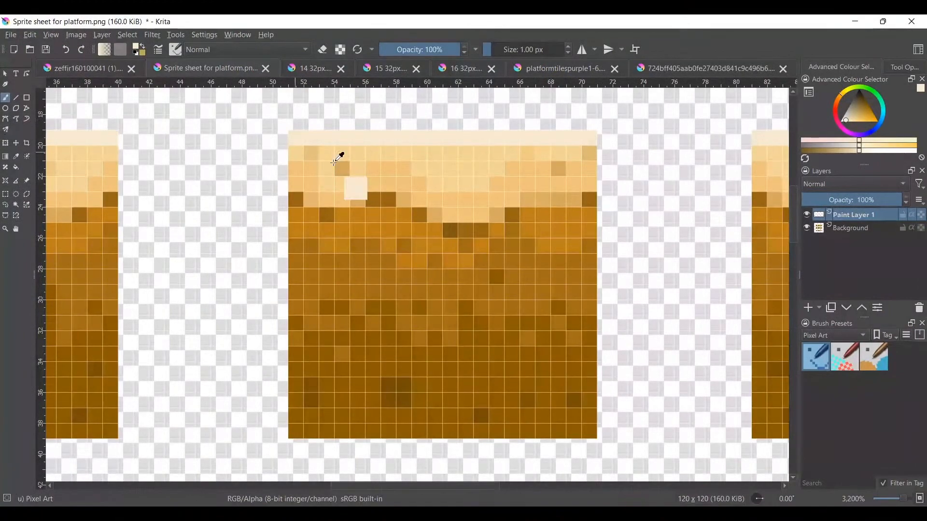
Sample the light sand colour from the row below the top edge and paint matching pixels on the new layer
ctrl+click(437, 155)
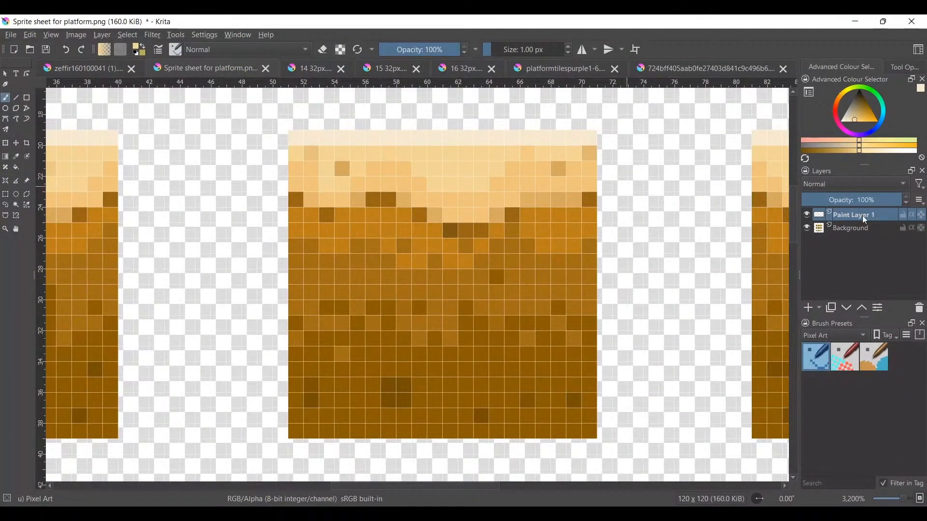
click(296, 153)
click(544, 138)
ctrl+click(545, 153)
click(574, 153)
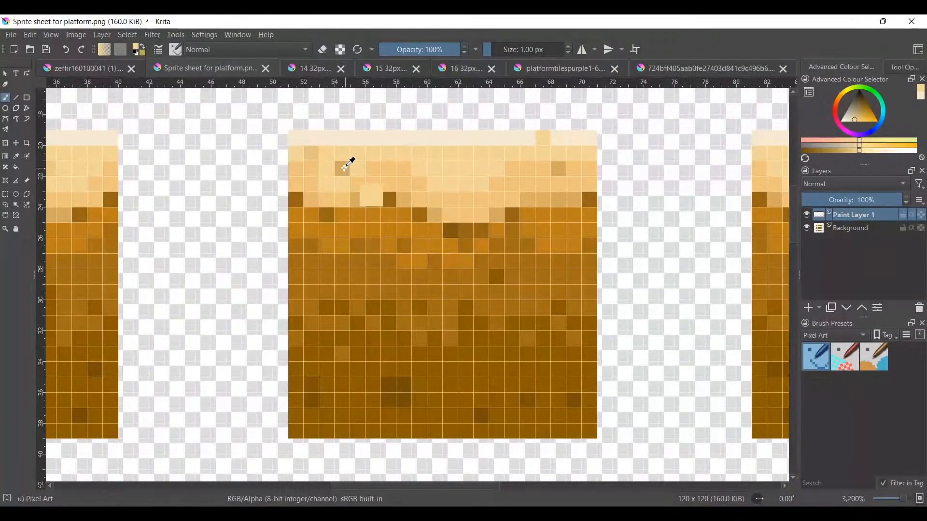
Trace the dark tan pixels at both ends of the tile's second row, and sample the medium orange sand colour
ctrl+click(345, 167)
click(296, 153)
click(589, 153)
ctrl+click(329, 186)
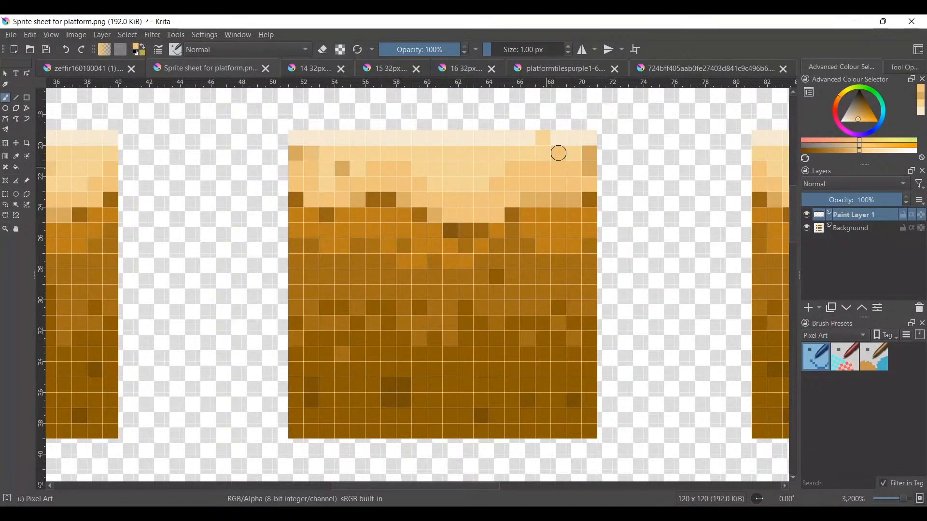
Hide the Background layer and fill the gaps in the centre of the traced sand cap with light sand
click(804, 230)
scroll(571, 198, up, 2)
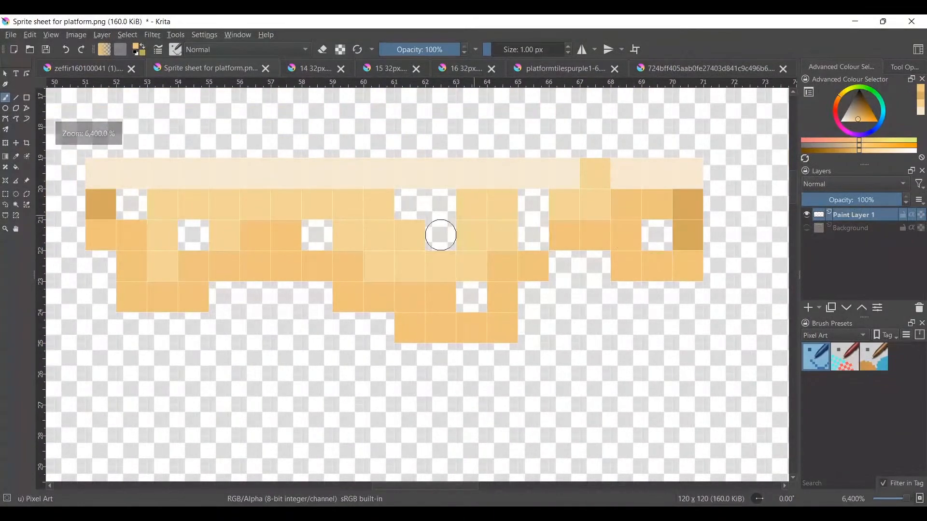
ctrl+click(472, 265)
click(472, 297)
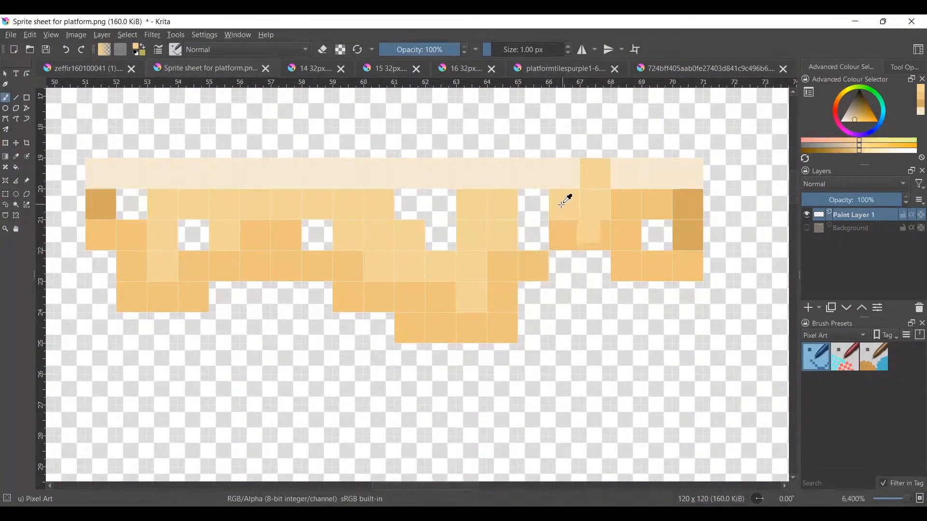
click(409, 203)
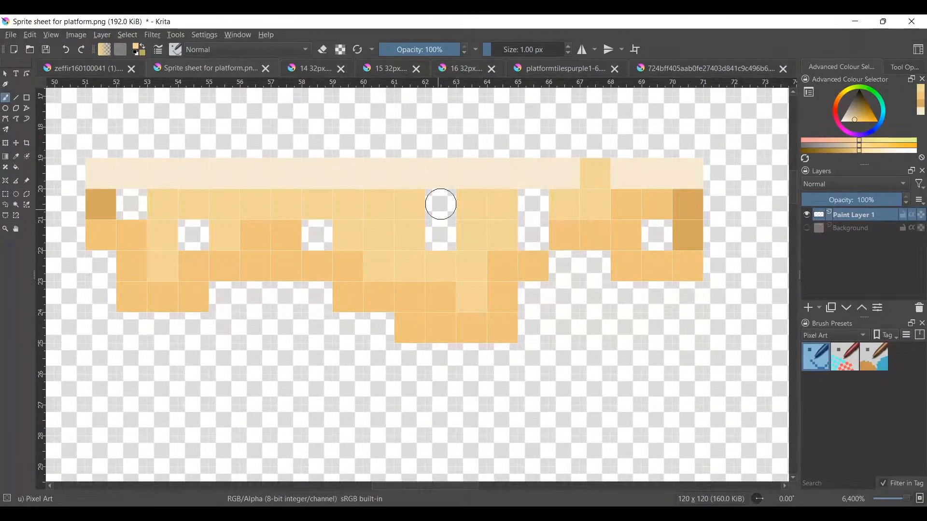
drag(441, 204, 441, 236)
Sample the medium orange sand and fill the sand cap's gaps near columns 58 and 65, adding an accent pixel at column 63
ctrl+click(348, 265)
click(317, 235)
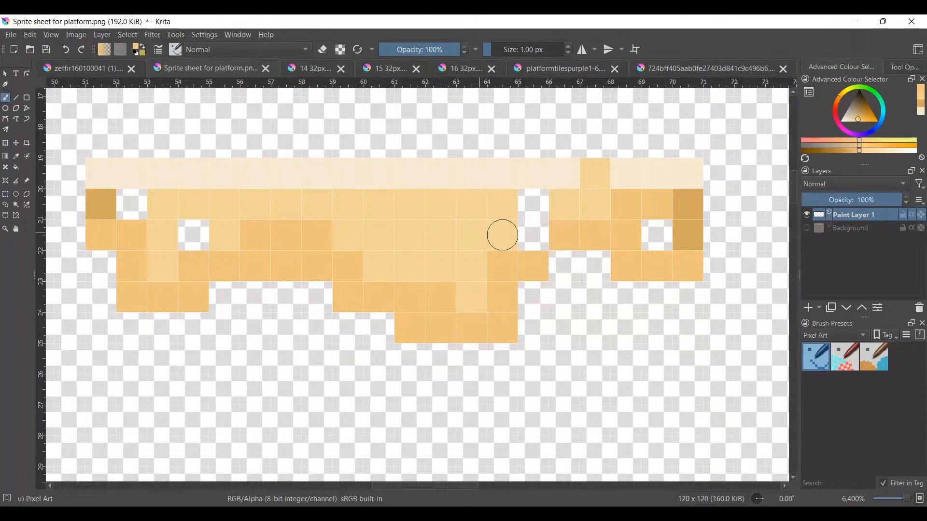
click(472, 203)
drag(532, 231, 565, 235)
Sample light sand again, recolour the second-row pixel at column 65, and fill the gap near the cap's right end
ctrl+click(572, 209)
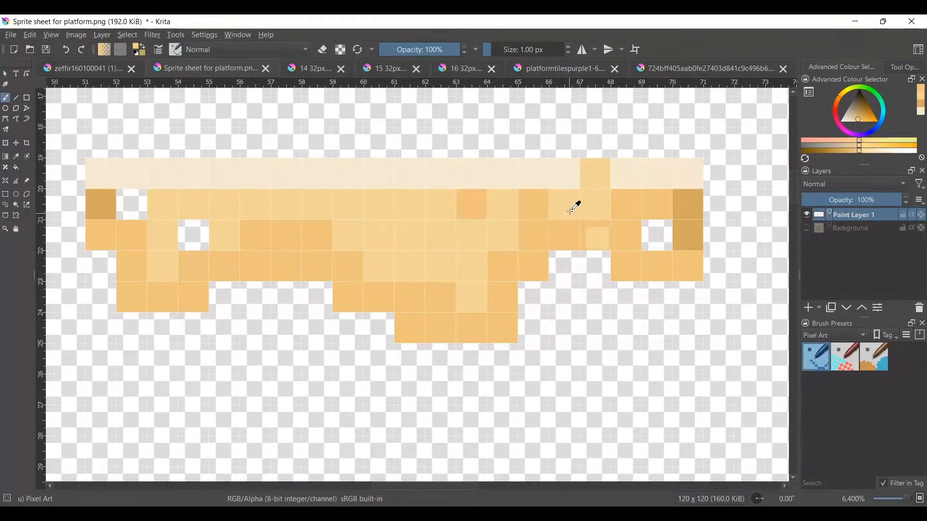
click(533, 204)
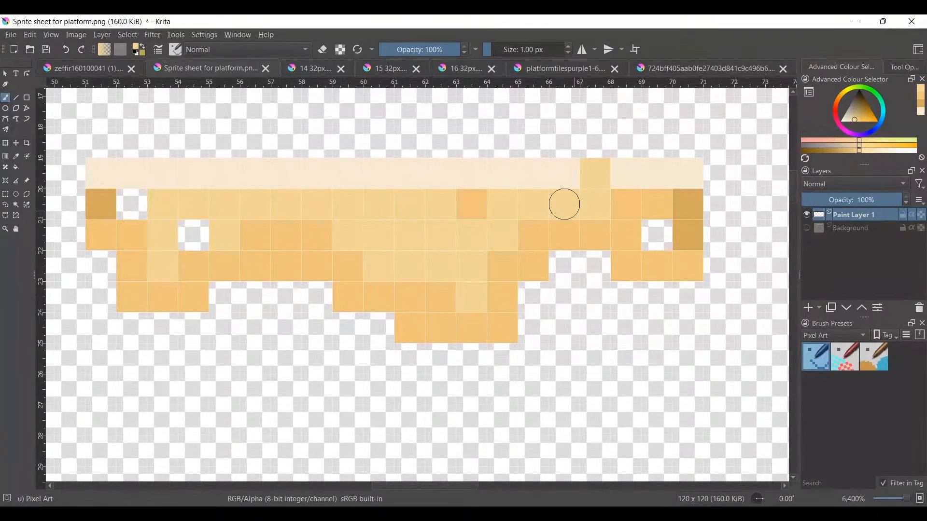
click(657, 235)
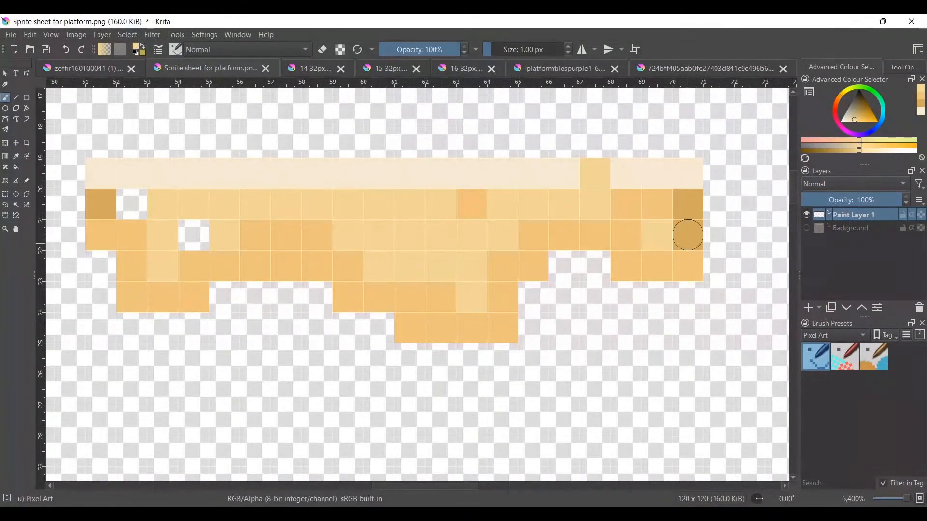
Fill the two remaining gaps in the sand cap with light sand, and add a medium orange accent pixel at column 53
scroll(684, 234, down, 2)
scroll(434, 239, up, 1)
click(442, 246)
click(399, 223)
ctrl+click(465, 246)
click(420, 224)
scroll(540, 299, down, 2)
drag(570, 247, 459, 248)
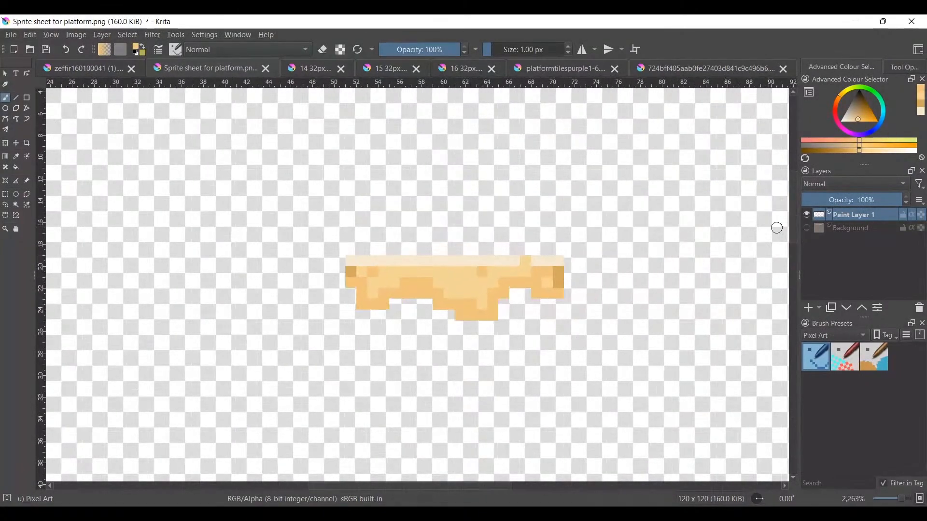
Show the Background layer, sample the cream colour, recolour the stray top-row pixel at column 67, and hide Background
click(807, 228)
scroll(582, 272, down, 1)
scroll(582, 272, up, 1)
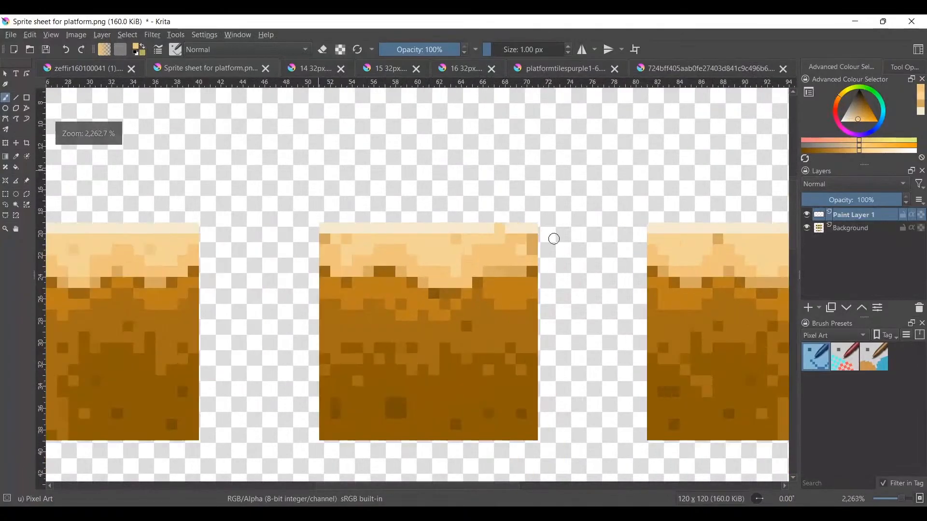
ctrl+click(455, 227)
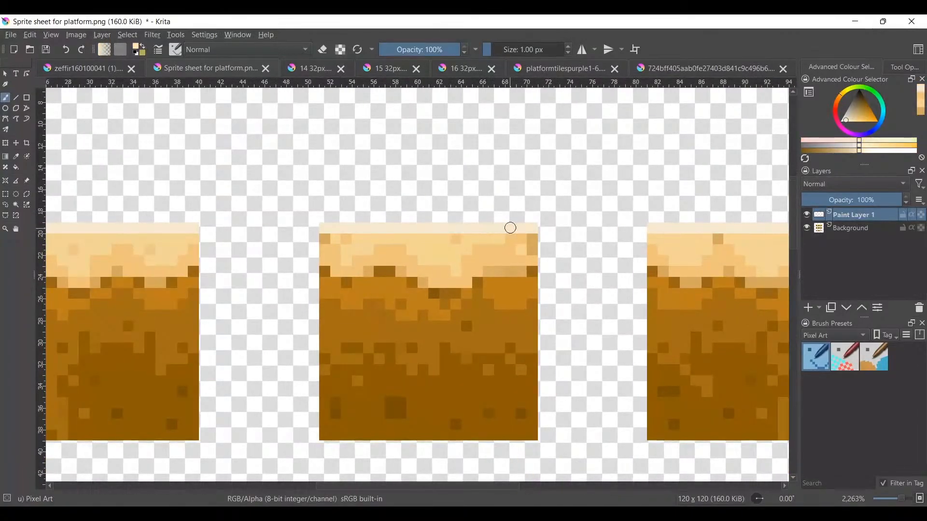
click(808, 228)
scroll(361, 256, up, 2)
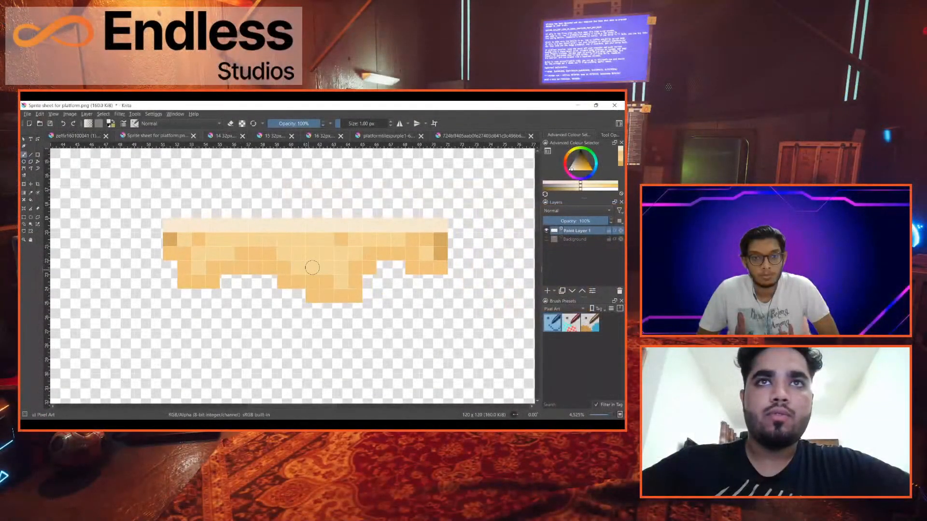
Compare the traced sand cap with the original tile by toggling the visibility of Paint Layer 1 and Background
scroll(383, 252, down, 1)
scroll(338, 246, up, 1)
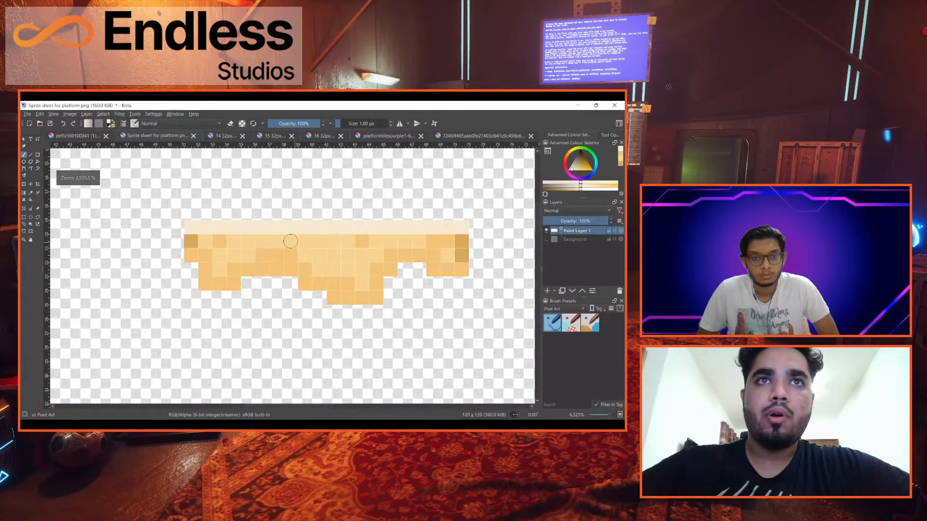
click(547, 239)
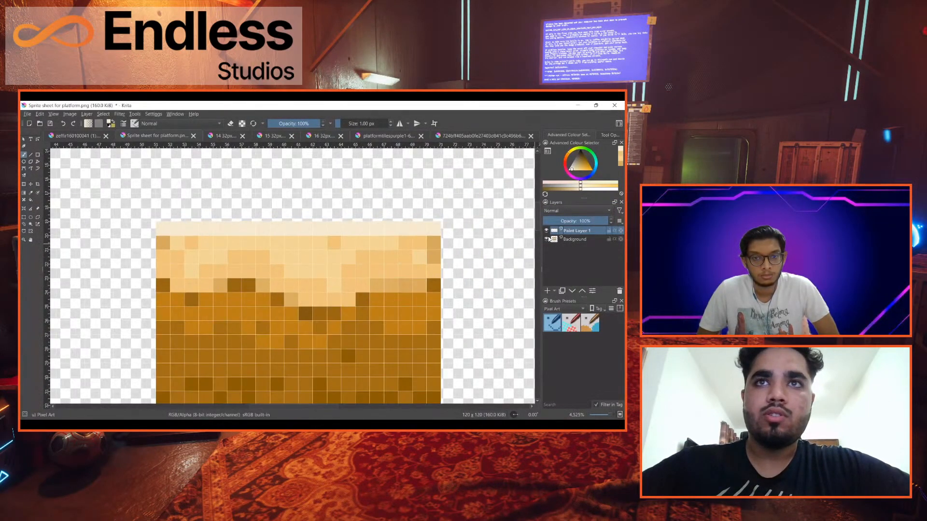
click(547, 231)
click(546, 231)
click(546, 232)
click(546, 231)
click(546, 231)
click(546, 232)
click(807, 228)
click(807, 228)
click(806, 227)
click(807, 228)
Sample the dark brown shadow colour, hide Background, and paint single shadow pixels along the cap's underside at columns 51, 58, 65 and 70
scroll(314, 248, up, 1)
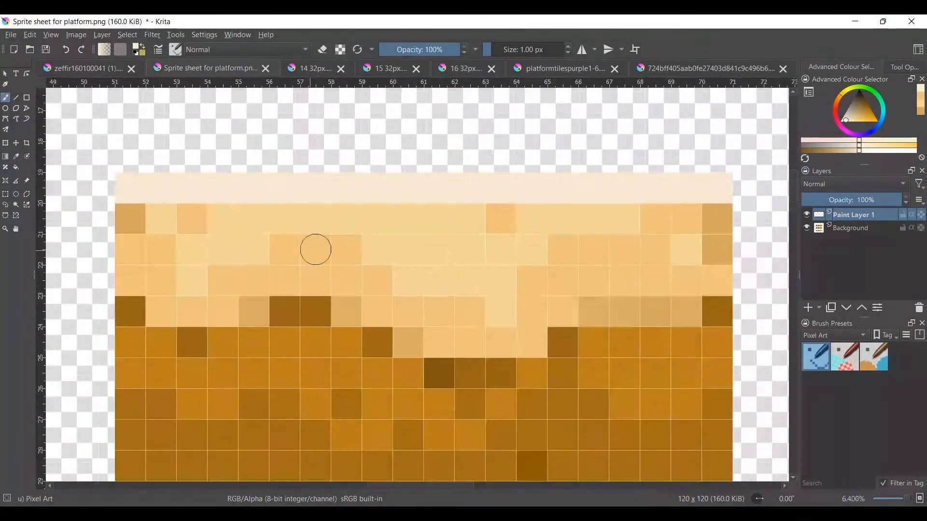
ctrl+click(136, 299)
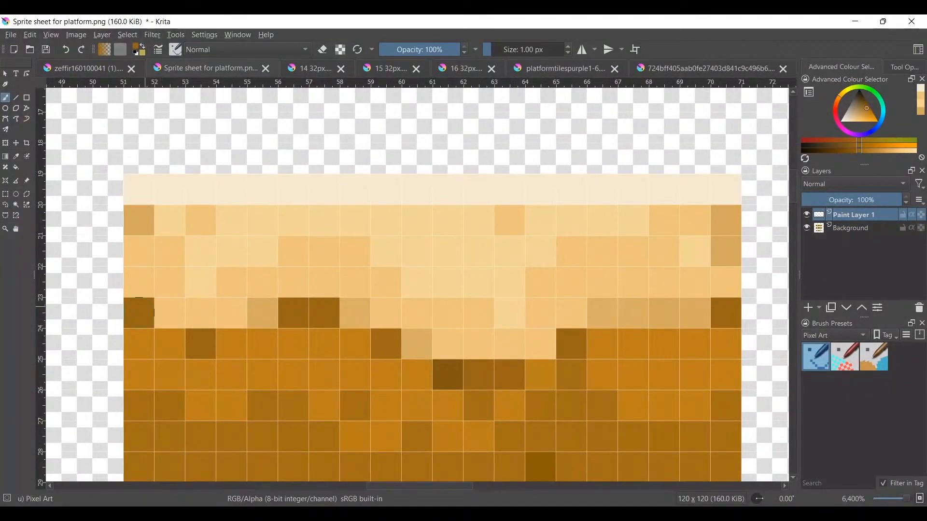
scroll(770, 232, down, 1)
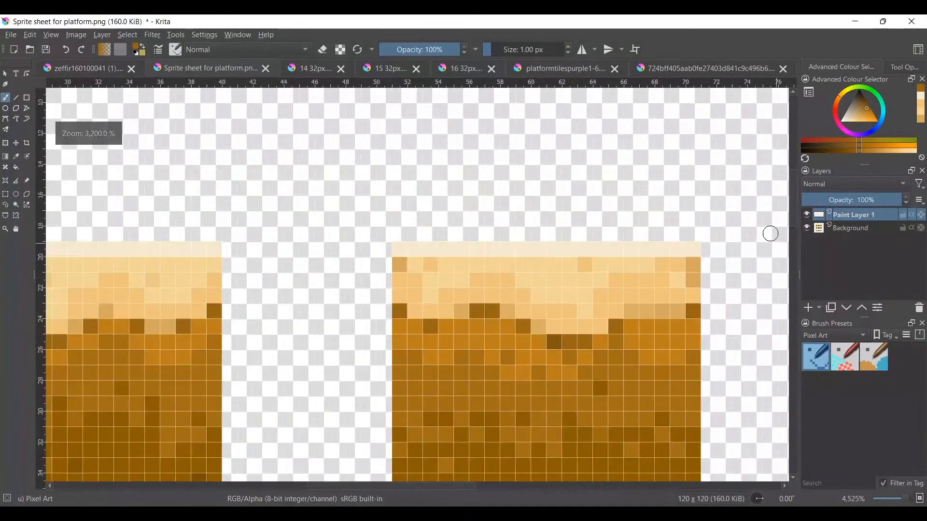
click(806, 228)
click(425, 291)
click(496, 292)
click(324, 306)
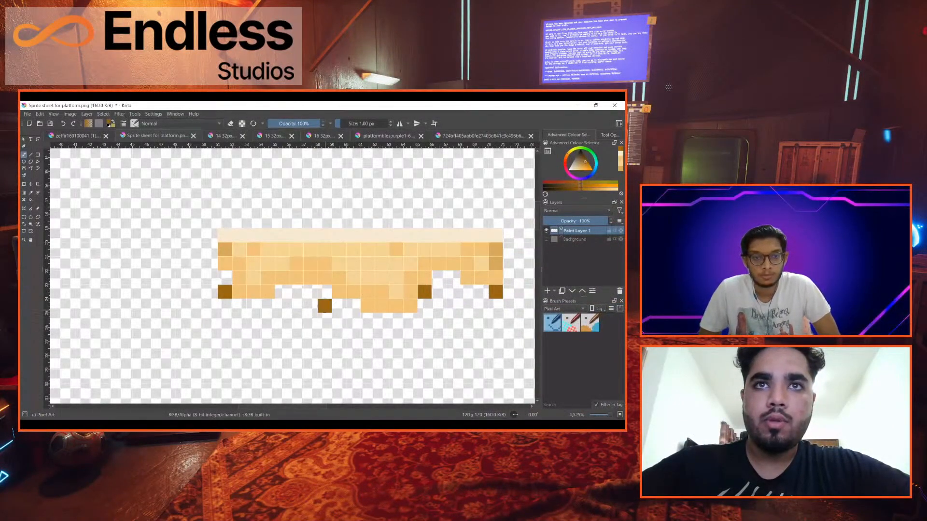
Sample the tan shadow colour from the Background tile and paint tan pixels along the lower edge of the traced cap
click(547, 239)
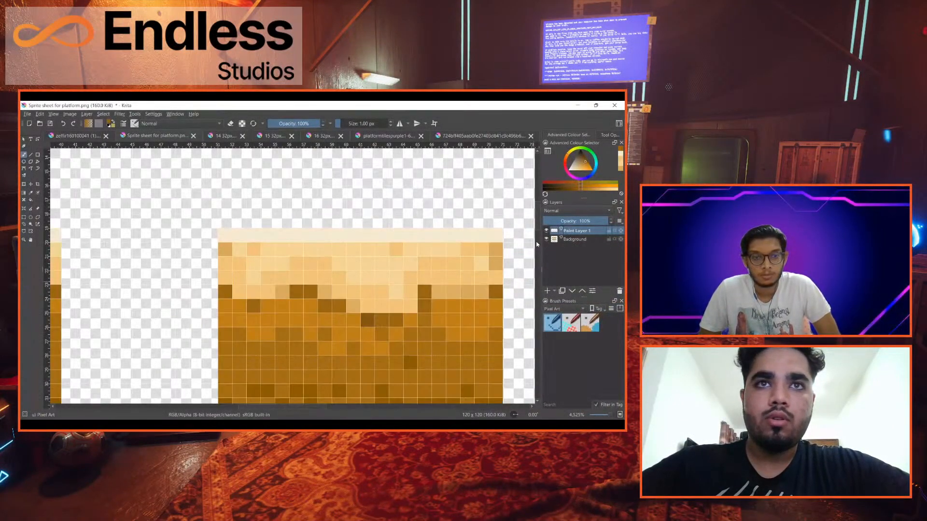
ctrl+click(284, 293)
click(547, 239)
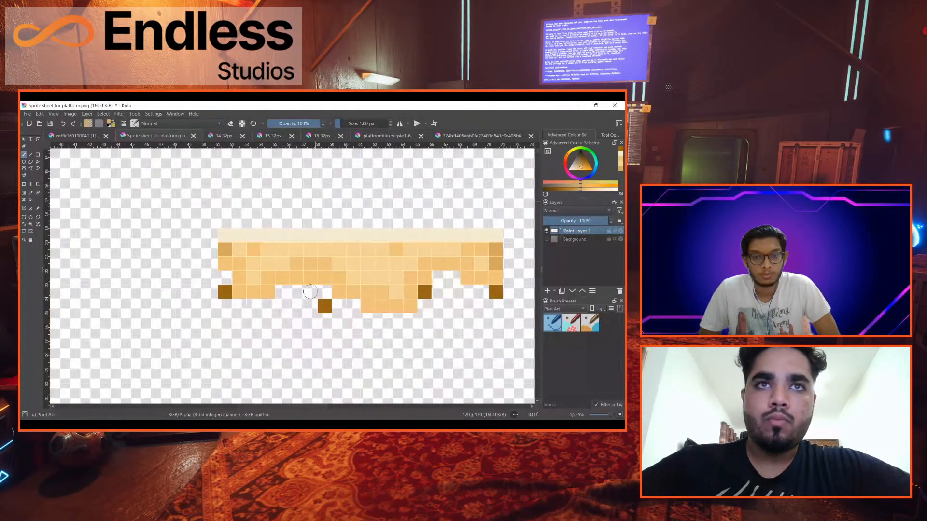
click(324, 291)
click(439, 277)
click(481, 292)
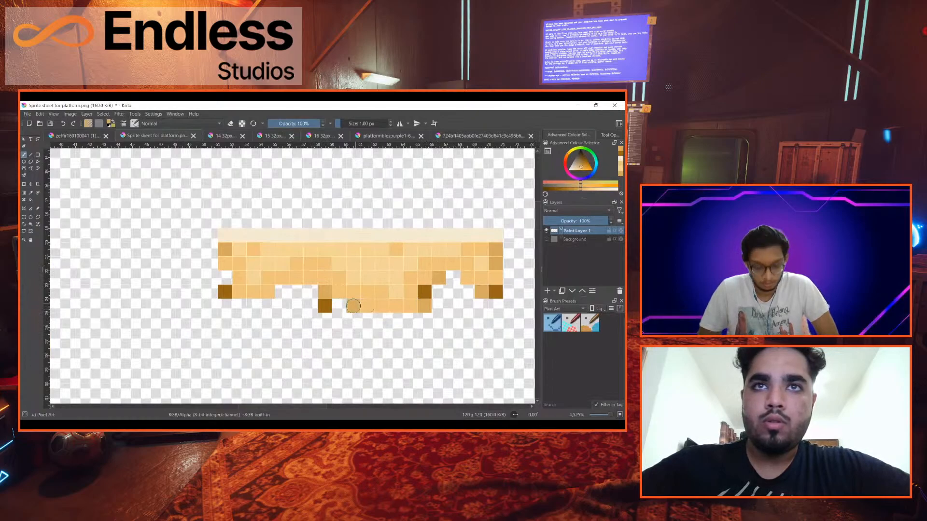
Sample the orange-brown soil colour from the Background tile and hide that layer again
click(546, 239)
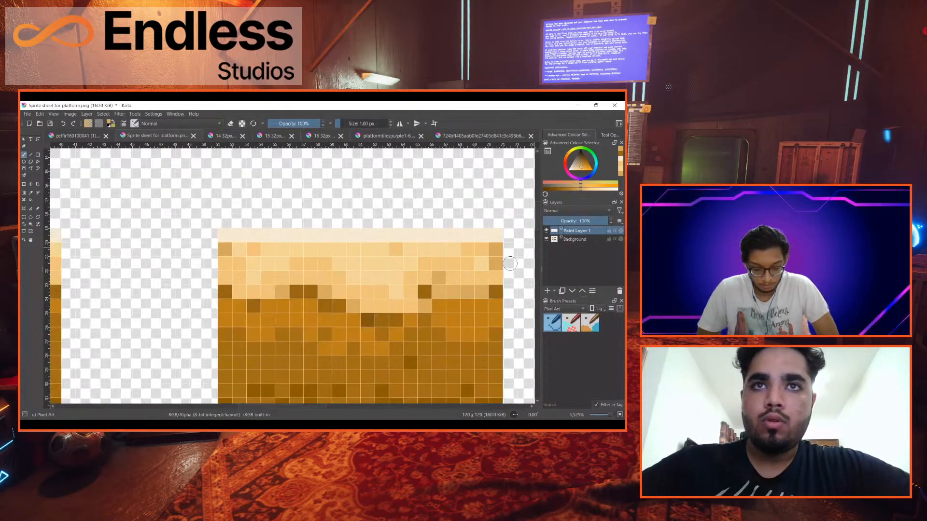
ctrl+click(282, 312)
click(546, 232)
click(546, 234)
click(547, 239)
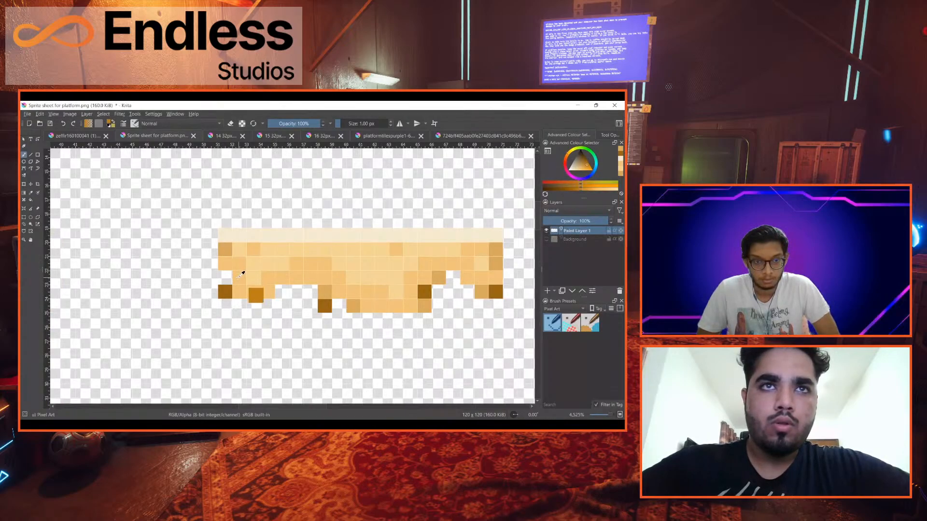
Sample medium orange sand and fill the gap at the cap's left edge above the dark brown pixel
ctrl+click(263, 291)
drag(225, 292, 225, 277)
key(ctrl+z)
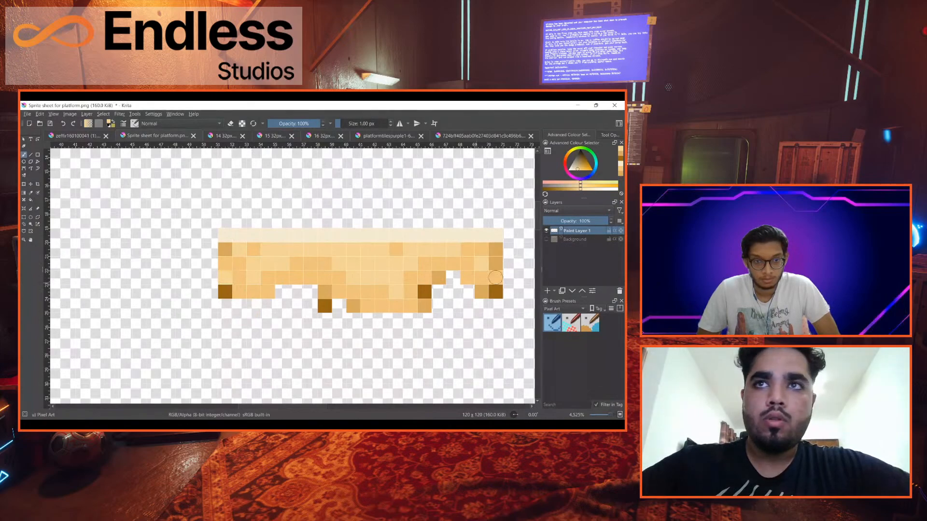
Resample the orange-brown soil from Background, hide that layer, and paint a soil band under the cap on Paint Layer 1
click(546, 243)
click(546, 240)
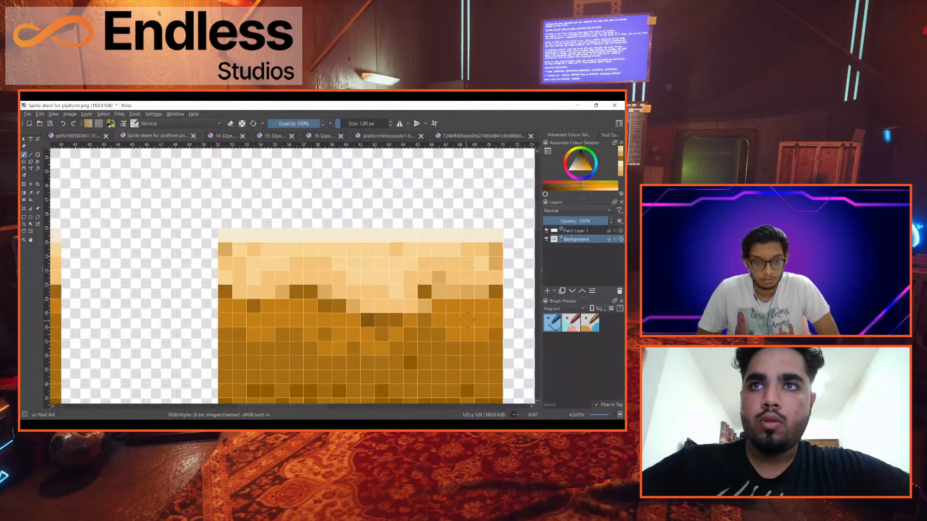
click(572, 232)
click(538, 239)
mouse_move(457, 210)
mouse_down()
mouse_move(403, 262)
mouse_move(396, 345)
mouse_up()
click(547, 239)
scroll(300, 217, up, 2)
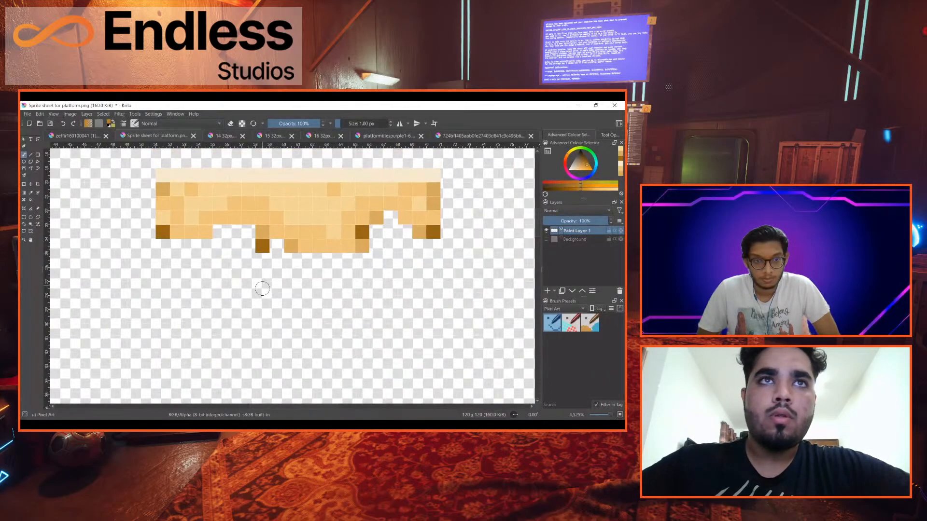
scroll(299, 217, up, 1)
scroll(300, 217, down, 2)
mouse_move(182, 241)
mouse_down()
mouse_move(221, 242)
mouse_move(211, 232)
mouse_move(231, 232)
mouse_move(242, 253)
mouse_move(251, 242)
mouse_move(252, 252)
mouse_move(292, 263)
mouse_move(282, 252)
mouse_move(322, 252)
mouse_move(323, 232)
mouse_up()
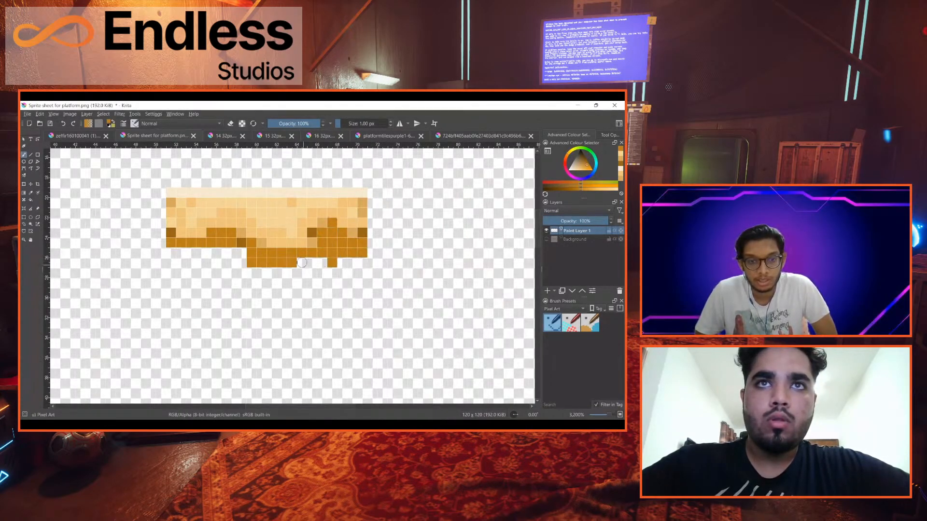
Try extra orange-brown and tan pixels below the soil band and undo them
drag(242, 263, 231, 272)
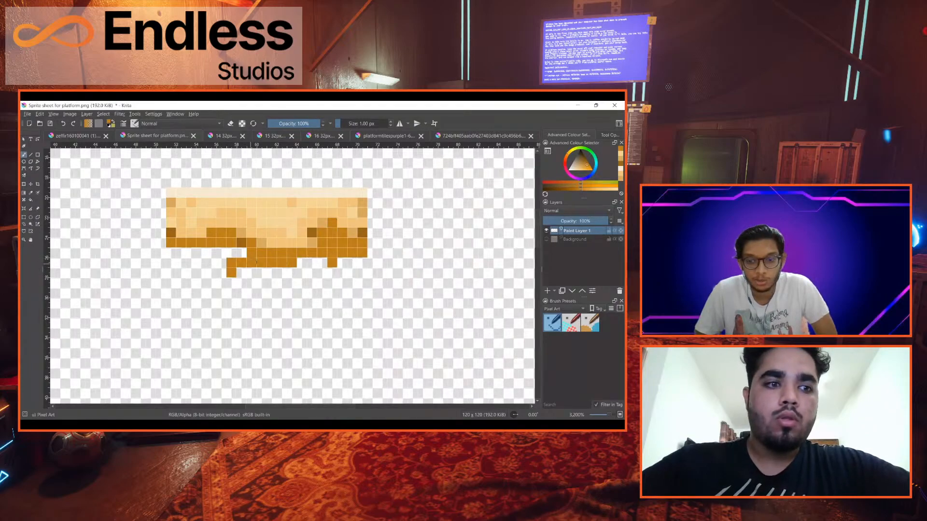
key(ctrl+z)
click(231, 263)
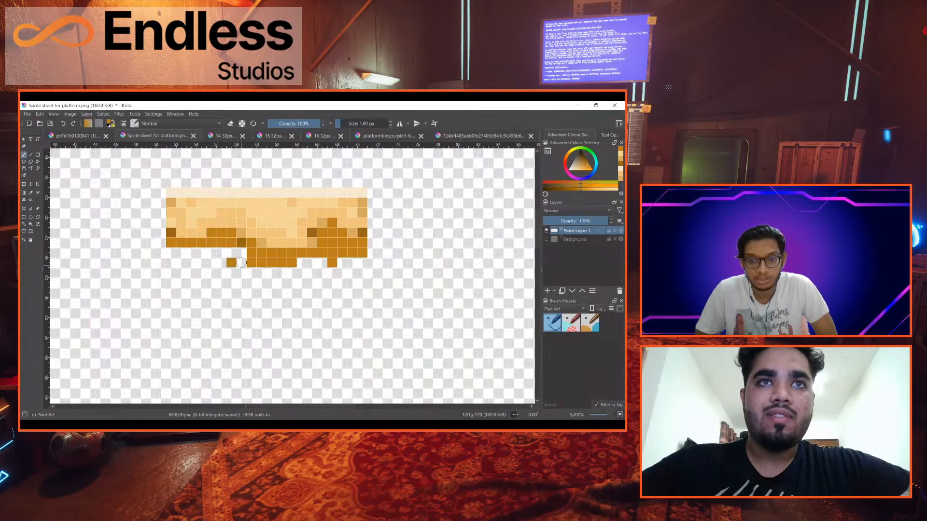
scroll(258, 256, up, 1)
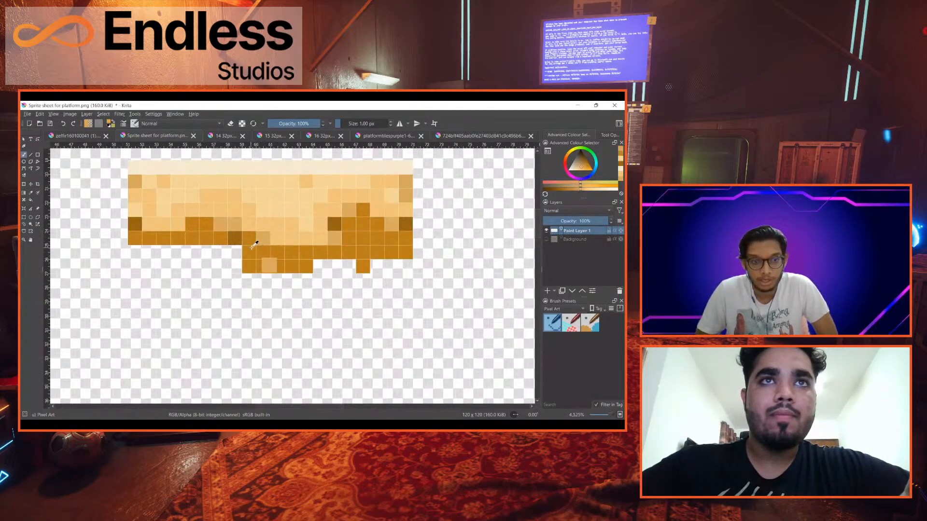
click(545, 240)
click(546, 240)
scroll(278, 289, up, 1)
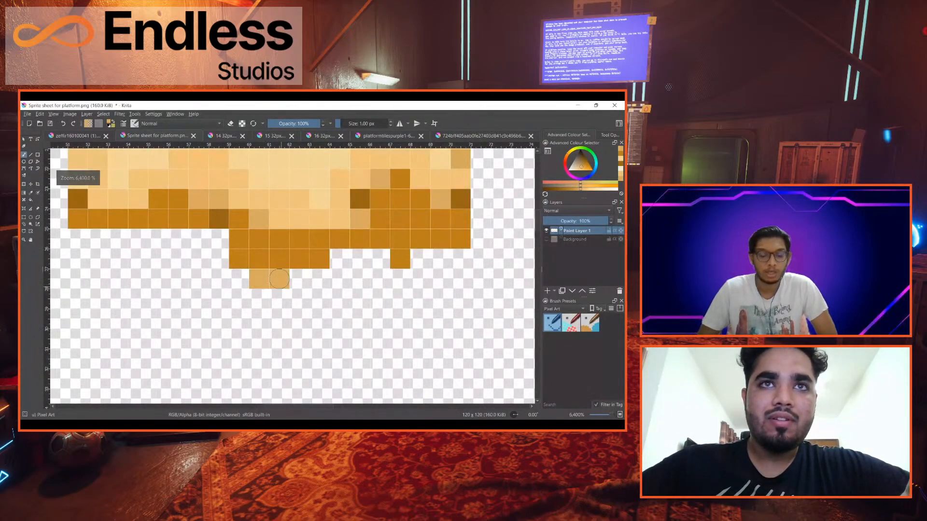
key(ctrl+z)
Sample the orange-brown soil again and extend it downward to a point at column 61, with ragged pixels towards both tile edges
ctrl+click(263, 244)
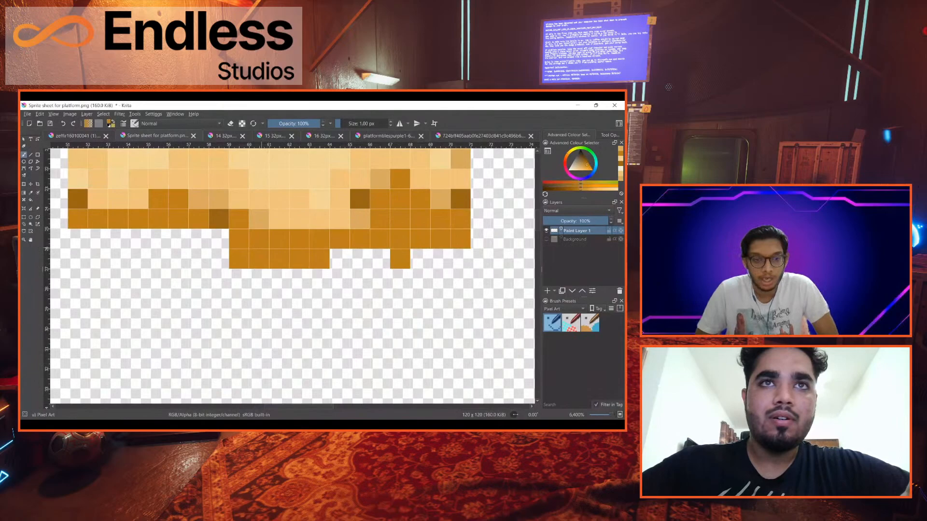
drag(259, 279, 279, 299)
click(299, 280)
scroll(286, 307, down, 2)
click(363, 282)
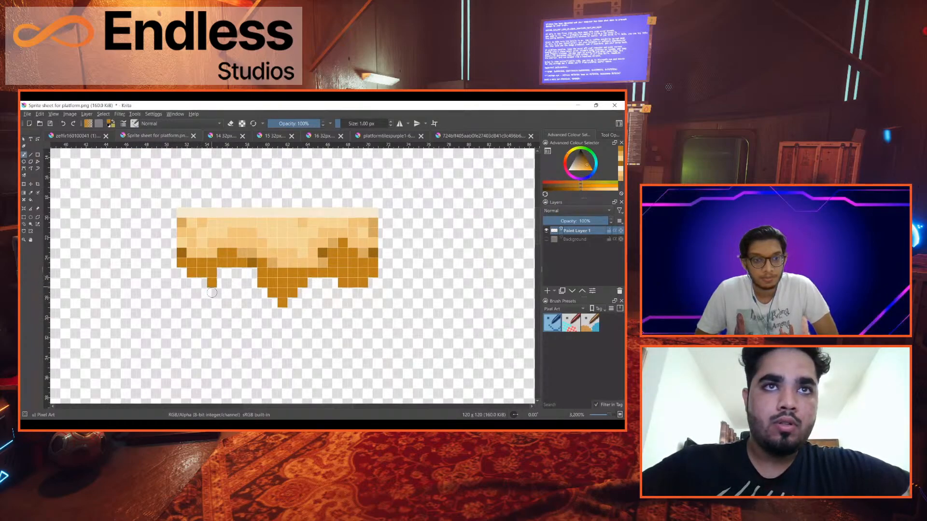
click(182, 282)
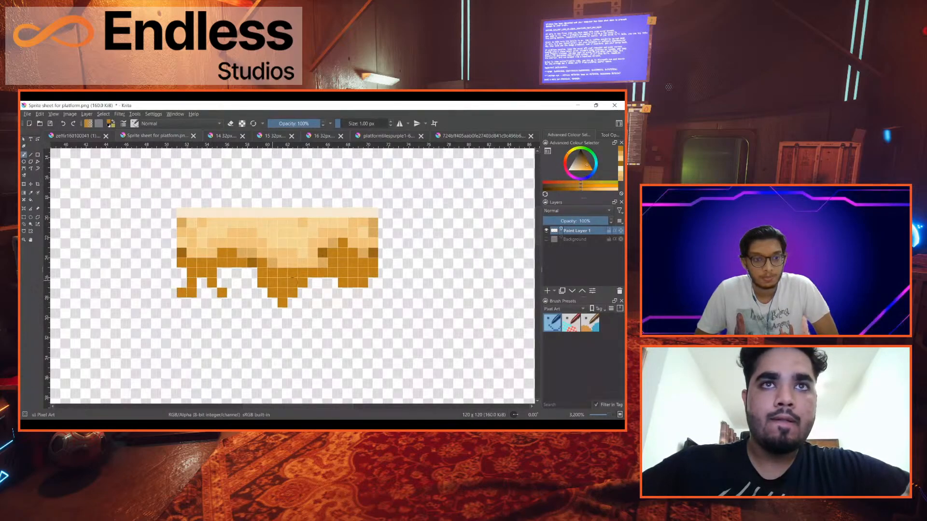
Compare the traced soil with the original tile by toggling the Background layer's visibility
click(546, 240)
click(546, 240)
click(547, 240)
click(546, 240)
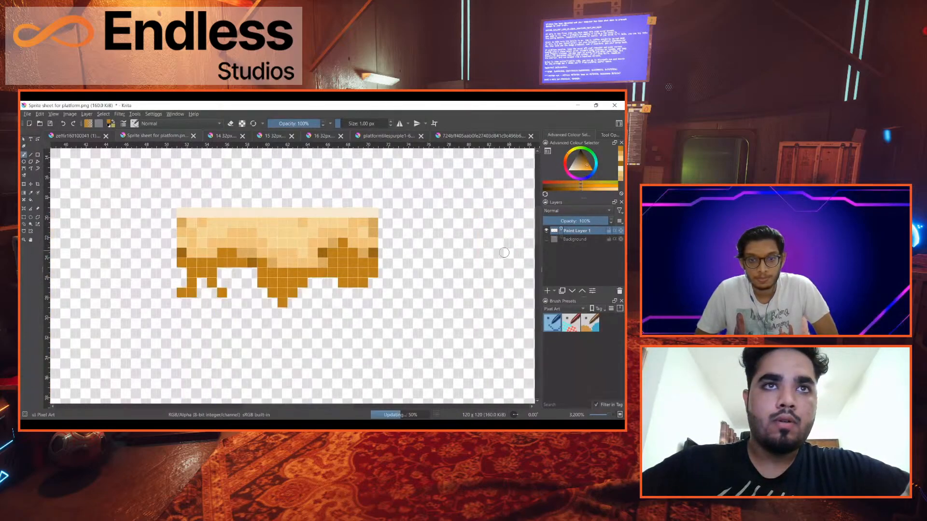
Pick up the darker brown soil colour from Background, hide that layer, and paint the left-edge soil pixels on Paint Layer 1
click(546, 239)
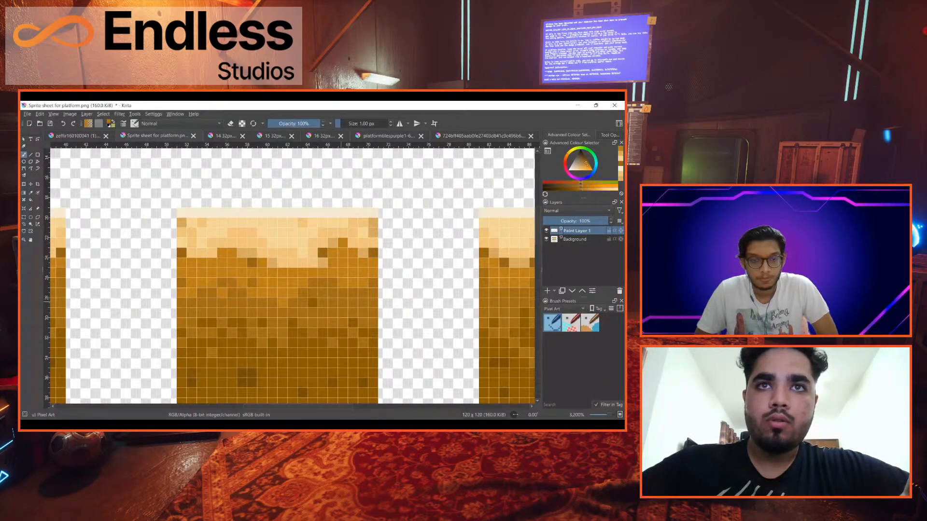
click(565, 239)
click(547, 239)
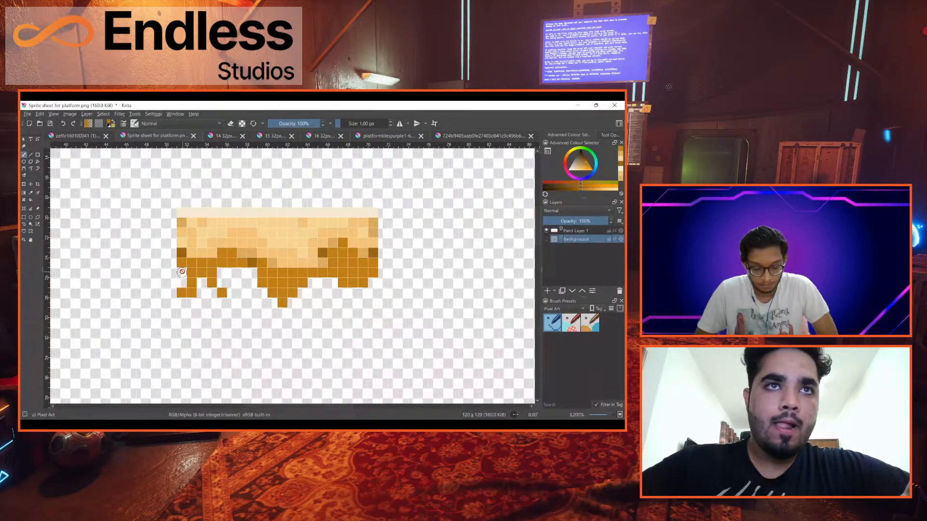
click(575, 231)
scroll(164, 265, up, 1)
drag(207, 264, 208, 279)
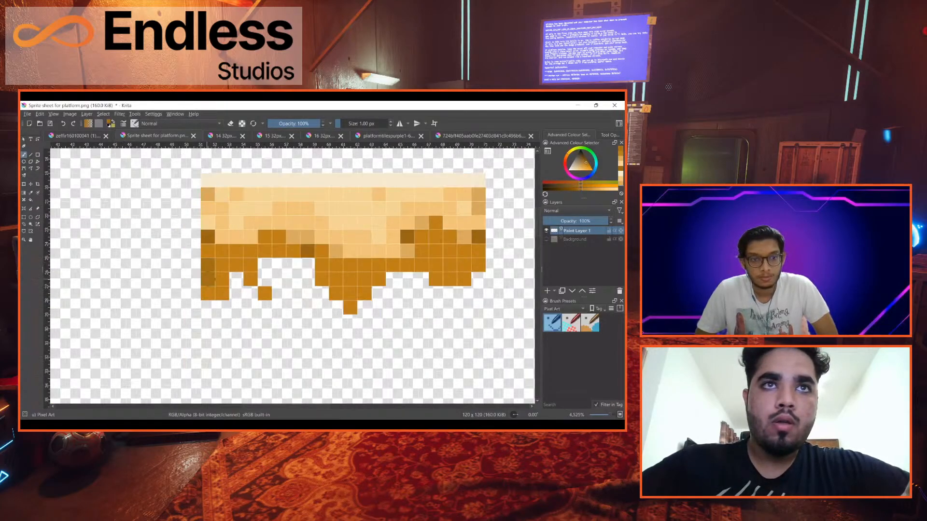
Paint darker brown soil beneath the orange-brown from column 55 rightwards, sloping down to the tile's right edge at column 70
mouse_move(265, 278)
mouse_down()
mouse_move(307, 279)
mouse_move(308, 267)
mouse_move(308, 293)
mouse_move(321, 307)
mouse_move(364, 321)
mouse_move(350, 350)
mouse_move(348, 321)
mouse_move(385, 308)
mouse_move(362, 306)
mouse_move(379, 294)
mouse_move(422, 299)
mouse_move(421, 275)
mouse_move(408, 280)
mouse_move(464, 308)
mouse_move(478, 279)
mouse_move(464, 307)
mouse_move(464, 321)
mouse_move(478, 321)
mouse_move(478, 350)
mouse_move(444, 322)
mouse_up()
key(ctrl+z)
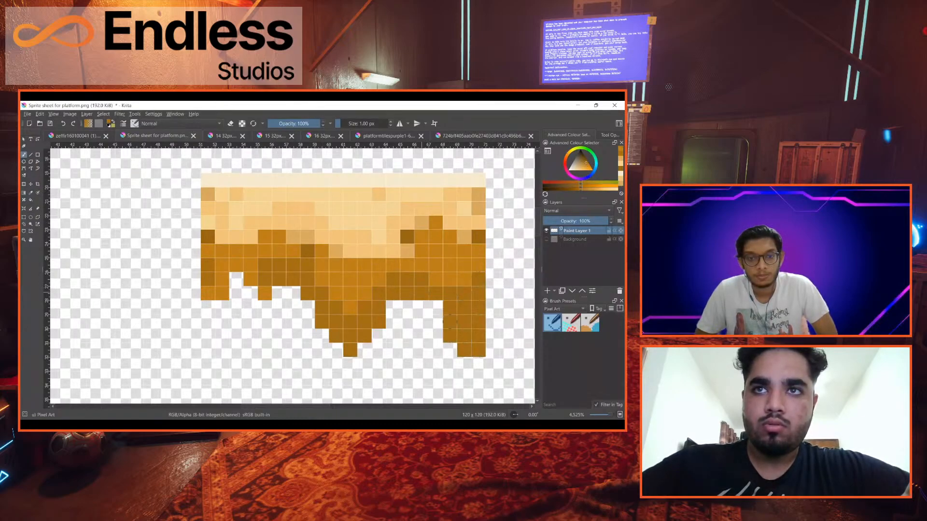
click(421, 307)
click(478, 365)
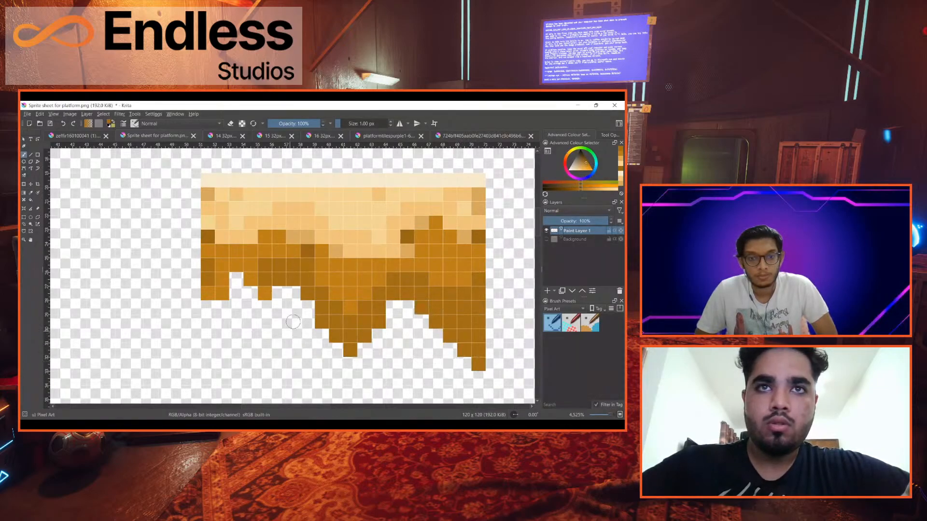
Extend the darker brown soil downward between the left edge and column 59 with a ragged lower outline, undoing a stray stroke
drag(308, 336, 321, 350)
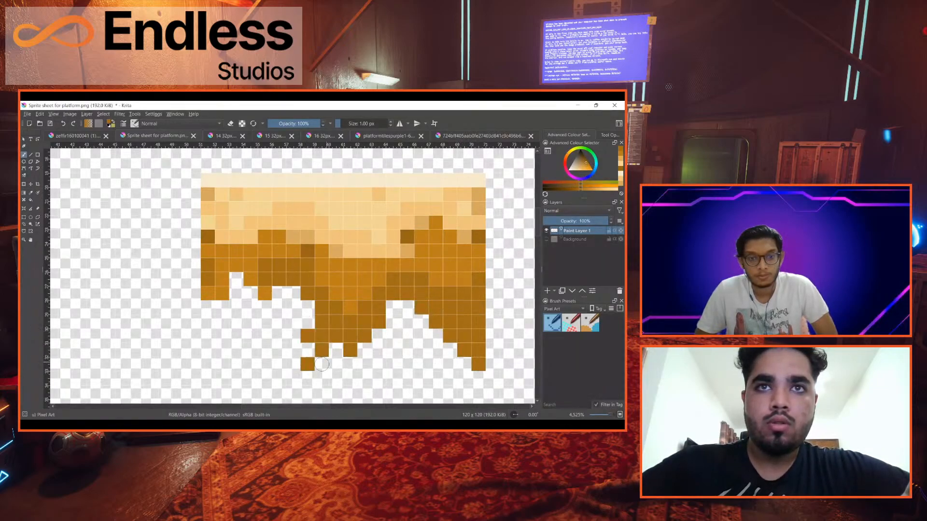
drag(250, 308, 236, 293)
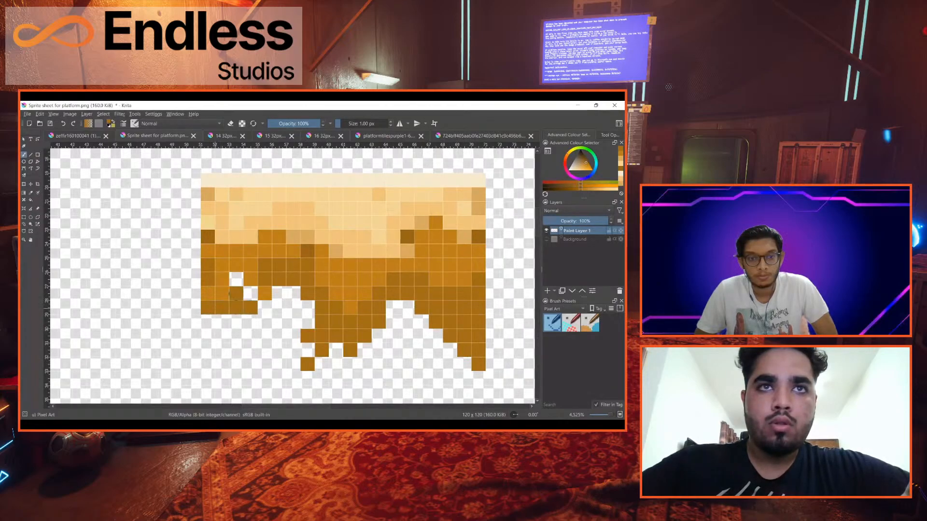
mouse_move(265, 322)
mouse_down()
mouse_move(279, 293)
mouse_move(307, 308)
mouse_move(208, 357)
mouse_move(222, 364)
mouse_move(208, 378)
mouse_up()
key(ctrl+z)
click(208, 379)
click(250, 322)
scroll(293, 348, down, 2)
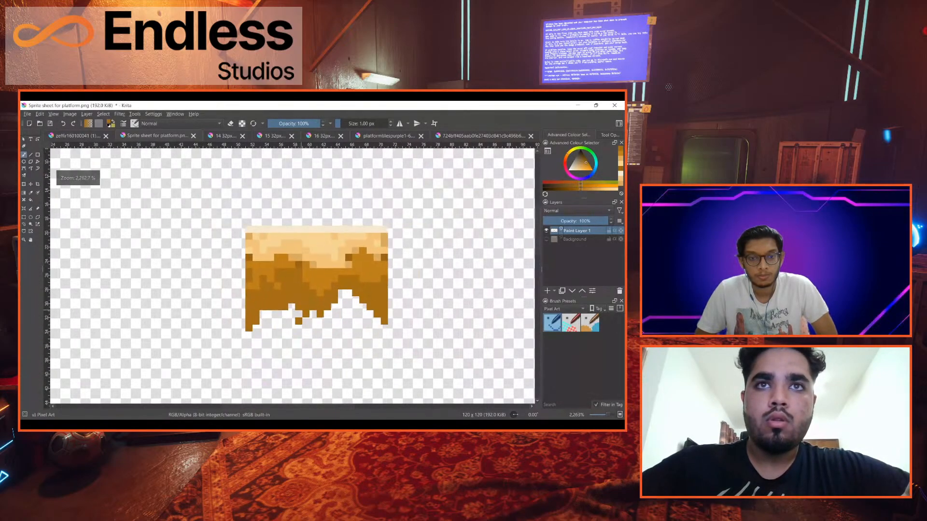
Outline the lower soil on Paint Layer 1 in the original tile's dark brown along both sides and the bottom edge, undoing a stray stroke
scroll(381, 396, up, 1)
click(546, 239)
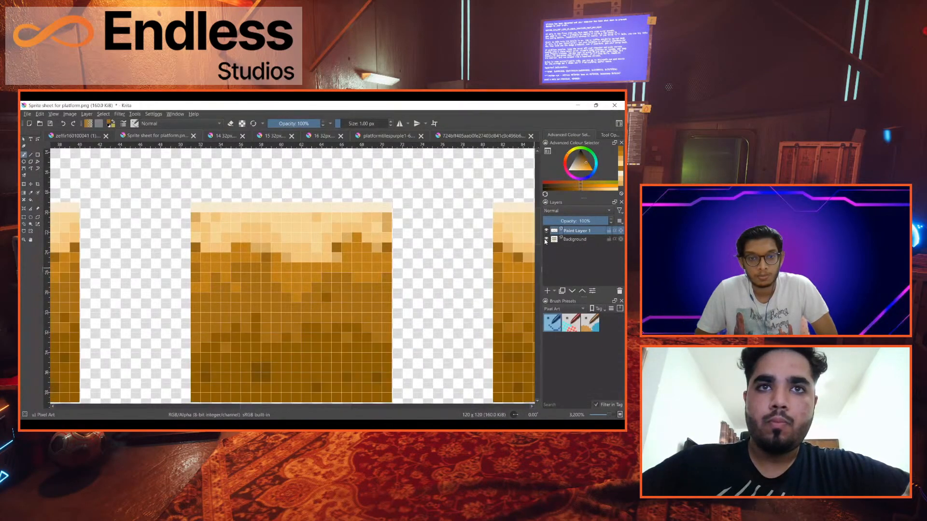
scroll(292, 275, down, 2)
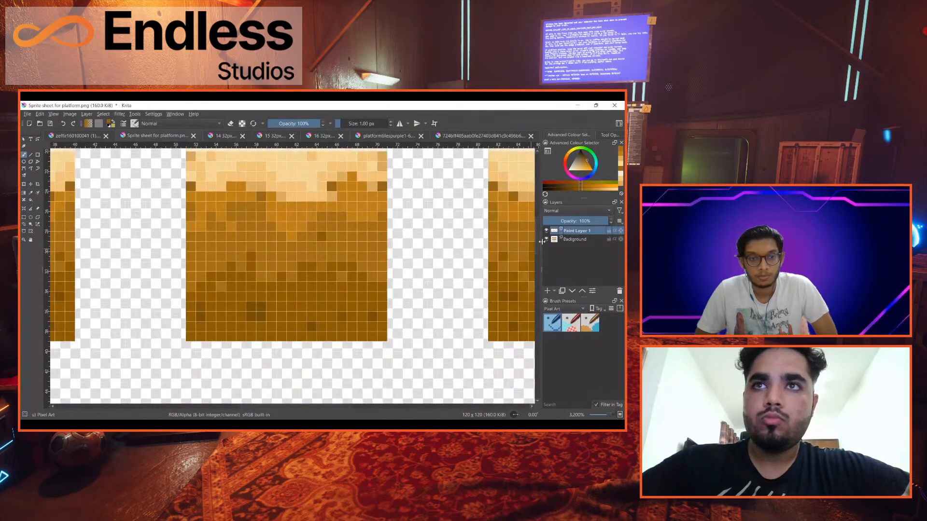
drag(373, 339, 291, 347)
key(ctrl+z)
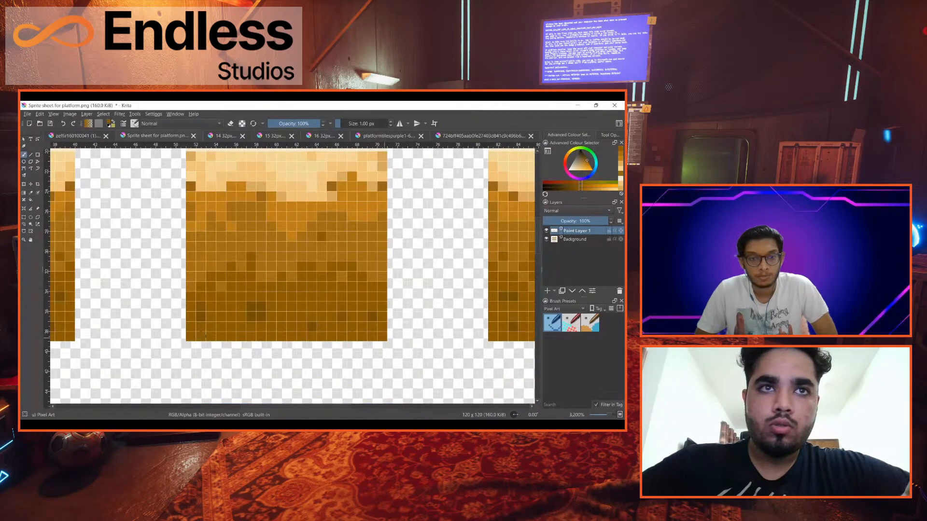
click(547, 239)
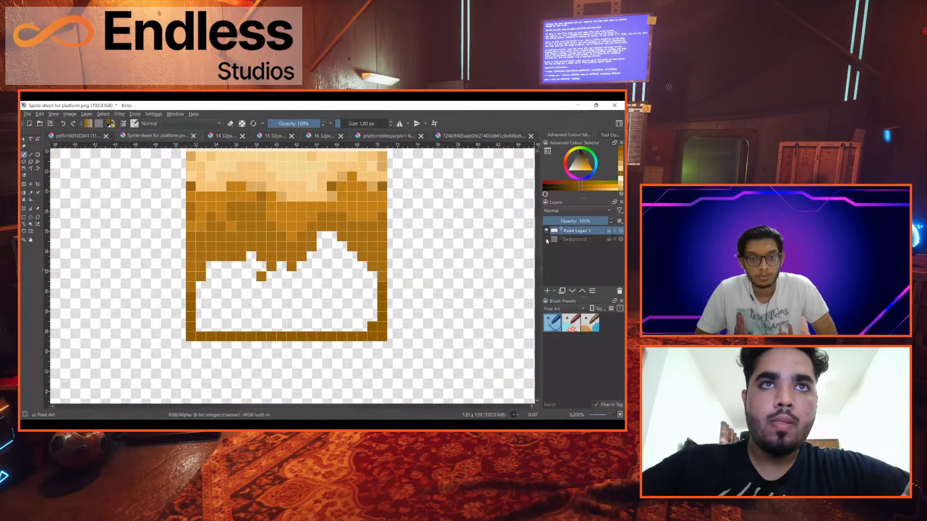
Compare the dark brown outline with the original tile by toggling the Background layer's visibility, leaving it hidden
click(547, 239)
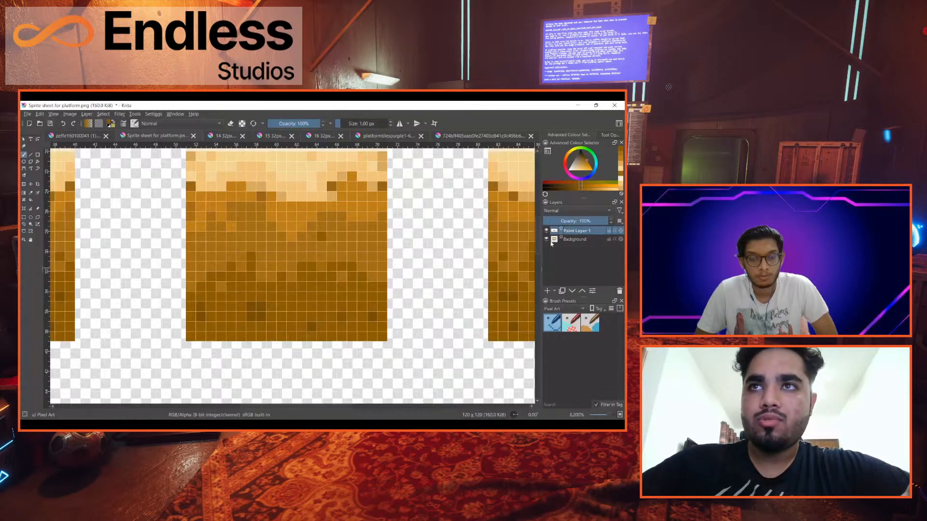
drag(324, 258, 331, 275)
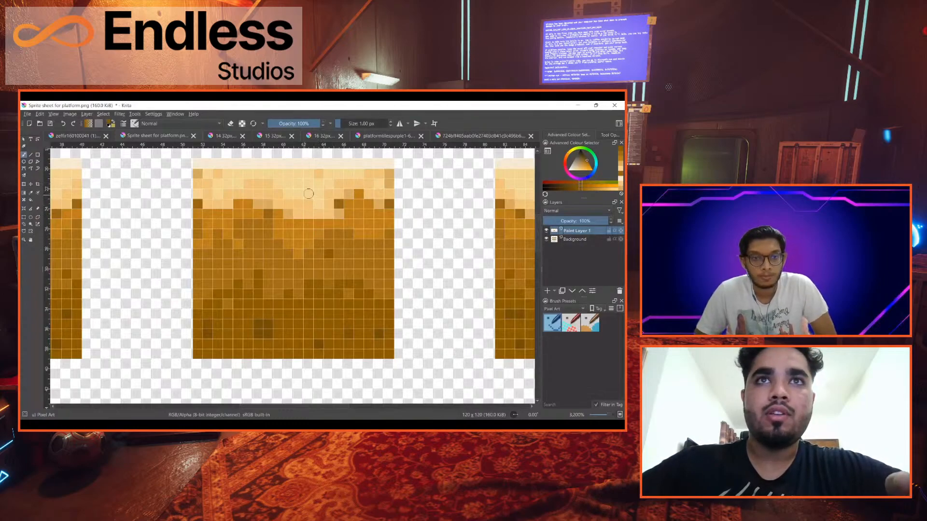
click(546, 240)
click(547, 240)
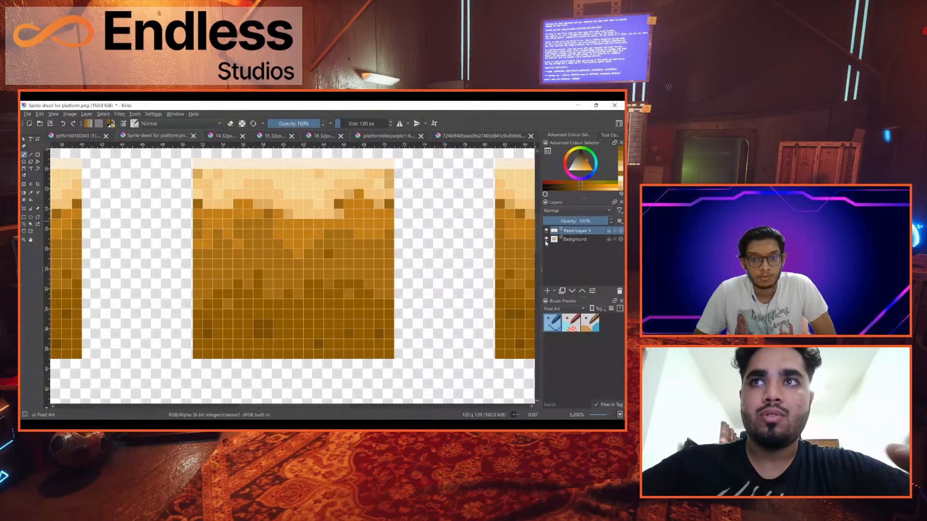
click(546, 240)
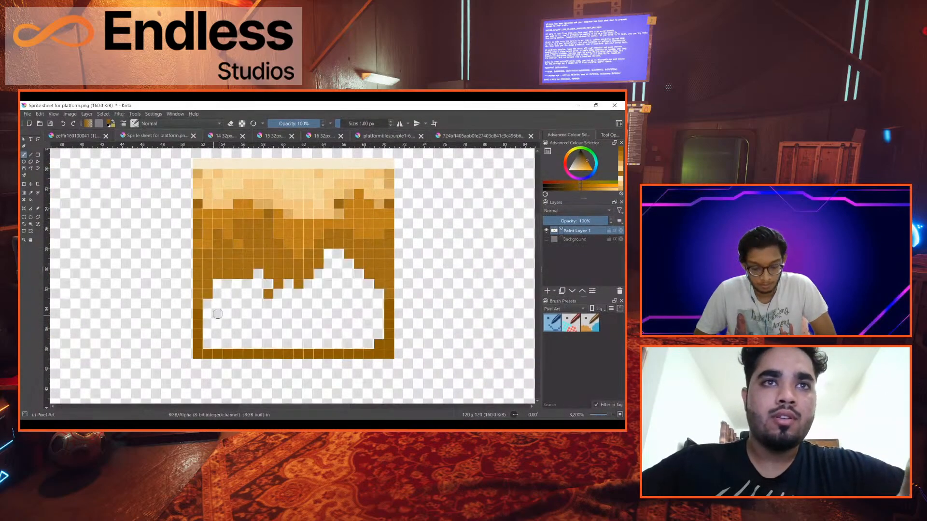
Fill the empty lower soil with dark brown up to the lighter soil, and recolour the pixel at column 53, row 31 in medium brown
mouse_move(207, 344)
mouse_down()
mouse_move(208, 315)
mouse_move(238, 294)
mouse_move(248, 314)
mouse_move(288, 319)
mouse_move(259, 304)
mouse_up()
click(248, 284)
mouse_move(425, 333)
mouse_down()
mouse_move(430, 319)
mouse_move(473, 297)
mouse_move(487, 251)
mouse_move(505, 311)
mouse_move(519, 297)
mouse_move(505, 265)
mouse_move(551, 359)
mouse_move(519, 389)
mouse_move(497, 390)
mouse_move(303, 373)
mouse_move(350, 367)
mouse_move(304, 360)
mouse_move(505, 374)
mouse_move(536, 343)
mouse_move(478, 328)
mouse_move(458, 285)
mouse_move(396, 328)
mouse_move(411, 297)
mouse_move(366, 328)
mouse_move(366, 281)
mouse_up()
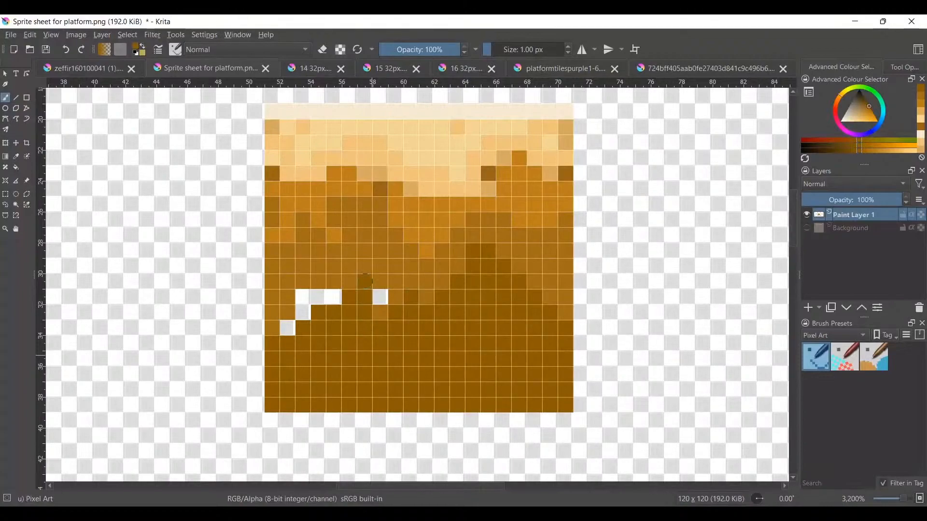
drag(289, 328, 303, 298)
click(335, 297)
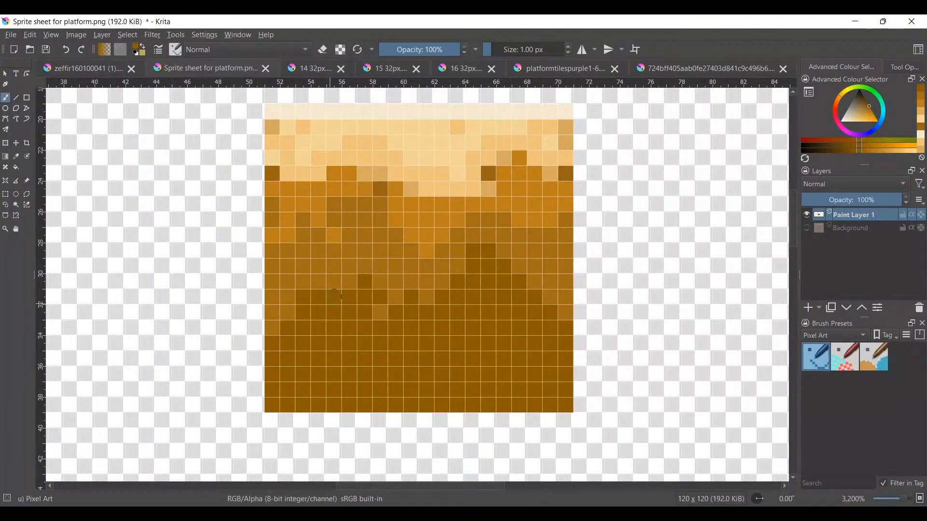
ctrl+click(320, 278)
click(303, 297)
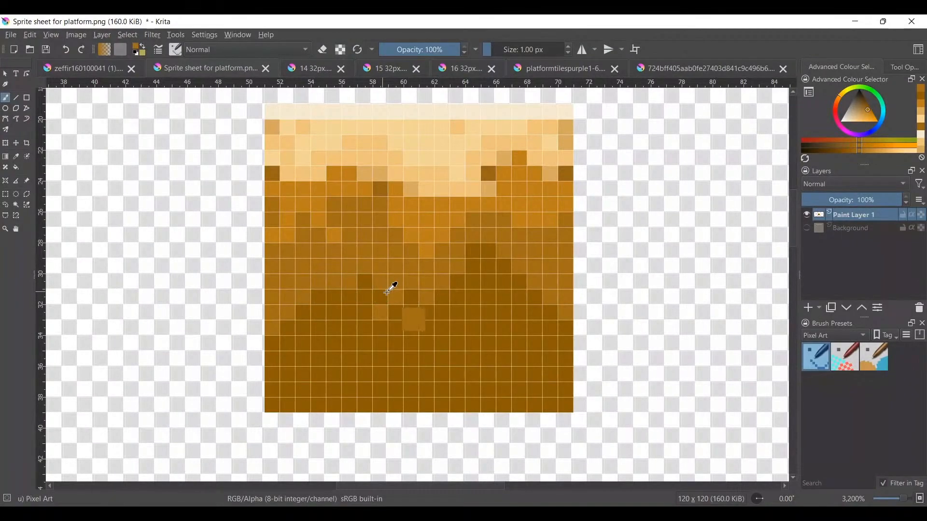
Dot the lower soil with scattered specks of the darkest brown, including a two-pixel speck at columns 59–60, checking Background for reference
scroll(403, 313, down, 1)
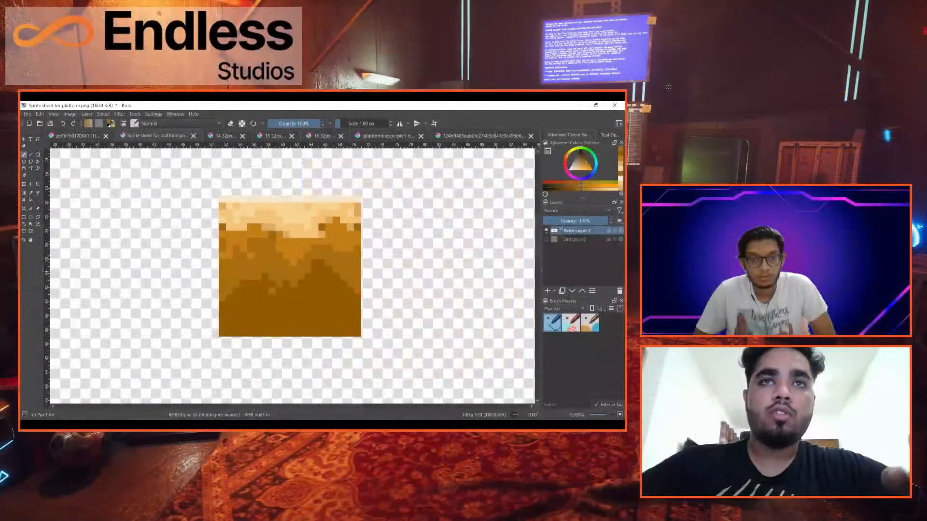
scroll(308, 229, up, 1)
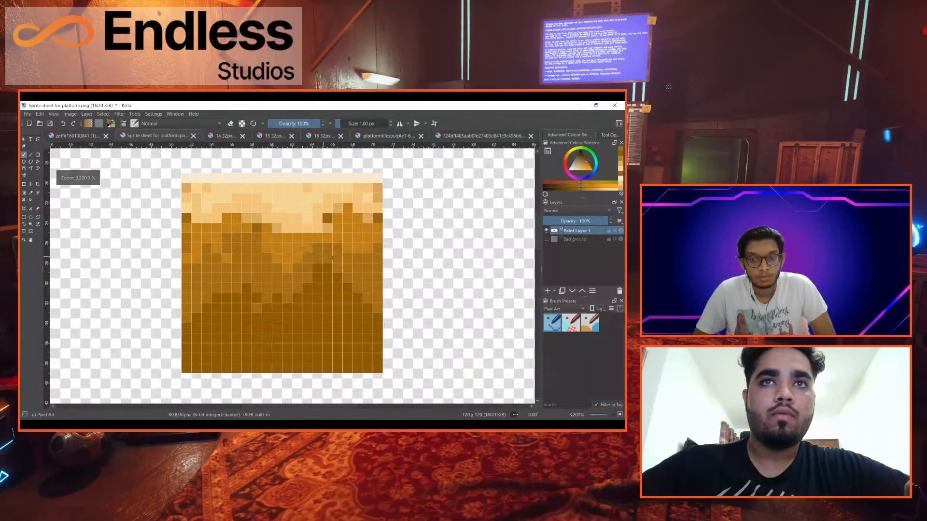
scroll(332, 254, down, 2)
scroll(280, 263, up, 1)
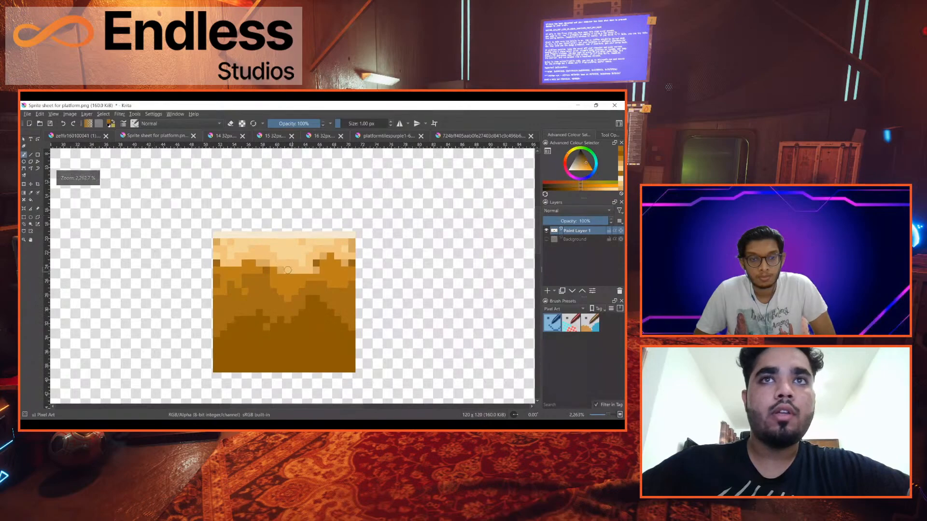
drag(281, 264, 275, 265)
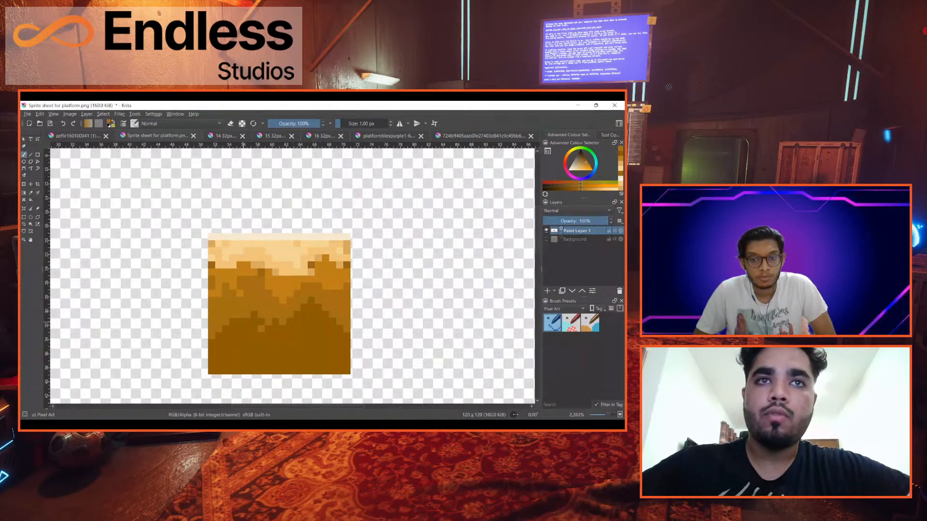
click(547, 239)
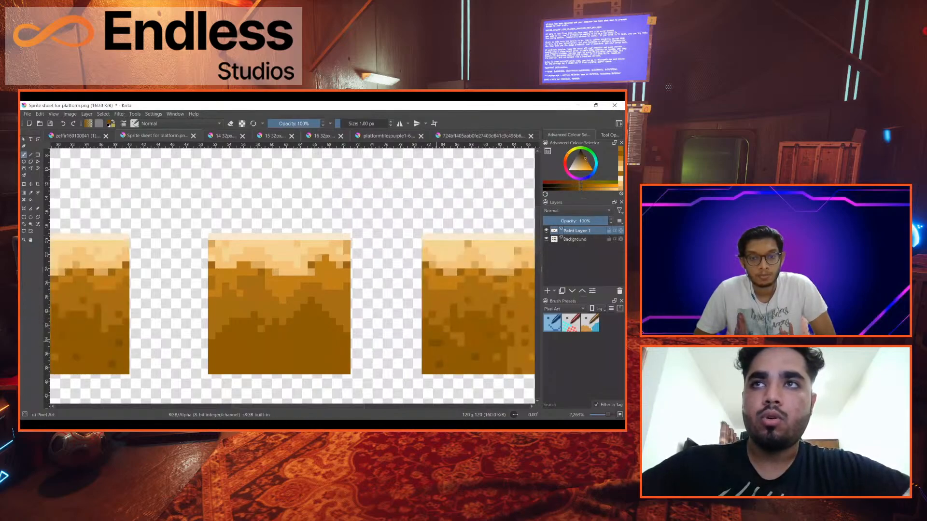
click(546, 239)
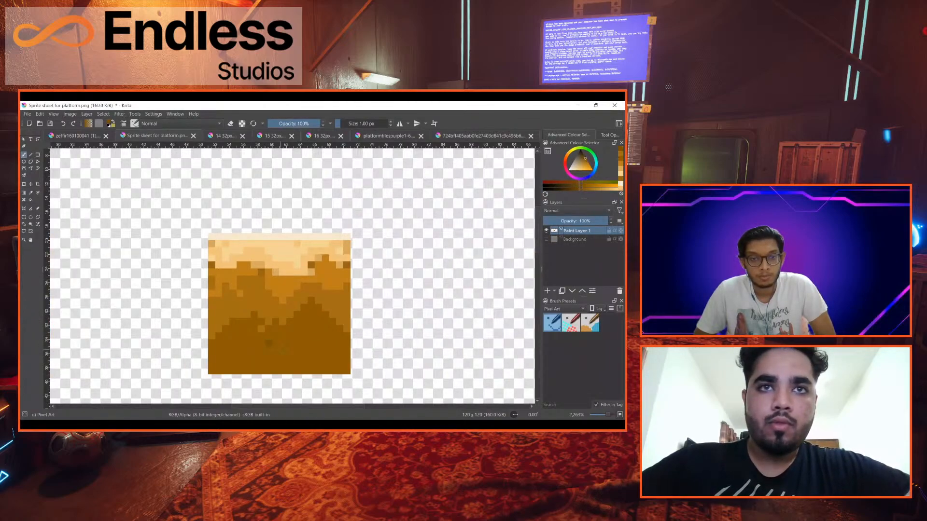
click(275, 343)
click(233, 357)
click(339, 364)
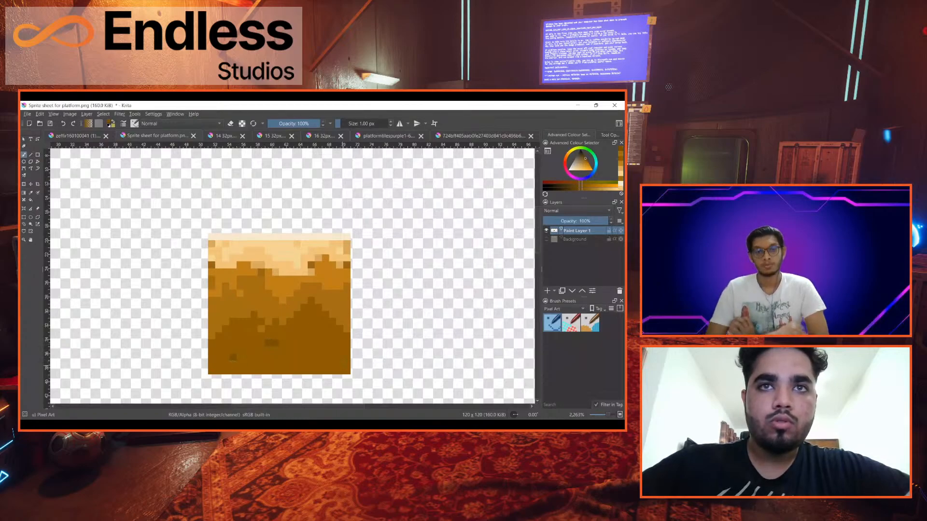
click(241, 322)
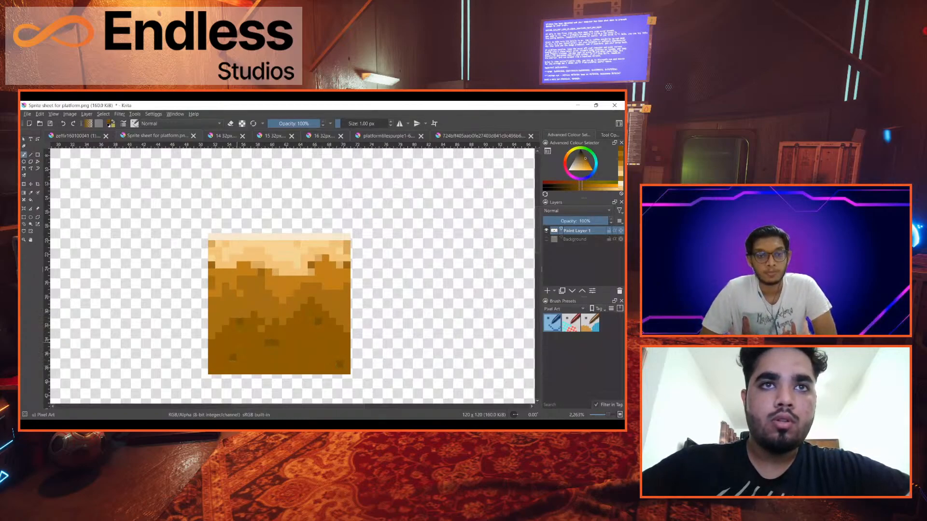
Compare the repainted tile with the original by repeatedly toggling the visibility of Background and Paint Layer 1
click(546, 239)
click(546, 239)
click(546, 239)
click(547, 231)
click(547, 231)
click(547, 231)
click(547, 231)
click(547, 232)
click(549, 232)
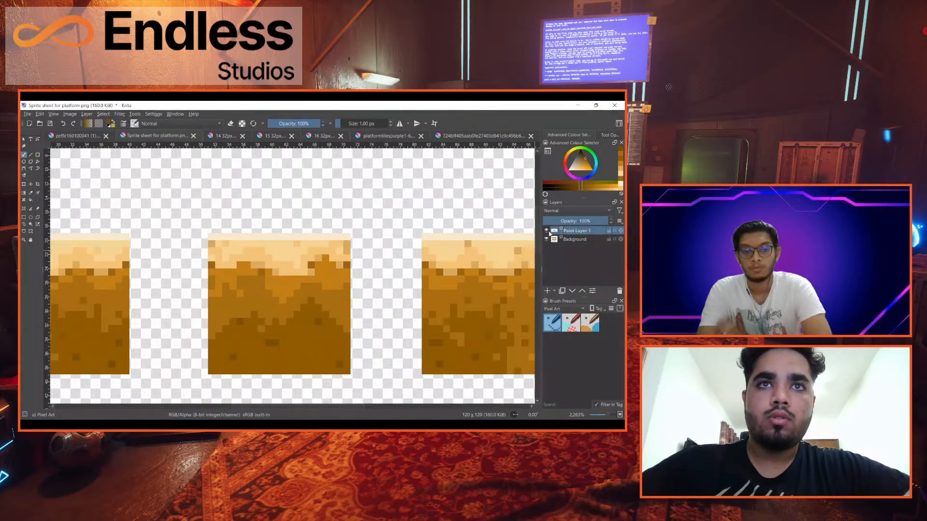
click(549, 233)
click(549, 232)
click(549, 233)
click(549, 233)
click(549, 232)
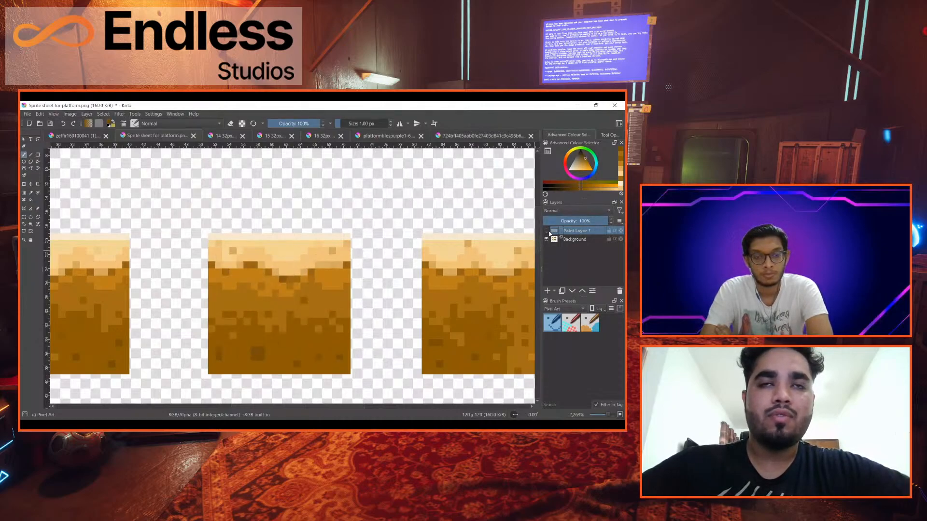
click(549, 233)
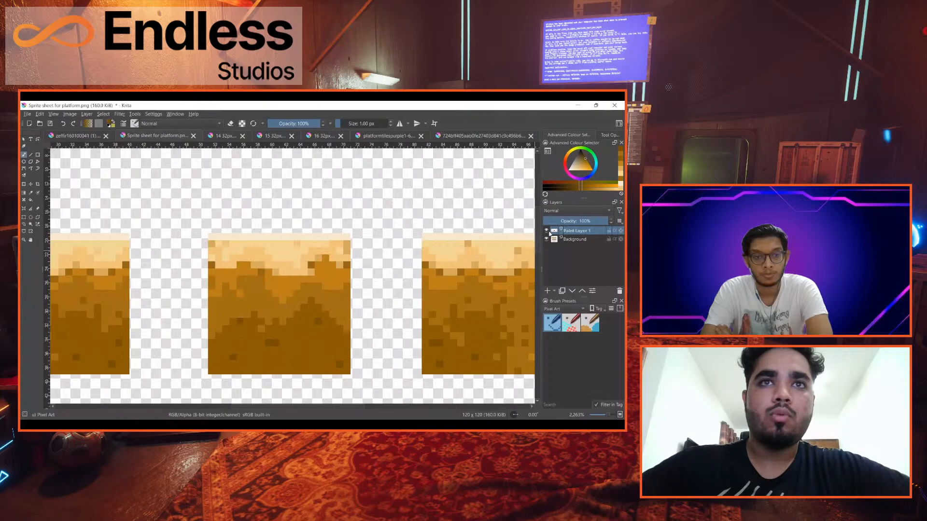
click(549, 232)
click(549, 232)
click(549, 233)
Pick up the light orange cap colour from the original tile and compare both layers around the cap's upper-right corner
ctrl+click(344, 252)
click(548, 232)
scroll(320, 258, up, 1)
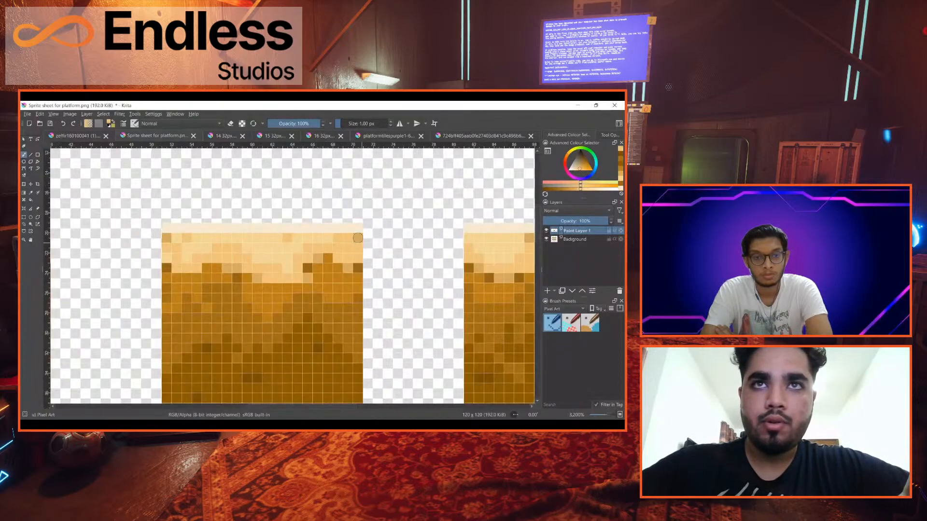
click(546, 230)
click(546, 239)
click(546, 240)
click(546, 240)
click(546, 239)
click(546, 231)
click(546, 231)
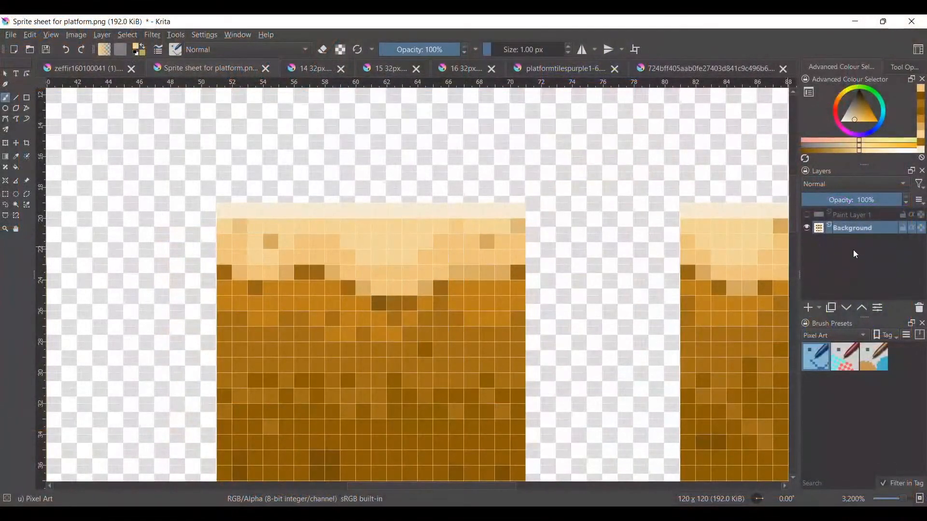
Touch up the cap's upper-right corner on Paint Layer 1 with tan sampled from the original, undoing a stray stroke and hiding Background
click(852, 214)
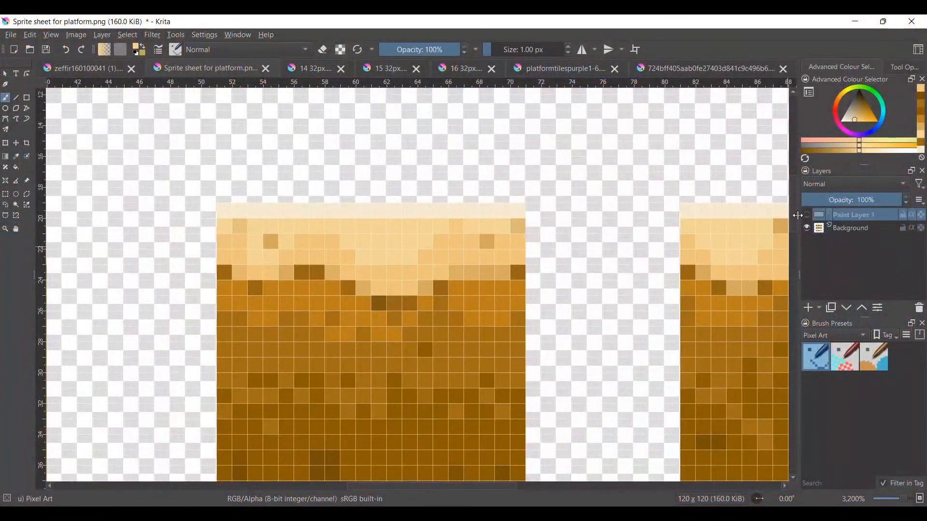
click(806, 215)
key(ctrl+z)
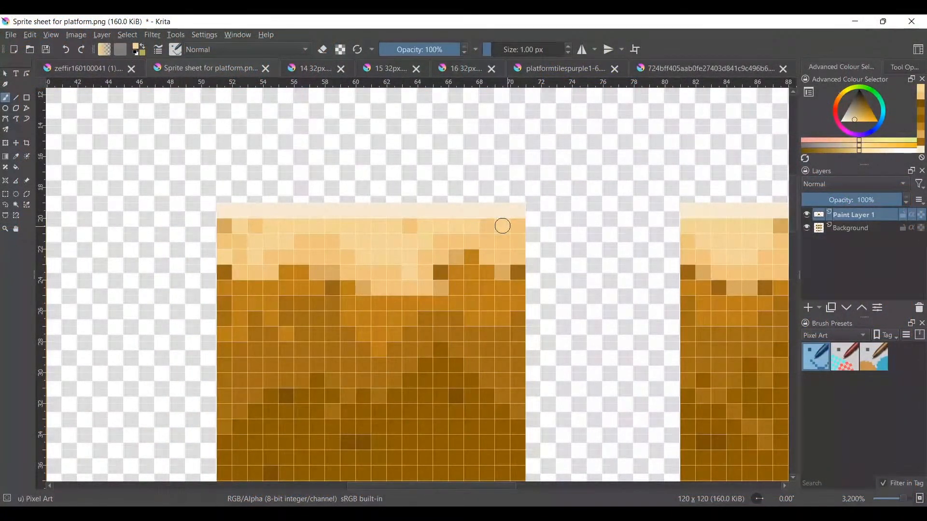
ctrl+click(193, 225)
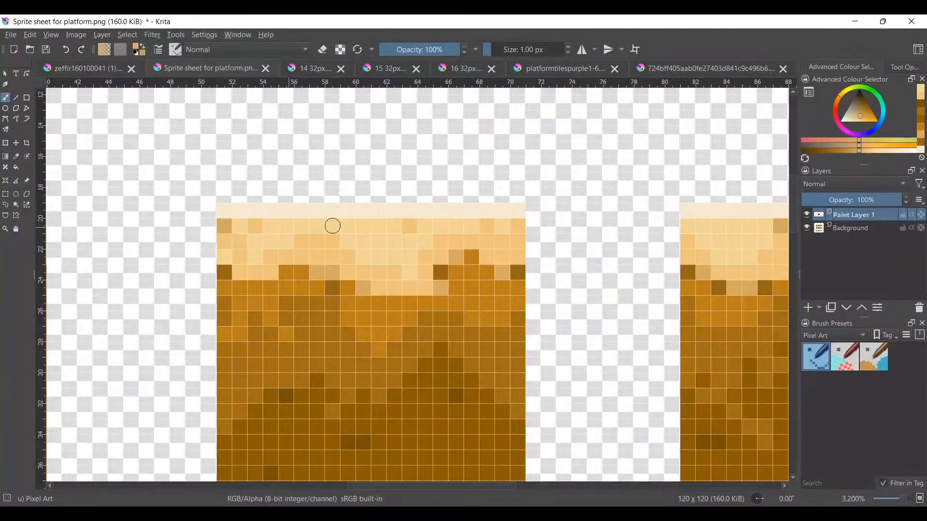
click(808, 215)
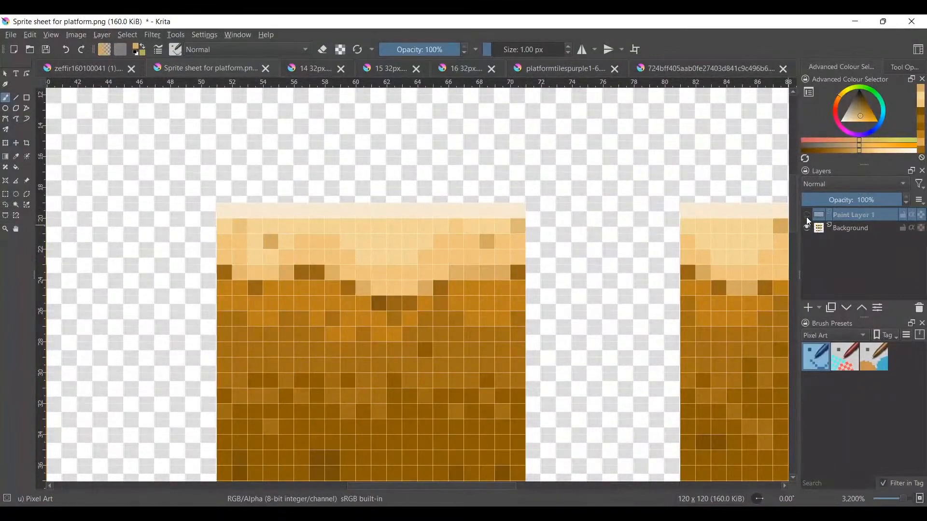
ctrl+click(525, 221)
click(808, 215)
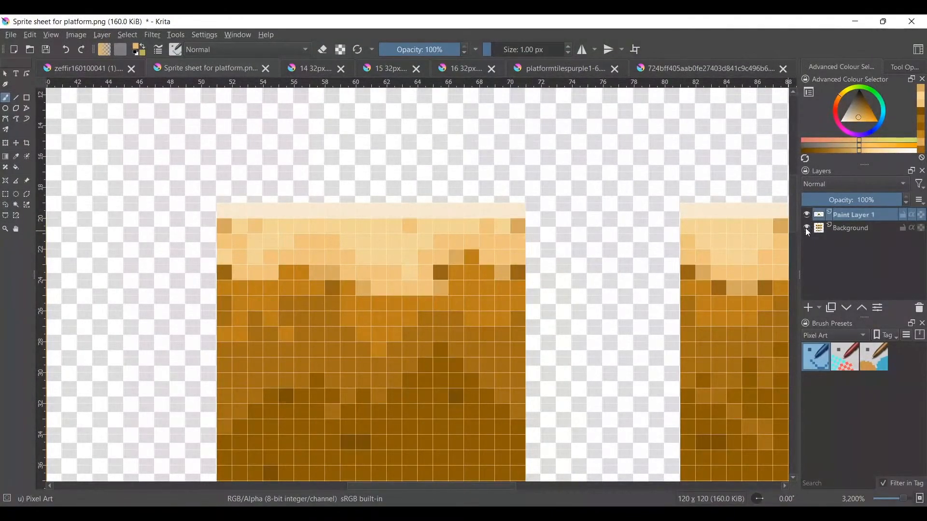
click(807, 228)
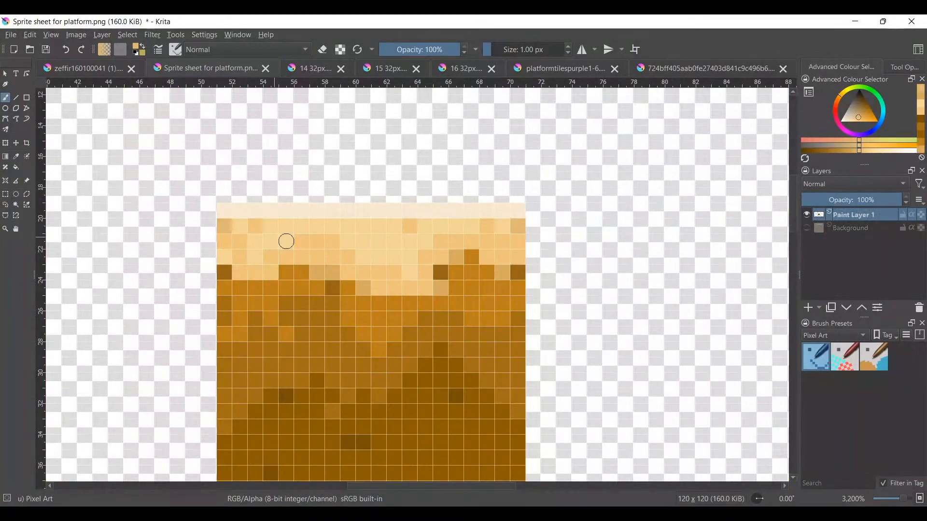
Break up the dark brown peak around columns 62–69 with medium brown picked from the soil, leaving a diagonal of stray dark pixels
scroll(456, 272, down, 2)
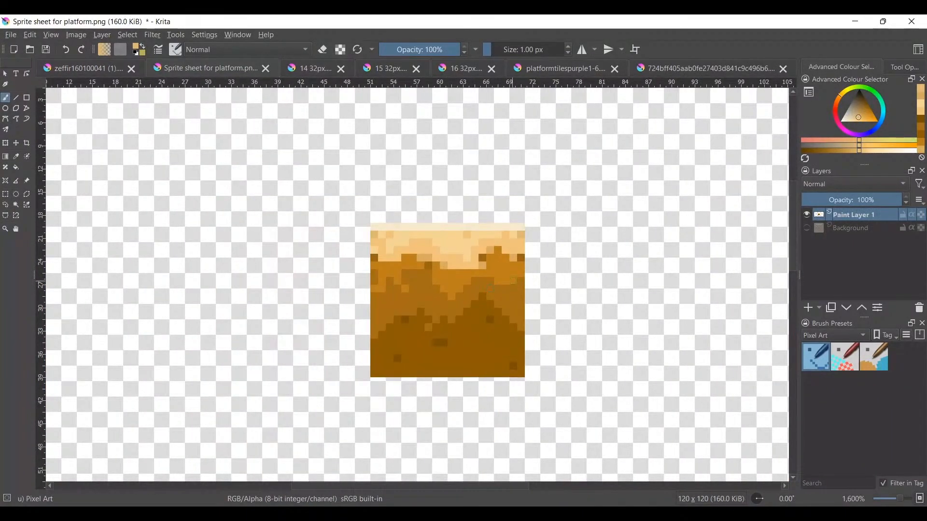
scroll(501, 252, up, 2)
scroll(502, 252, down, 1)
scroll(509, 279, up, 1)
scroll(521, 290, down, 1)
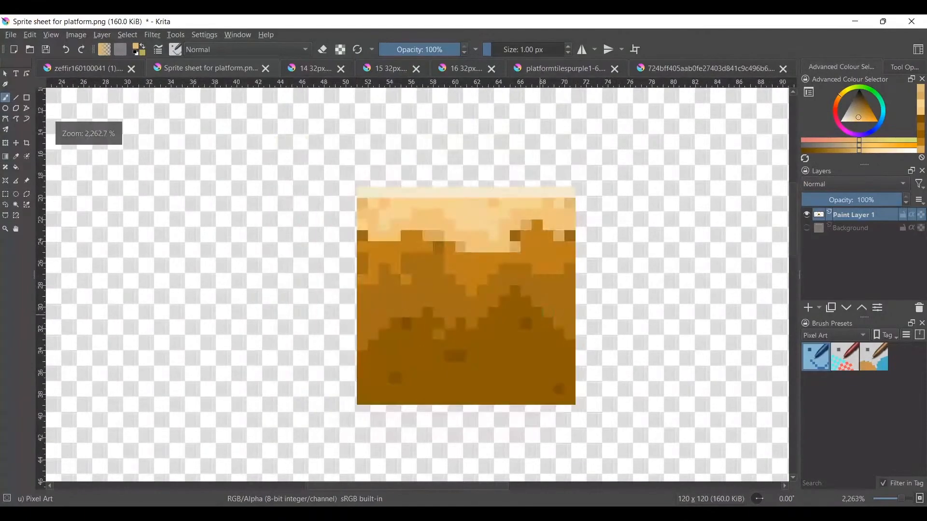
scroll(538, 311, up, 1)
ctrl+click(539, 310)
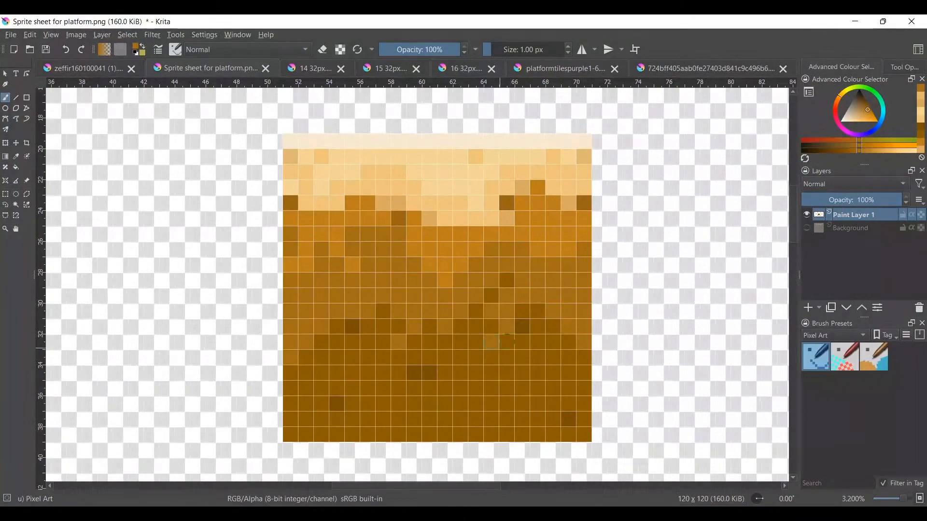
scroll(491, 341, down, 2)
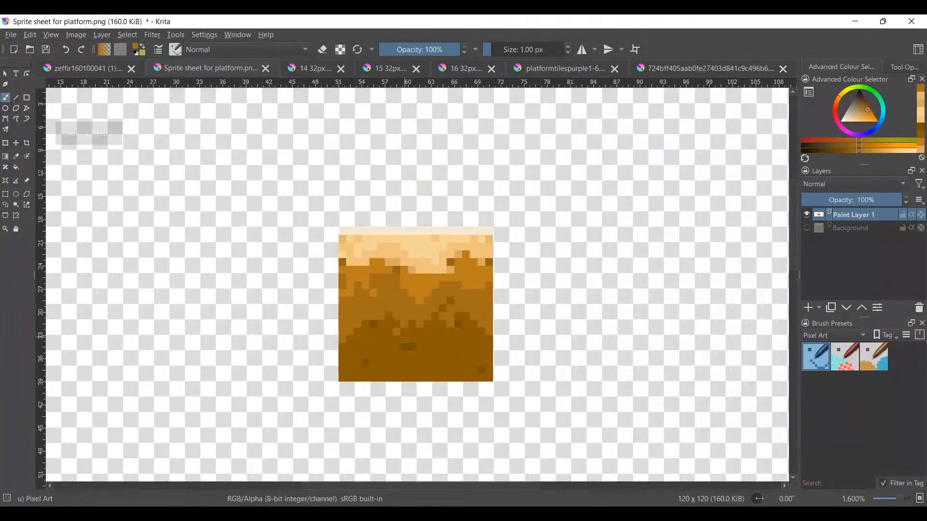
scroll(477, 370, up, 2)
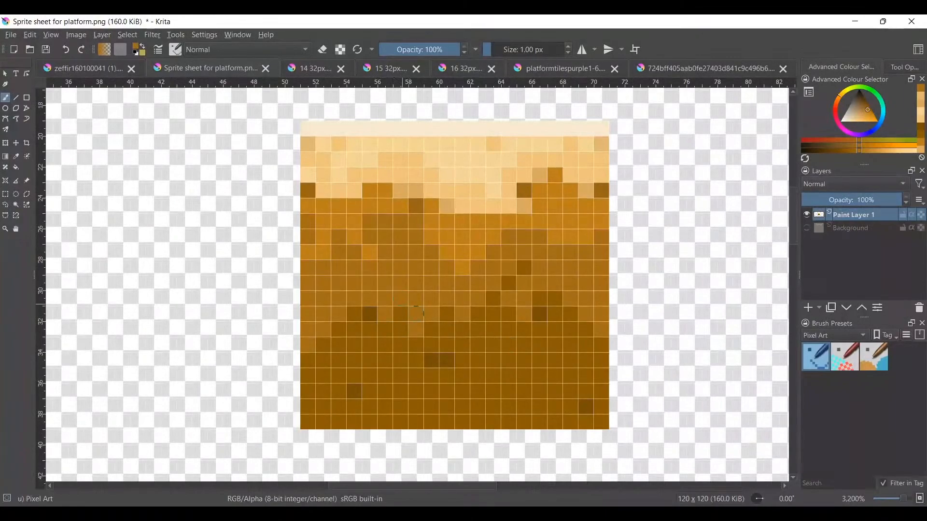
Show the Background layer and compare the repainted tile with the original by toggling the visibility of Paint Layer 1
scroll(441, 360, down, 2)
scroll(441, 360, up, 1)
click(808, 229)
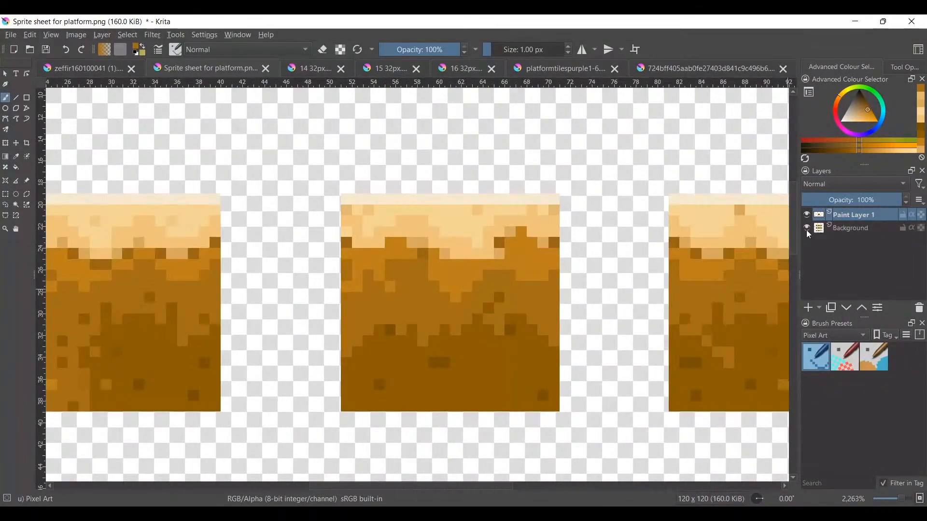
click(811, 217)
click(811, 217)
click(811, 217)
click(811, 217)
Scatter dark brown pixels sampled from the lower soil across the medium brown band in the left half of the tile
scroll(432, 309, up, 1)
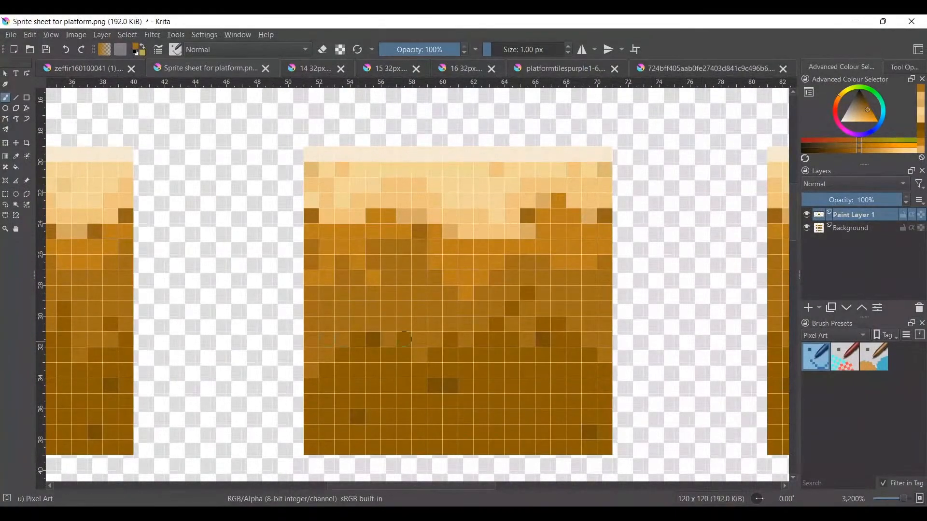
ctrl+click(388, 365)
click(342, 340)
click(329, 339)
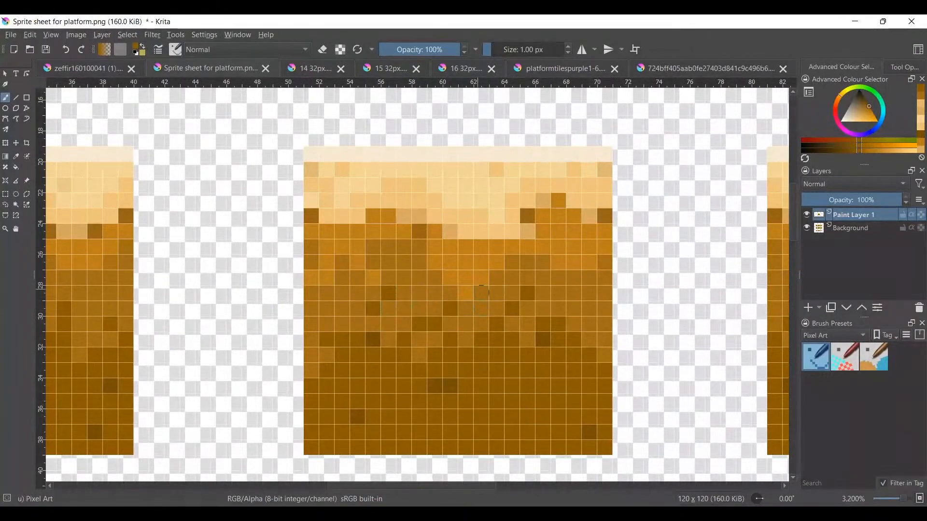
click(405, 278)
Compare the speckled tile with the original by alternating the visibility of Background and Paint Layer 1, finally inspecting Paint Layer 1 alone
click(808, 228)
click(807, 227)
click(808, 227)
click(808, 216)
click(808, 216)
click(807, 227)
click(807, 227)
click(806, 216)
click(808, 230)
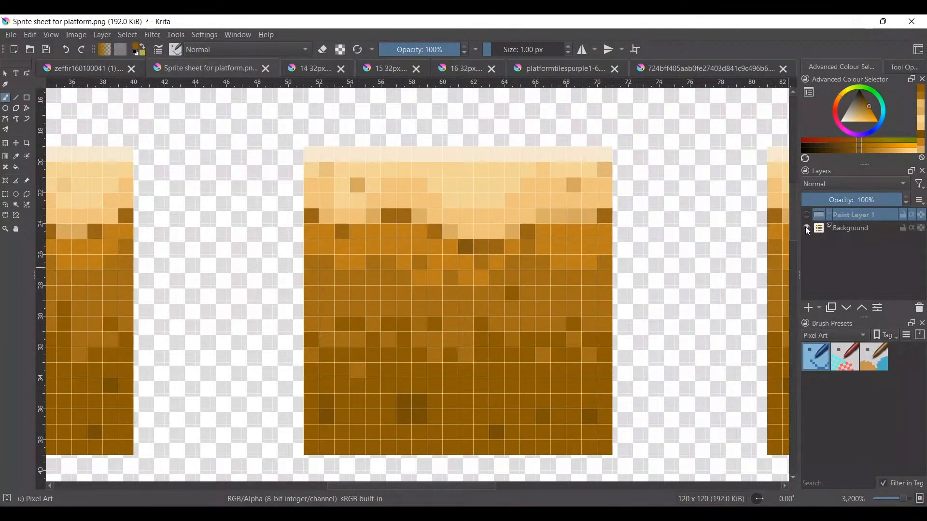
click(807, 215)
click(807, 228)
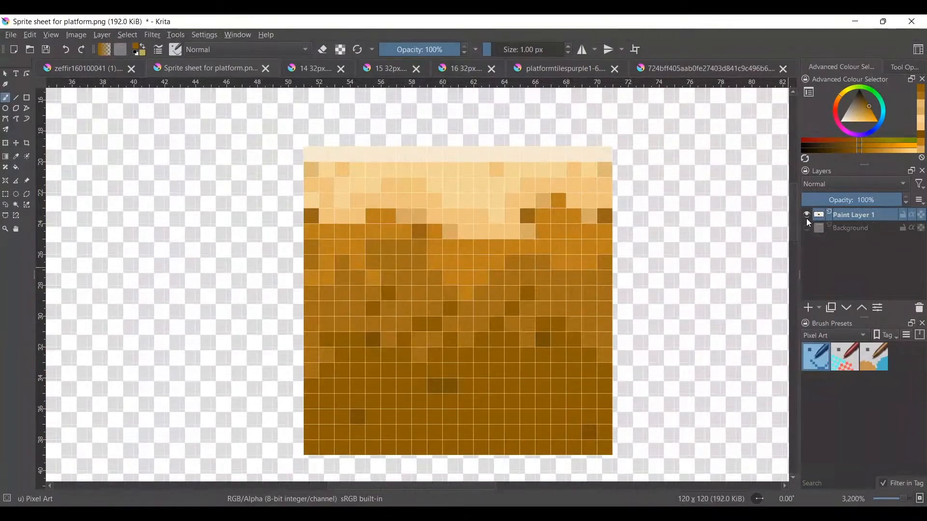
scroll(463, 269, down, 3)
scroll(463, 270, up, 3)
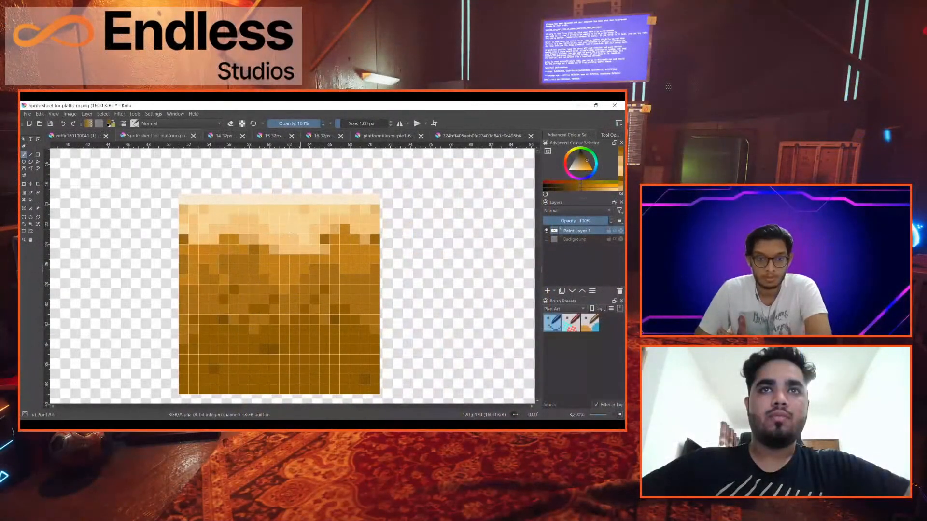
drag(288, 298, 292, 295)
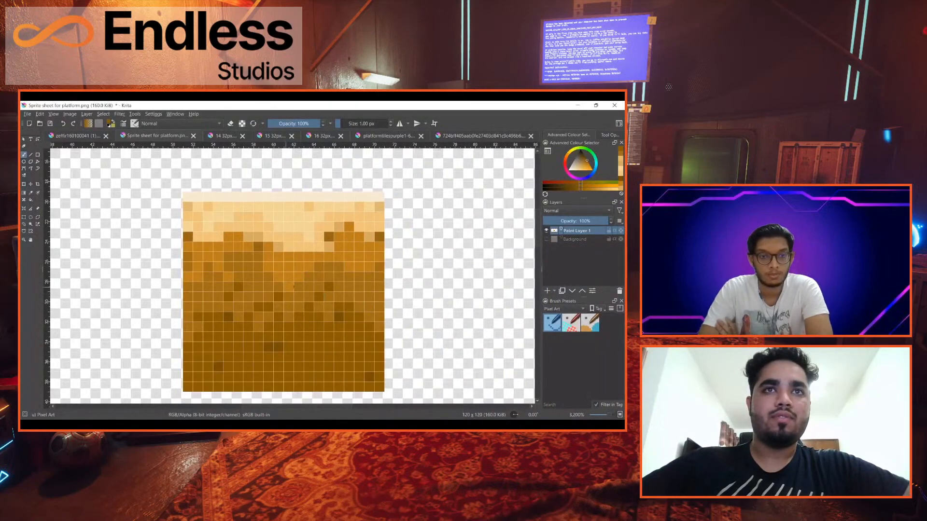
scroll(290, 285, up, 2)
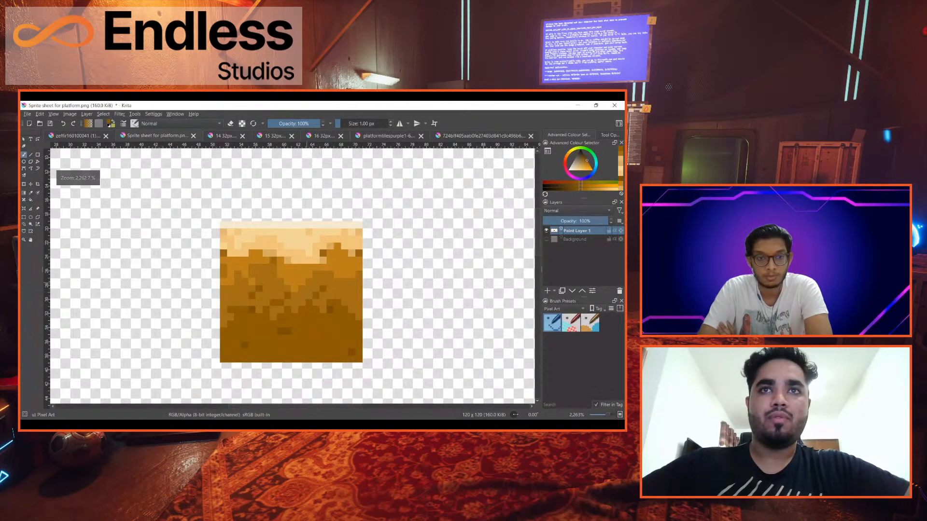
scroll(314, 310, down, 1)
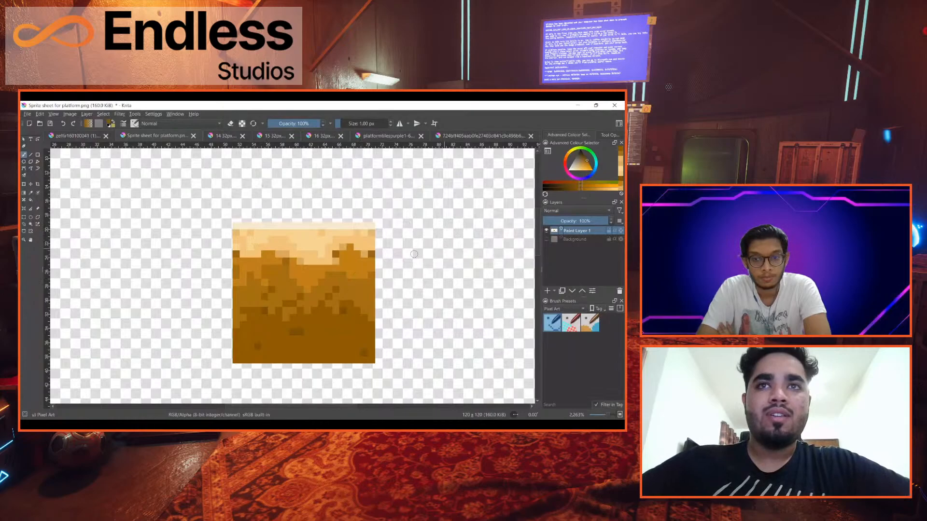
Examine the whole sand tileset with both layers shown, from the top and middle rows to the tapered bottom-row platform tiles
scroll(414, 254, down, 5)
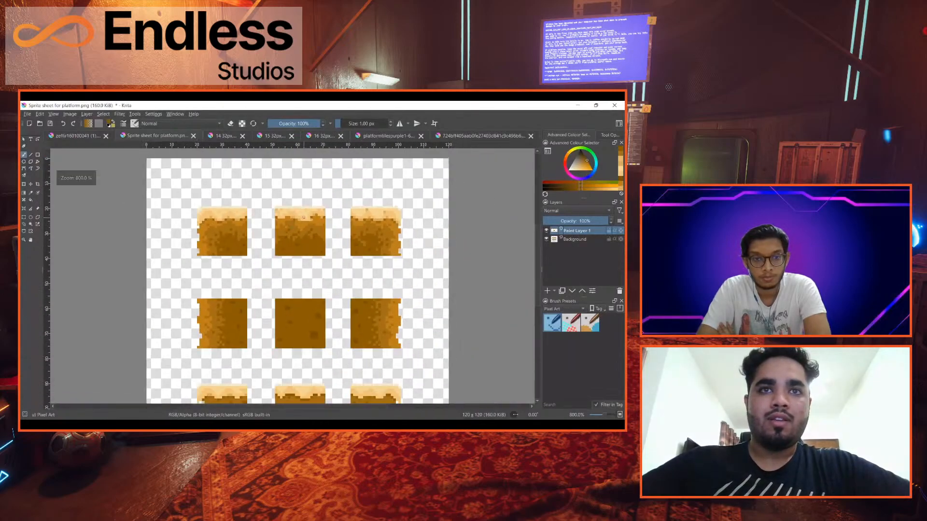
drag(303, 217, 317, 182)
drag(344, 283, 355, 217)
scroll(266, 298, up, 2)
drag(372, 316, 268, 266)
scroll(277, 268, down, 3)
scroll(281, 269, up, 3)
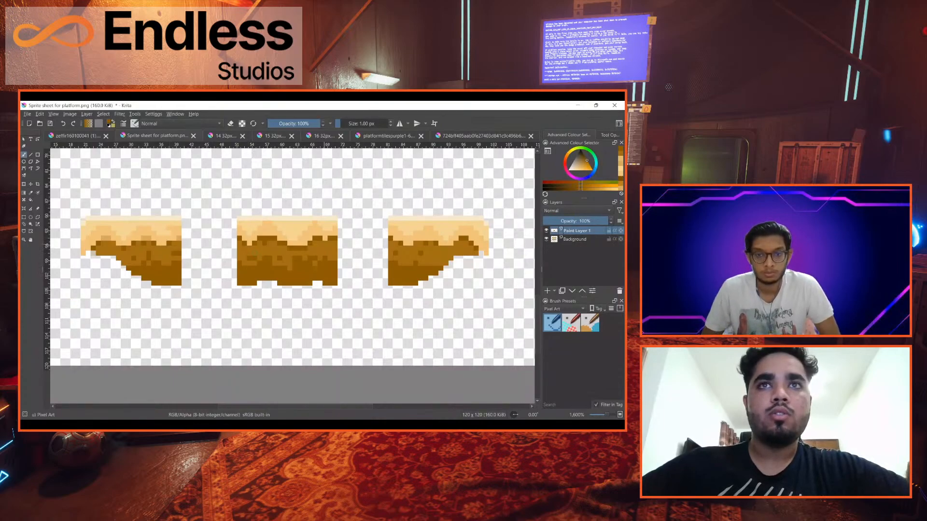
mouse_move(181, 245)
mouse_down()
mouse_move(223, 246)
mouse_move(192, 235)
mouse_up()
scroll(258, 251, down, 1)
scroll(270, 256, up, 2)
scroll(275, 247, down, 2)
drag(243, 217, 233, 249)
scroll(232, 249, down, 2)
drag(233, 208, 231, 262)
scroll(251, 274, up, 2)
scroll(265, 271, down, 2)
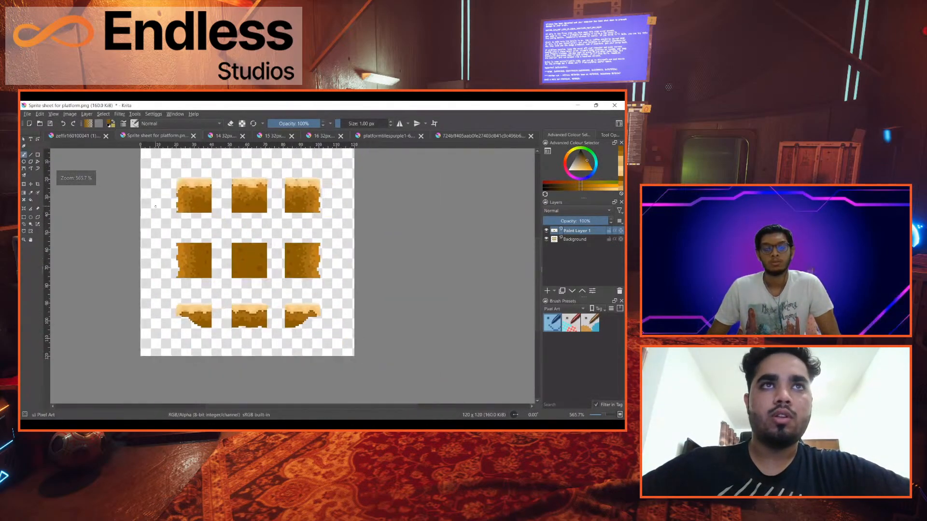
scroll(185, 177, up, 1)
drag(202, 196, 183, 184)
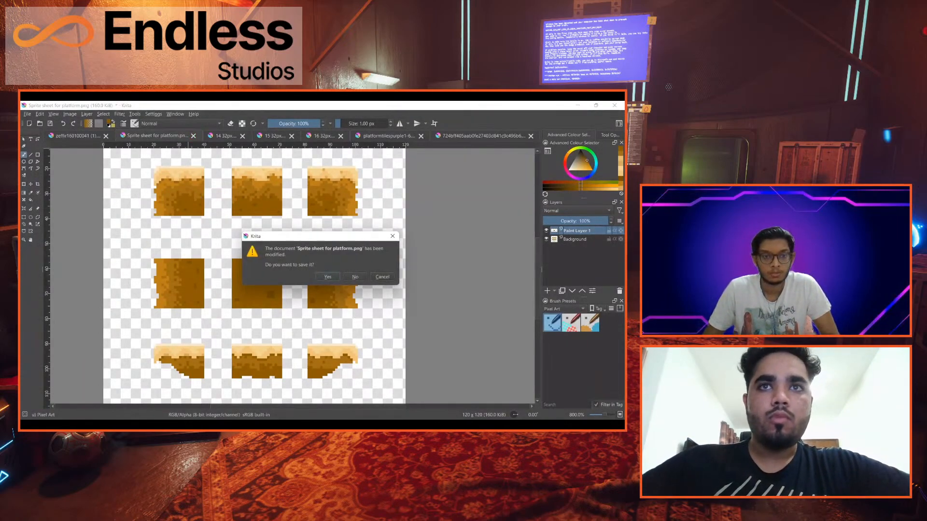
Close Sprite sheet for platform.png without saving and examine the purple left-edge platform tile in 14 32px.png
key(n)
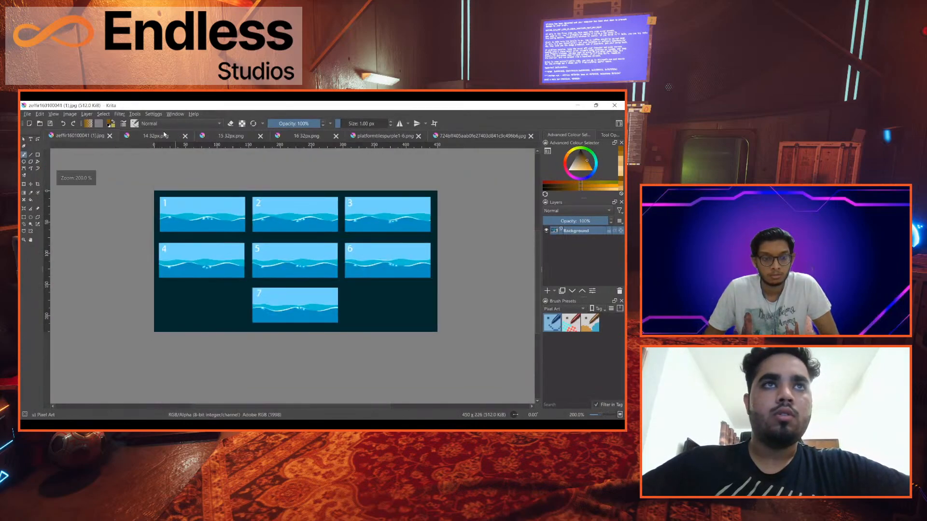
scroll(198, 246, down, 2)
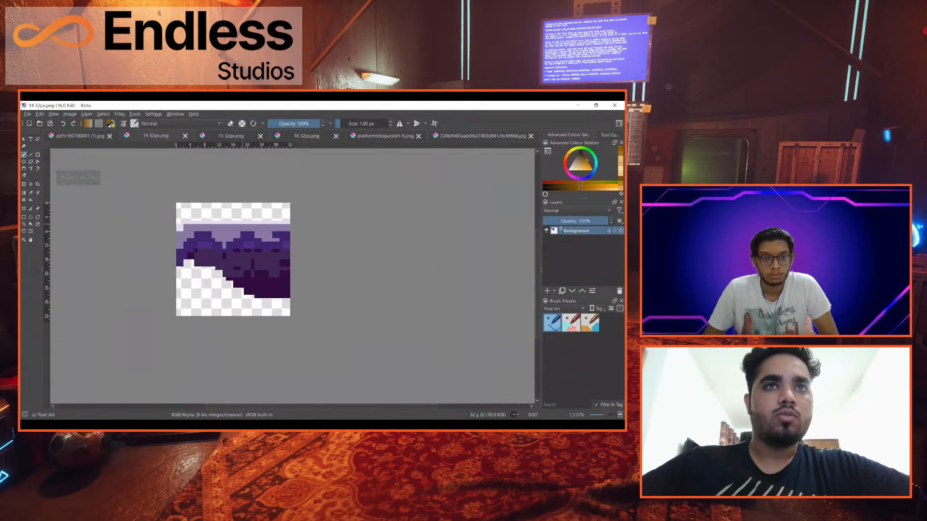
scroll(237, 229, up, 1)
drag(172, 245, 219, 247)
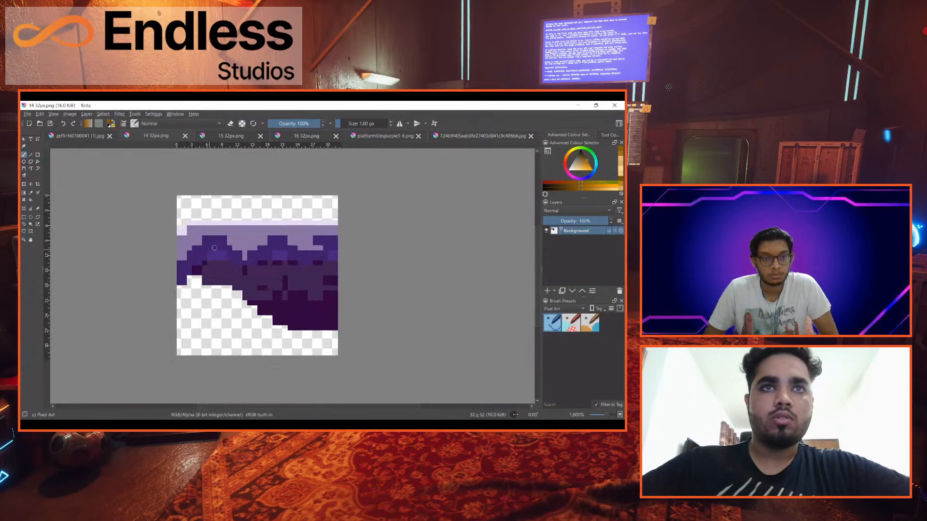
scroll(215, 248, up, 1)
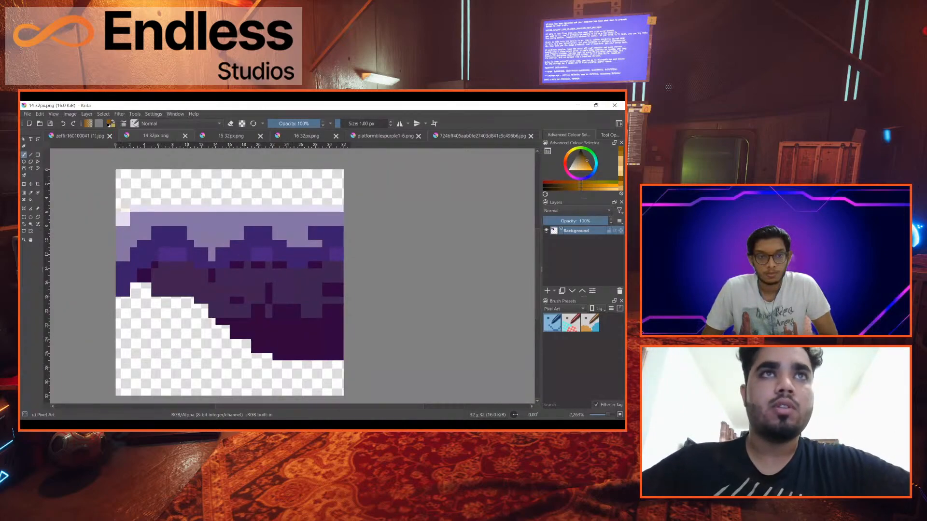
Close 14 32px.png, 15 32px.png and 16 32px.png, viewing the purple middle platform tile before closing the last one
click(185, 137)
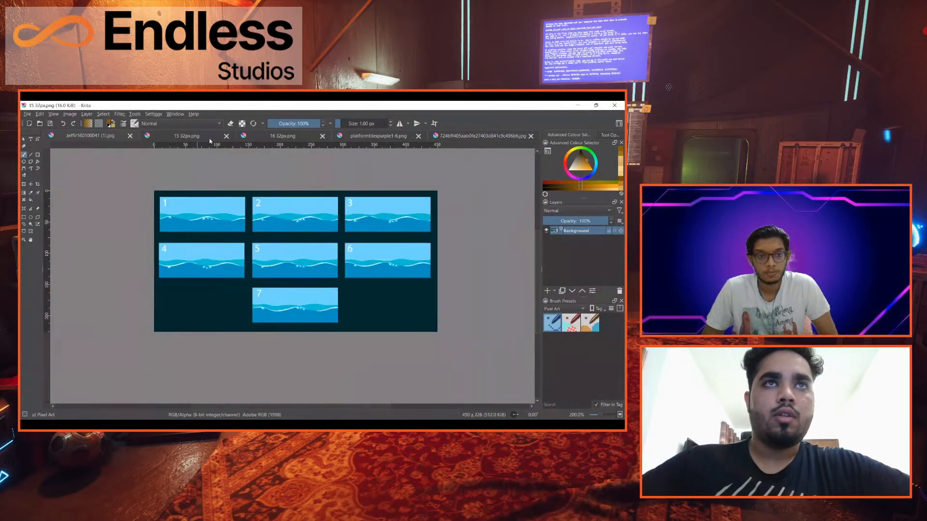
click(209, 138)
click(226, 136)
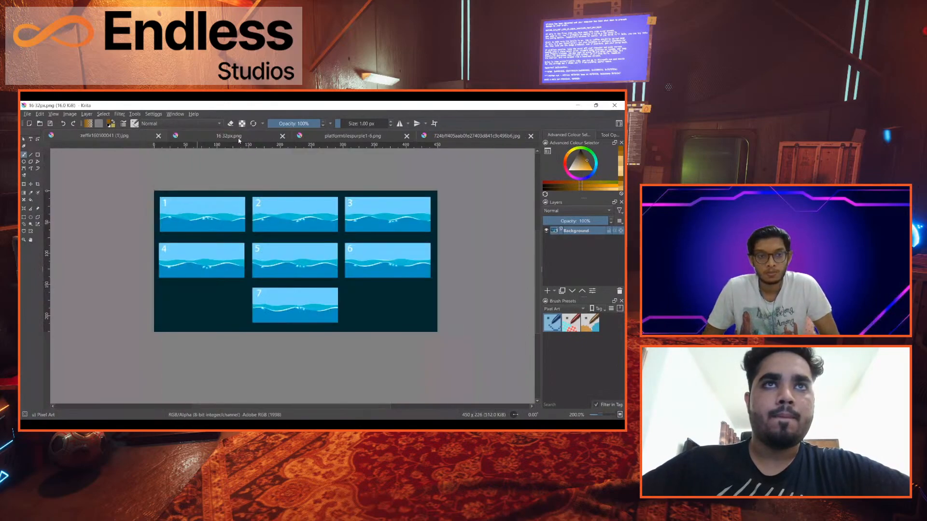
click(239, 138)
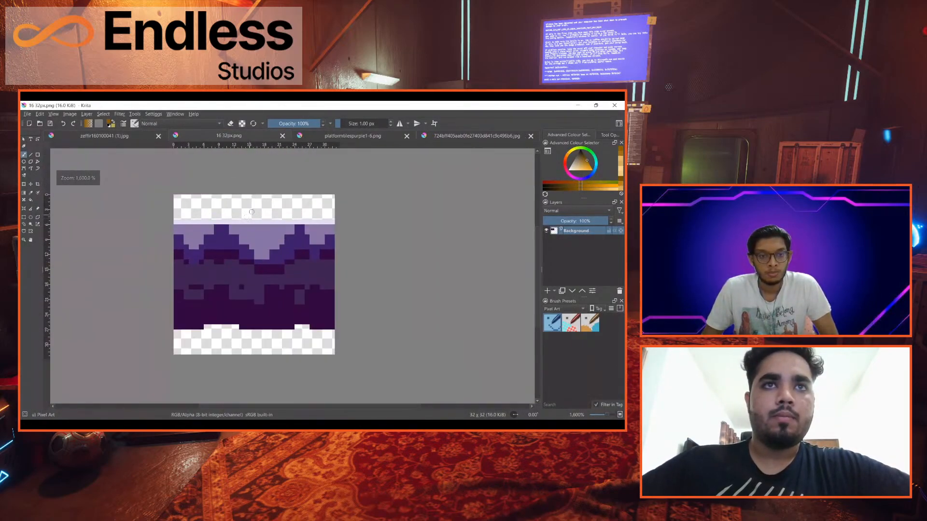
click(283, 136)
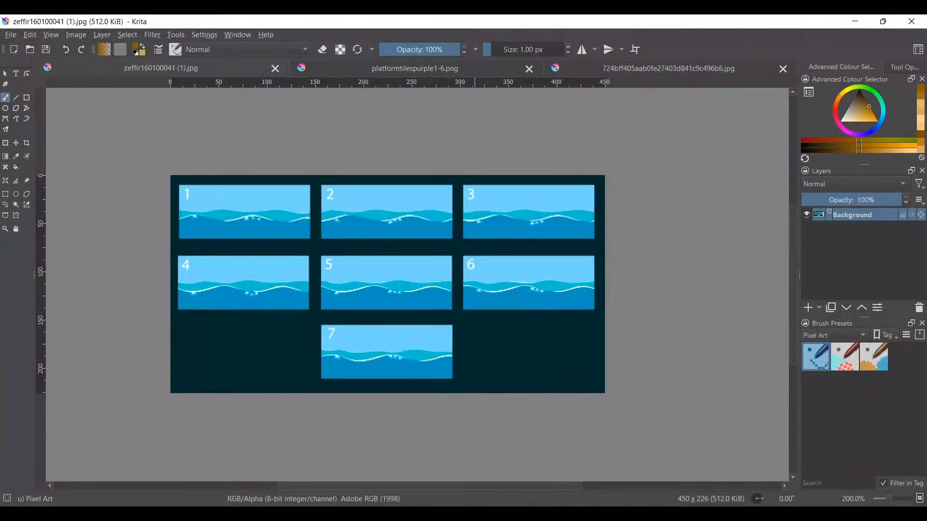
Look over the grass-and-rock tileset in 724bff405aab0fe27403d841c9c496b6.jpg and close that image
click(672, 71)
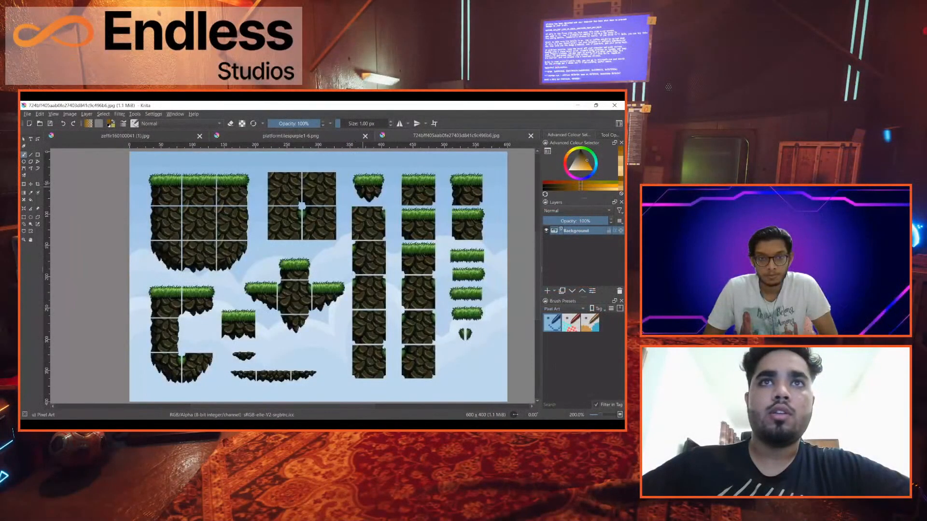
key(minus)
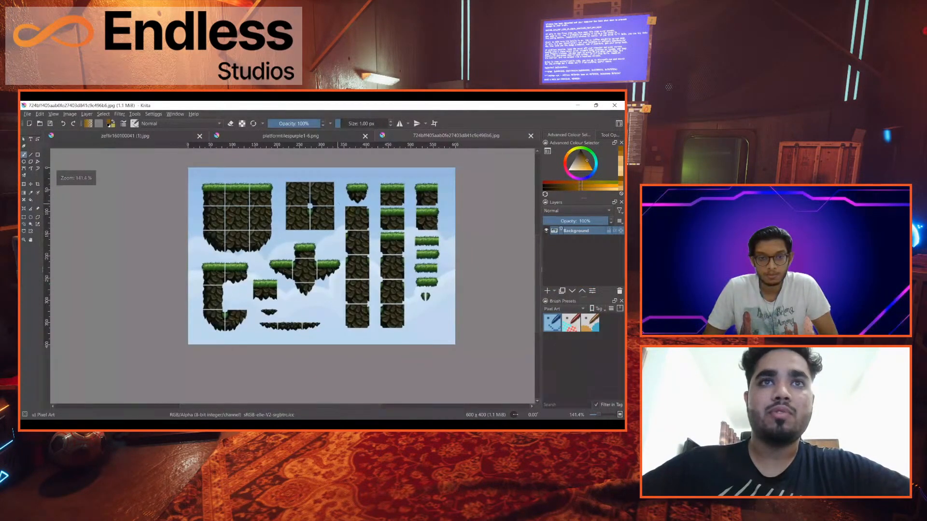
key(plus)
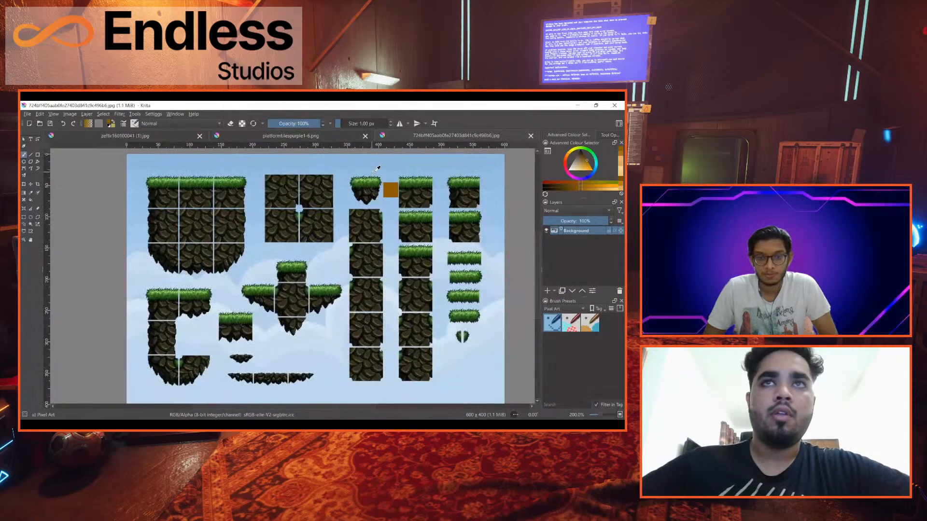
key(ctrl+w)
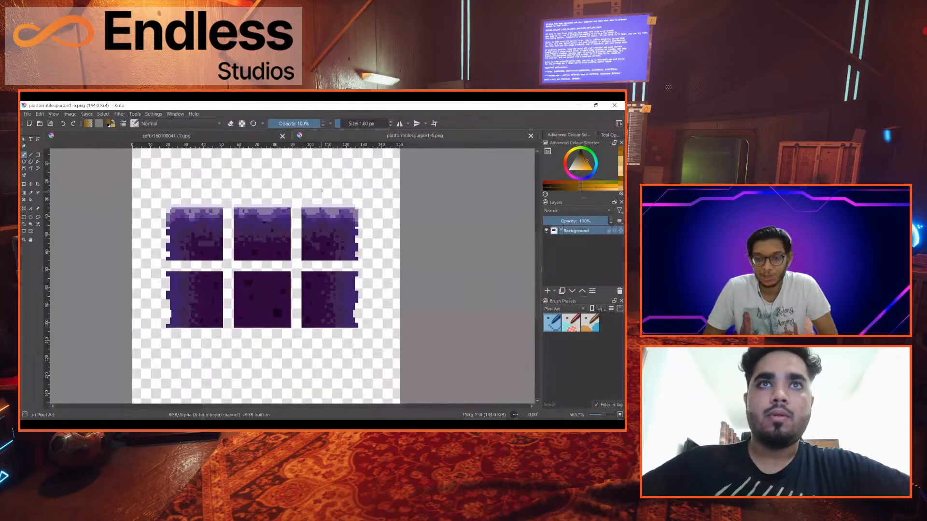
Examine the shading and edges of the purple tiles in platformtilespurple1-6.png
scroll(256, 213, up, 1)
scroll(257, 214, down, 2)
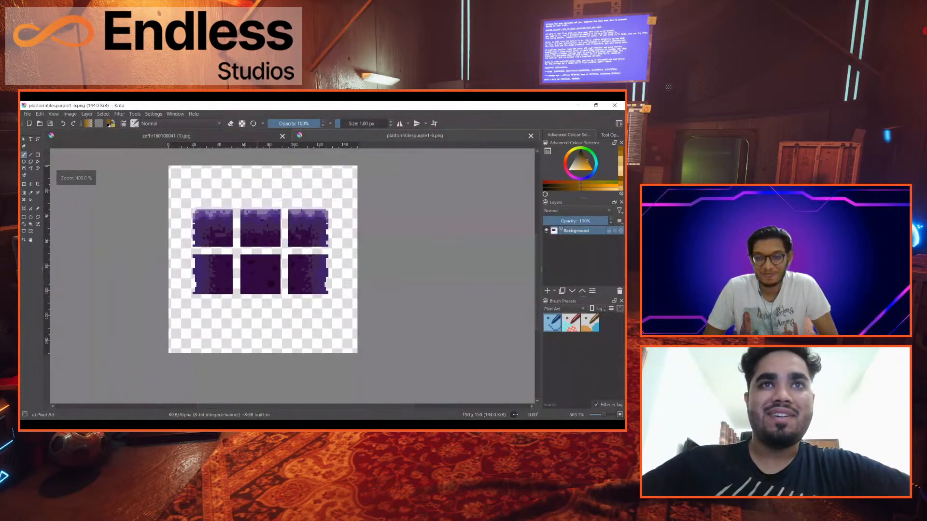
scroll(256, 215, up, 1)
drag(253, 218, 298, 204)
scroll(296, 221, up, 1)
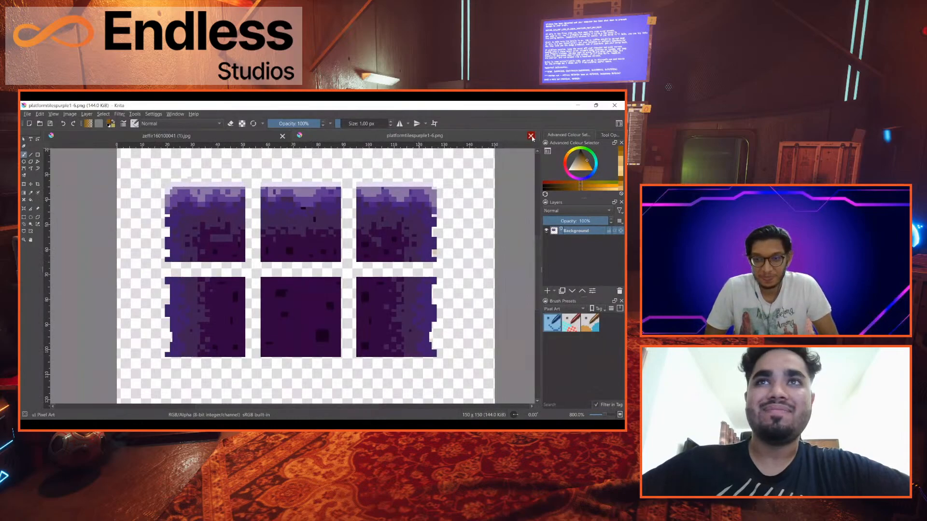
scroll(458, 193, down, 1)
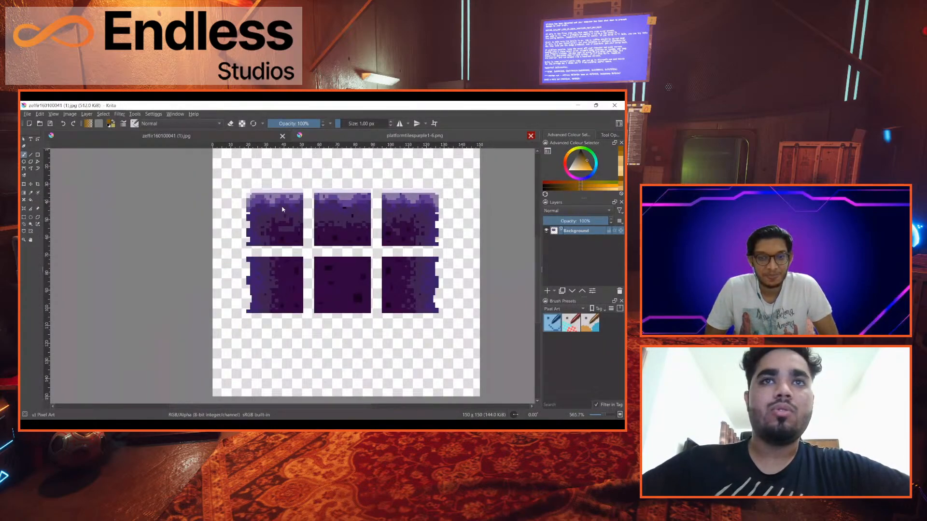
click(531, 136)
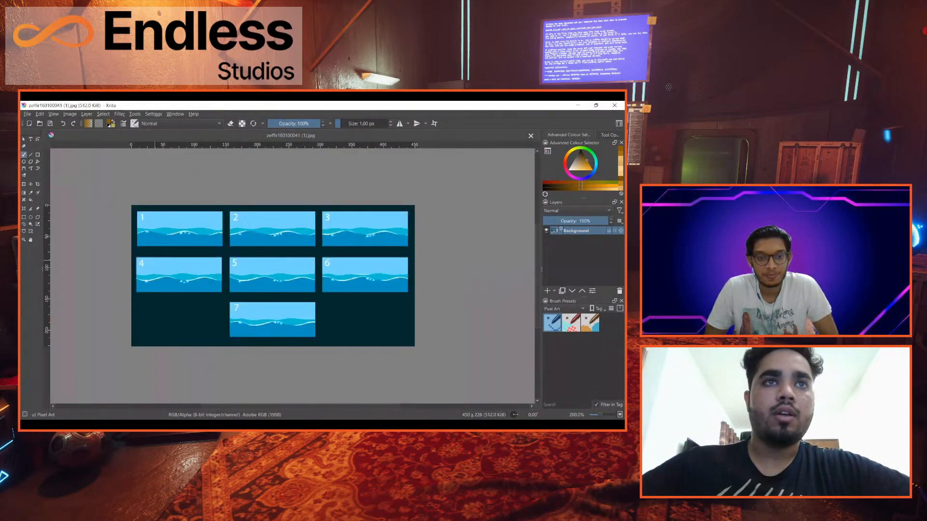
scroll(225, 243, up, 1)
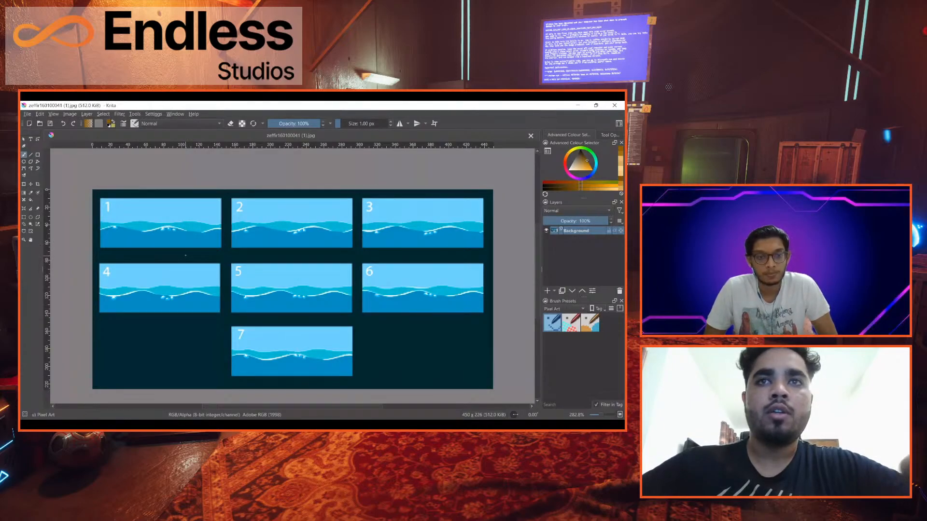
drag(170, 262, 174, 250)
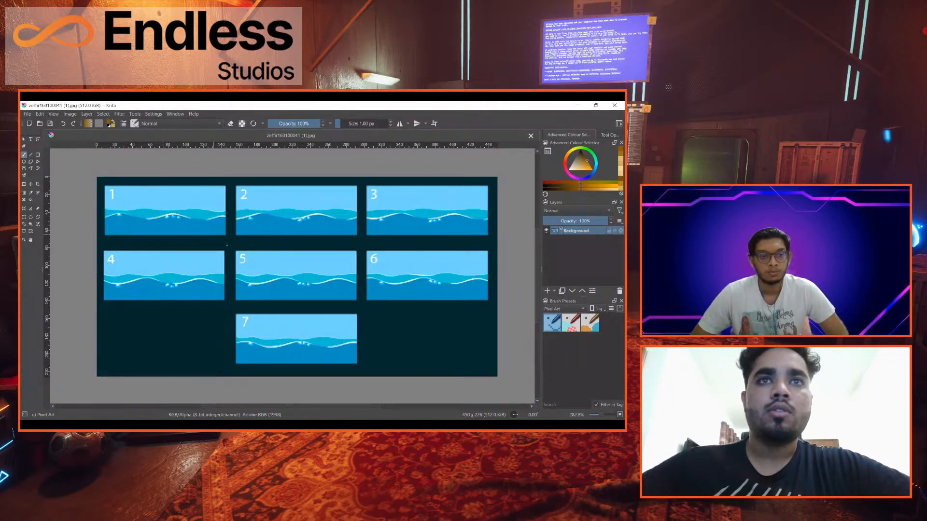
Browse drive D: for images to open and enter the watertileset folder
key(ctrl+o)
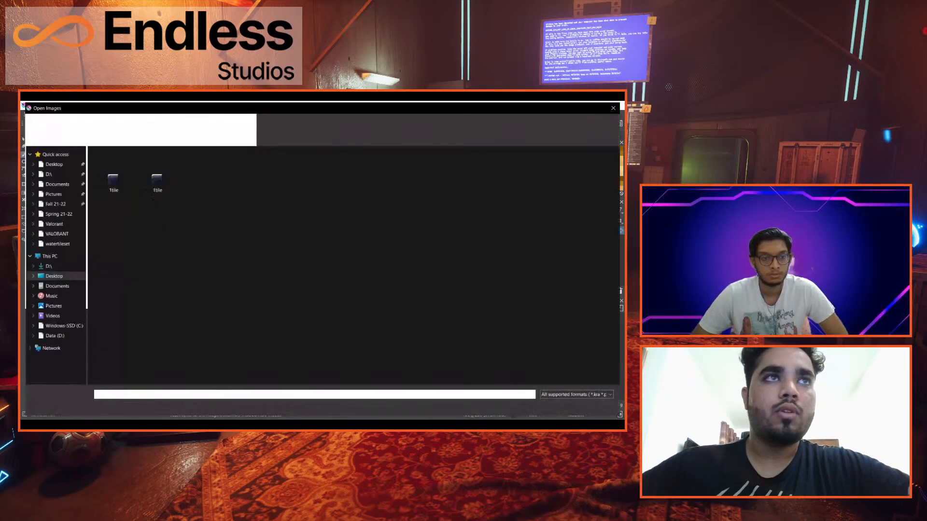
click(48, 173)
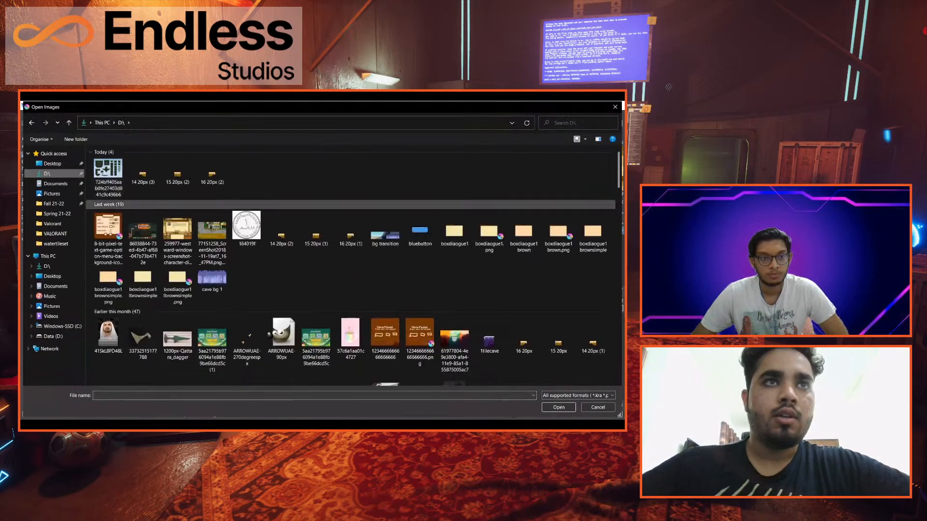
scroll(314, 266, down, 2)
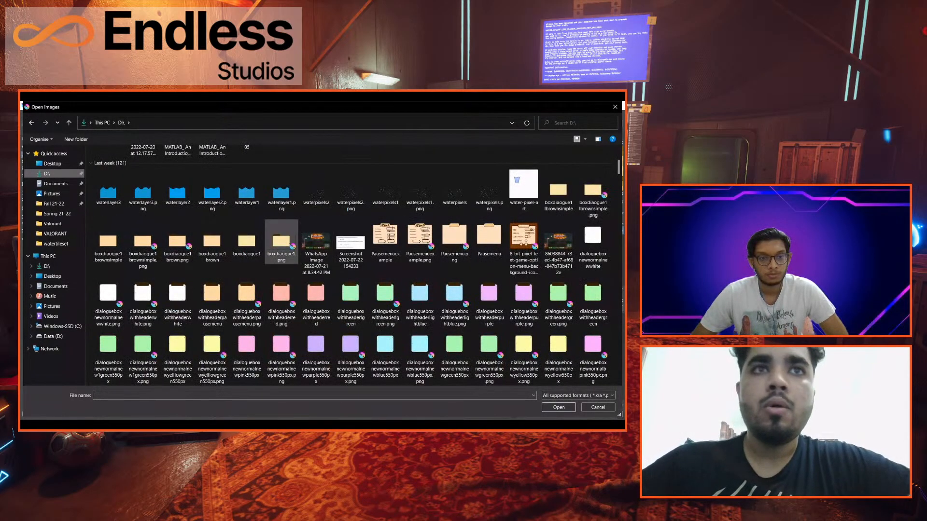
scroll(281, 242, down, 5)
scroll(247, 297, up, 10)
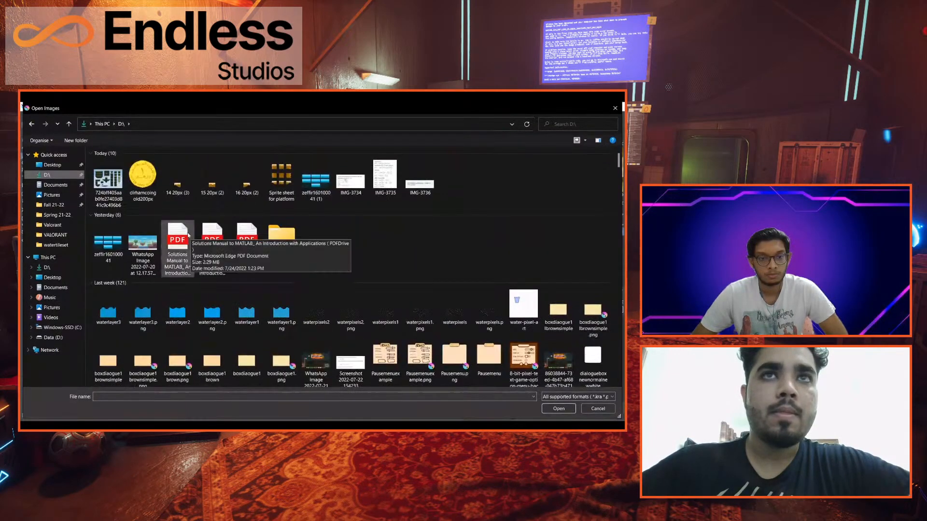
scroll(212, 241, down, 5)
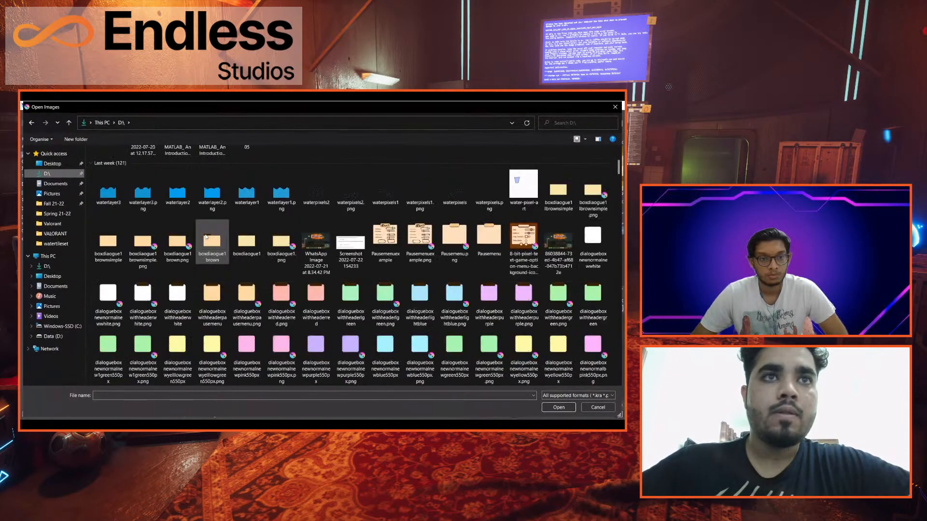
scroll(280, 237, up, 5)
scroll(286, 233, down, 10)
scroll(217, 239, up, 8)
scroll(185, 244, down, 8)
scroll(185, 244, up, 5)
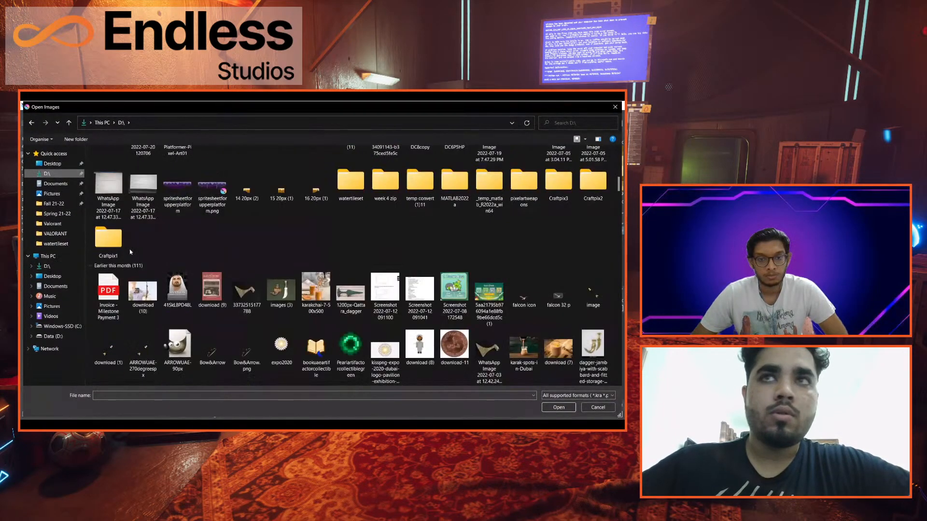
double_click(351, 181)
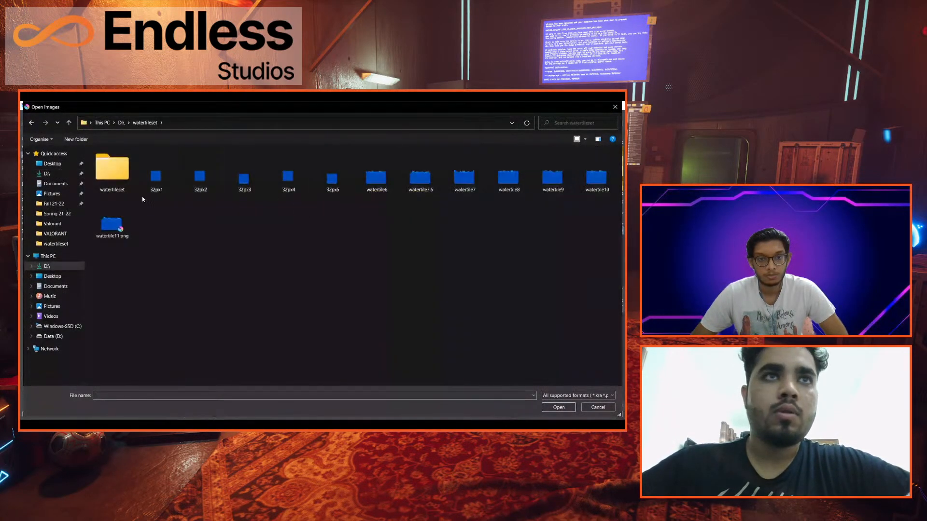
Open the images watertile6, watertile7.5, watertile7, watertile8, watertile9 and watertile10 together
click(385, 179)
ctrl+click(421, 179)
ctrl+click(508, 179)
ctrl+click(464, 178)
ctrl+click(553, 178)
ctrl+click(593, 181)
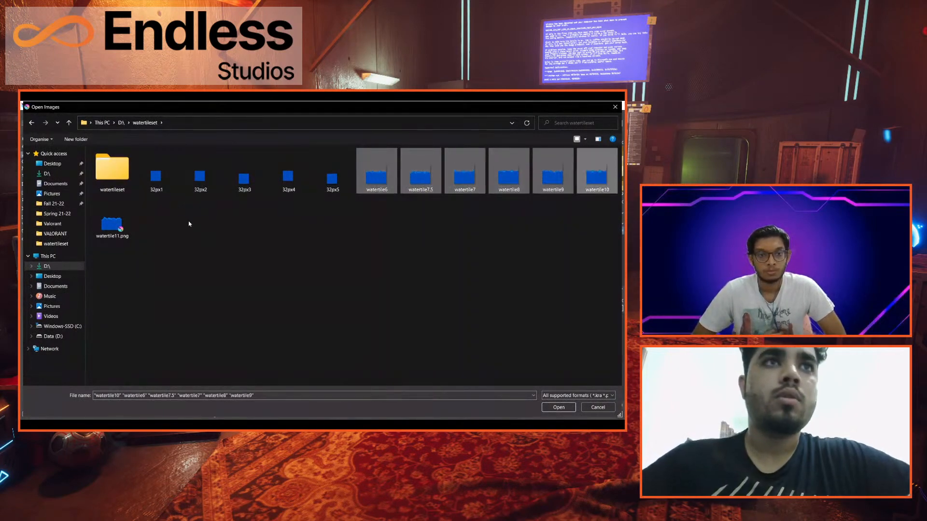
click(558, 407)
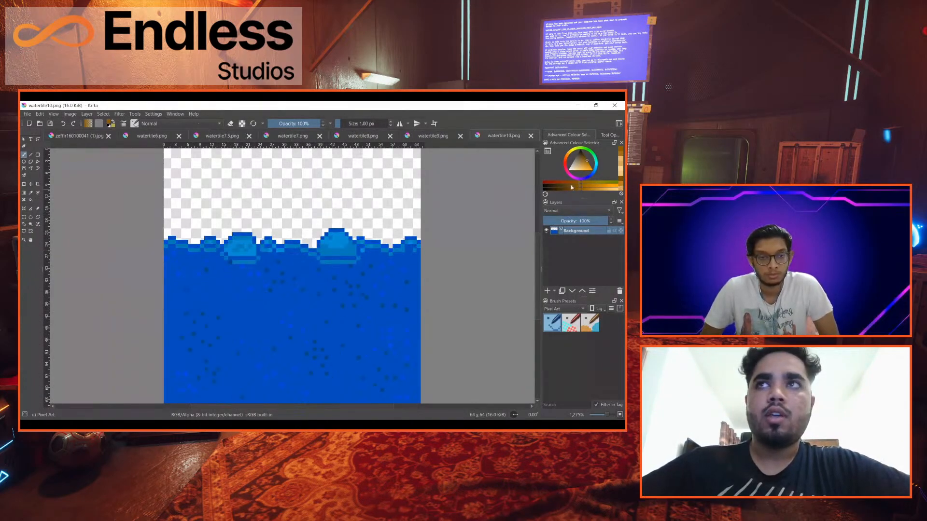
Switch to the workspace with the animation timeline and onion skins, and return to the previous workspace
click(619, 125)
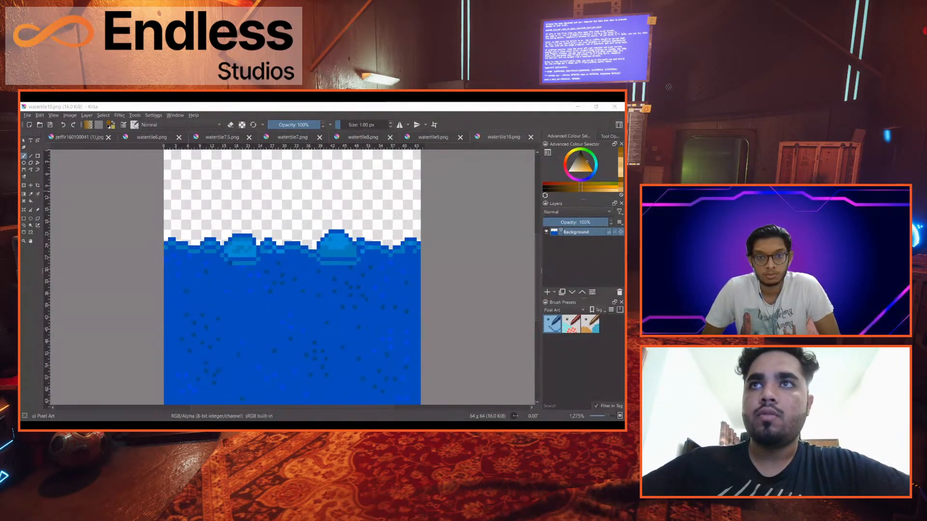
click(581, 142)
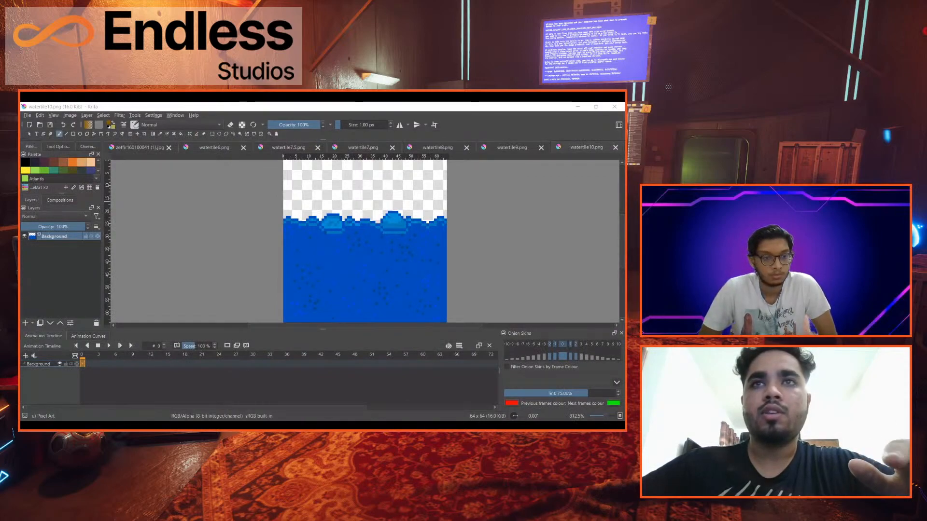
click(619, 125)
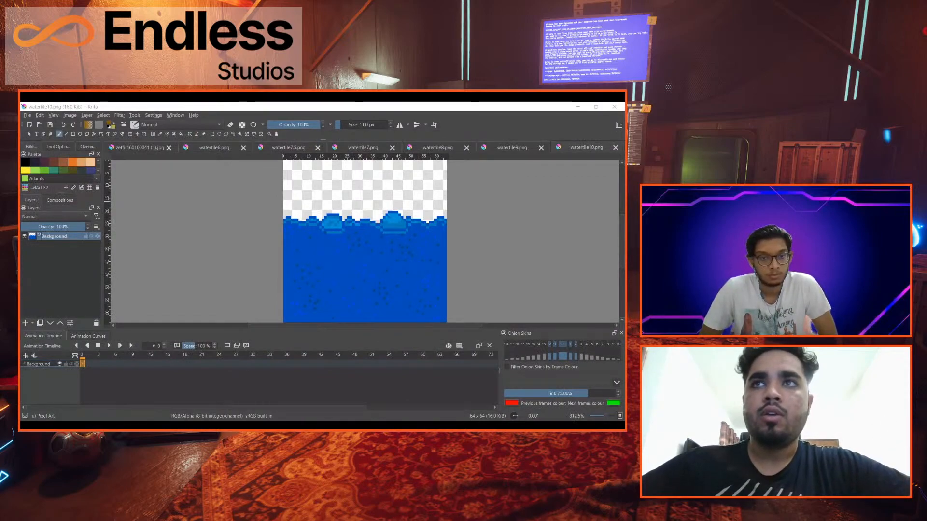
click(589, 166)
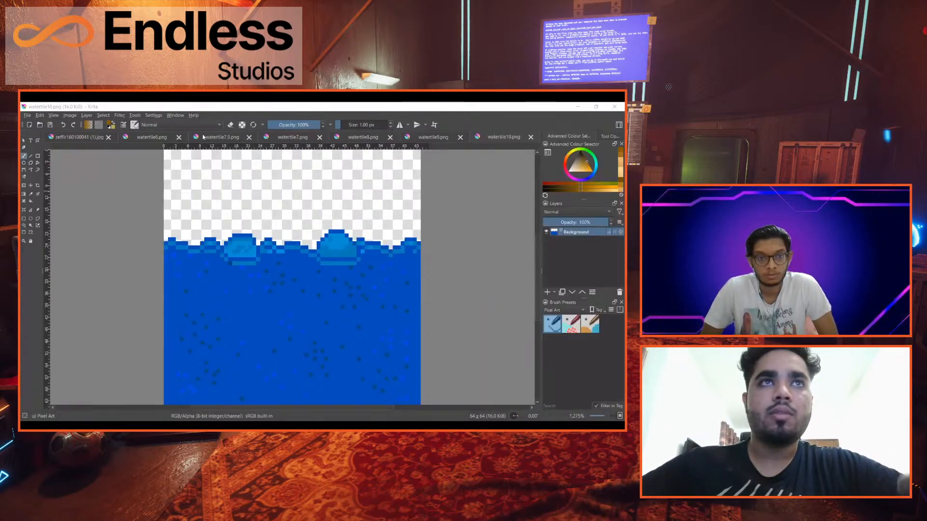
Compare the wave shapes in the water frames from watertile6.png through watertile10.png
click(222, 137)
click(147, 135)
scroll(258, 202, down, 2)
scroll(258, 202, up, 2)
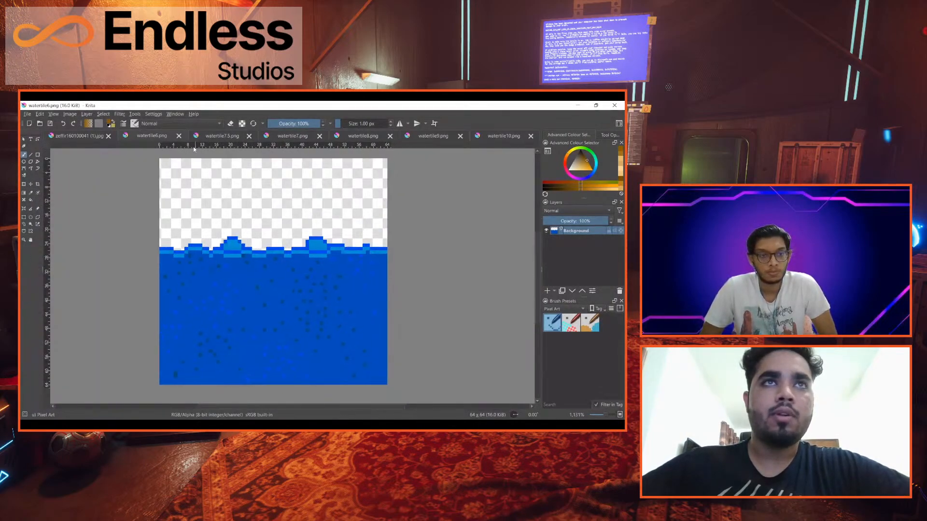
click(259, 137)
click(291, 137)
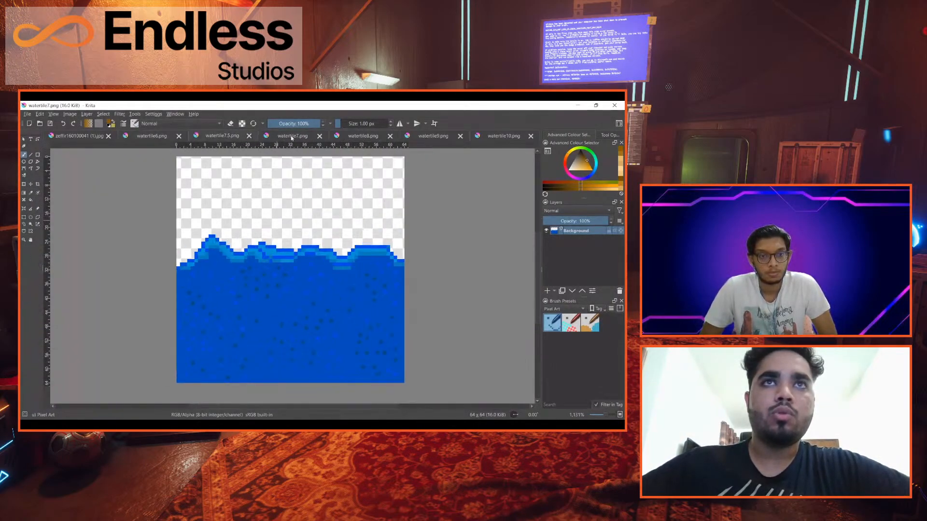
click(359, 137)
click(423, 137)
click(492, 137)
Flip through the six water frames in order once more and return to watertile6.png
click(152, 138)
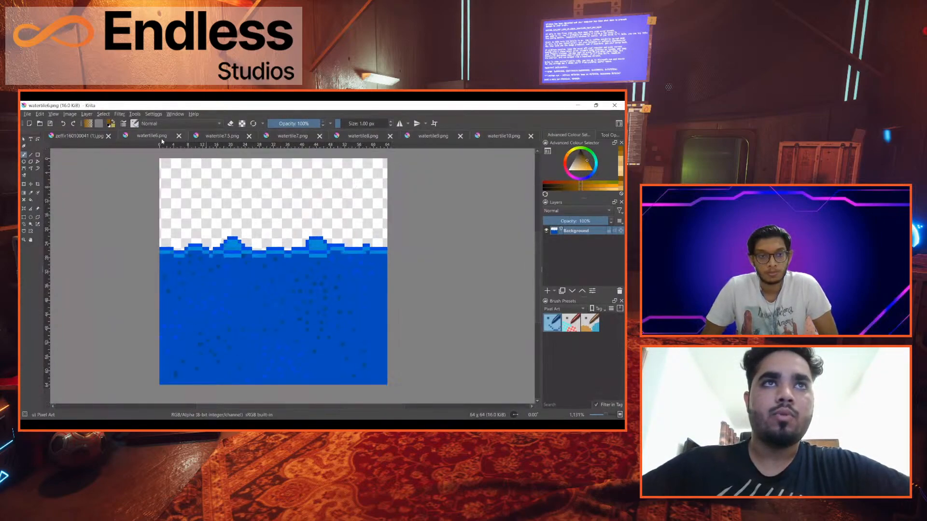
click(222, 139)
click(288, 137)
click(360, 137)
click(431, 138)
click(498, 136)
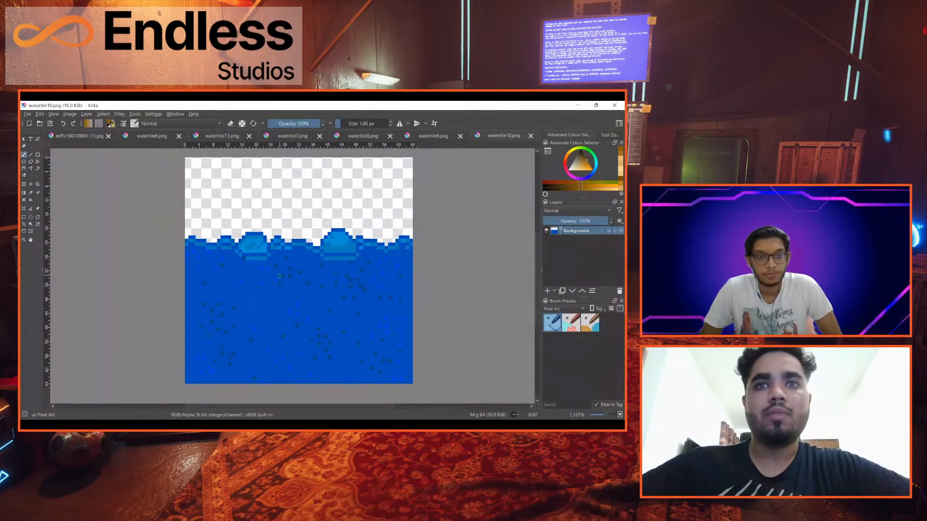
click(161, 136)
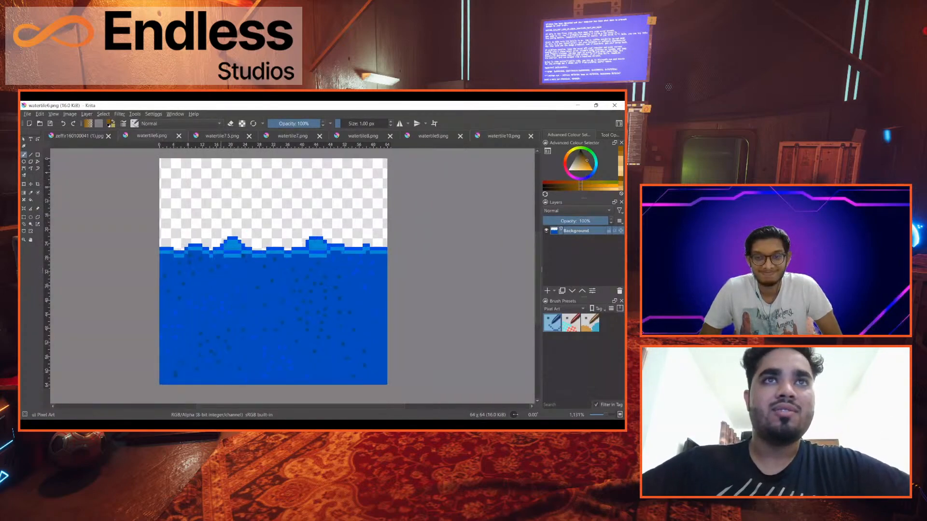
scroll(216, 196, down, 1)
drag(216, 196, 235, 205)
scroll(212, 231, up, 1)
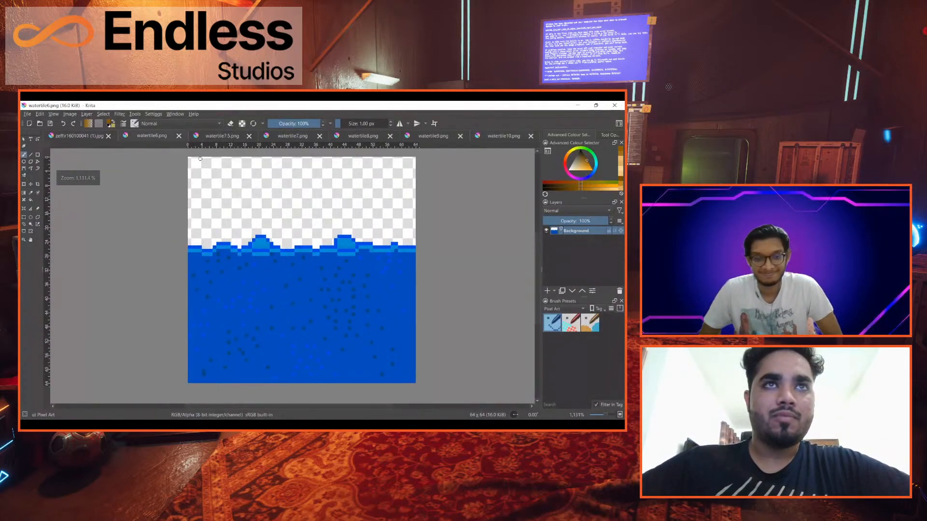
Close the six water frames watertile6, watertile7.5, watertile7, watertile8, watertile9 and watertile10
click(179, 137)
click(200, 137)
click(234, 138)
click(283, 137)
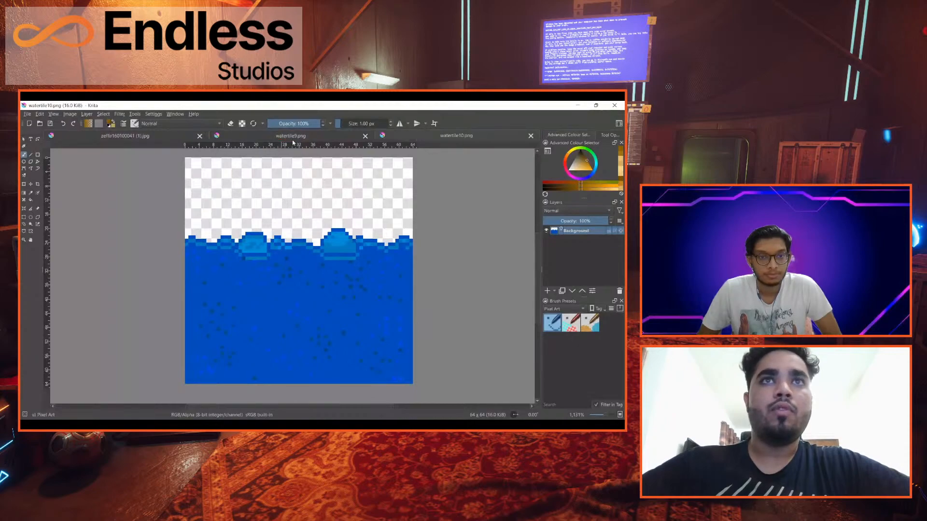
click(366, 138)
click(530, 137)
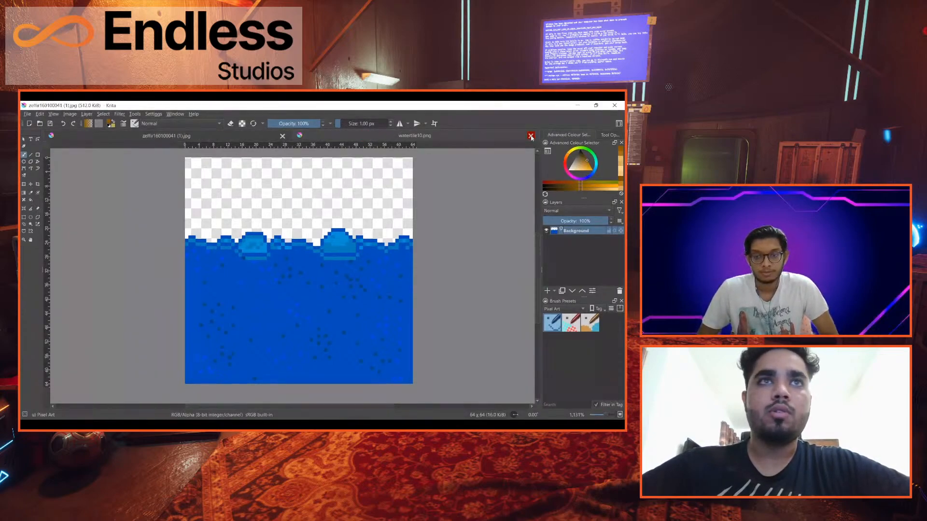
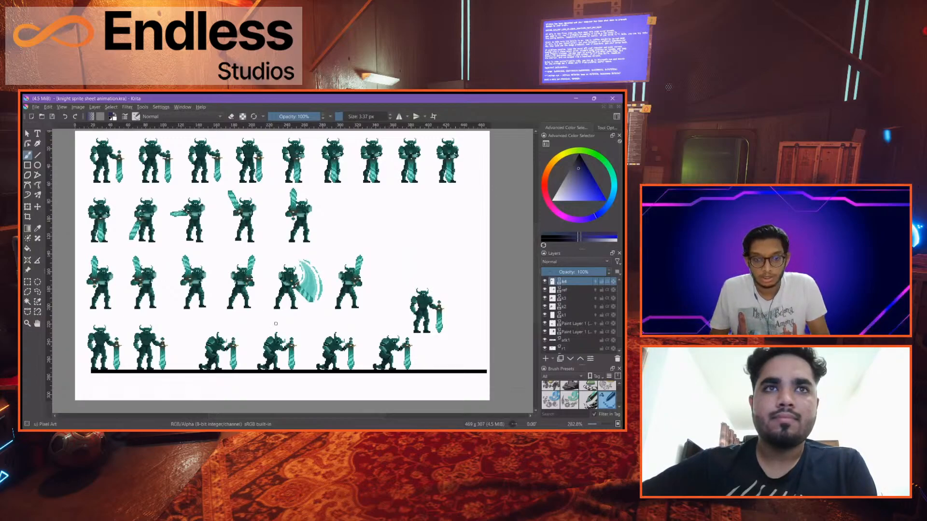
Look over all rows of knight poses in knight sprite sheet animation.kra
drag(276, 324, 223, 277)
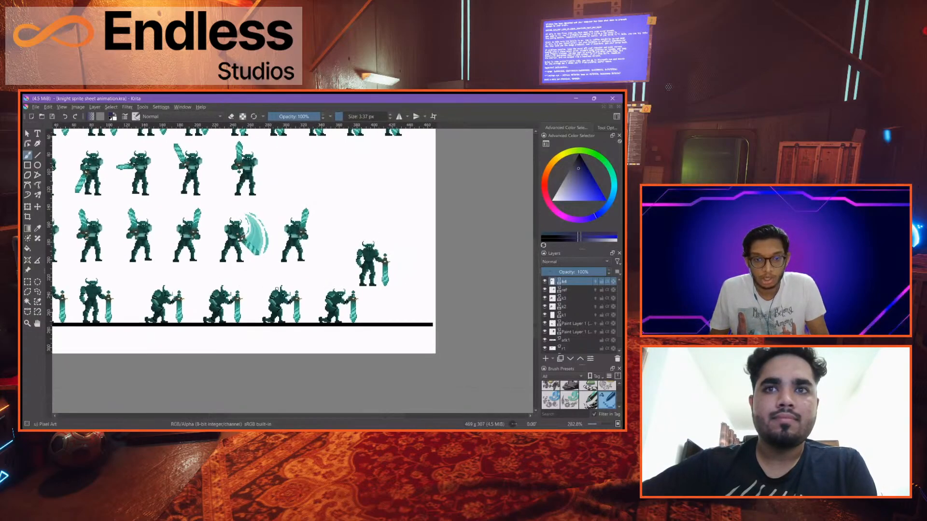
drag(213, 255, 294, 334)
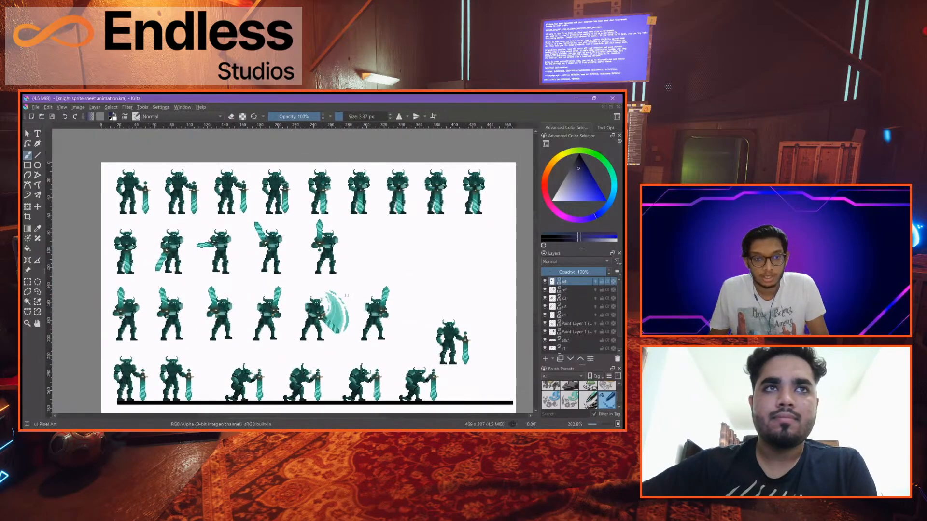
drag(309, 282, 285, 272)
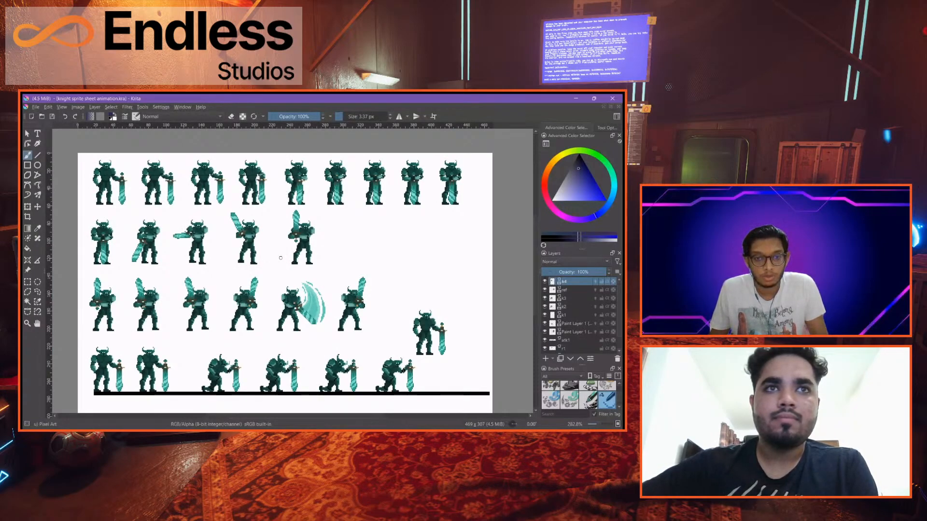
shift+drag(272, 262, 275, 263)
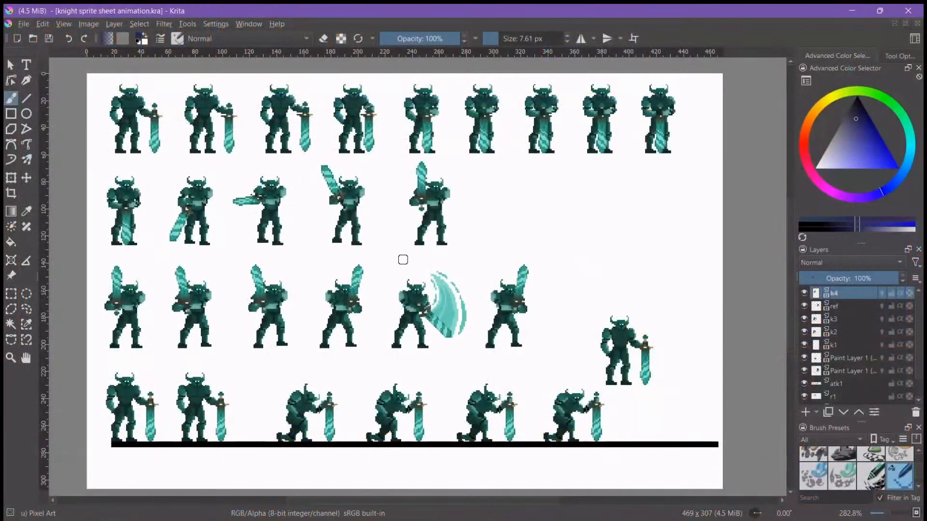
drag(400, 271, 401, 275)
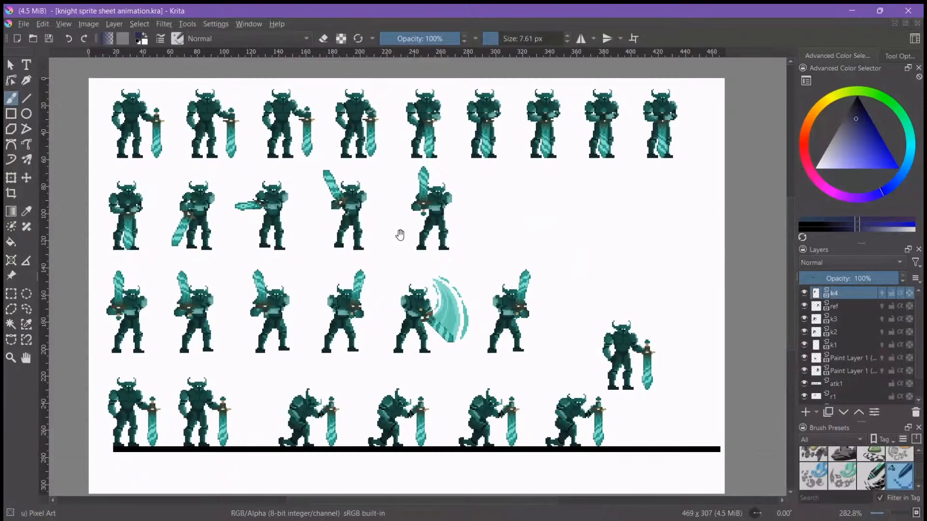
drag(399, 234, 400, 223)
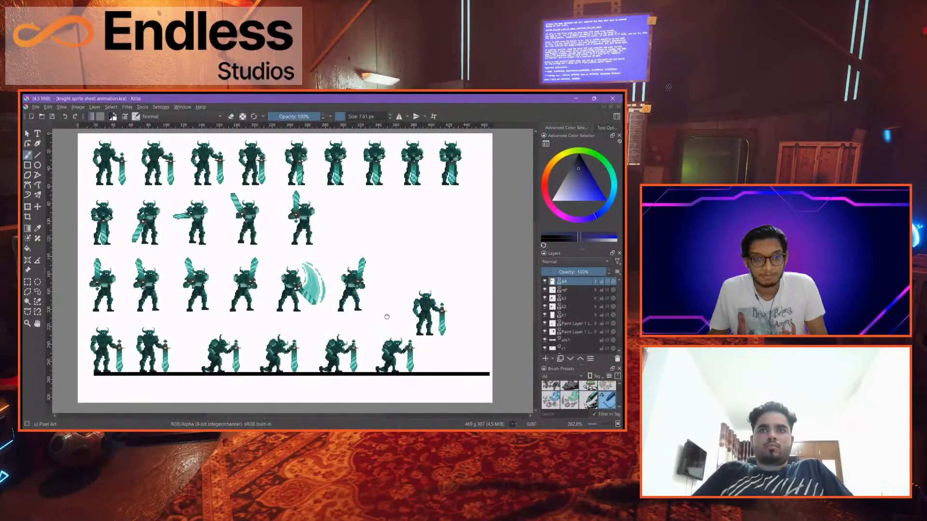
drag(387, 317, 393, 325)
drag(271, 240, 279, 276)
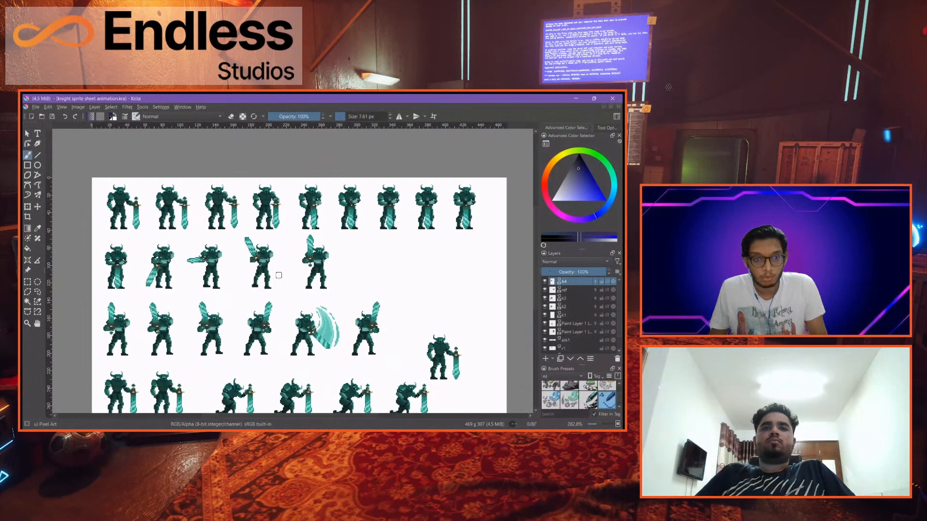
Examine the knight's arm and sword positions frame by frame along the first row of the sprite sheet
scroll(210, 245, up, 1)
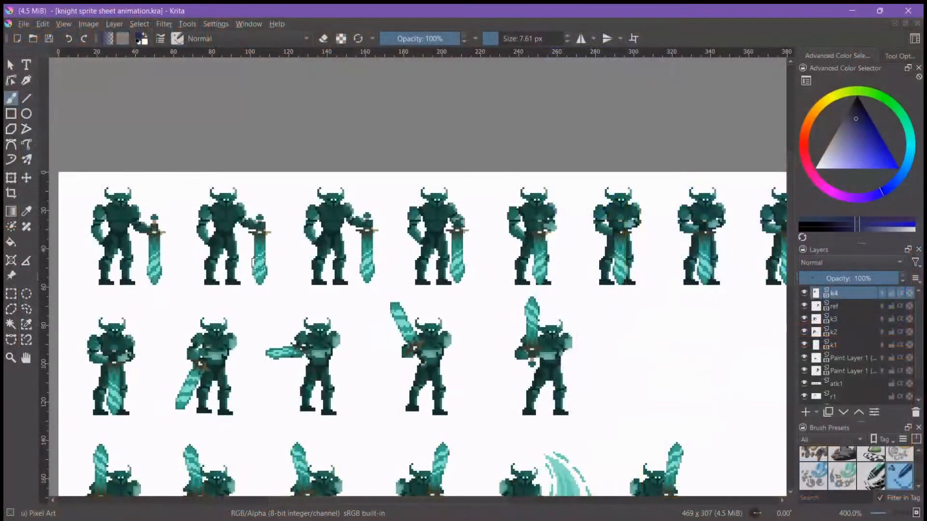
scroll(223, 240, up, 2)
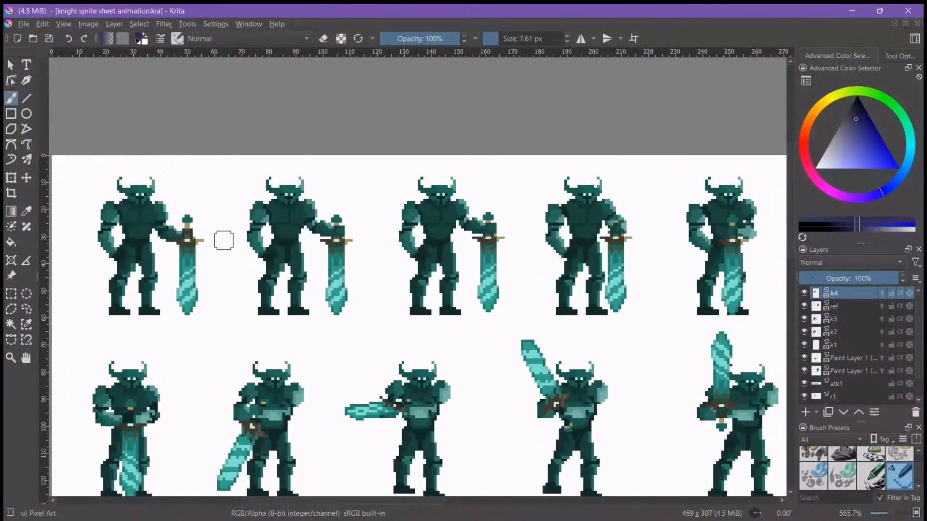
drag(168, 255, 268, 275)
scroll(258, 273, up, 1)
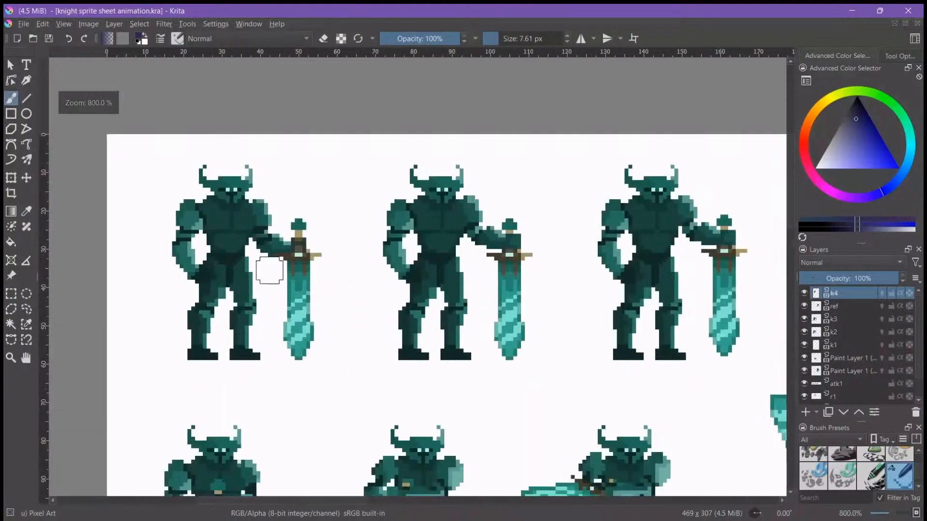
drag(429, 230, 307, 259)
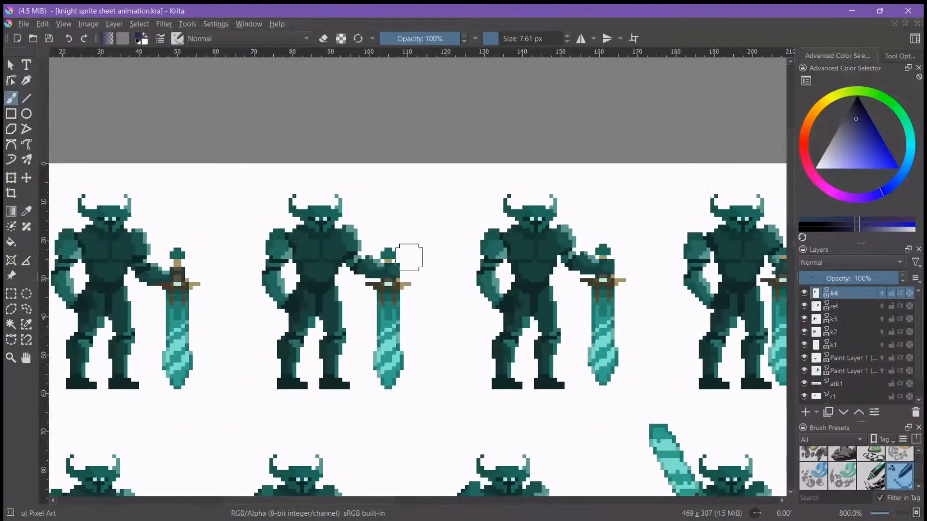
drag(559, 259, 424, 261)
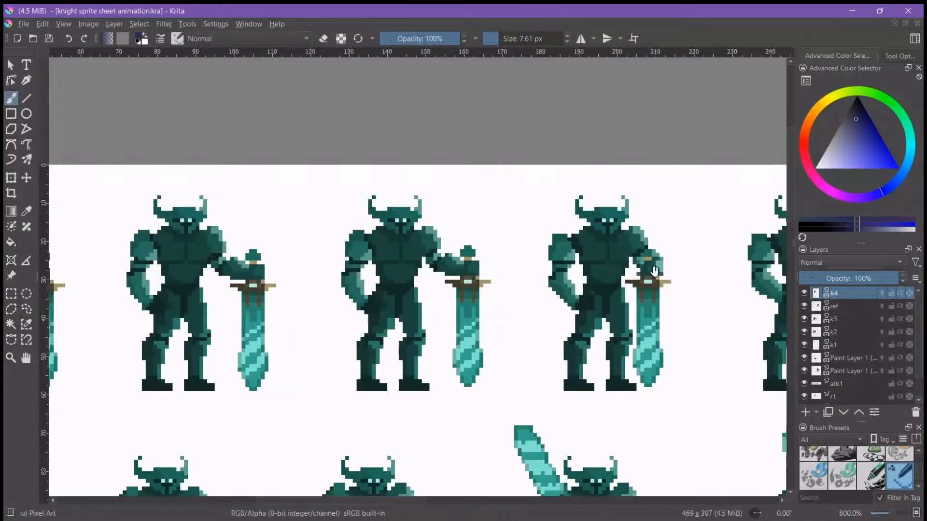
drag(655, 270, 415, 276)
drag(587, 269, 360, 270)
drag(662, 275, 428, 276)
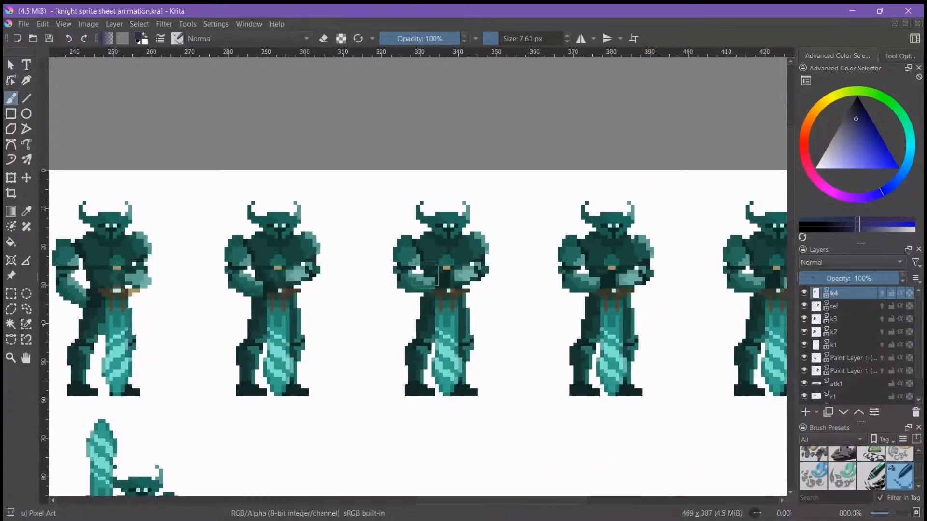
Examine the remaining crossed-arm poses of the first row and the sword-raising poses along the second row of the sprite sheet
drag(555, 269, 395, 277)
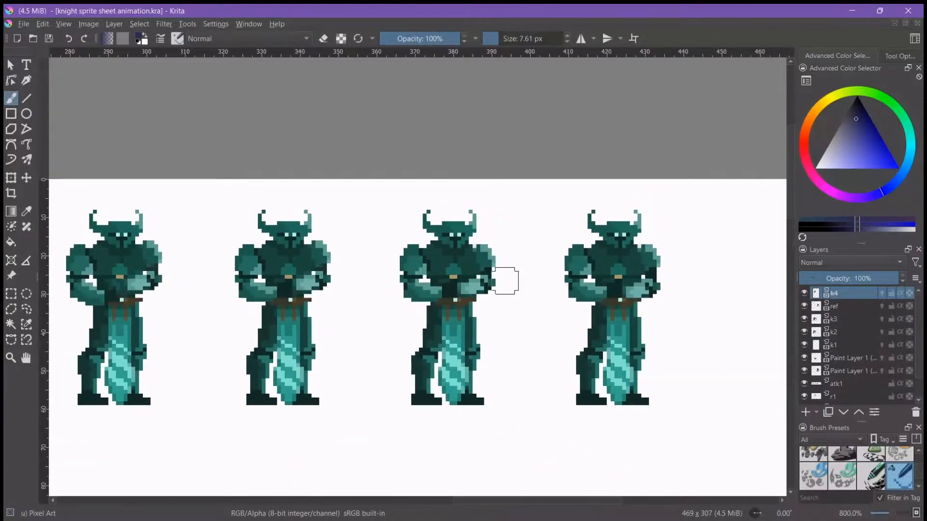
scroll(398, 296, down, 1)
drag(343, 331, 920, 154)
drag(217, 193, 560, 137)
scroll(428, 230, up, 1)
drag(496, 215, 292, 240)
mouse_move(499, 239)
mouse_down()
mouse_move(205, 248)
mouse_move(497, 251)
mouse_up()
scroll(484, 263, down, 1)
mouse_move(725, 247)
mouse_down()
mouse_move(413, 251)
mouse_move(412, 269)
mouse_up()
scroll(445, 256, up, 2)
scroll(437, 254, up, 2)
scroll(435, 253, down, 2)
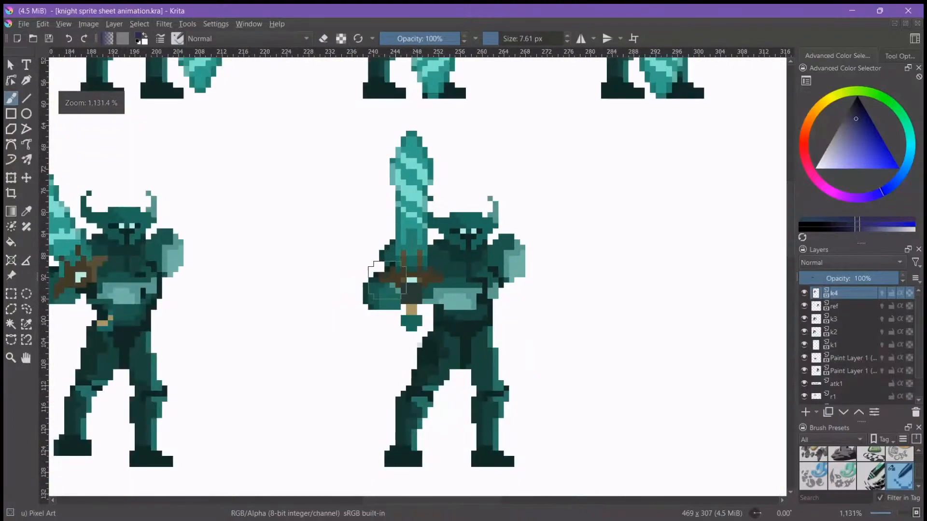
scroll(410, 270, down, 2)
Examine the raised-sword and slash poses frame by frame along the third row of the sprite sheet
drag(243, 305, 540, 174)
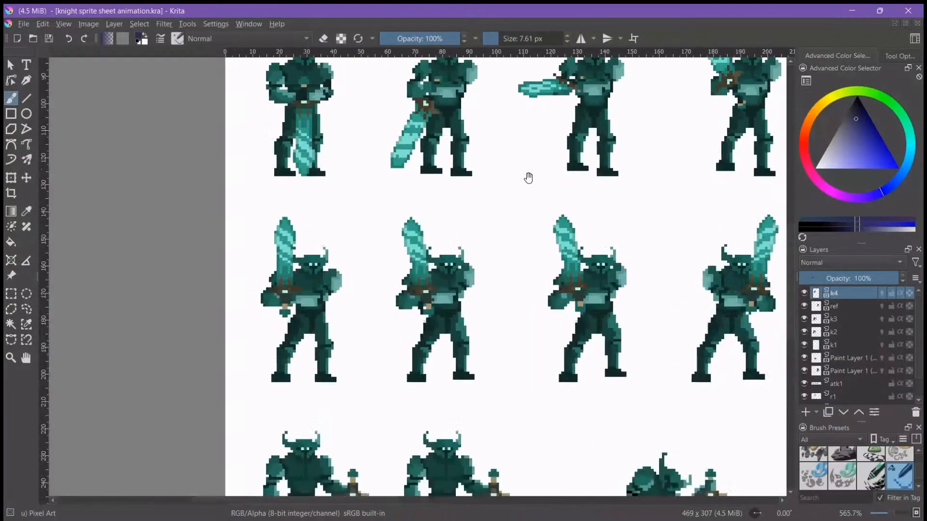
drag(509, 276, 463, 271)
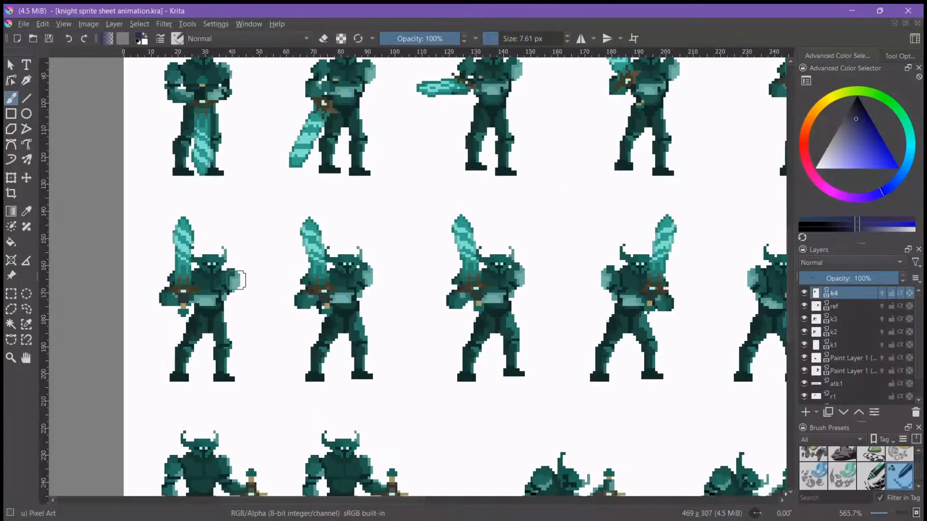
drag(672, 280, 473, 275)
drag(642, 280, 444, 279)
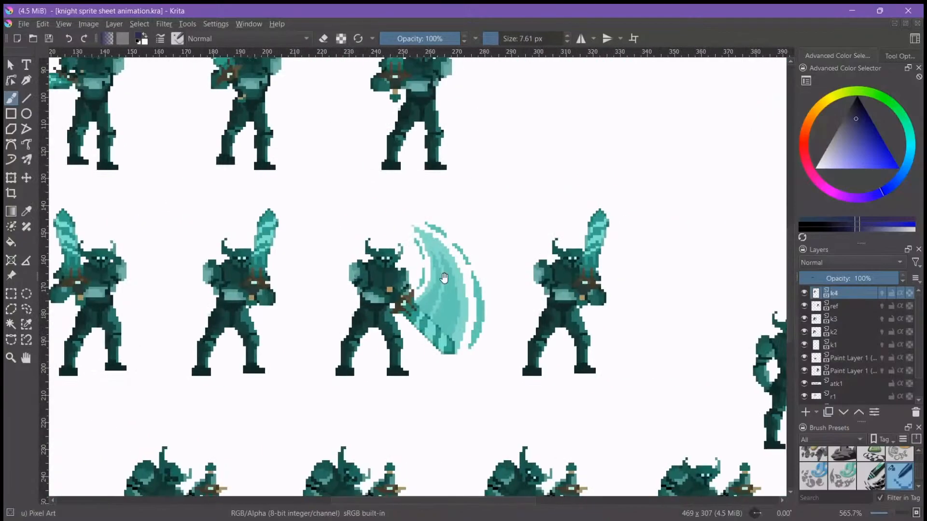
scroll(227, 315, down, 2)
Examine the first kneeling frames of the bottom row, comparing the knight's head, arm and sword up close
scroll(412, 205, up, 2)
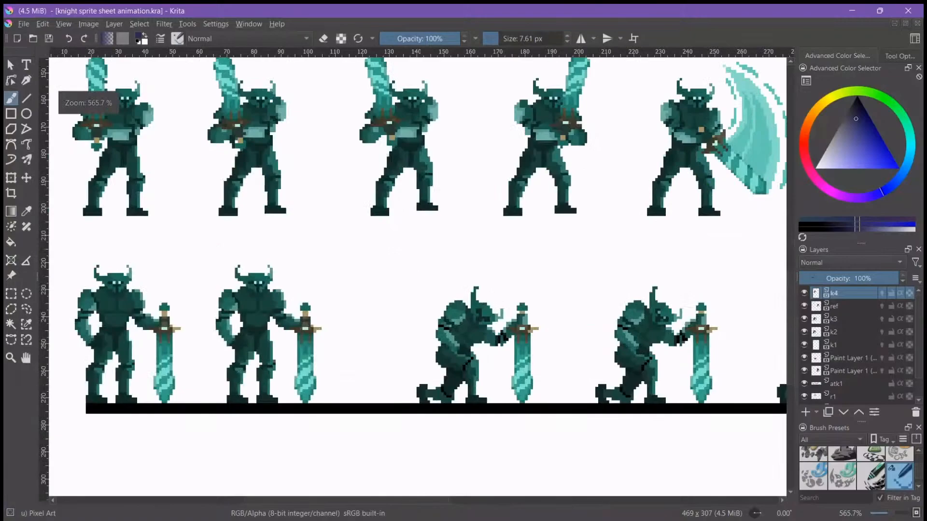
drag(511, 270, 314, 223)
scroll(302, 256, up, 1)
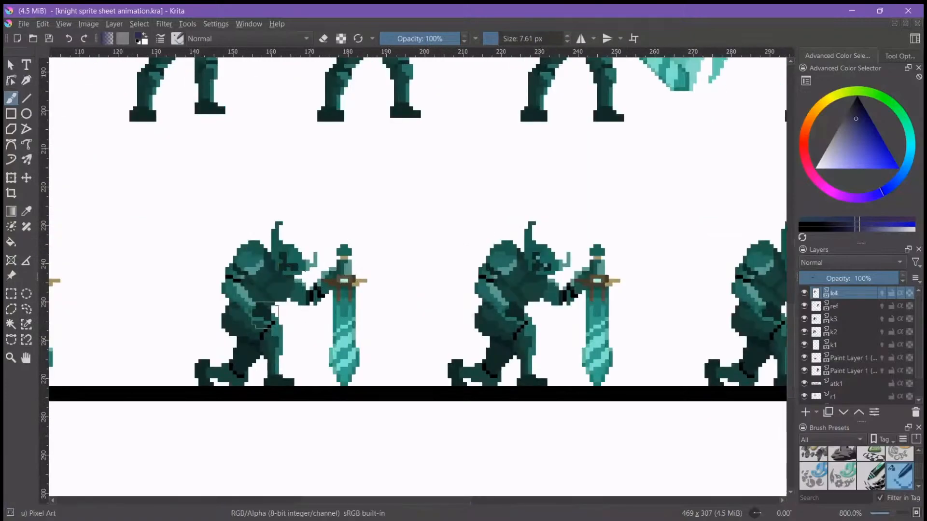
scroll(280, 281, up, 1)
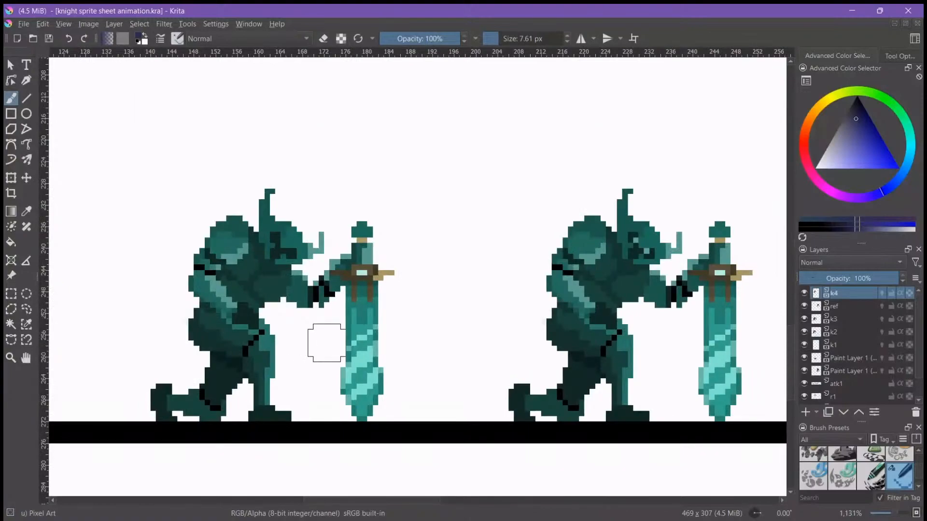
drag(407, 322, 405, 339)
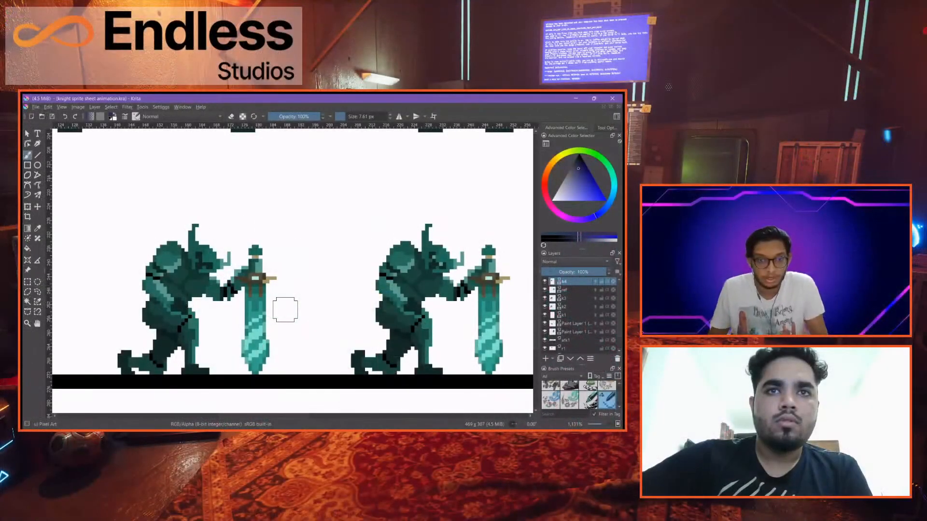
scroll(314, 327, up, 1)
drag(225, 309, 273, 311)
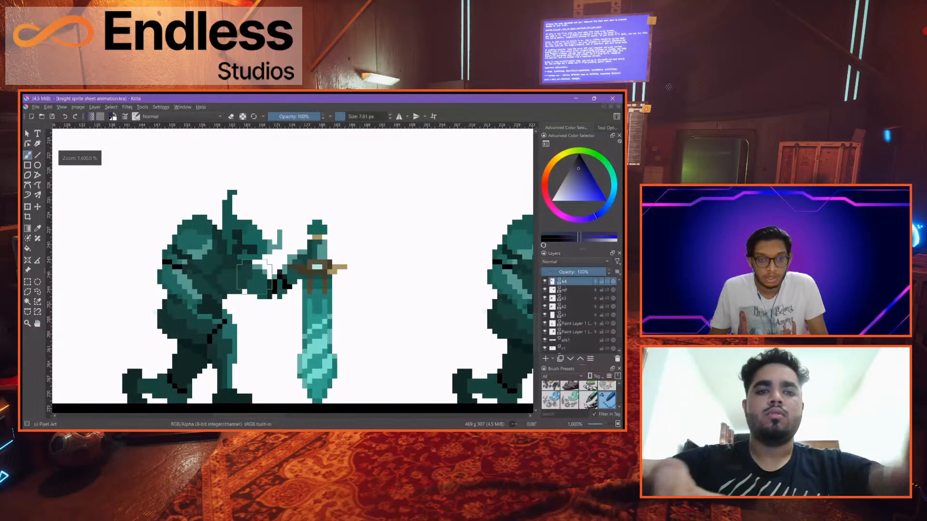
drag(244, 274, 304, 277)
scroll(304, 277, up, 1)
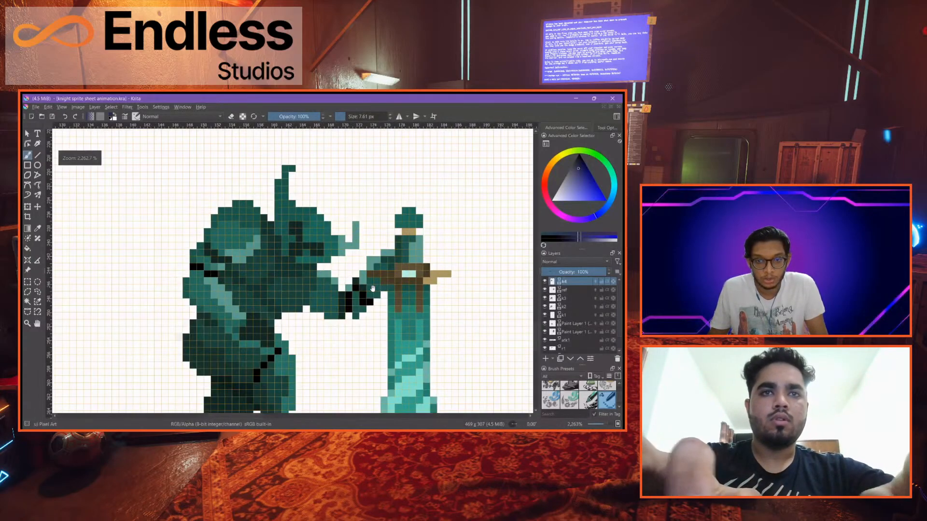
drag(372, 288, 172, 290)
drag(518, 290, 168, 290)
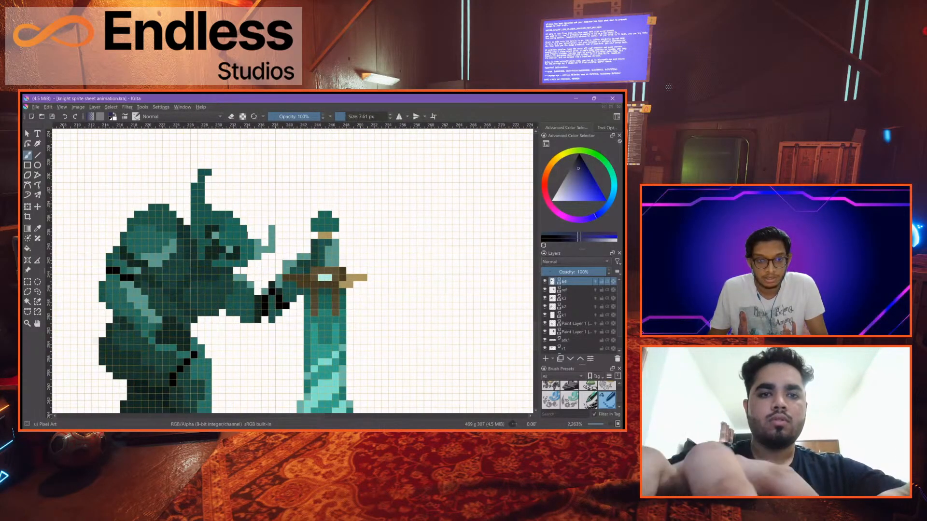
Inspect the following kneeling frames up to the last one in the bottom row, where the knight lifts its head
drag(483, 289, 160, 289)
scroll(383, 264, down, 1)
drag(450, 276, 146, 277)
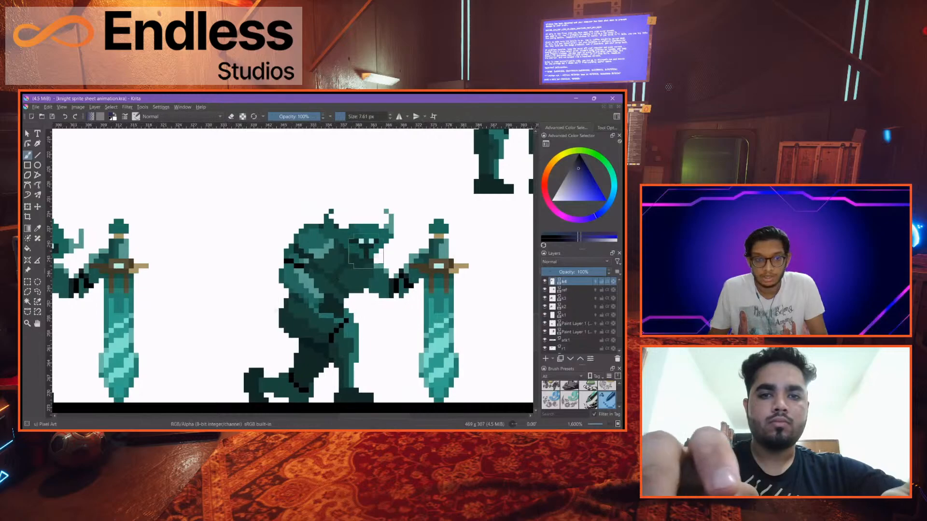
drag(419, 265, 324, 265)
drag(415, 261, 325, 257)
scroll(219, 259, down, 1)
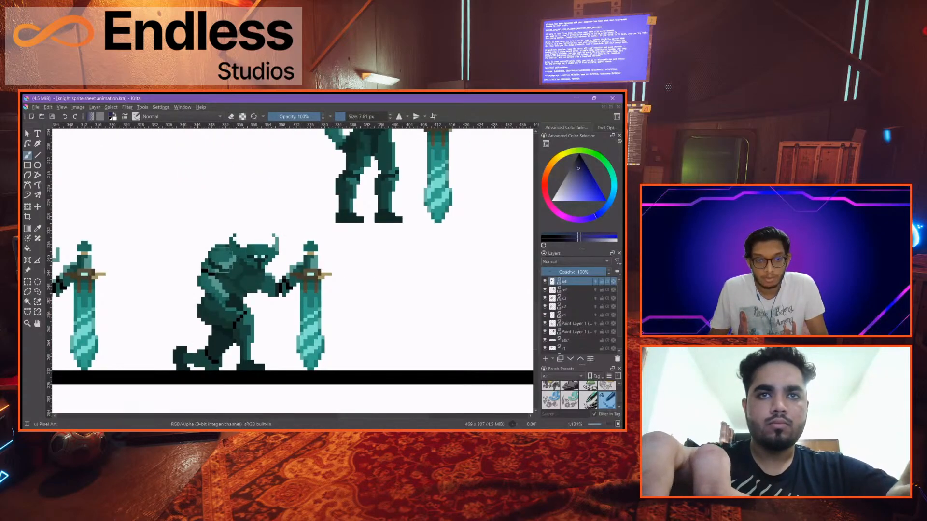
scroll(245, 268, up, 1)
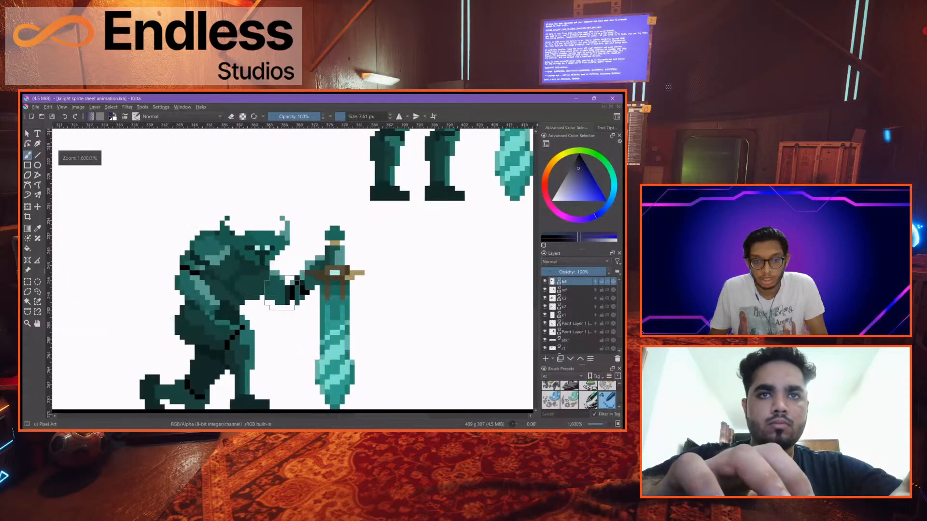
Revisit the standing frames at the start of the first row and compare them with the rows below
scroll(270, 299, down, 4)
scroll(225, 246, down, 1)
scroll(266, 379, up, 5)
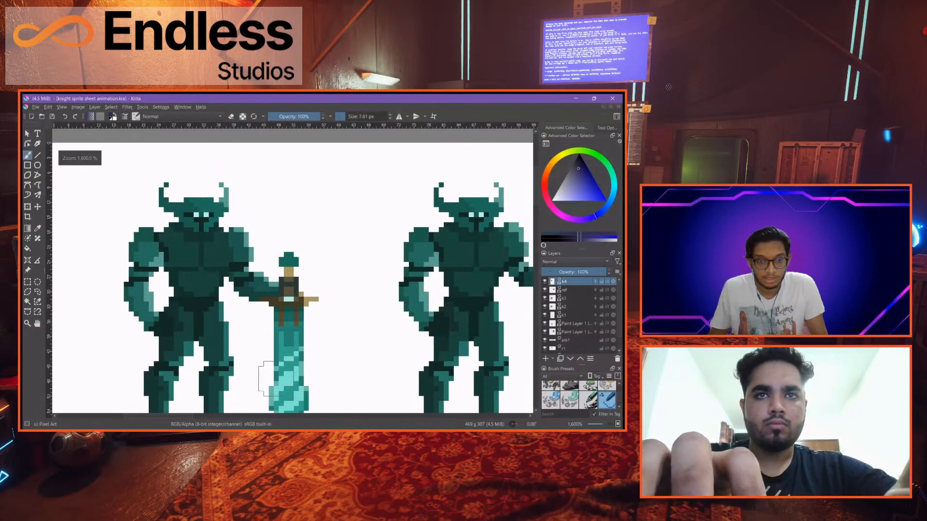
scroll(268, 379, down, 2)
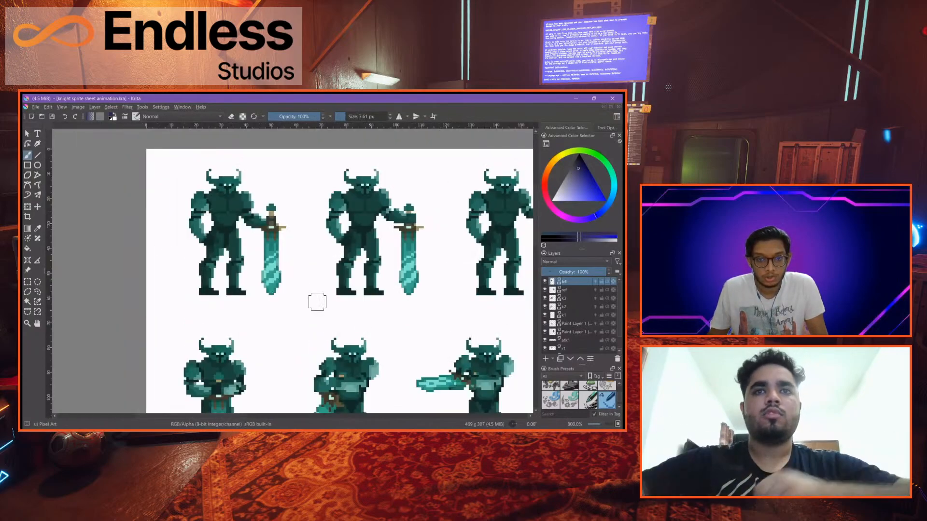
scroll(311, 300, down, 5)
scroll(196, 248, up, 2)
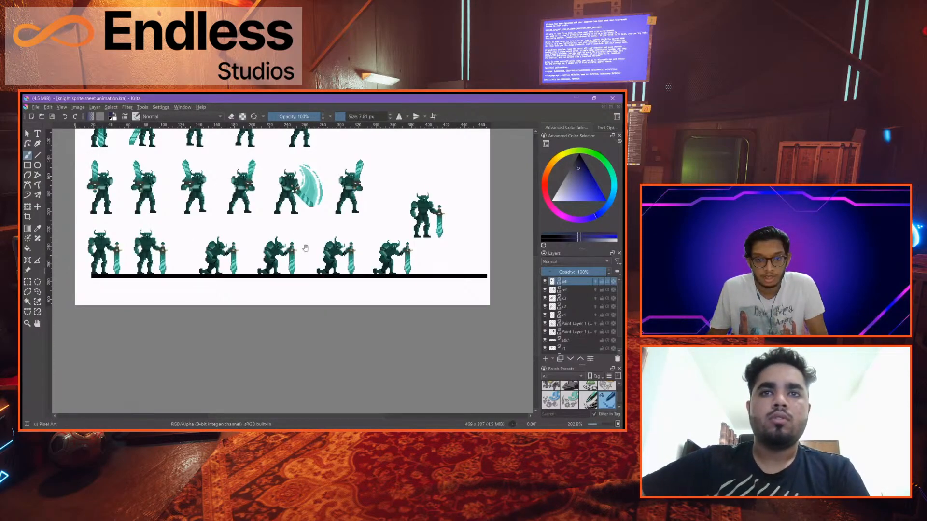
Review the kneeling sequence of the bottom row again, including the separate standing knight above its end
scroll(305, 248, down, 1)
scroll(305, 249, up, 4)
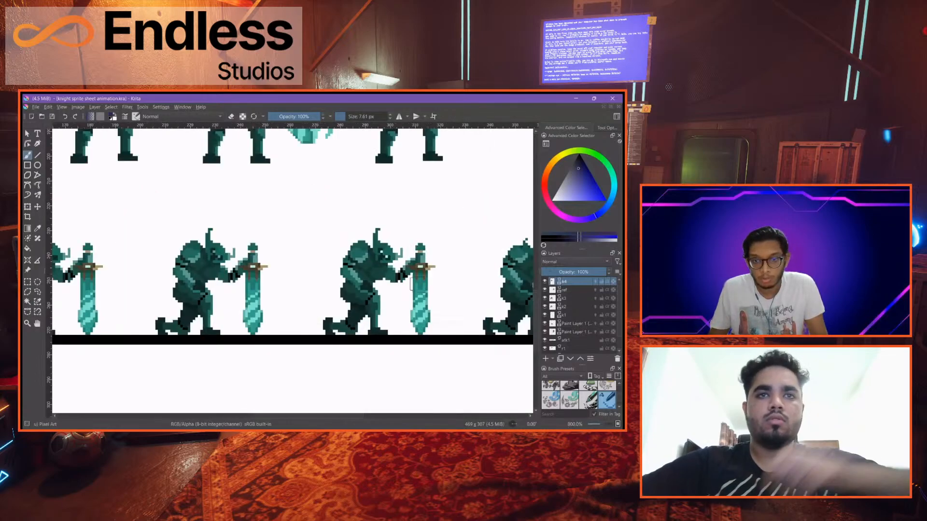
drag(411, 285, 177, 286)
scroll(325, 294, down, 2)
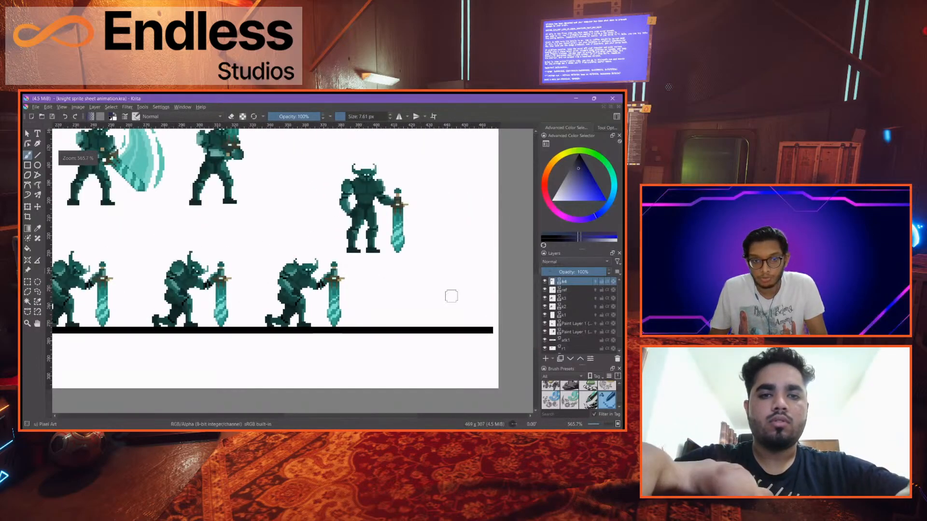
scroll(452, 296, up, 1)
drag(216, 252, 259, 255)
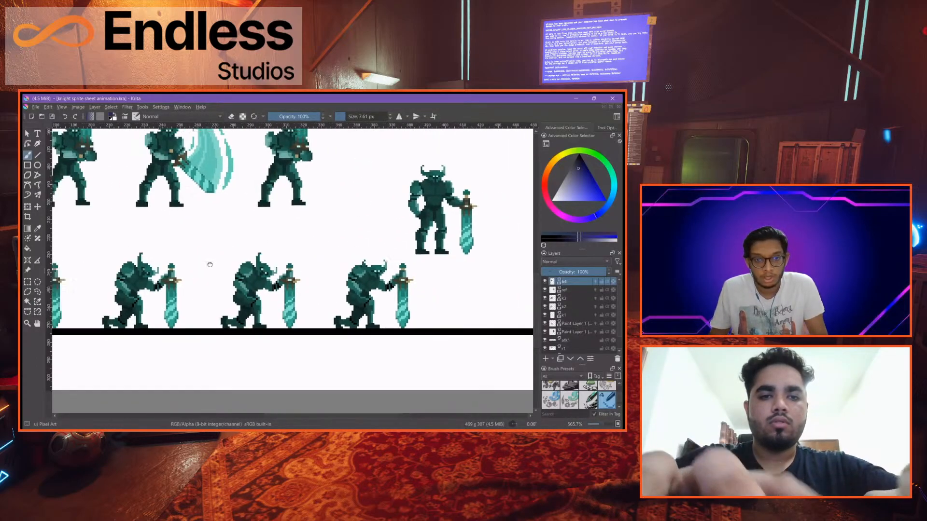
scroll(279, 290, down, 2)
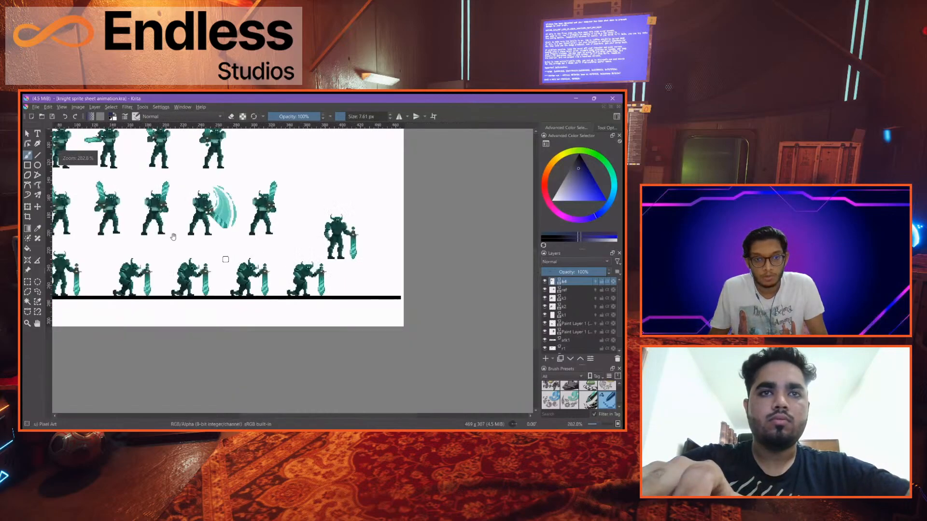
Review the first row from the standing knight with the planted sword to the last crossed-arm pose
scroll(236, 272, up, 3)
scroll(235, 272, down, 2)
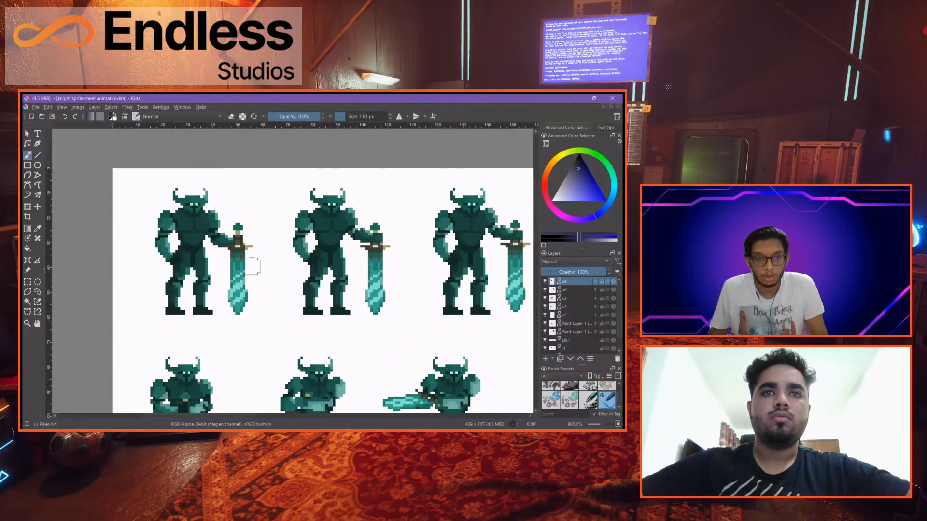
scroll(212, 273, up, 1)
drag(389, 273, 236, 263)
drag(341, 268, 198, 267)
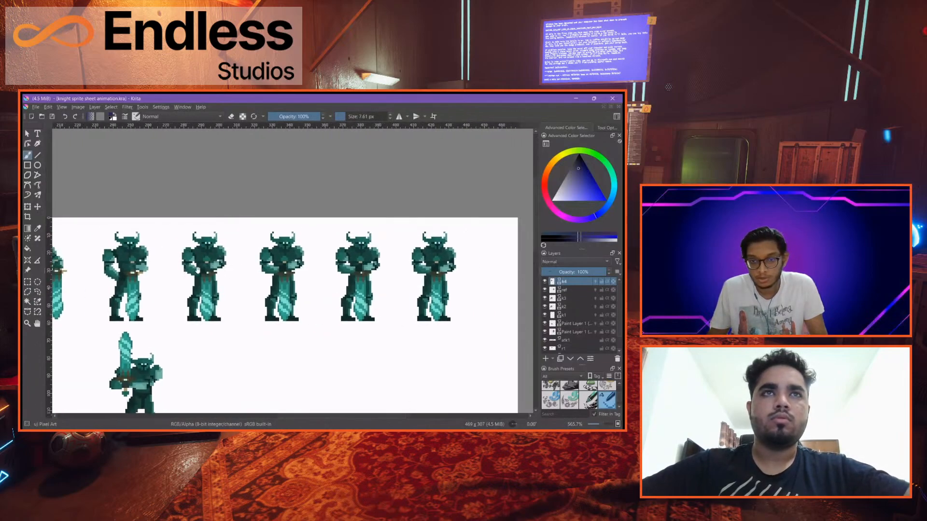
scroll(336, 273, down, 2)
Review the second and third rows of attack poses, including the slash effect, in relation to the whole sheet
scroll(185, 302, up, 3)
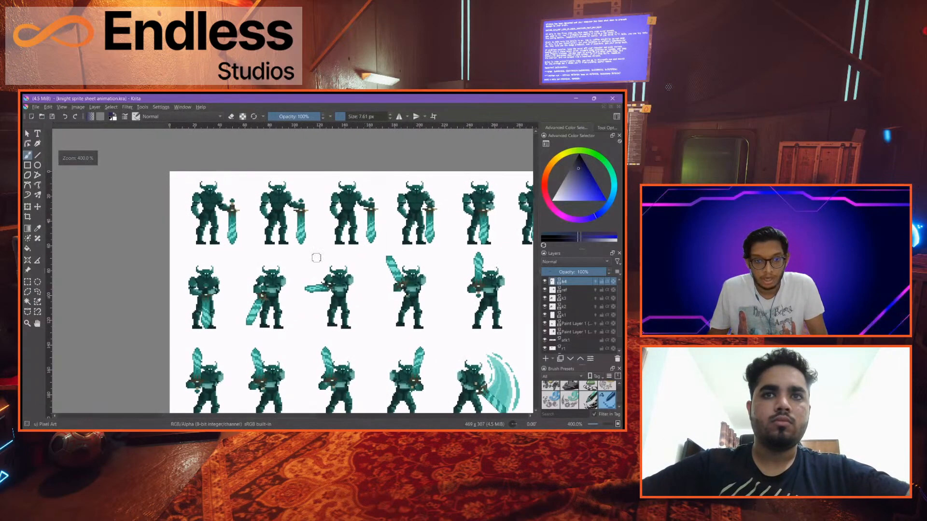
drag(383, 285, 135, 280)
scroll(304, 278, down, 1)
drag(198, 315, 375, 203)
drag(196, 281, 216, 270)
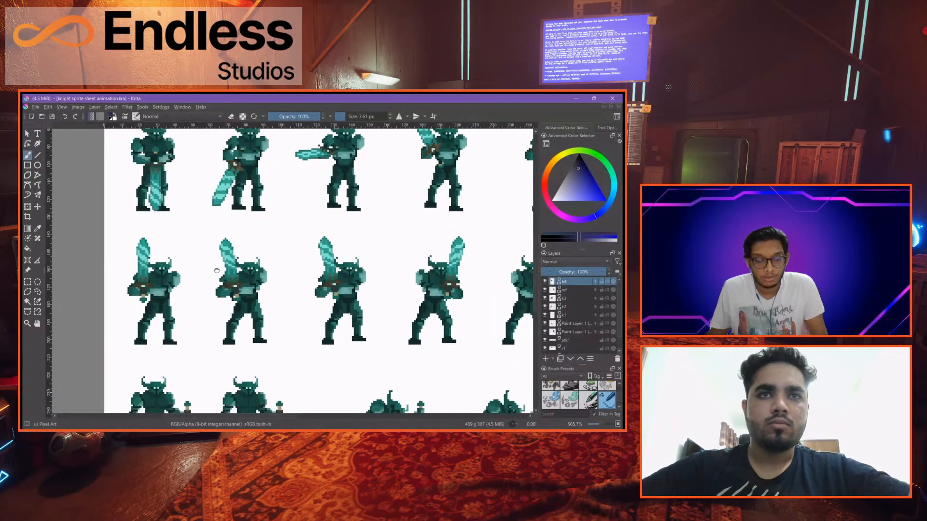
scroll(161, 298, up, 1)
scroll(351, 282, down, 1)
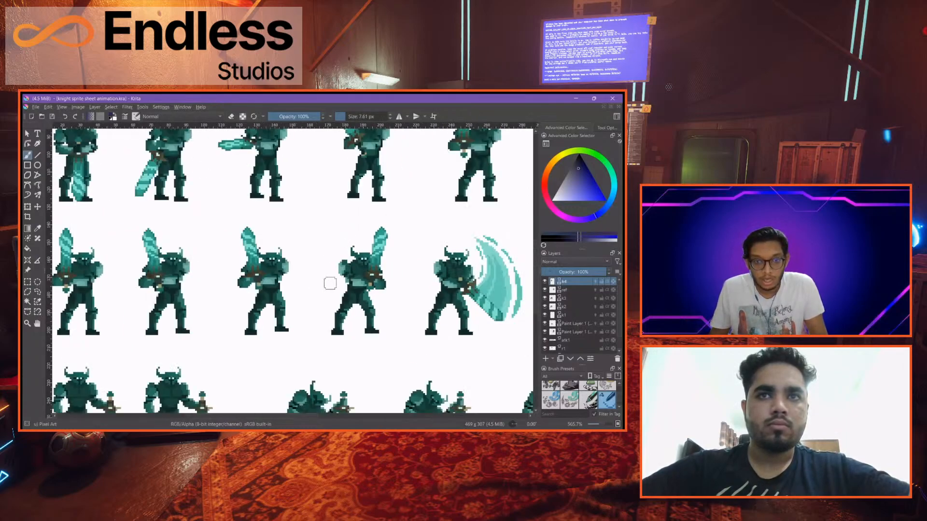
scroll(346, 282, down, 1)
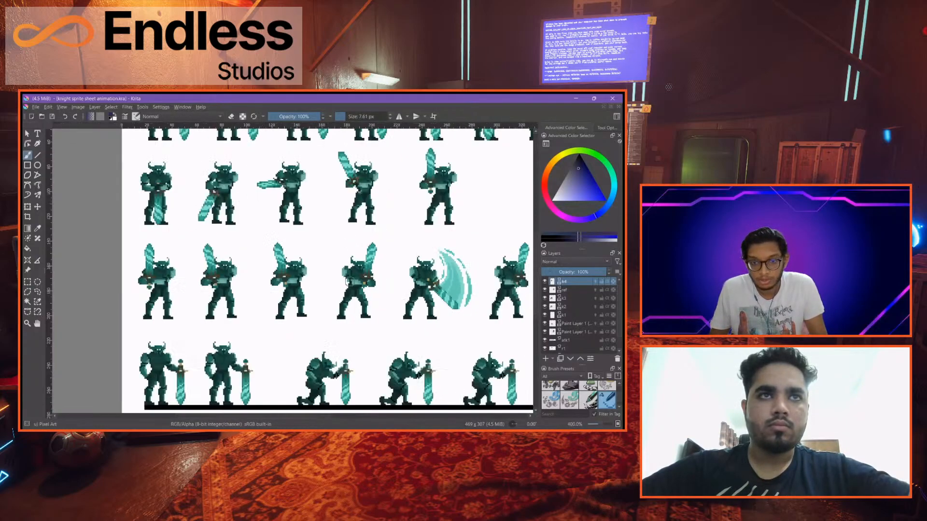
drag(380, 287, 299, 292)
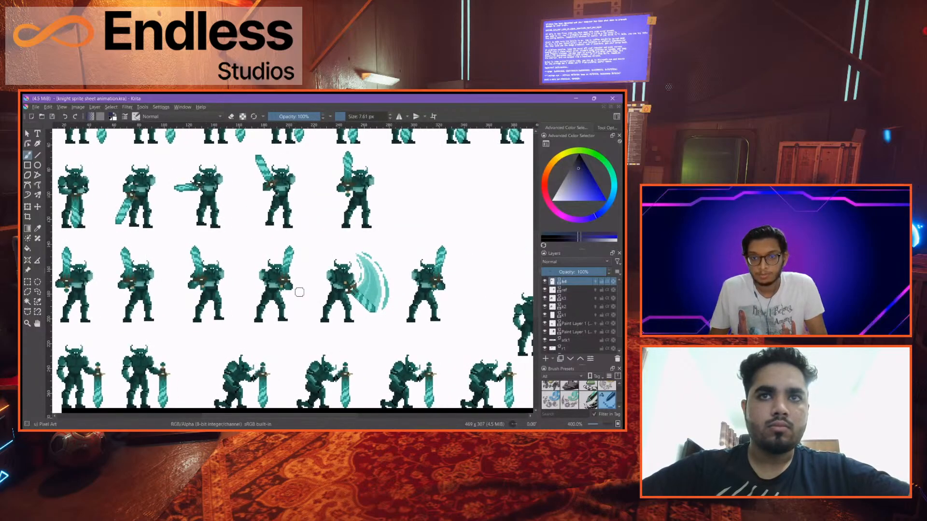
scroll(318, 297, down, 1)
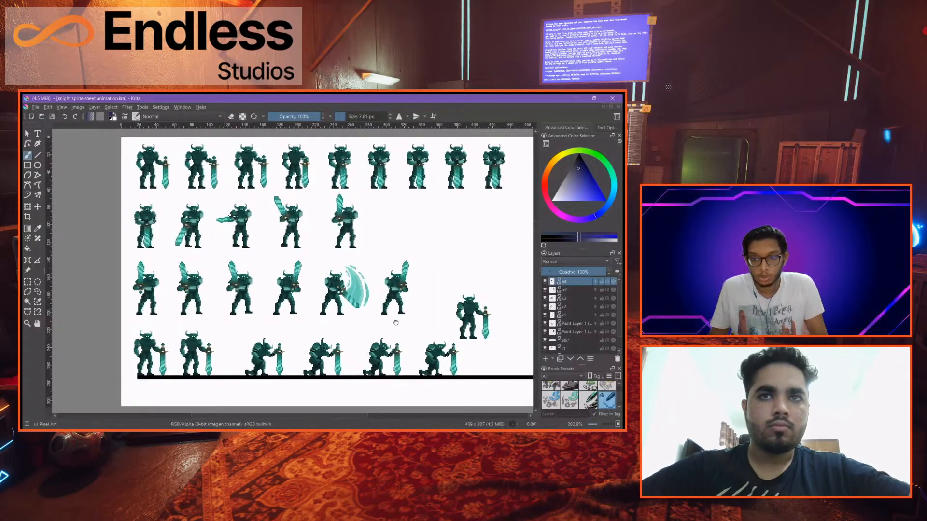
Extend the canvas to 692 x 316 px by trimming it to a rectangular selection reaching beyond the sheet's right and bottom edges
scroll(308, 293, down, 2)
drag(308, 293, 338, 300)
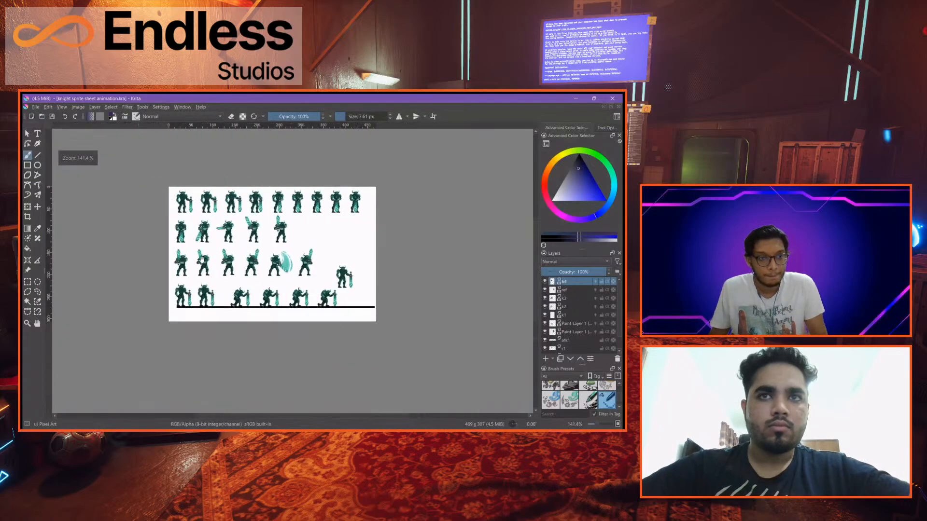
click(28, 282)
drag(169, 187, 475, 326)
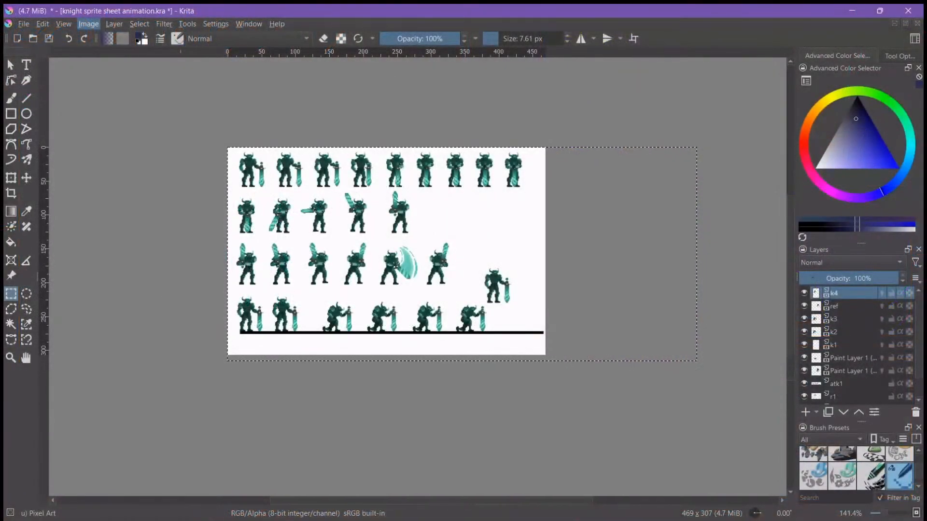
Examine the last kneeling knight of the bottom row against its neighbours, switching layer k4 off and on
scroll(390, 274, up, 2)
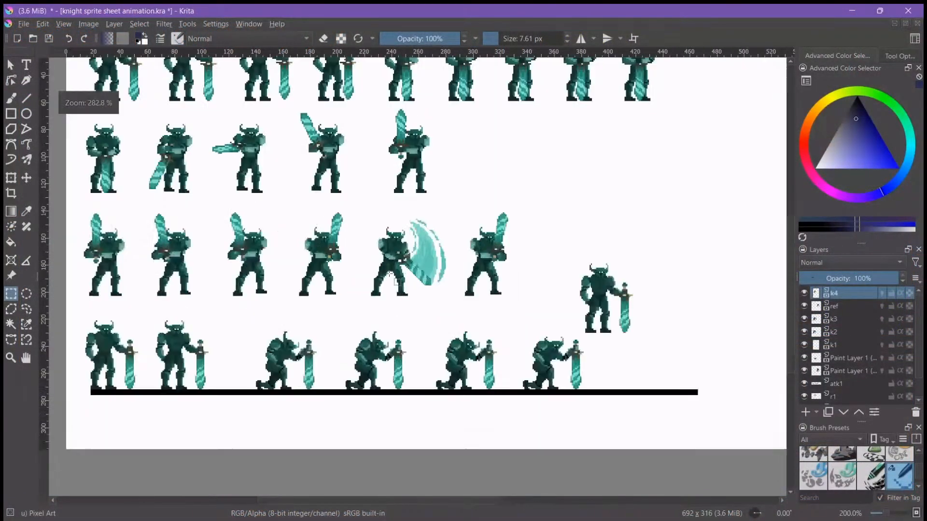
scroll(390, 273, up, 5)
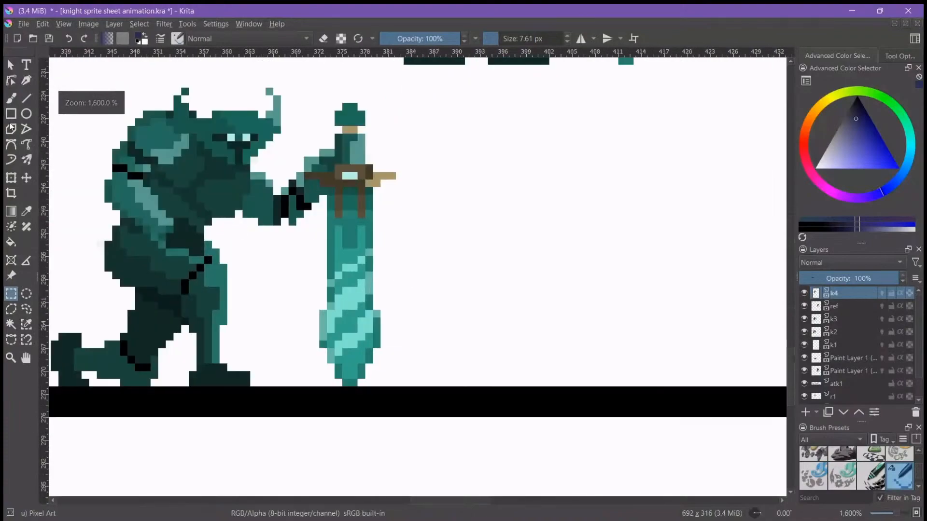
click(6, 100)
drag(193, 161, 298, 213)
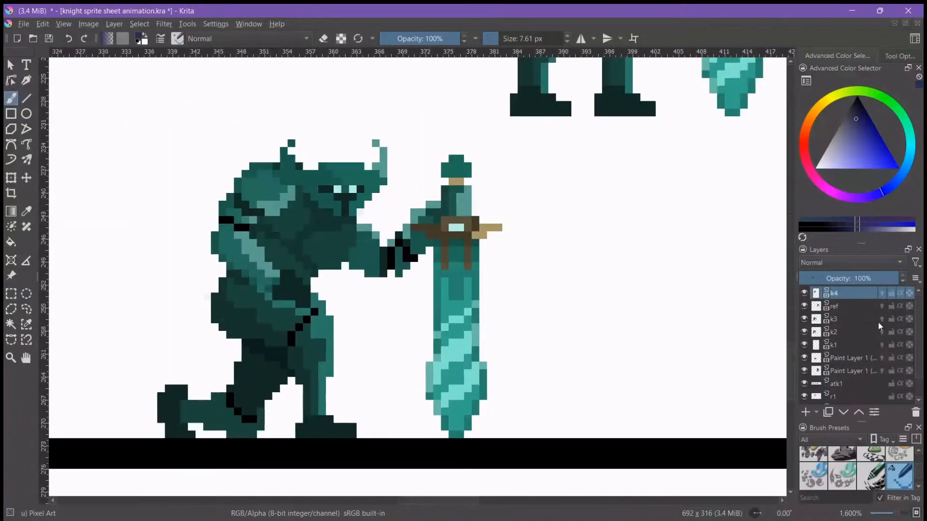
click(804, 293)
click(805, 293)
drag(485, 268, 530, 279)
scroll(529, 279, down, 3)
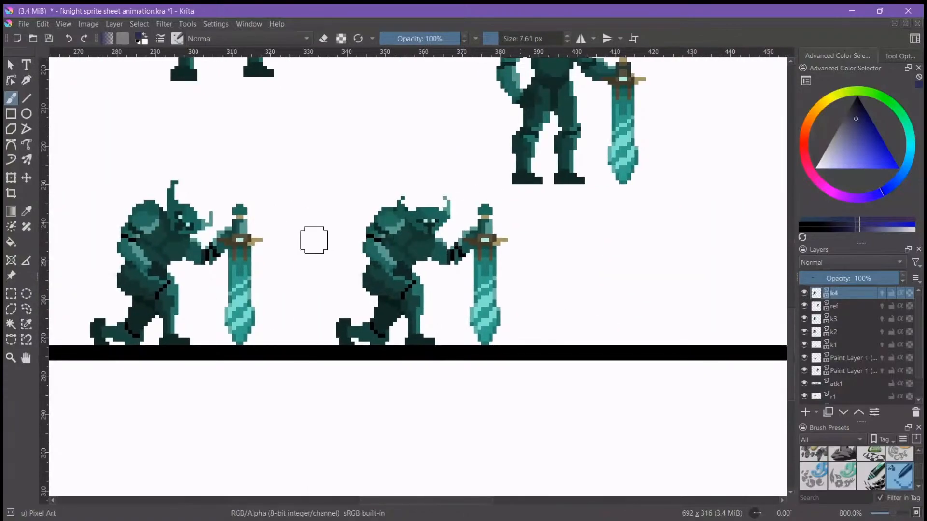
drag(297, 233, 358, 236)
drag(550, 257, 366, 248)
scroll(467, 249, up, 1)
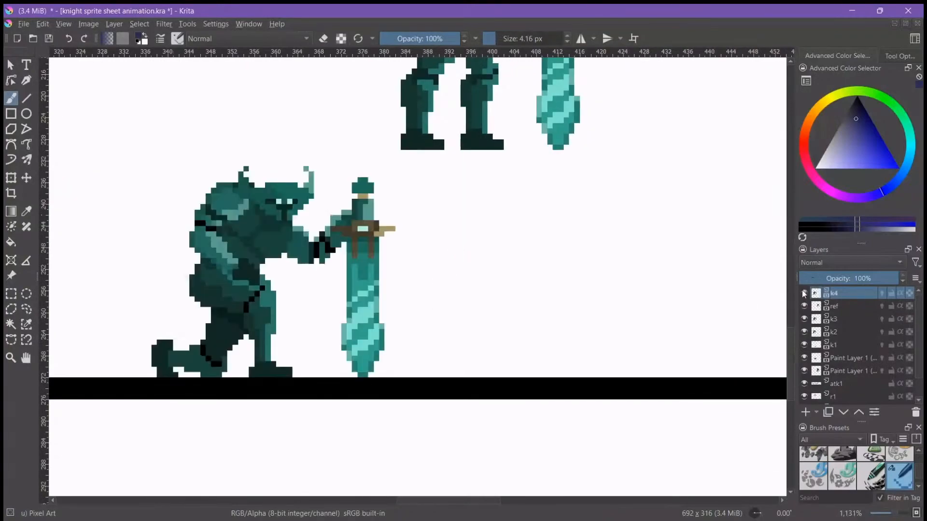
Duplicate layer k4, move the copied kneeling knight further right along the ground line, and rename the new layer k5
click(12, 182)
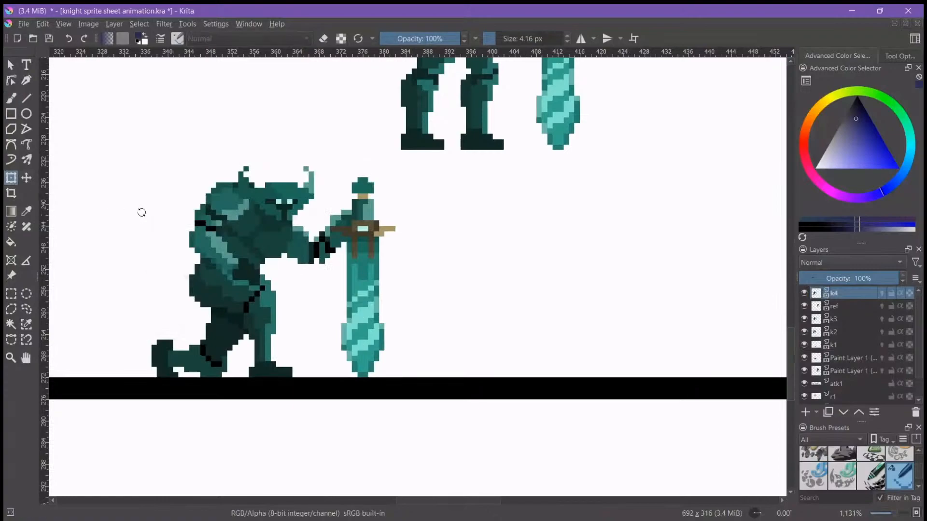
key(ctrl+j)
drag(353, 294, 676, 294)
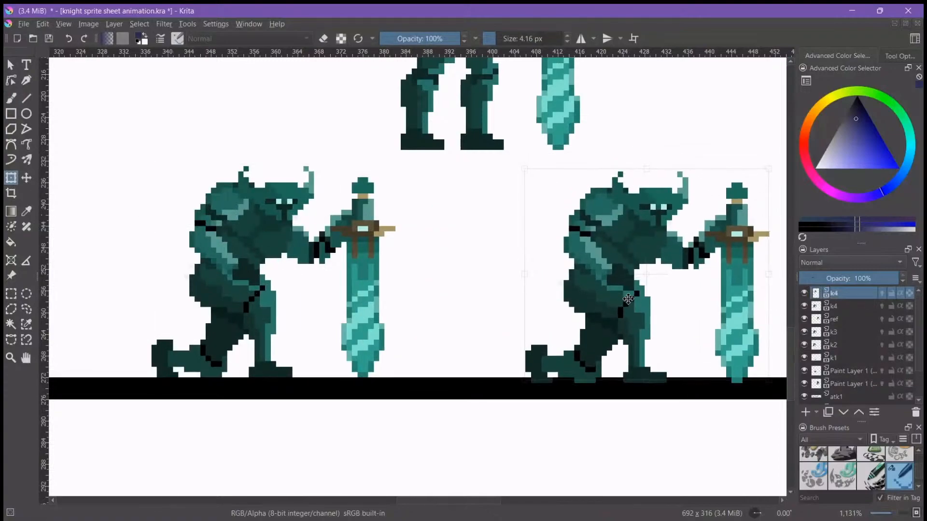
double_click(853, 296)
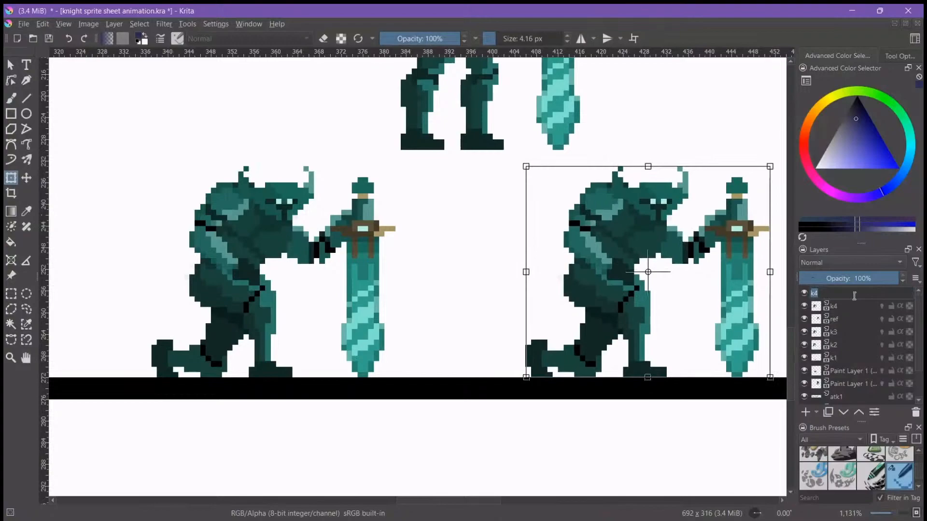
text(k5)
key(Return)
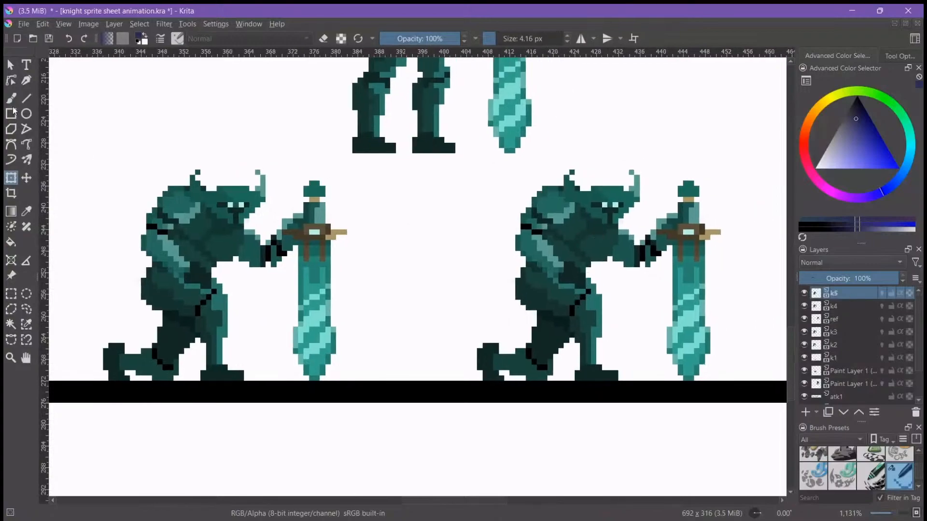
Return to the pixel-art brush and reduce its size to 2.54 px beside the copied kneeling knight
click(8, 100)
drag(452, 253, 391, 243)
scroll(452, 257, up, 1)
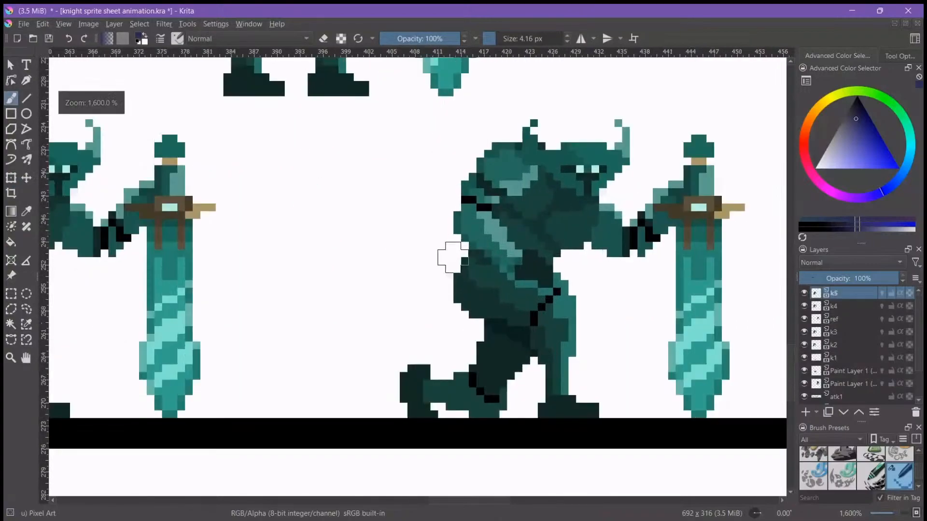
key(bracketleft)
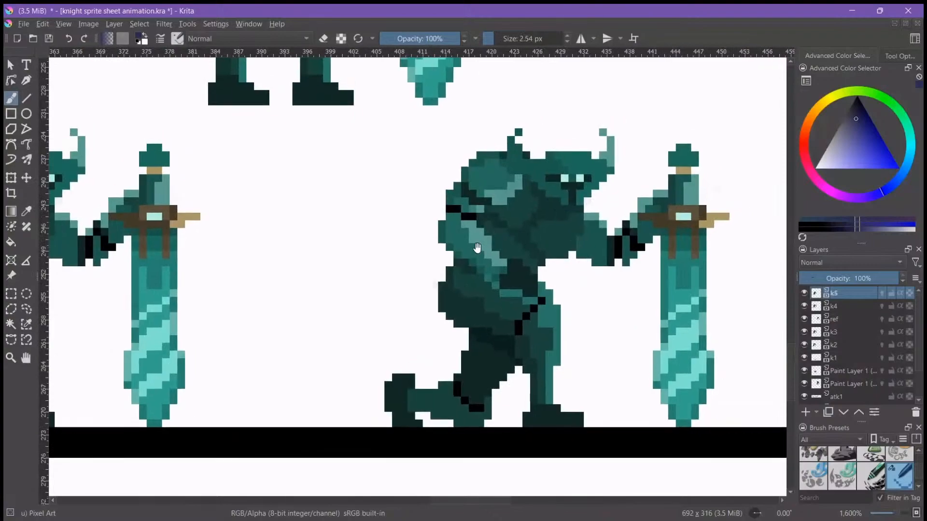
drag(492, 239, 478, 251)
scroll(478, 252, down, 1)
drag(393, 224, 352, 222)
drag(521, 219, 323, 203)
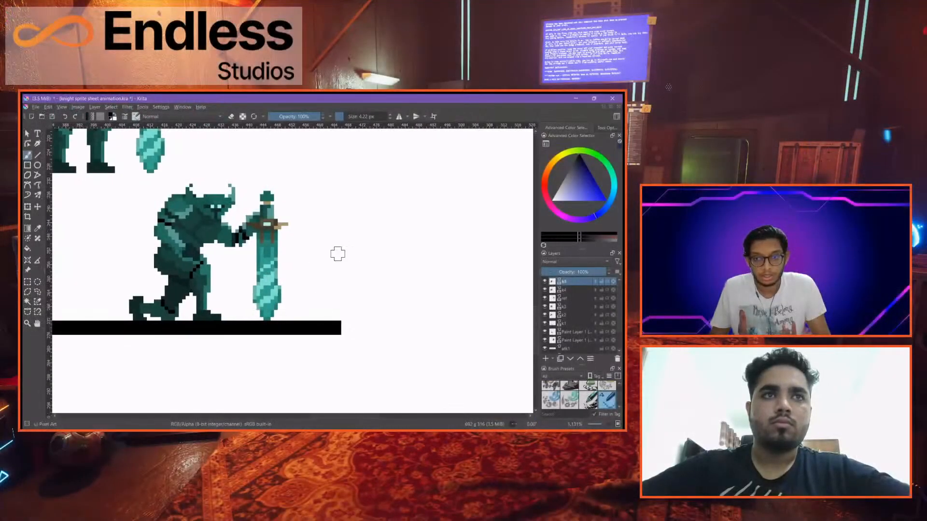
drag(351, 276, 333, 275)
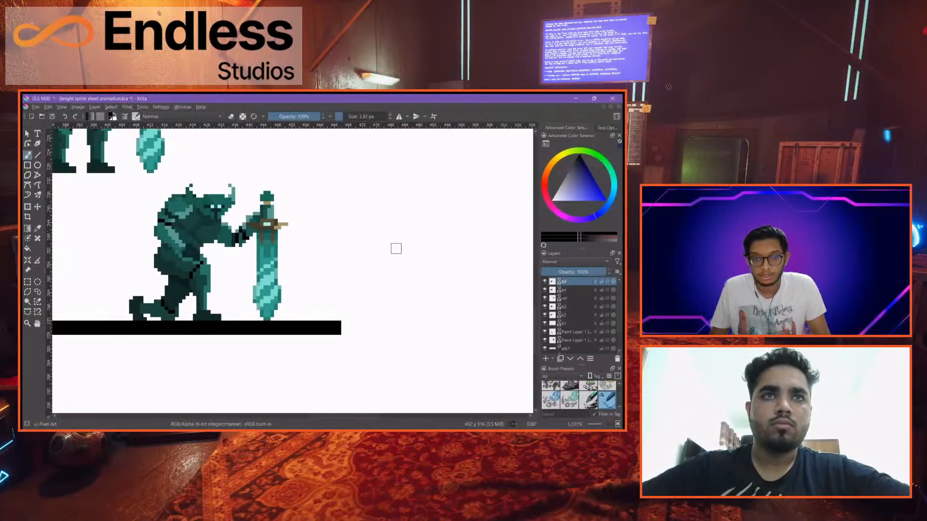
scroll(396, 249, down, 1)
drag(397, 250, 354, 245)
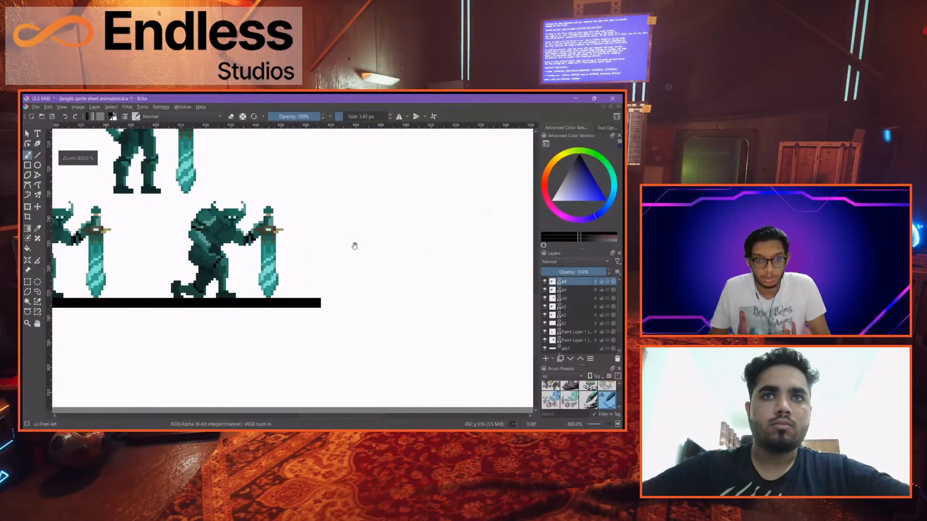
scroll(300, 229, up, 1)
drag(349, 212, 359, 207)
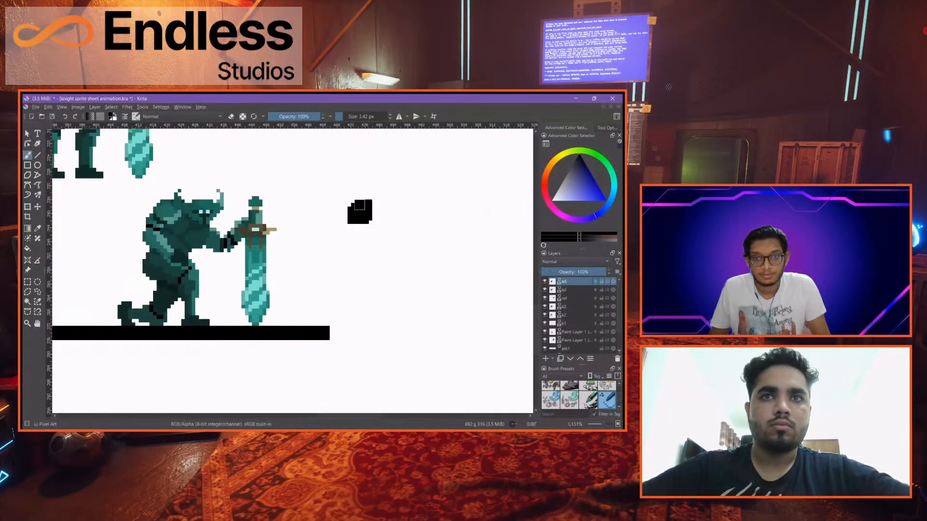
key(ctrl+z)
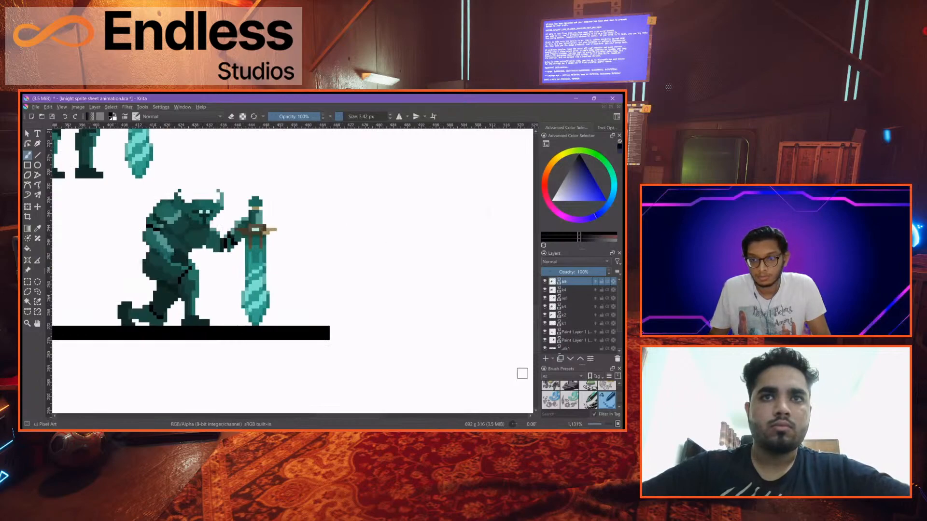
Add a new paint layer and block in a black silhouette's head, torso and bent front leg beyond the last kneeling knight
click(546, 359)
mouse_move(366, 203)
mouse_down()
mouse_move(374, 203)
mouse_move(354, 219)
mouse_up()
key(ctrl+z)
scroll(382, 229, right, 1)
mouse_move(366, 211)
mouse_down()
mouse_move(355, 253)
mouse_move(383, 255)
mouse_move(408, 222)
mouse_move(376, 205)
mouse_move(363, 239)
mouse_move(369, 248)
mouse_move(372, 226)
mouse_move(396, 226)
mouse_move(375, 250)
mouse_move(396, 209)
mouse_up()
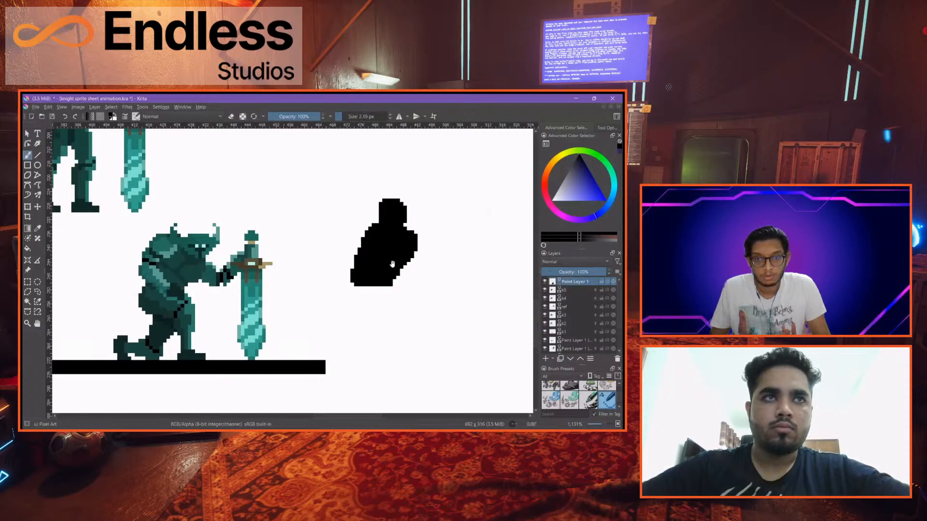
drag(392, 264, 396, 213)
mouse_move(358, 240)
mouse_down()
mouse_move(371, 271)
mouse_move(385, 257)
mouse_move(393, 271)
mouse_move(375, 278)
mouse_move(365, 309)
mouse_move(390, 271)
mouse_move(368, 259)
mouse_move(379, 268)
mouse_move(371, 306)
mouse_up()
Compare the partial black silhouette with the kneeling frames and with the other poses on the sheet
scroll(375, 287, down, 2)
scroll(375, 284, up, 1)
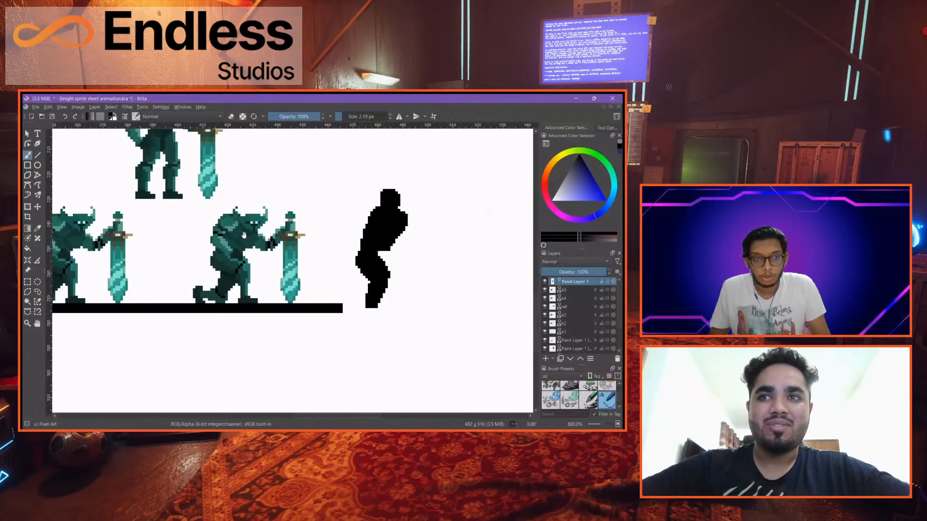
drag(244, 235, 369, 235)
scroll(163, 250, up, 1)
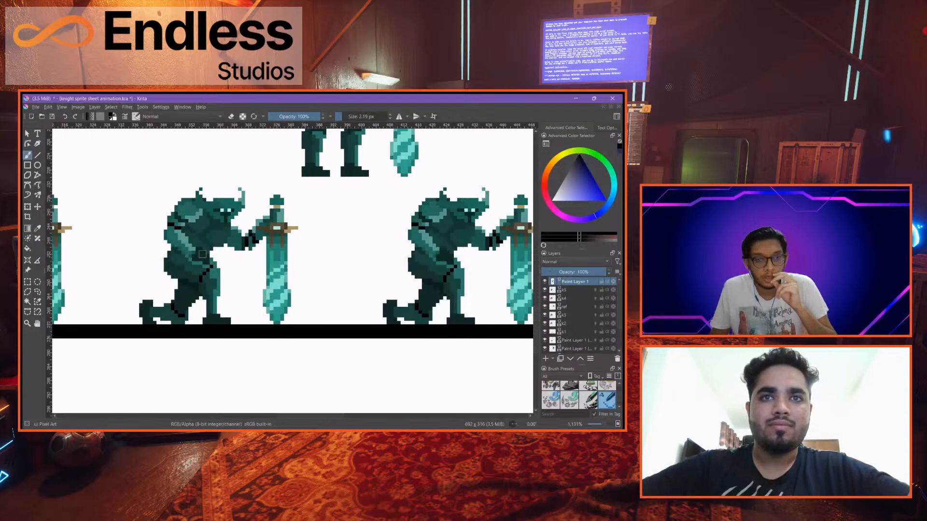
scroll(198, 229, down, 1)
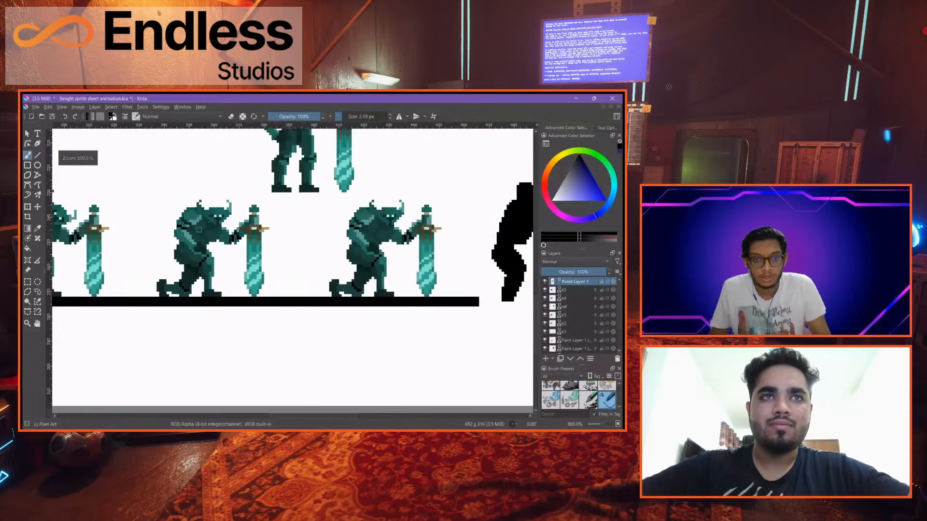
drag(198, 226, 277, 246)
scroll(279, 247, down, 1)
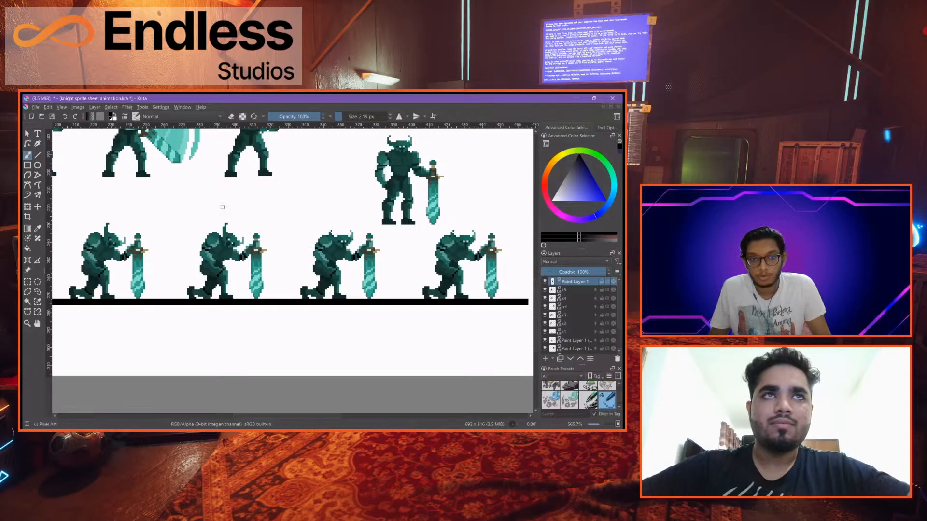
scroll(222, 207, down, 2)
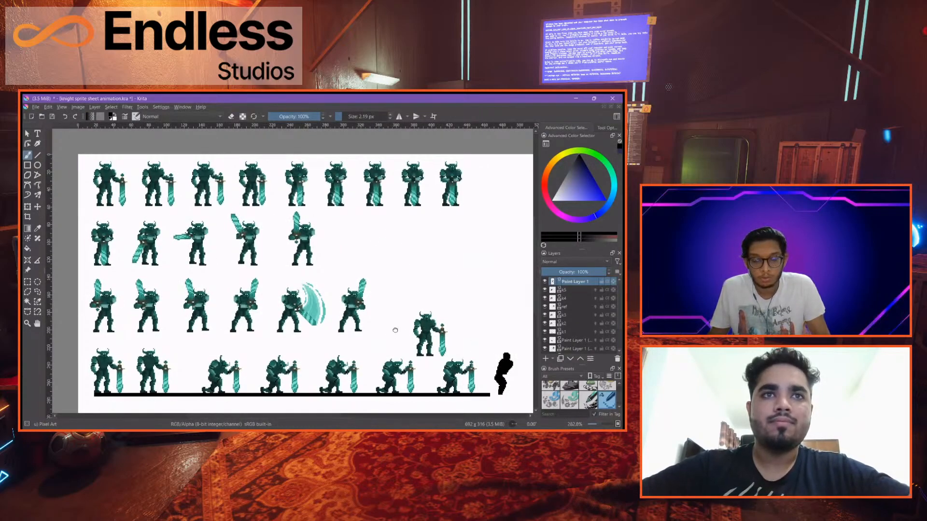
drag(394, 328, 389, 289)
mouse_move(363, 257)
mouse_down()
mouse_move(366, 266)
mouse_move(282, 215)
mouse_up()
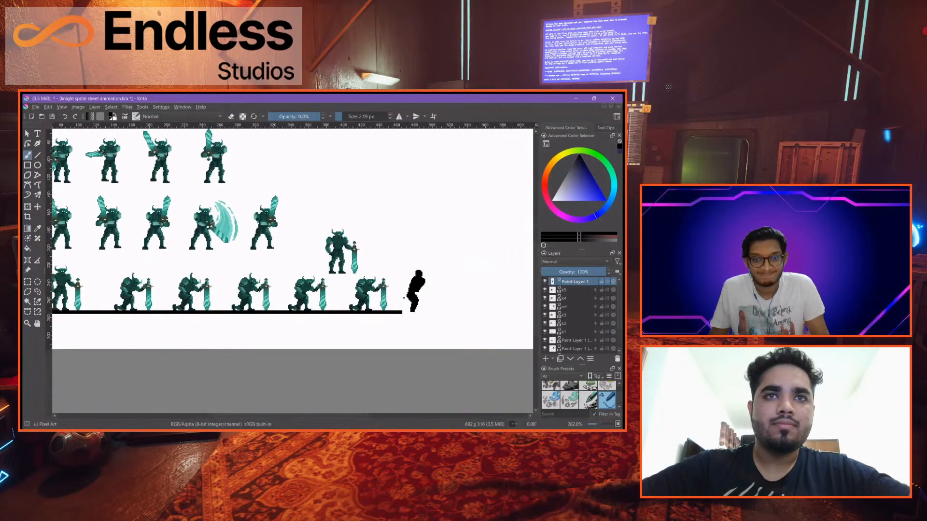
scroll(390, 298, up, 4)
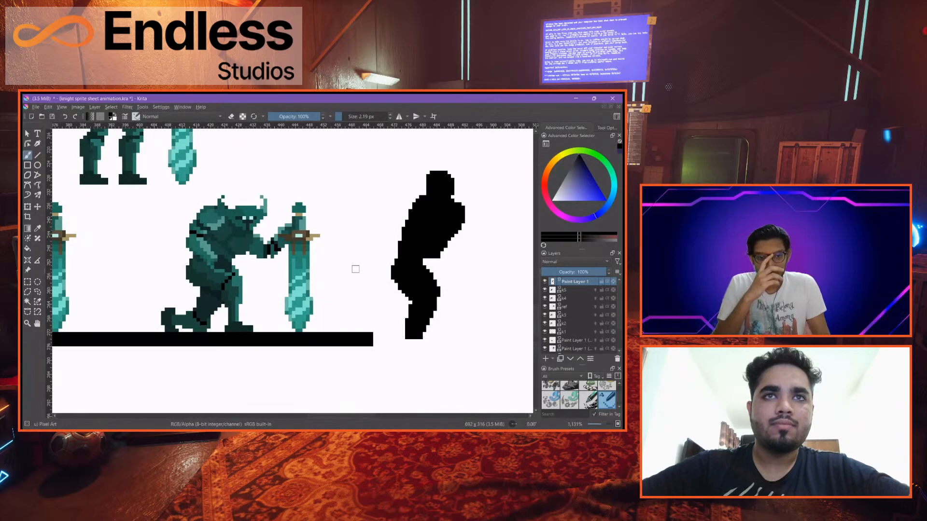
scroll(355, 269, down, 3)
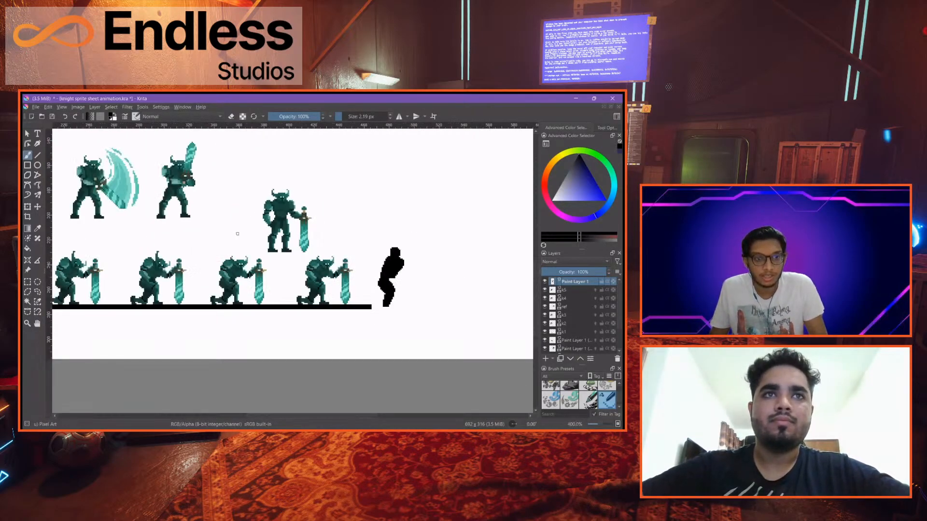
scroll(259, 221, down, 1)
drag(132, 172, 197, 225)
drag(332, 309, 304, 260)
Paint the silhouette's trailing back leg reaching the end of the ground line, and add the front foot
scroll(393, 289, up, 3)
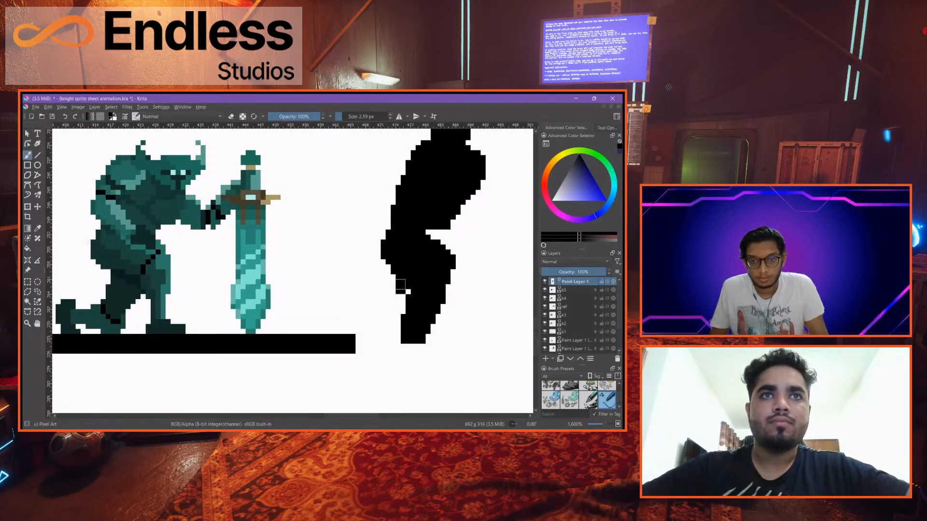
mouse_move(395, 284)
mouse_down()
mouse_move(340, 319)
mouse_move(345, 344)
mouse_move(360, 349)
mouse_move(350, 324)
mouse_move(355, 339)
mouse_move(390, 289)
mouse_move(395, 304)
mouse_move(414, 282)
mouse_up()
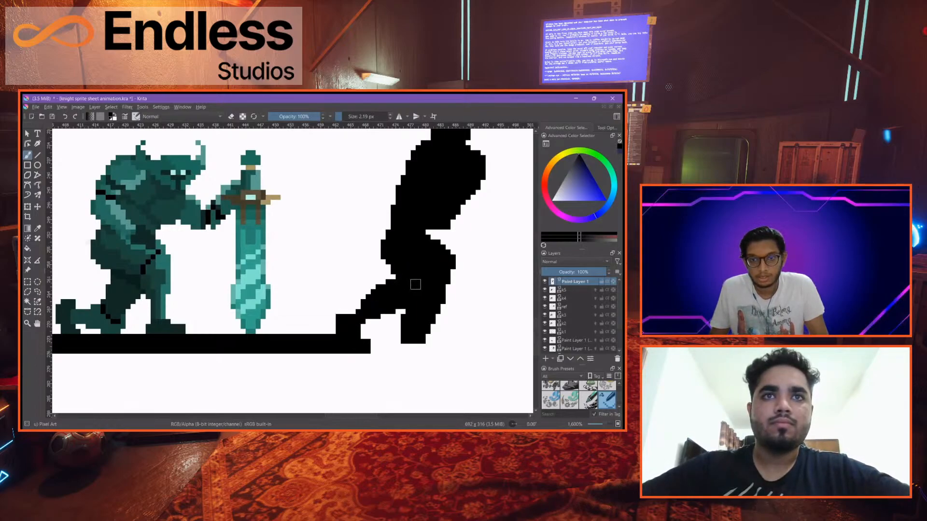
mouse_move(410, 329)
mouse_down()
mouse_move(445, 348)
mouse_move(390, 349)
mouse_move(410, 354)
mouse_up()
scroll(410, 328, up, 2)
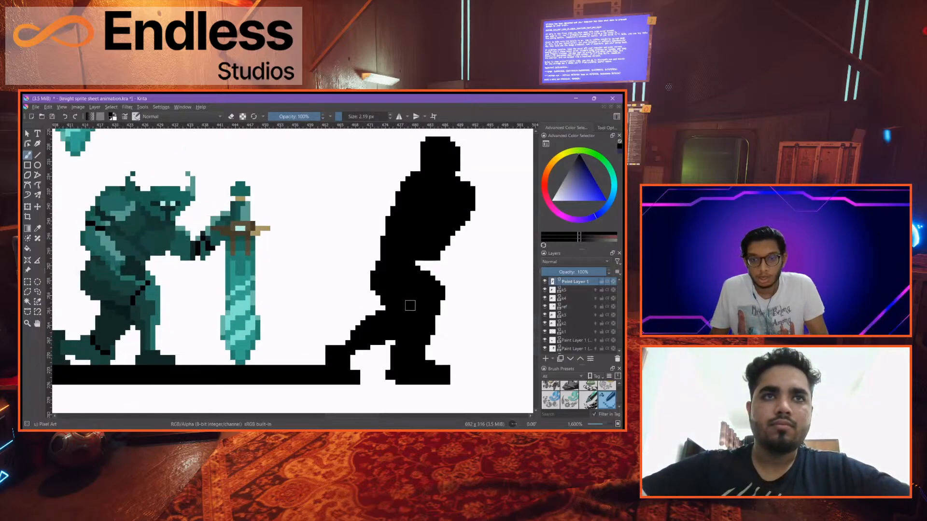
Paint the silhouette's shoulders, the bent rear arm, and the front arm holding a planted sword with hilt and blade
scroll(425, 270, down, 1)
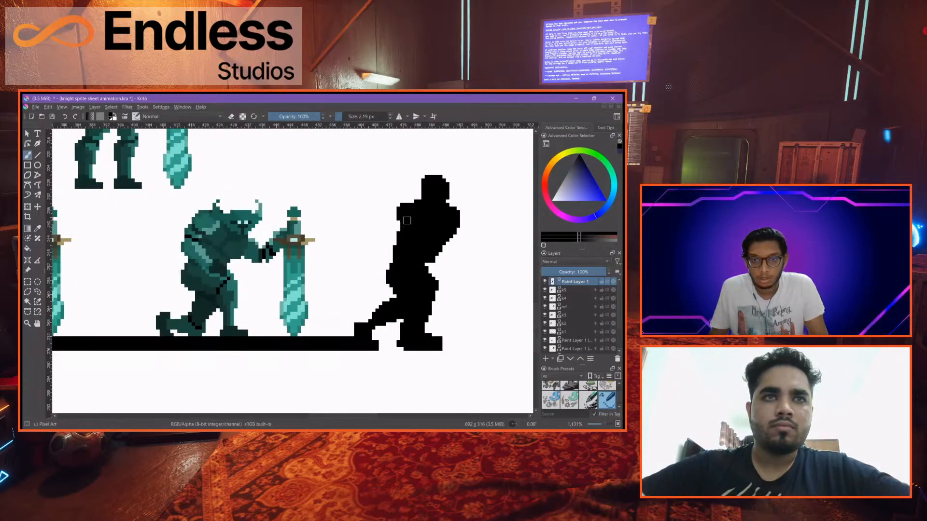
scroll(403, 217, up, 1)
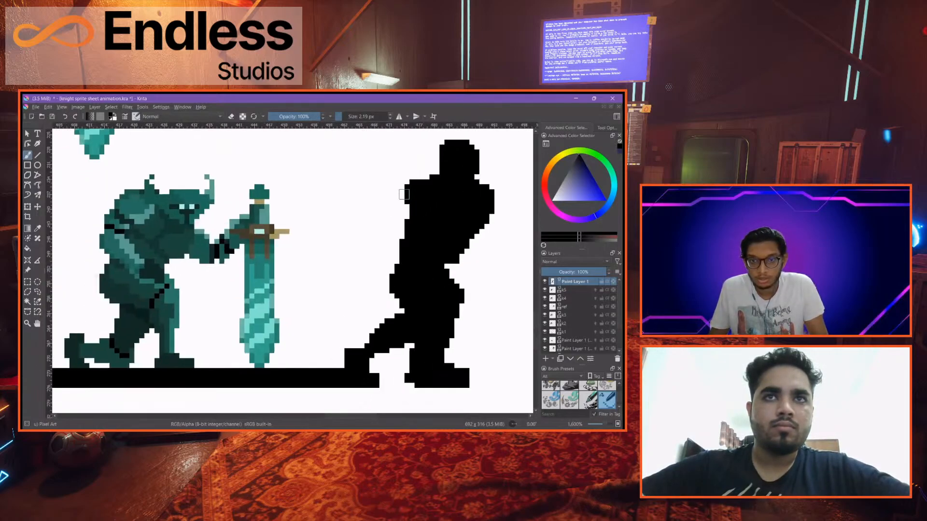
mouse_move(401, 205)
mouse_down()
mouse_move(386, 220)
mouse_move(400, 258)
mouse_move(394, 225)
mouse_move(404, 240)
mouse_move(353, 255)
mouse_up()
mouse_move(439, 202)
mouse_down()
mouse_move(453, 240)
mouse_move(414, 251)
mouse_move(441, 251)
mouse_move(419, 259)
mouse_move(445, 251)
mouse_move(454, 220)
mouse_up()
key(minus)
mouse_move(450, 256)
mouse_down()
mouse_move(471, 256)
mouse_move(434, 260)
mouse_up()
scroll(422, 243, down, 2)
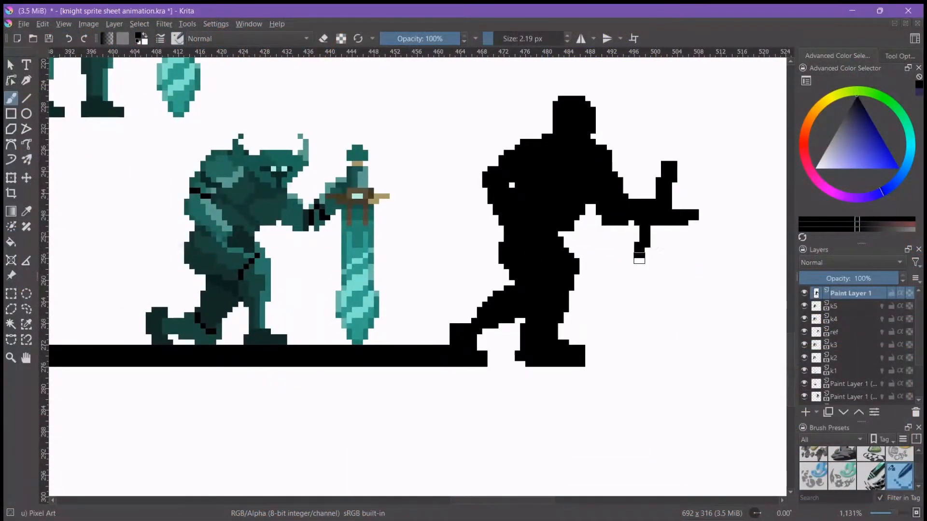
mouse_move(639, 259)
mouse_down()
mouse_move(644, 336)
mouse_move(661, 344)
mouse_move(677, 263)
mouse_move(655, 302)
mouse_move(656, 236)
mouse_move(650, 291)
mouse_move(661, 318)
mouse_move(666, 302)
mouse_move(661, 355)
mouse_up()
Compare the finished black silhouette with the preceding kneeling knights along the ground line
scroll(607, 340, left, 3)
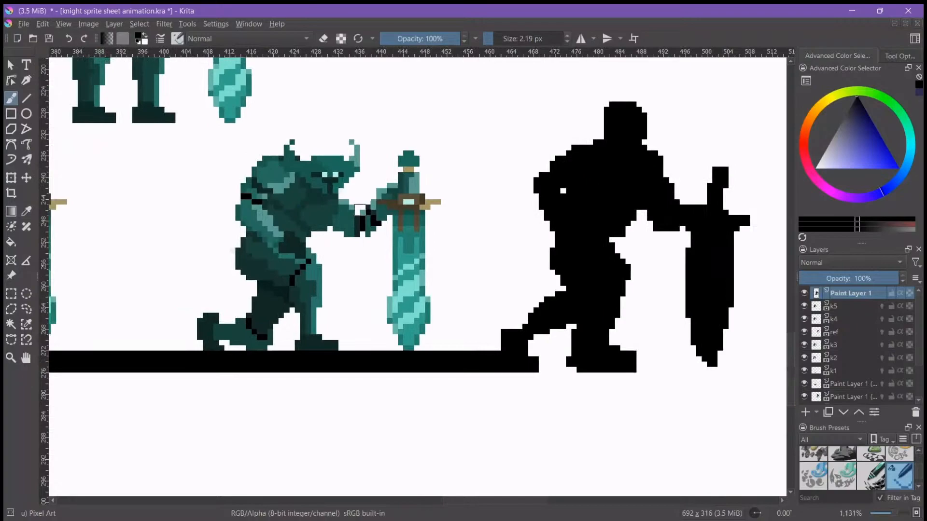
scroll(373, 198, left, 6)
scroll(338, 201, up, 1)
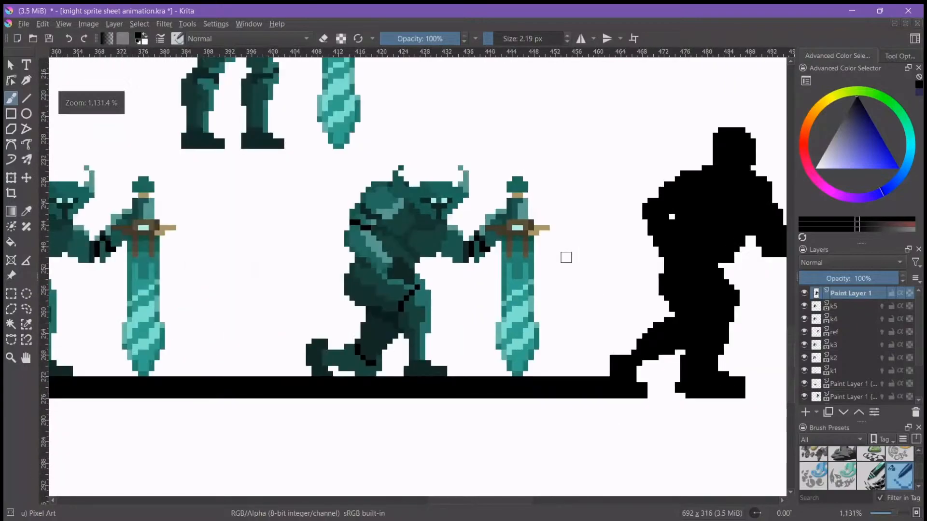
scroll(544, 250, right, 6)
scroll(460, 236, up, 1)
scroll(460, 236, down, 1)
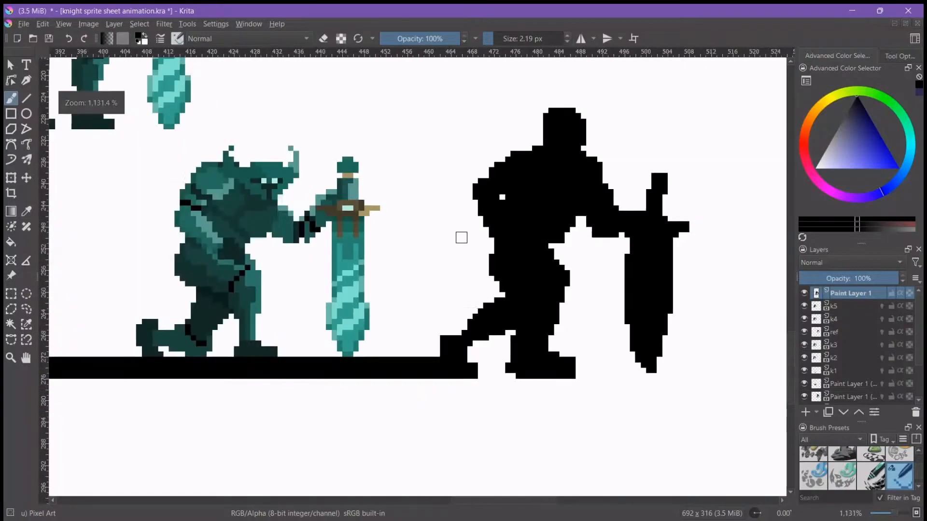
drag(450, 245, 473, 244)
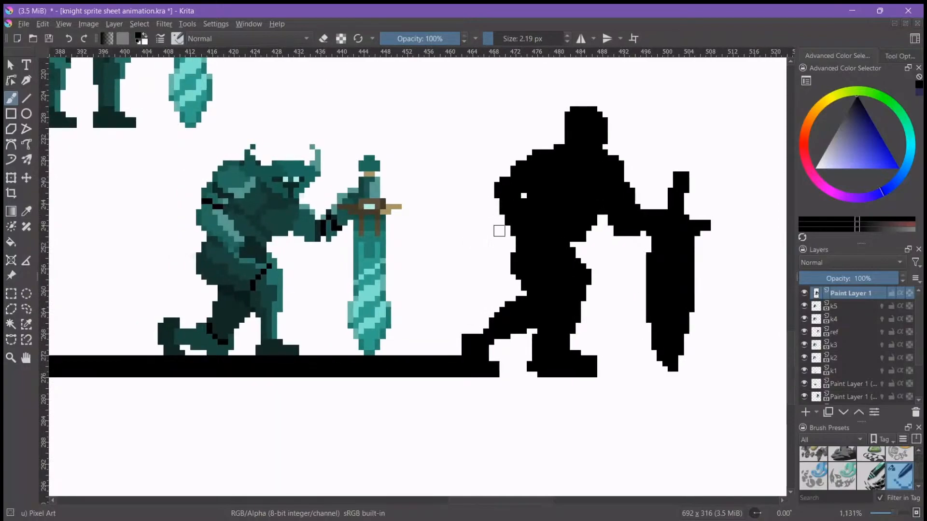
Erase the filled area between the silhouette's rear arm and back, and repaint the bent arm with an open gap beside the torso
key(e)
mouse_move(511, 204)
mouse_down()
mouse_move(527, 242)
mouse_move(536, 219)
mouse_up()
mouse_move(527, 182)
mouse_down()
mouse_move(531, 209)
mouse_move(516, 265)
mouse_up()
key(e)
mouse_move(543, 177)
mouse_down()
mouse_move(526, 258)
mouse_move(527, 242)
mouse_move(516, 268)
mouse_up()
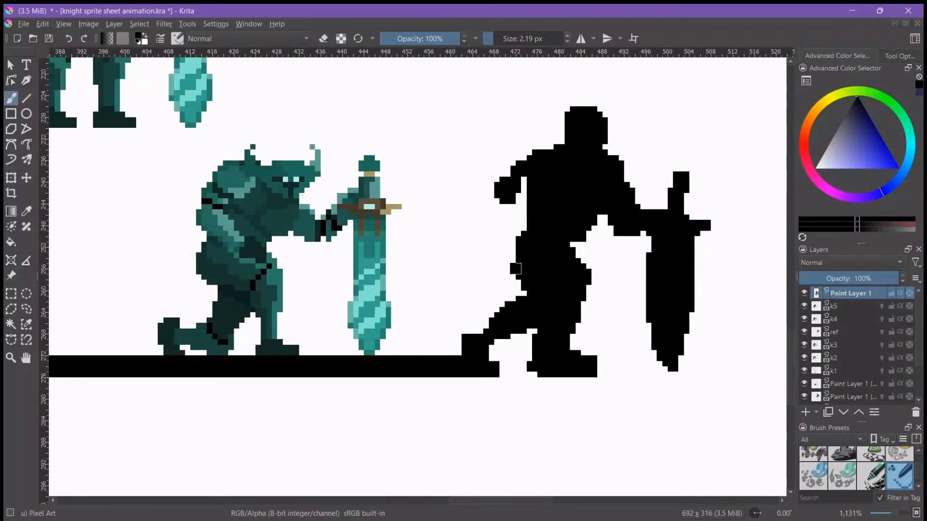
mouse_move(526, 182)
mouse_down()
mouse_move(504, 205)
mouse_move(504, 188)
mouse_move(493, 204)
mouse_move(511, 236)
mouse_up()
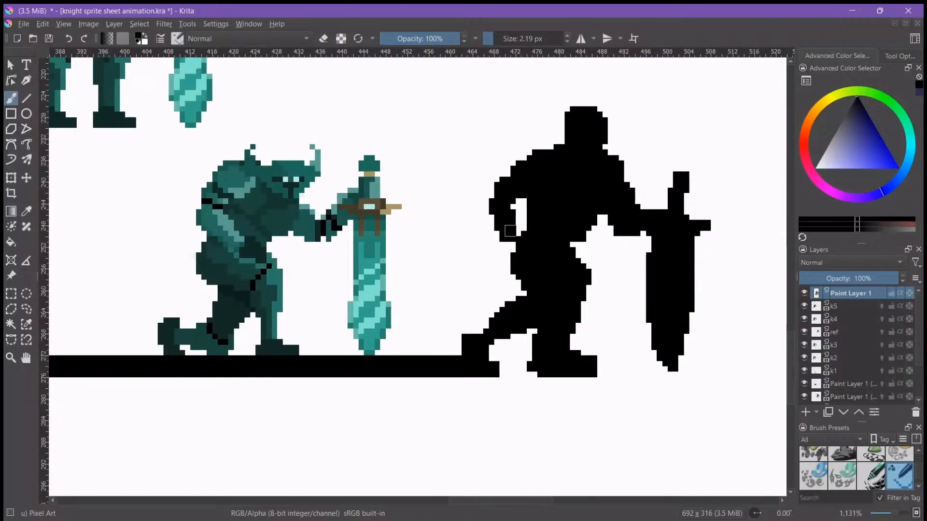
Paint the two helmet horns on the silhouette's head, one rising behind and one extending forward
mouse_move(563, 147)
mouse_down()
mouse_move(571, 114)
mouse_move(568, 128)
mouse_move(597, 117)
mouse_move(553, 123)
mouse_move(543, 101)
mouse_up()
key(e)
key(e)
drag(542, 101, 565, 120)
mouse_move(640, 122)
mouse_down()
mouse_move(612, 129)
mouse_move(629, 131)
mouse_up()
drag(573, 220, 590, 201)
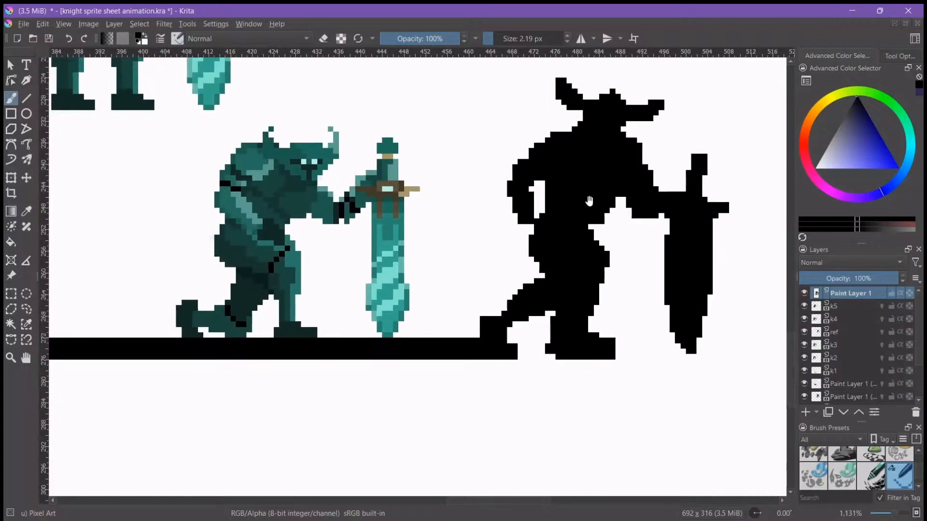
drag(534, 256, 540, 266)
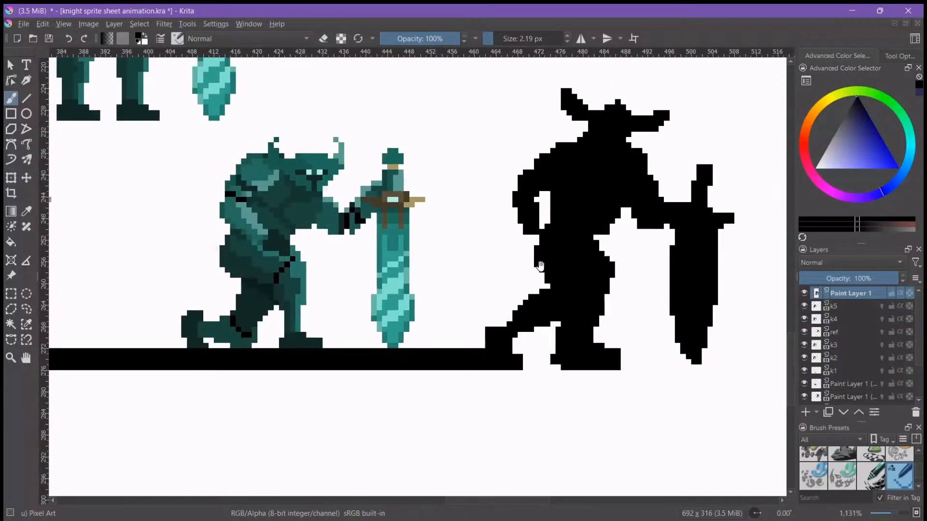
Check which frame layer k5 holds by hiding and showing it, and look over the standing reference knight
click(804, 307)
click(804, 307)
click(803, 307)
click(804, 307)
click(839, 307)
drag(464, 289, 556, 307)
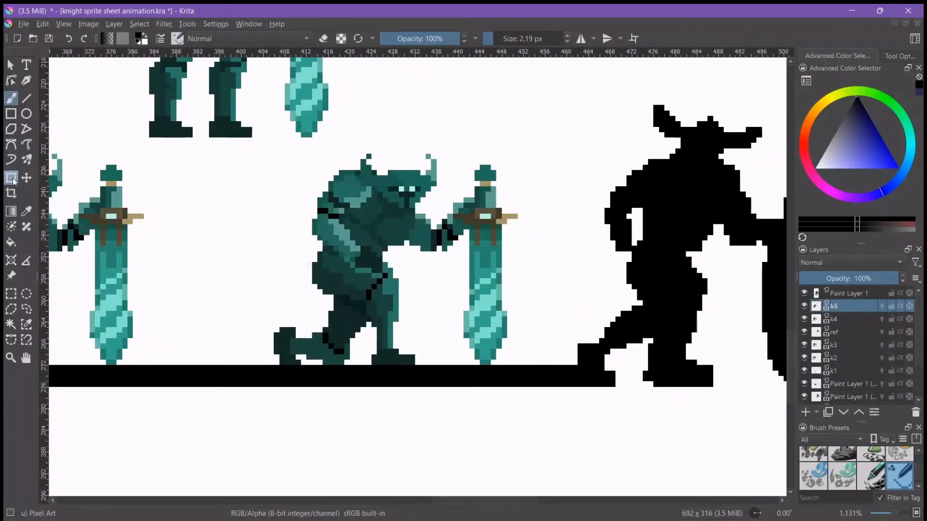
click(27, 293)
drag(361, 266, 355, 296)
drag(477, 292, 439, 268)
scroll(310, 236, up, 1)
scroll(310, 236, down, 1)
scroll(238, 256, down, 1)
drag(238, 257, 318, 340)
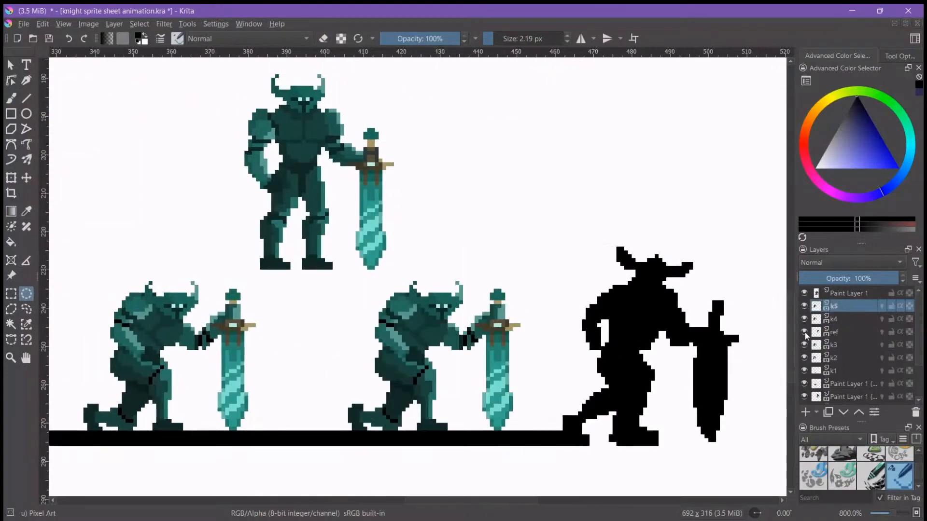
On the ref layer, outline the standing knight's torso below the helmet with a freehand selection
click(838, 332)
drag(357, 205, 374, 271)
scroll(306, 212, up, 4)
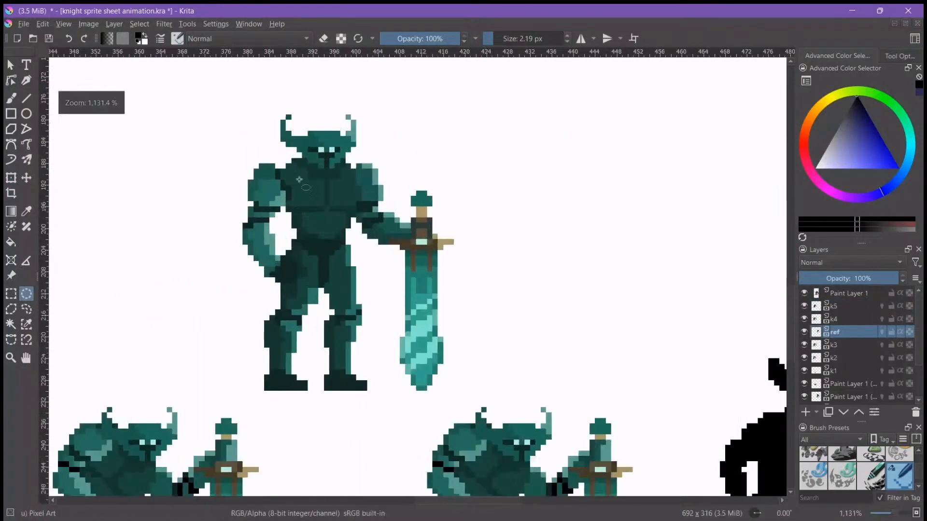
drag(305, 121, 232, 135)
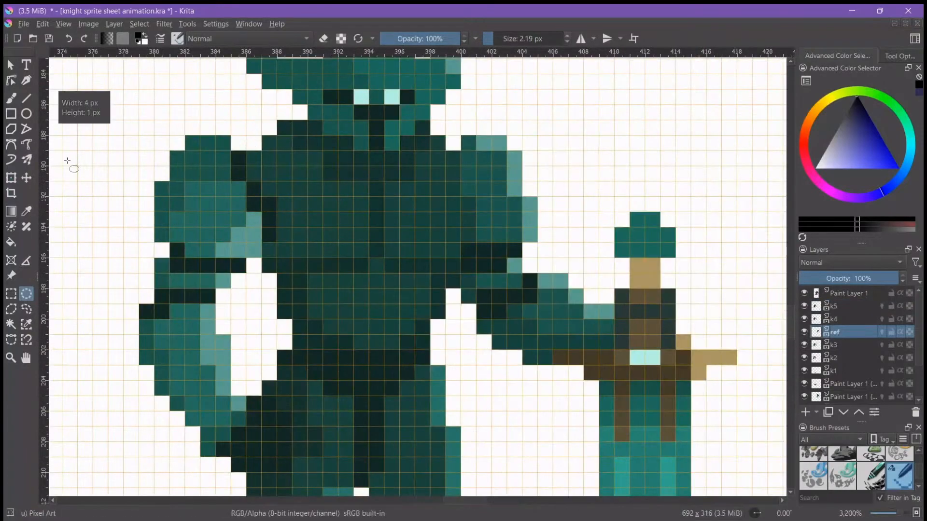
click(27, 309)
click(125, 293)
scroll(183, 248, down, 3)
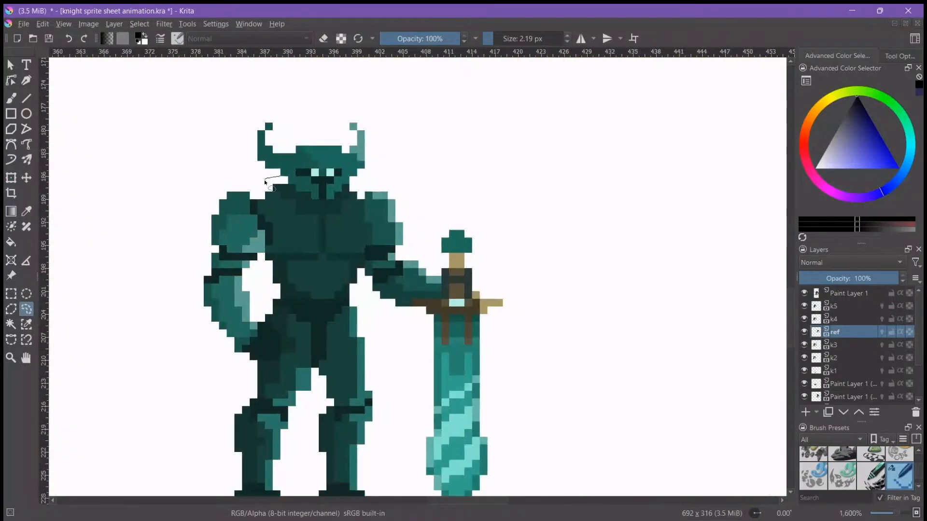
drag(269, 261, 271, 284)
drag(349, 305, 359, 275)
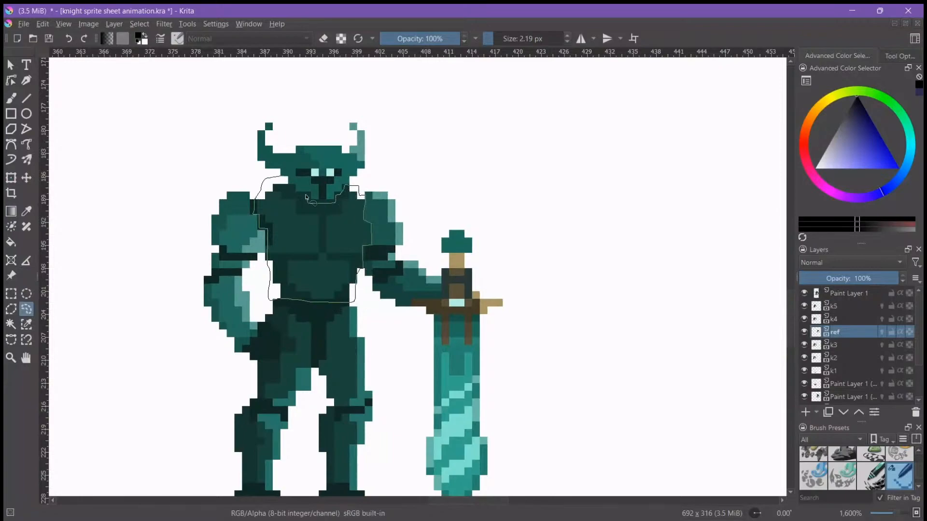
drag(292, 187, 282, 178)
Copy the selected torso to its own layer and move it onto the black silhouette's chest
key(ctrl+t)
key(ctrl+c)
key(ctrl+v)
click(325, 263)
drag(325, 263, 517, 378)
drag(335, 331, 196, 138)
drag(373, 201, 618, 315)
drag(407, 281, 79, 188)
drag(292, 227, 513, 377)
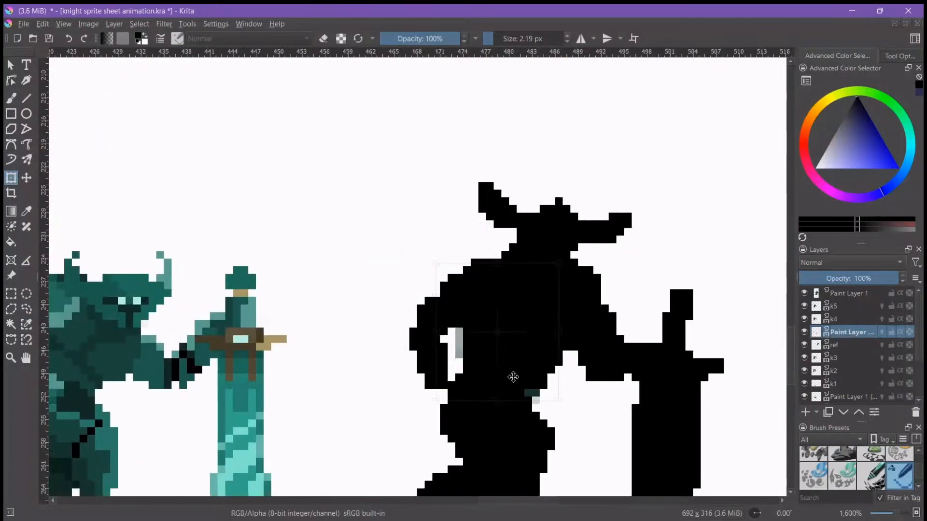
Move the pasted torso's layer above the silhouette's Paint Layer 1
mouse_move(849, 332)
mouse_down()
mouse_move(845, 309)
mouse_move(839, 329)
mouse_up()
click(804, 293)
click(805, 294)
drag(838, 291, 839, 325)
click(834, 296)
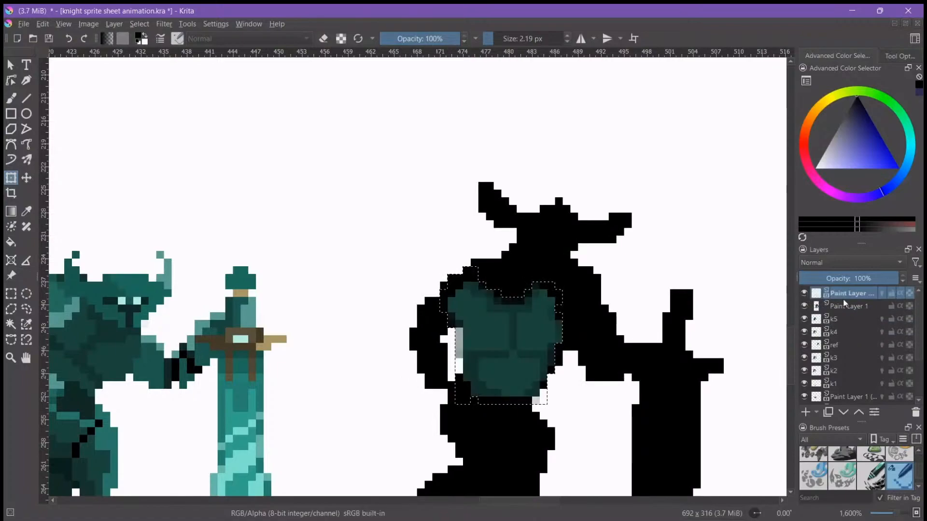
Rotate and reposition the pasted torso so it follows the lean of the silhouette's chest, using the last kneeling knight as reference
drag(616, 323, 633, 263)
click(509, 291)
mouse_move(509, 291)
mouse_down()
mouse_move(528, 288)
mouse_move(513, 308)
mouse_up()
drag(355, 266, 465, 203)
drag(623, 260, 324, 268)
drag(392, 311, 381, 327)
drag(329, 273, 619, 244)
Move the ref layer above k5, directly below Paint Layer 1
scroll(423, 185, down, 1)
drag(282, 99, 439, 310)
click(840, 309)
drag(841, 345, 841, 317)
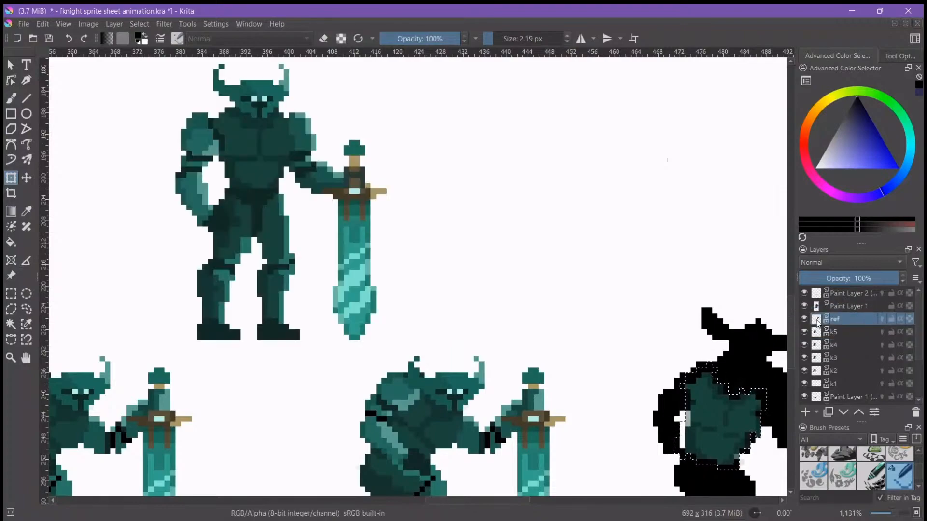
Outline the standing reference knight's horned helmet with a freehand selection on the ref layer
click(26, 309)
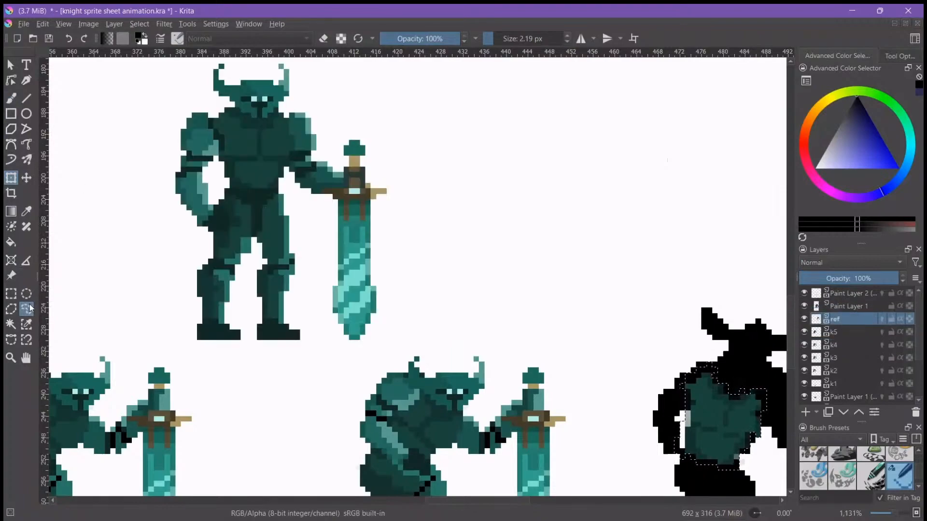
scroll(151, 248, up, 1)
drag(260, 218, 276, 194)
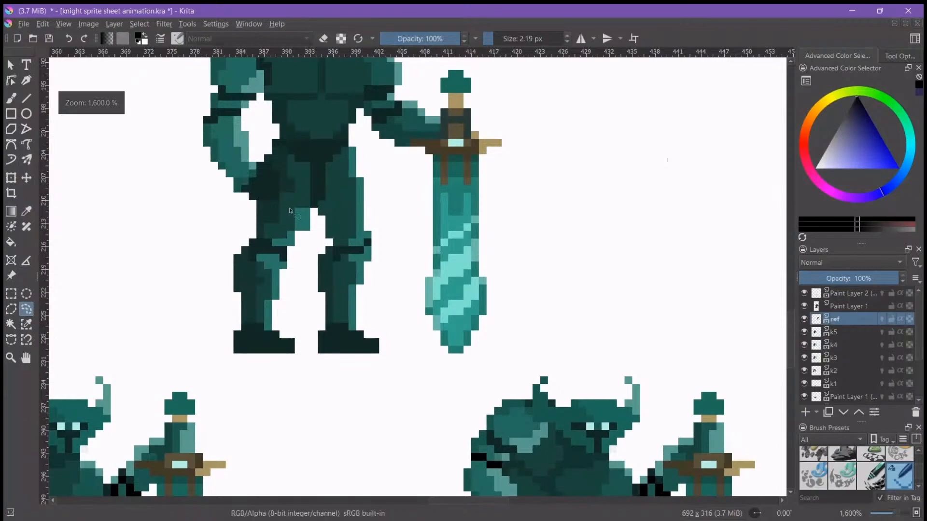
drag(404, 319, 249, 115)
scroll(248, 130, down, 2)
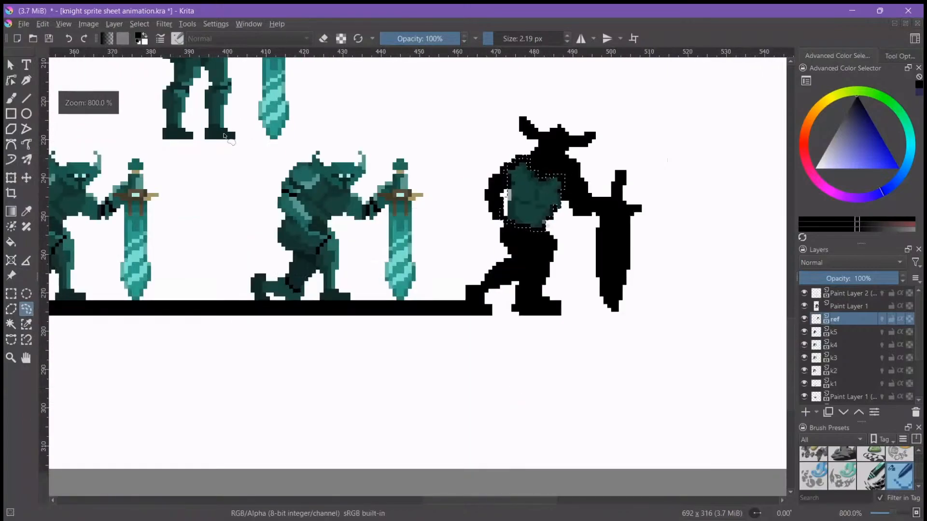
drag(361, 168, 326, 277)
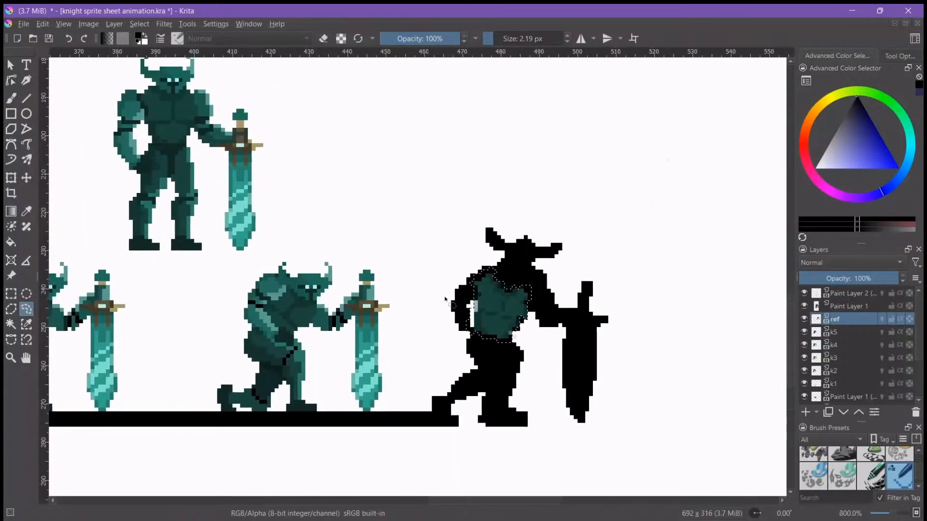
scroll(442, 296, up, 1)
drag(195, 192, 376, 330)
scroll(214, 145, up, 2)
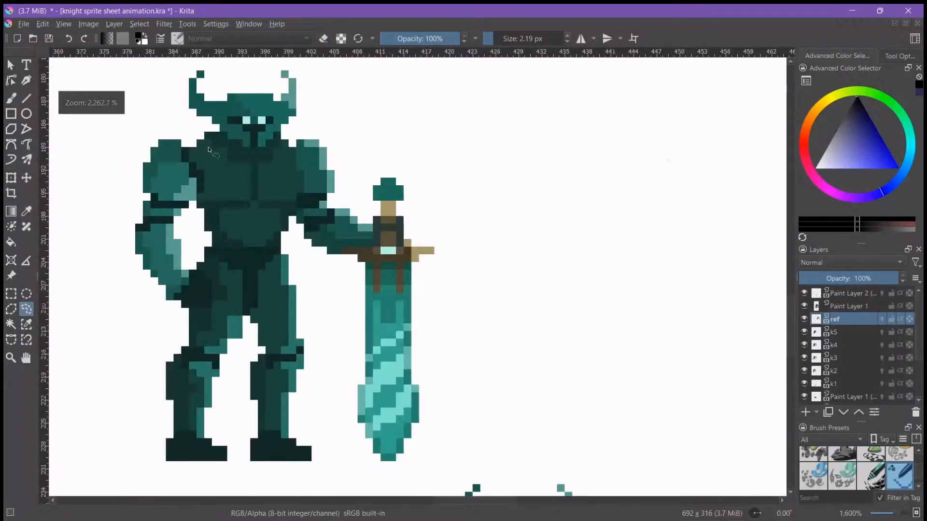
drag(234, 227, 256, 239)
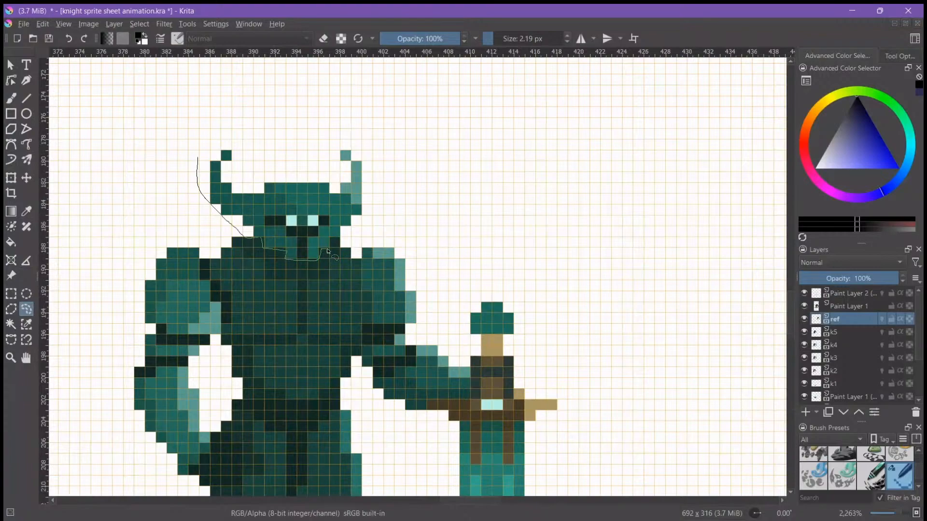
mouse_move(345, 229)
mouse_down()
mouse_move(372, 152)
mouse_move(331, 132)
mouse_move(224, 141)
mouse_move(199, 162)
mouse_up()
Copy the selected helmet to its own layer and move it over the silhouette's head
click(11, 178)
key(ctrl+c)
key(ctrl+v)
drag(314, 222, 628, 309)
scroll(628, 309, down, 2)
drag(628, 309, 646, 336)
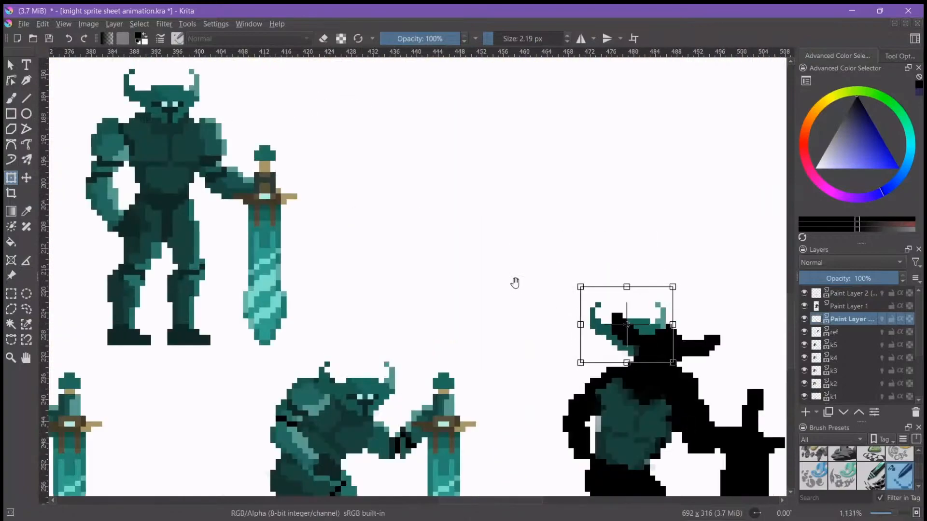
Bring the helmet's layer above Paint Layer 1 and lower the helmet onto the pasted torso's neckline
drag(515, 284, 366, 190)
drag(840, 322, 838, 301)
scroll(565, 278, up, 2)
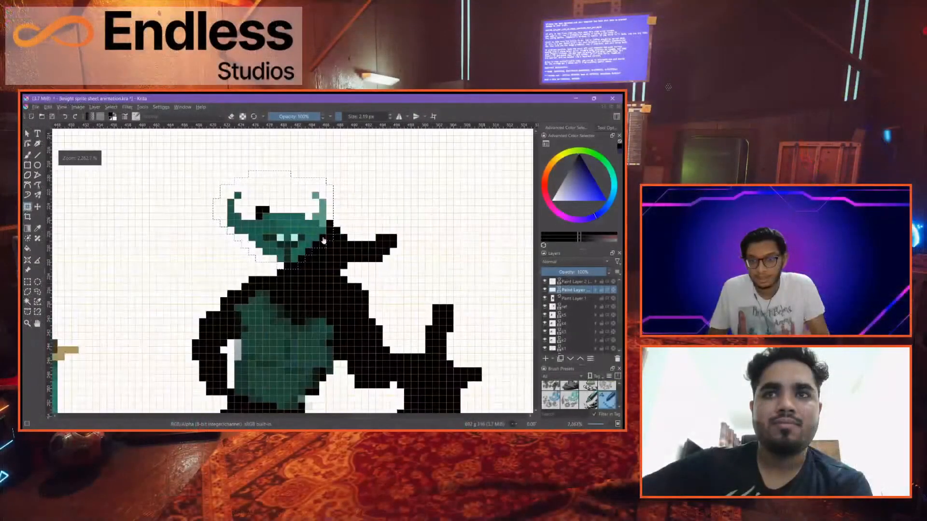
drag(323, 240, 327, 285)
drag(395, 279, 419, 231)
click(27, 155)
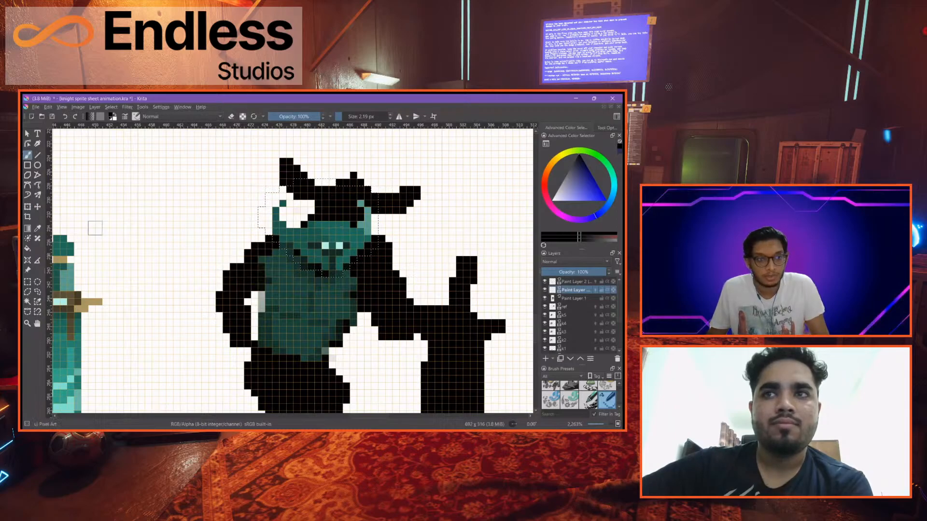
Fine-tune the helmet's position on the torso and clear the selection
click(28, 207)
mouse_move(384, 288)
mouse_down()
mouse_move(364, 300)
mouse_move(398, 303)
mouse_move(379, 276)
mouse_up()
scroll(333, 288, down, 2)
scroll(250, 265, up, 1)
key(ctrl+z)
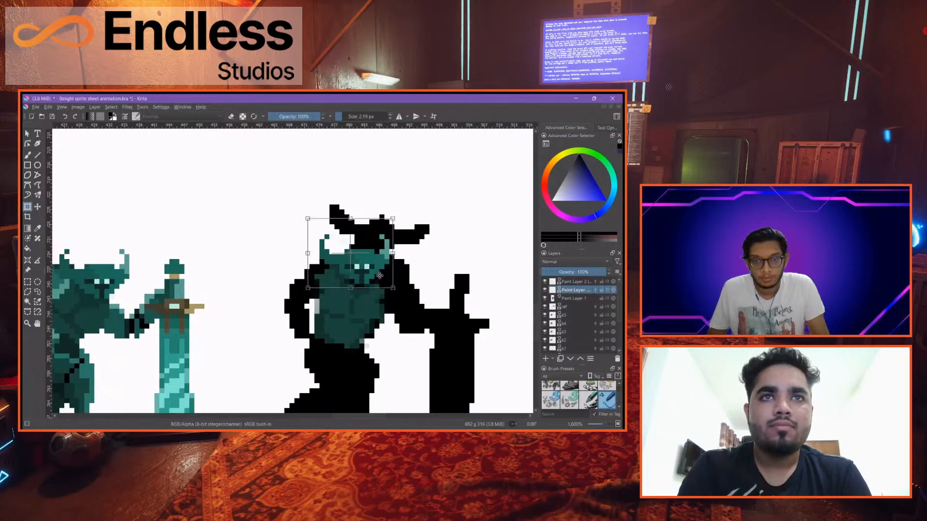
drag(420, 316, 447, 269)
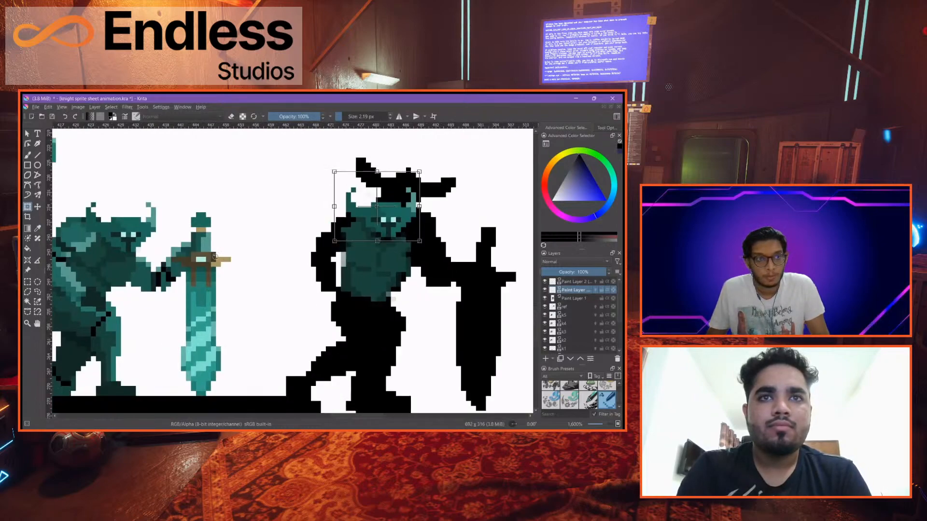
click(27, 156)
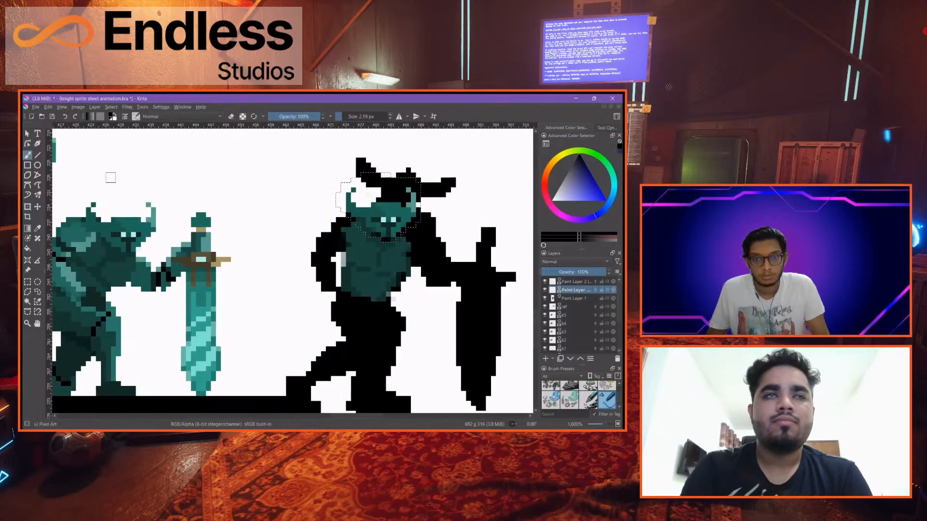
key(ctrl+shift+a)
On the ref layer, outline the standing knight's bent rear arm from shoulder to hand with a freehand selection
scroll(257, 203, down, 1)
drag(233, 196, 389, 329)
drag(330, 273, 360, 254)
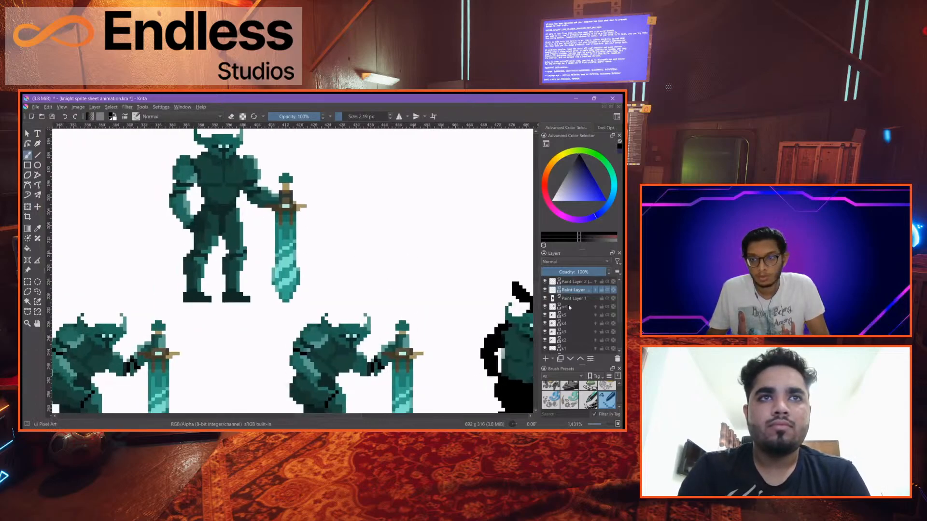
click(568, 307)
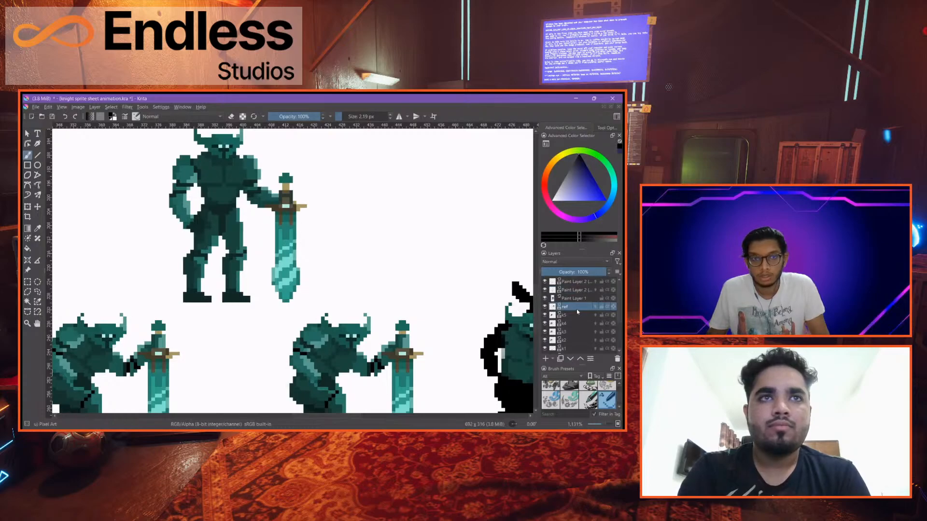
scroll(187, 168, up, 2)
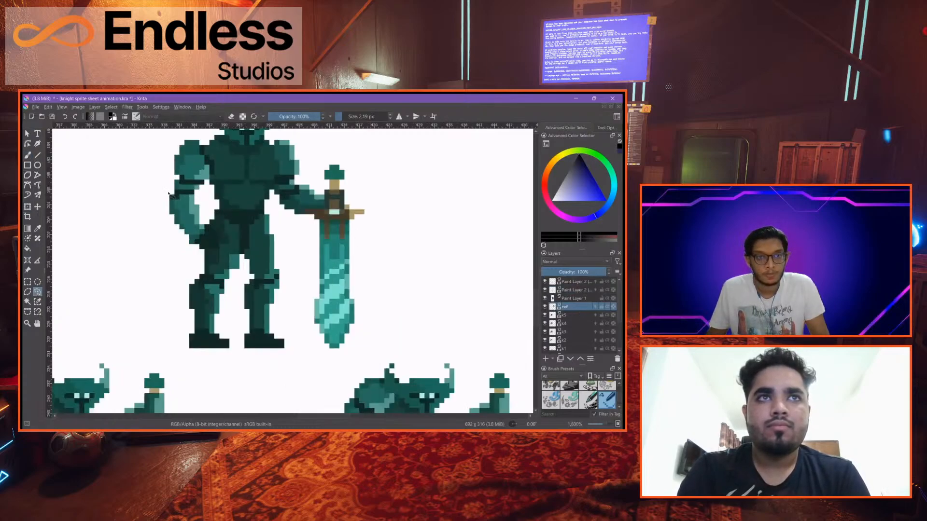
mouse_move(183, 160)
mouse_down()
mouse_move(161, 257)
mouse_move(171, 294)
mouse_up()
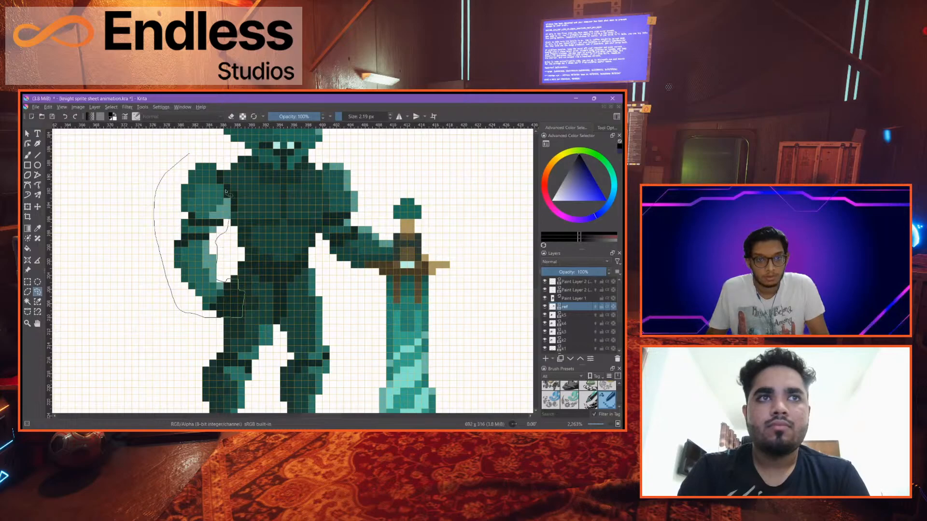
drag(190, 152, 179, 160)
Copy the selected arm to its own layer and move it over the silhouette's rear arm
click(28, 207)
key(ctrl+c)
key(ctrl+v)
click(213, 293)
drag(200, 290, 346, 363)
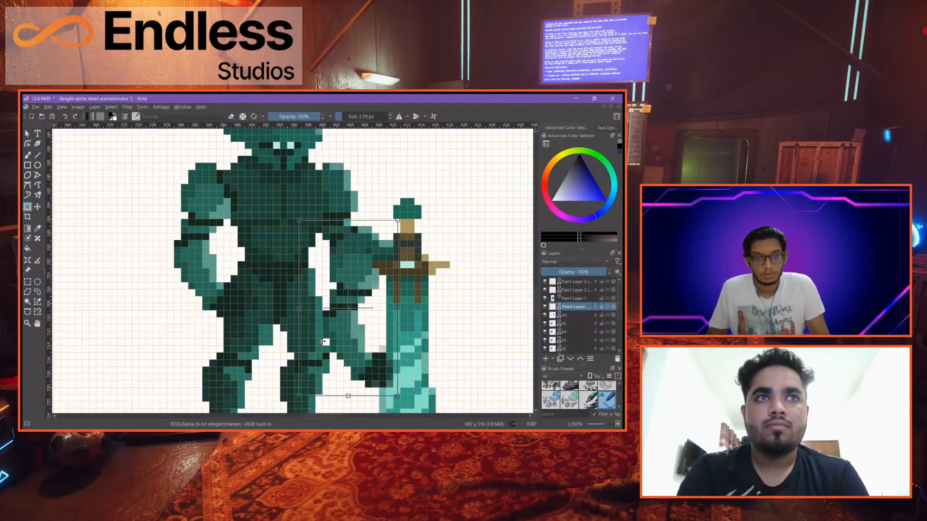
scroll(342, 358, down, 3)
drag(323, 333, 429, 330)
Move the arm's layer to the top of the stack, and raise the ref layer above Paint Layer 1
drag(575, 309, 580, 279)
scroll(454, 306, up, 2)
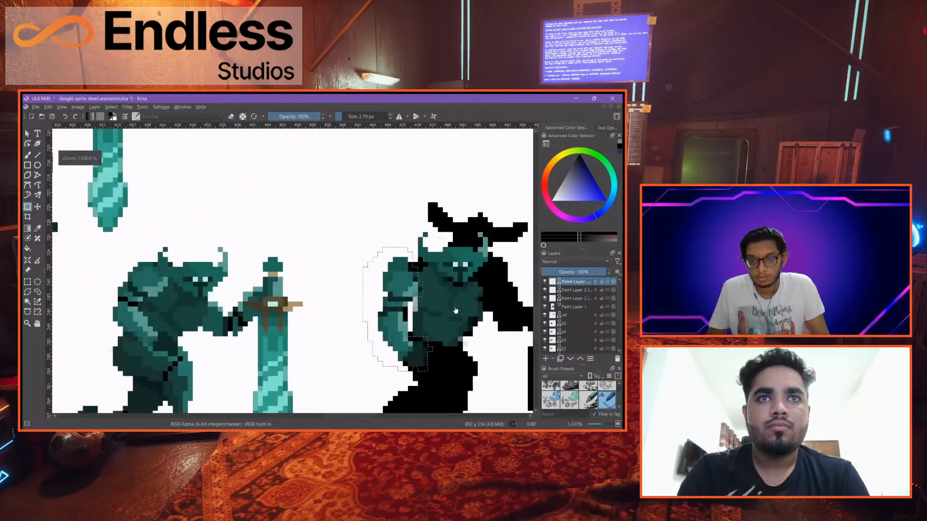
drag(573, 315, 572, 299)
Nudge the copied rear arm's layer into place against the torso and rotate it slightly clockwise
click(398, 325)
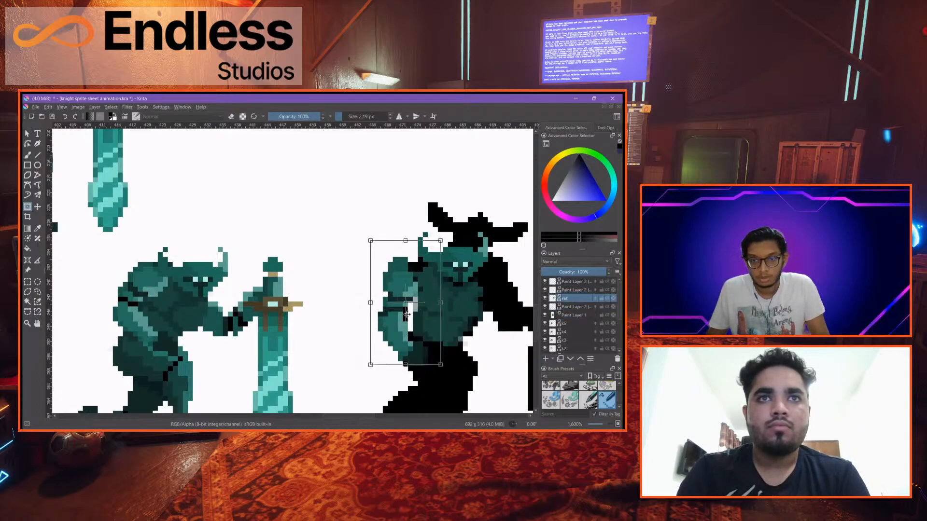
click(573, 282)
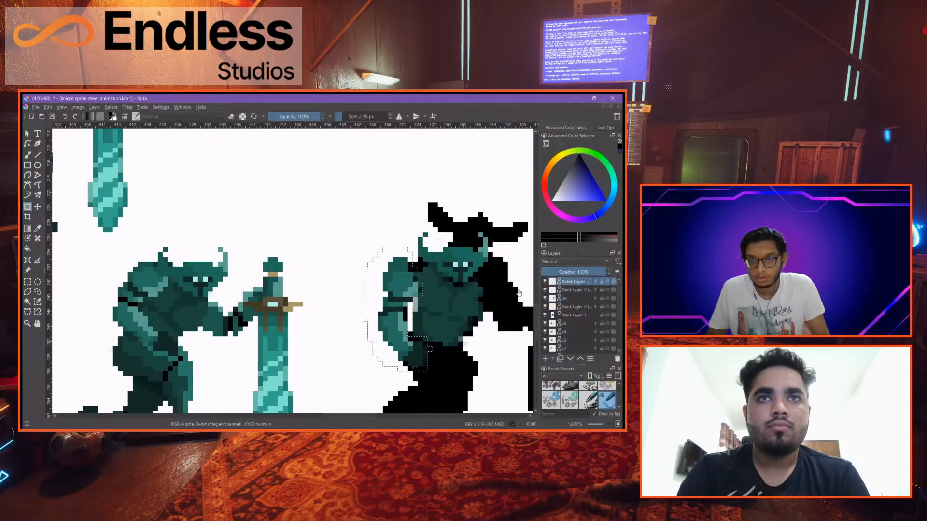
drag(383, 334, 387, 329)
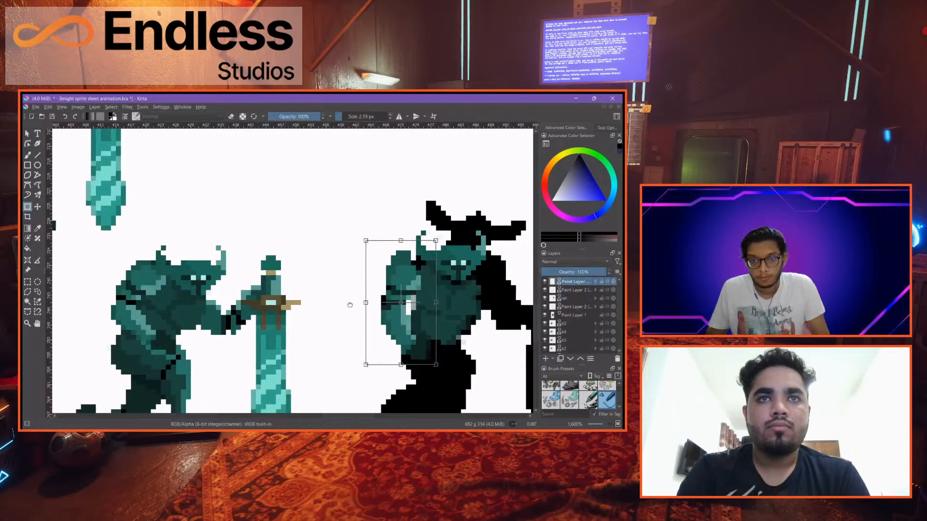
drag(351, 305, 317, 259)
scroll(316, 259, down, 1)
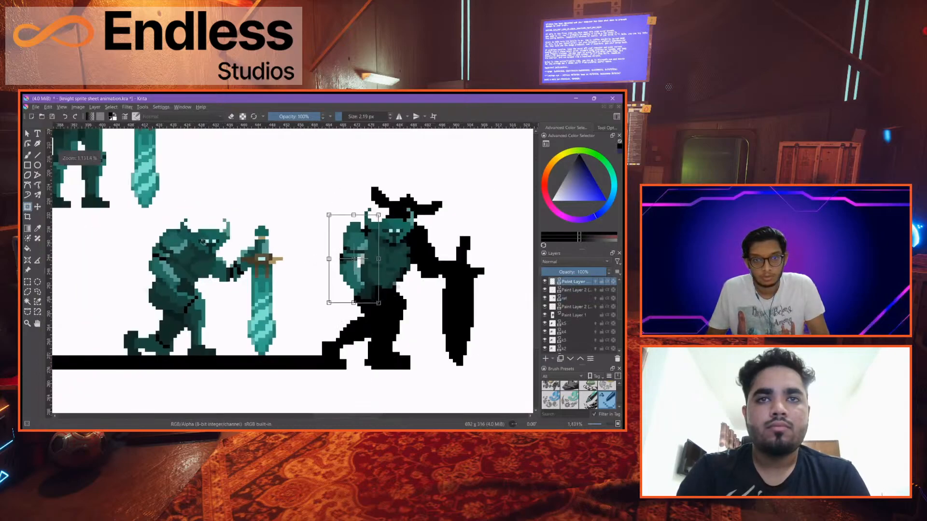
scroll(294, 275, up, 1)
drag(414, 322, 401, 330)
key(Return)
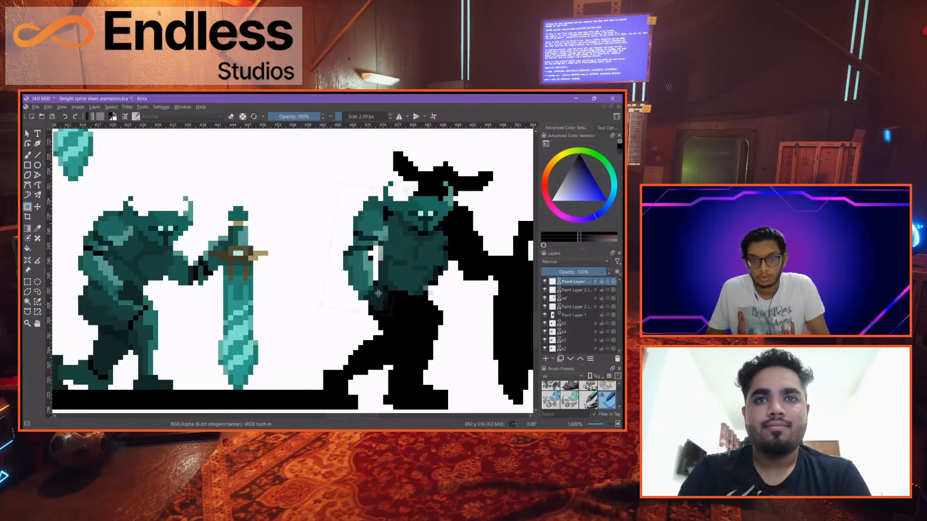
Rotate the copied rear arm a little further clockwise, apply the transform and clear the selection
click(378, 293)
scroll(434, 305, down, 2)
scroll(437, 312, up, 2)
drag(400, 309, 393, 313)
key(Return)
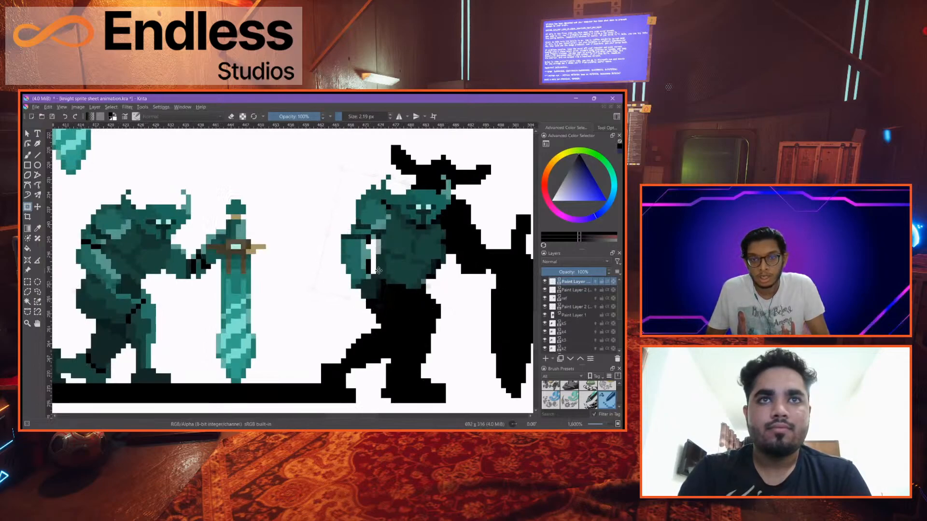
click(379, 270)
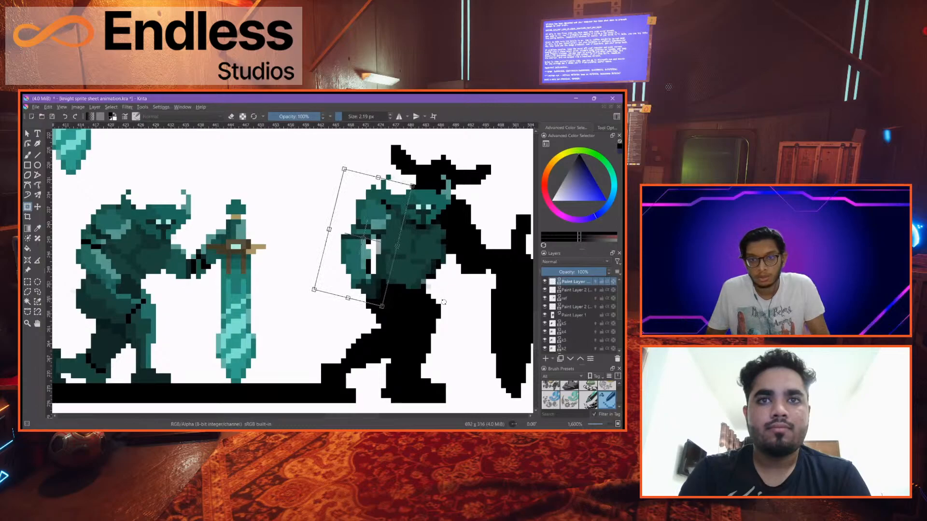
click(25, 158)
key(ctrl+shift+a)
On Paint Layer 1, erase the black silhouette's horned head, shoulder and upper front arm around the copied parts
drag(268, 209, 353, 280)
drag(241, 215, 191, 202)
drag(324, 265, 257, 209)
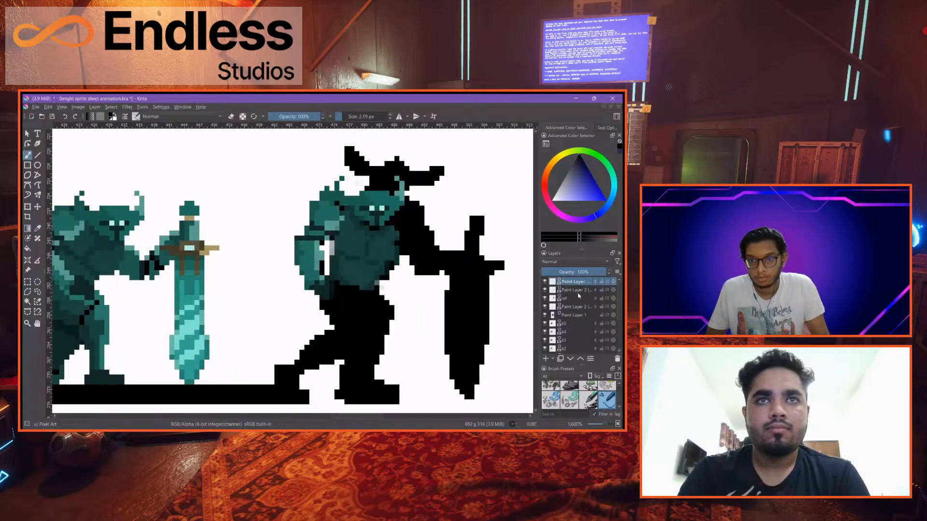
drag(577, 295, 574, 293)
click(544, 316)
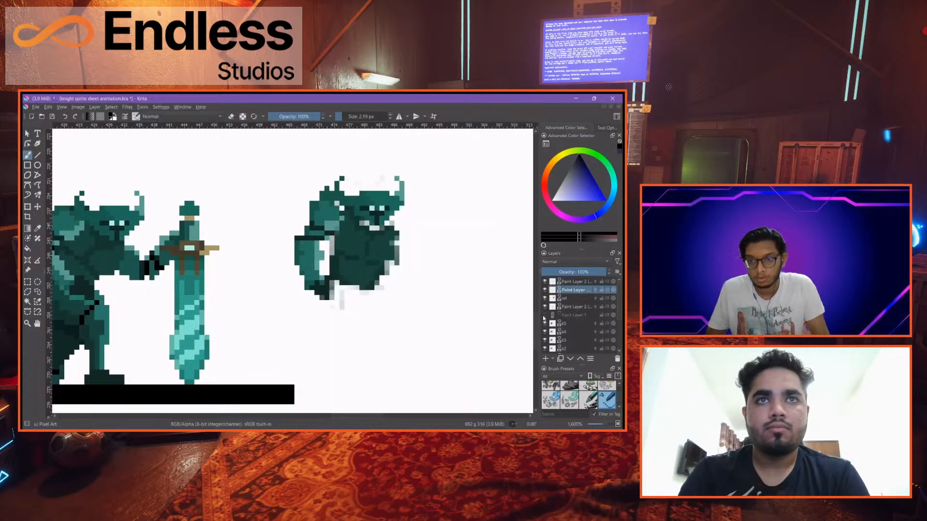
click(545, 316)
click(572, 316)
drag(237, 214, 280, 216)
key(e)
mouse_move(364, 166)
mouse_down()
mouse_move(440, 171)
mouse_move(369, 181)
mouse_move(345, 196)
mouse_move(314, 275)
mouse_move(300, 260)
mouse_up()
key(bracketleft)
key(bracketleft)
mouse_move(377, 242)
mouse_down()
mouse_move(372, 227)
mouse_move(384, 261)
mouse_move(387, 226)
mouse_move(406, 205)
mouse_move(355, 212)
mouse_up()
drag(418, 224, 411, 253)
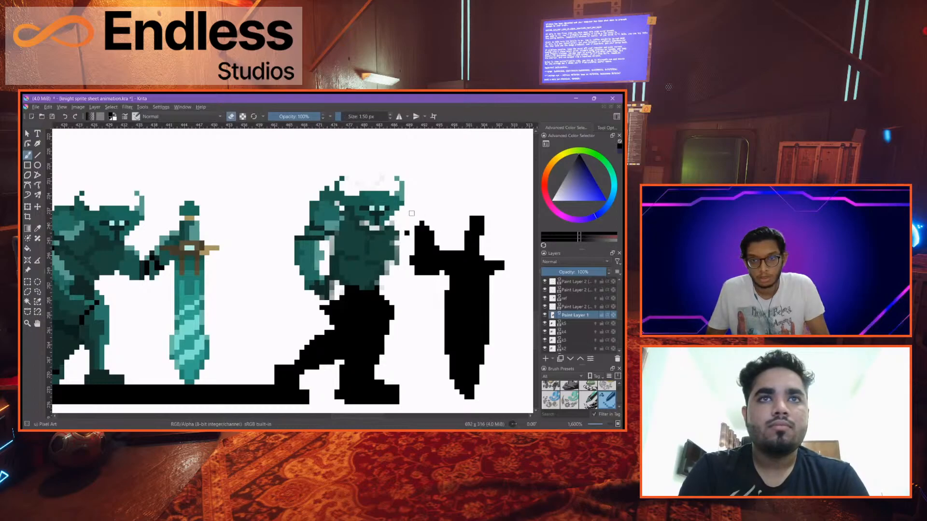
scroll(380, 240, down, 5)
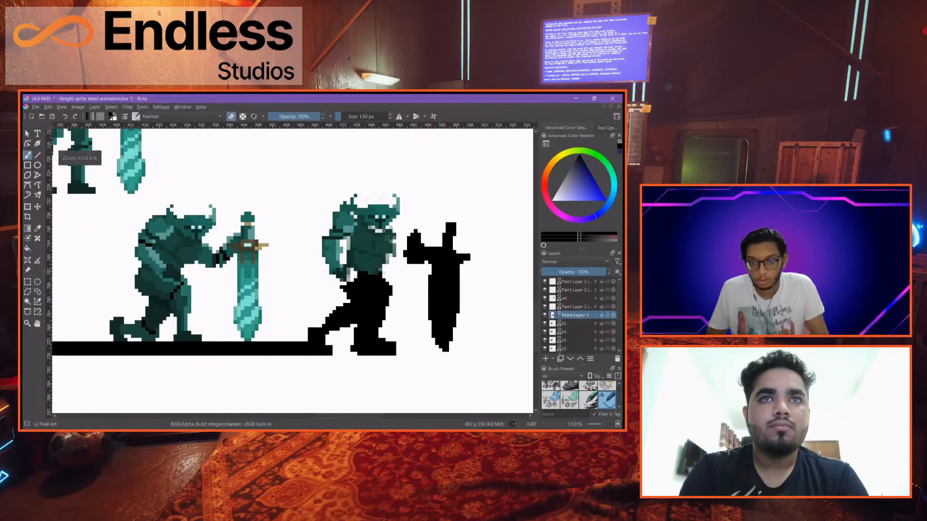
scroll(380, 240, up, 6)
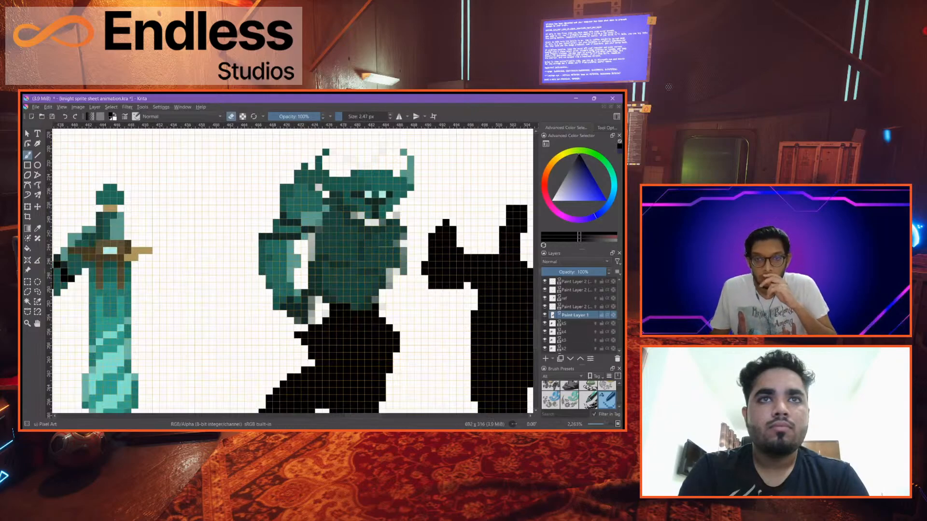
scroll(354, 259, down, 1)
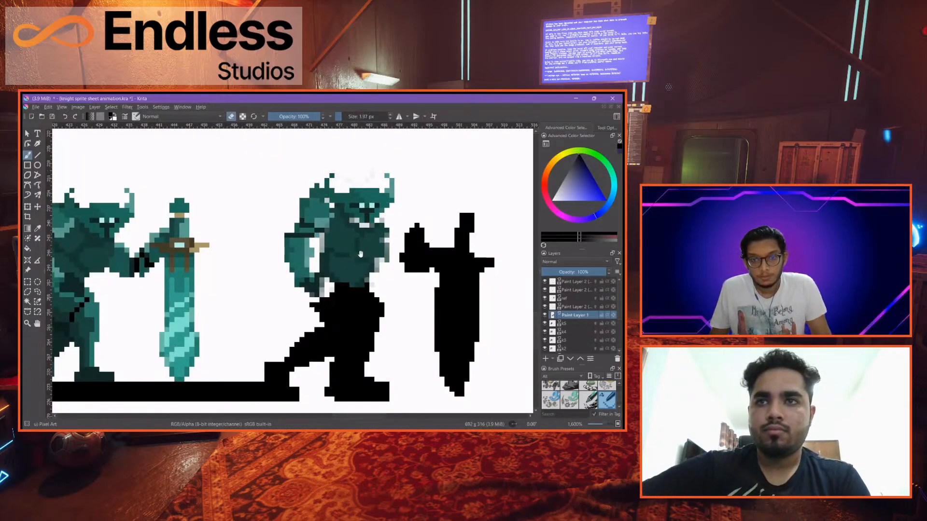
drag(360, 255, 390, 293)
scroll(375, 263, down, 1)
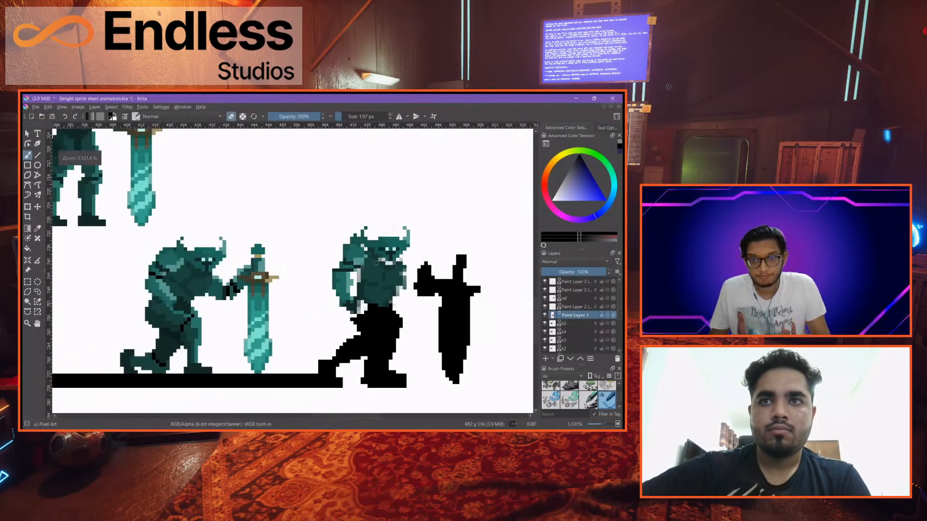
drag(278, 228, 425, 310)
click(545, 299)
click(545, 298)
click(576, 299)
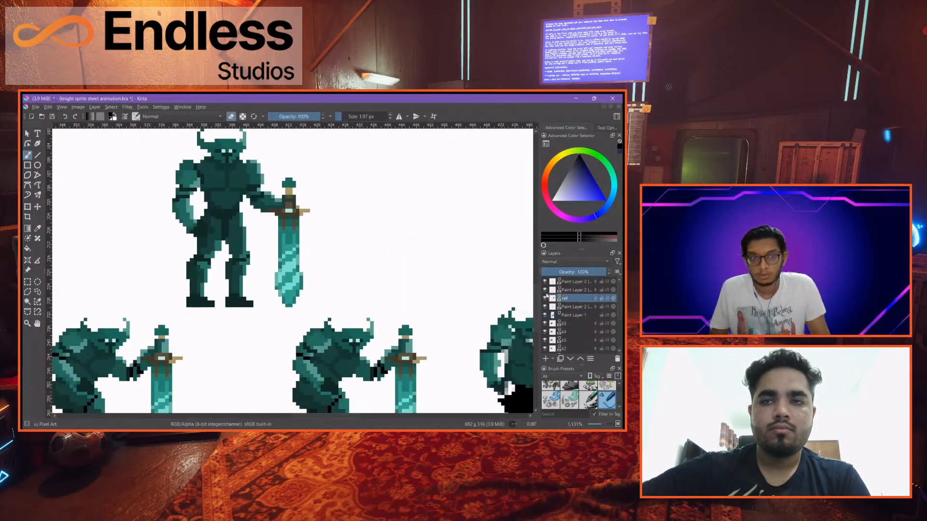
click(37, 292)
scroll(230, 257, down, 2)
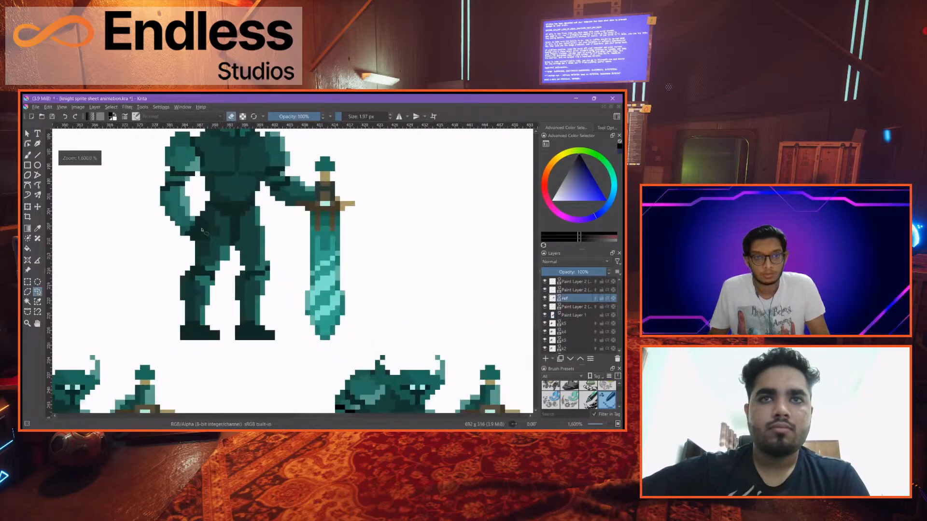
drag(276, 285, 250, 238)
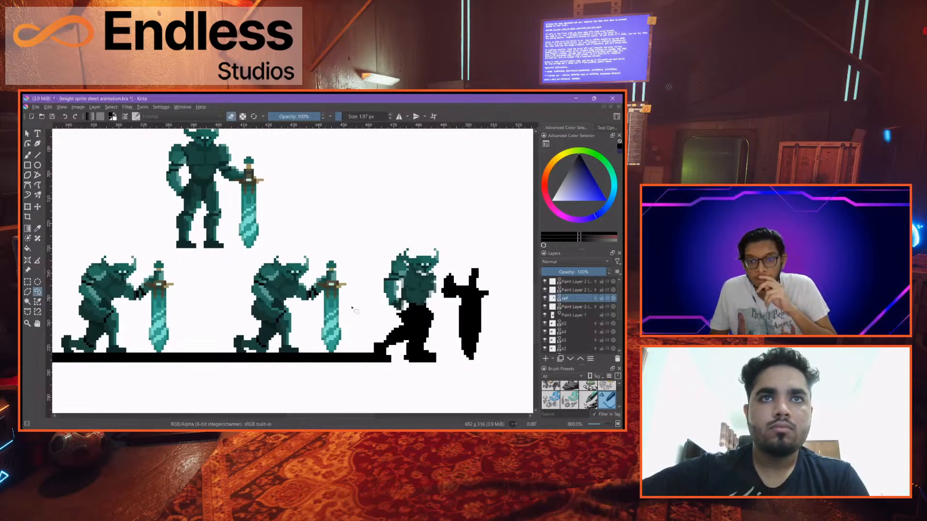
key(b)
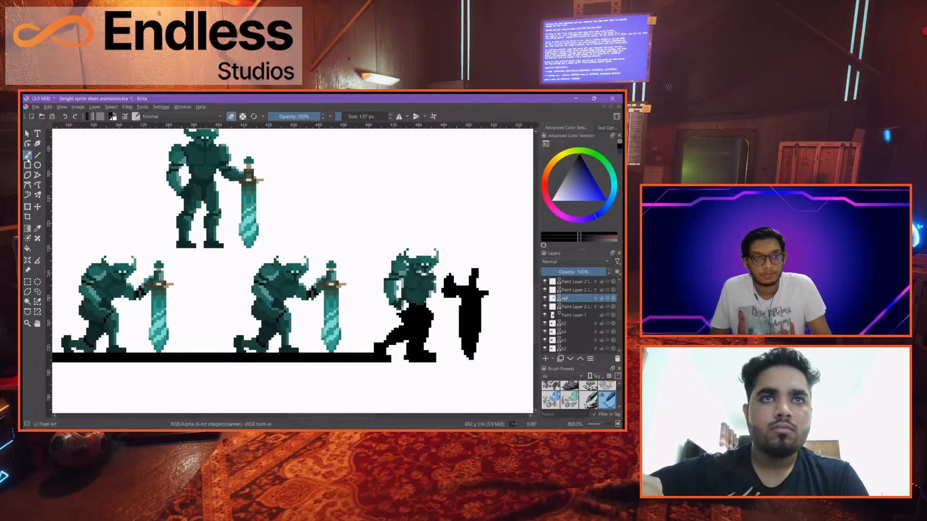
Add a new paint layer at the top of the stack and rename the arm's layer as right arm
click(546, 359)
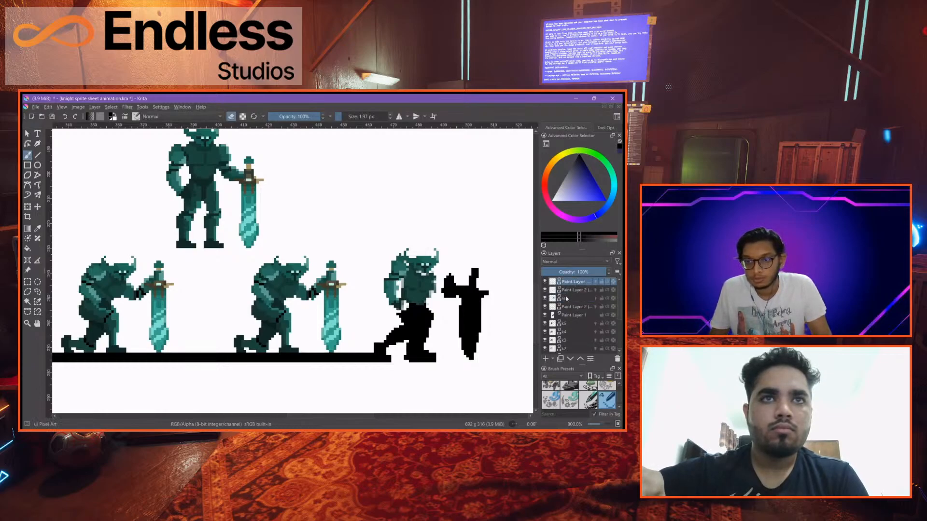
click(547, 359)
click(574, 290)
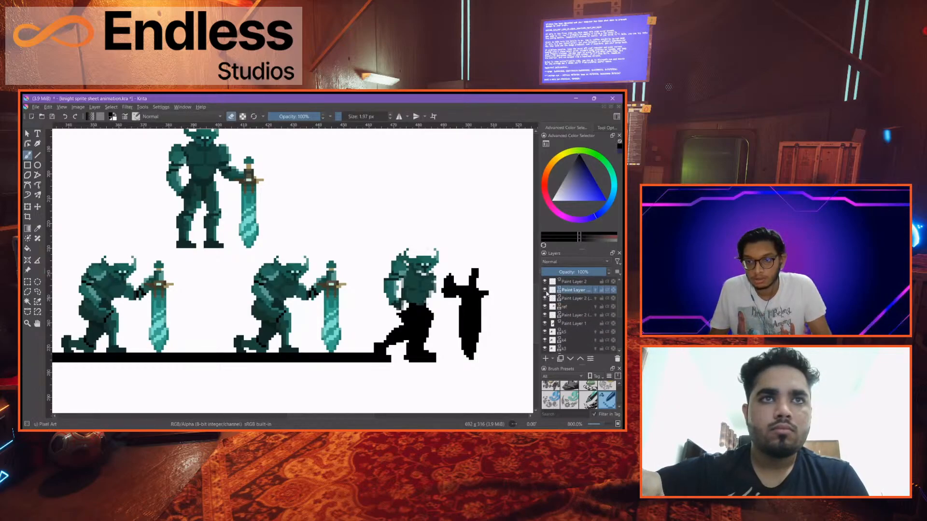
double_click(568, 291)
text(right arm)
key(Return)
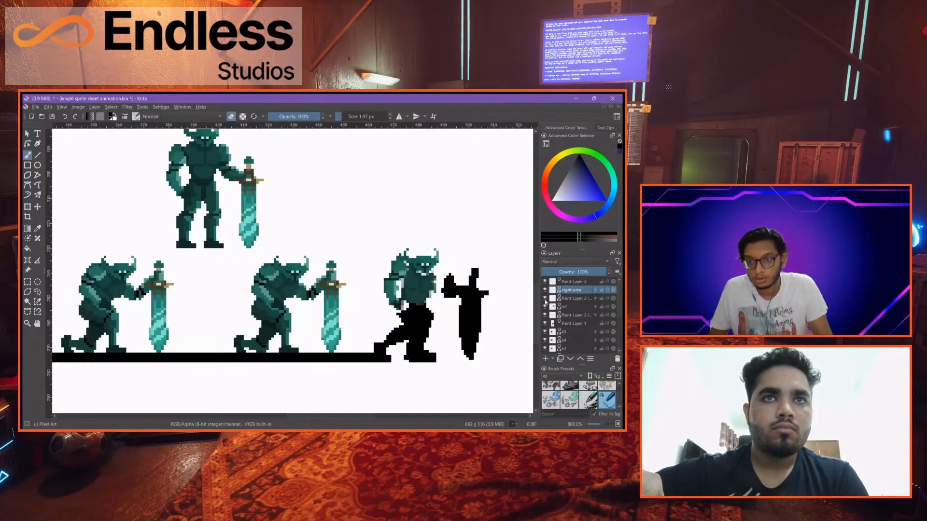
Rename the layer holding the knight's torso as torso
double_click(581, 299)
text(le)
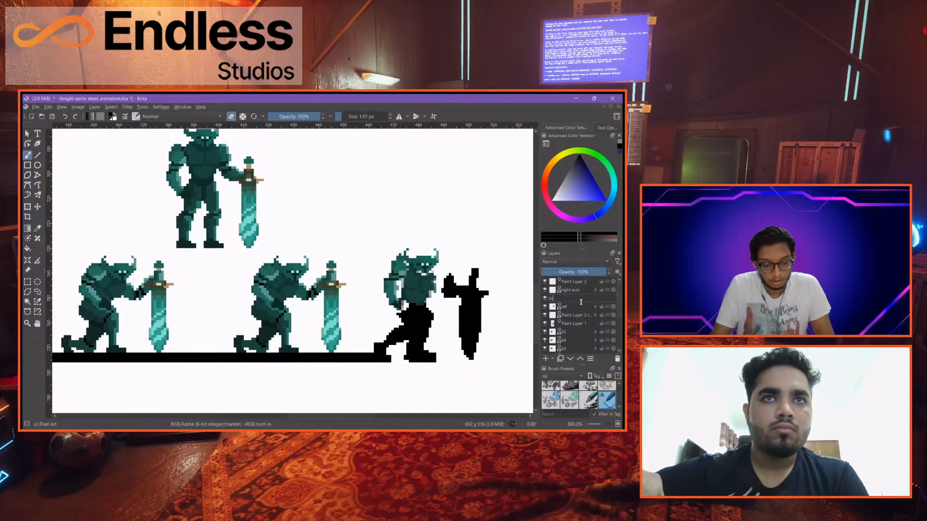
text(ors)
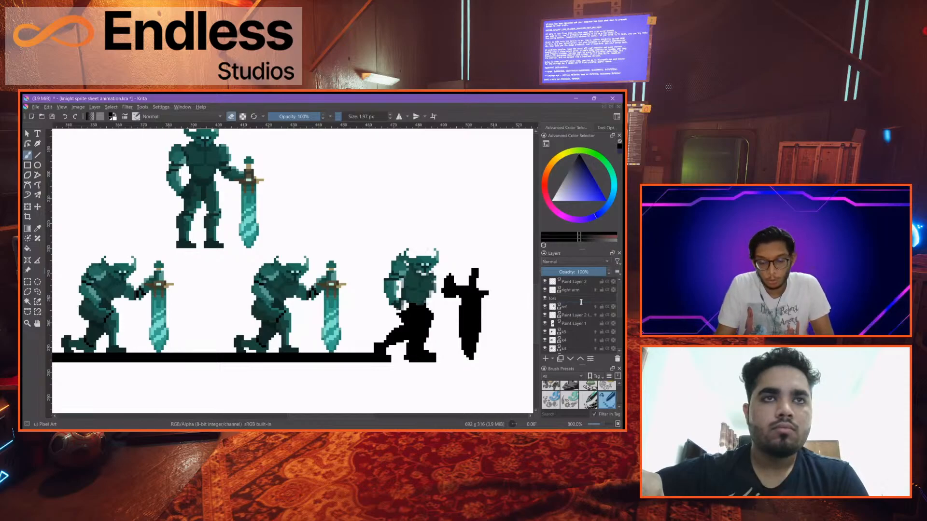
text(o)
key(Return)
Toggle the visibility of the ref, torso and topmost paint layers to check what each one contains
click(545, 307)
click(545, 308)
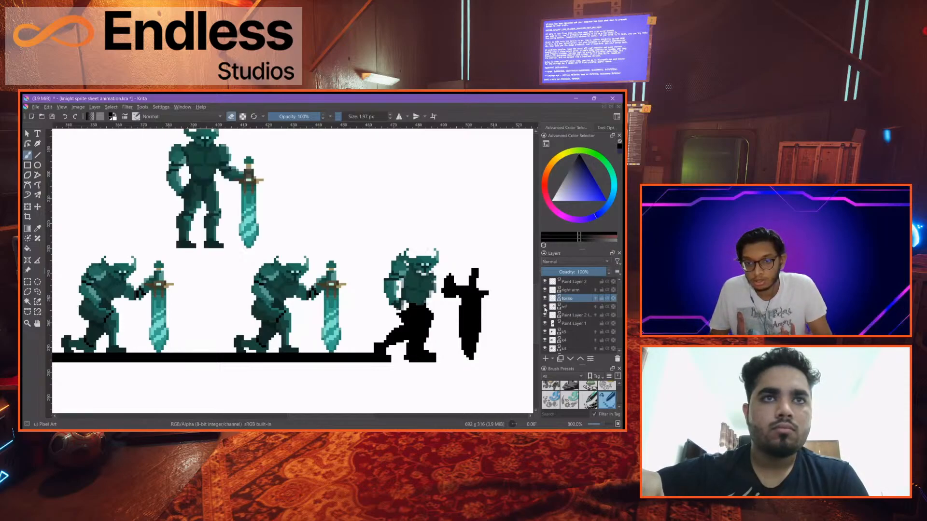
click(564, 291)
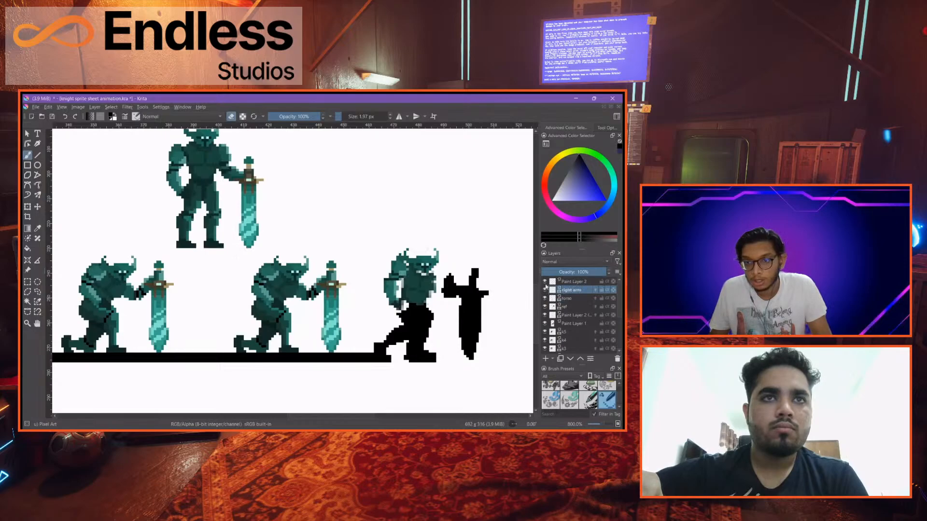
scroll(432, 304, up, 2)
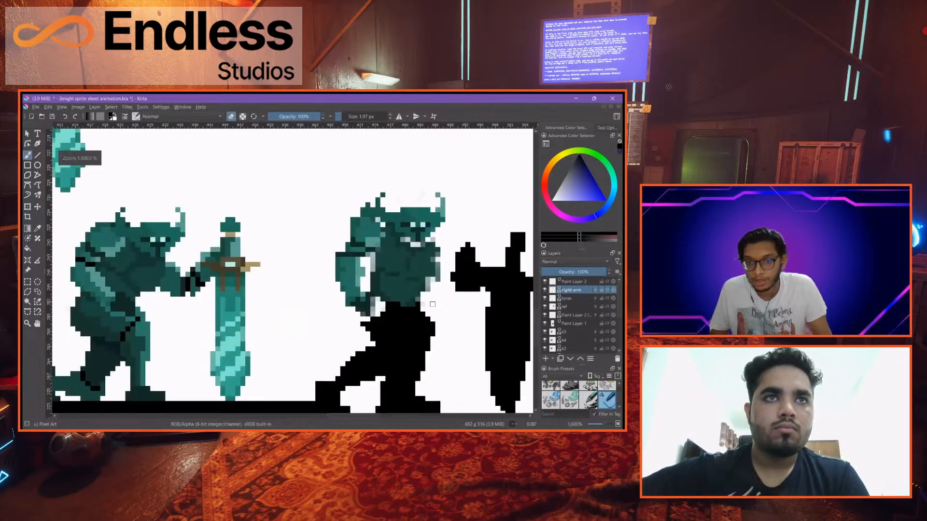
drag(447, 314, 438, 292)
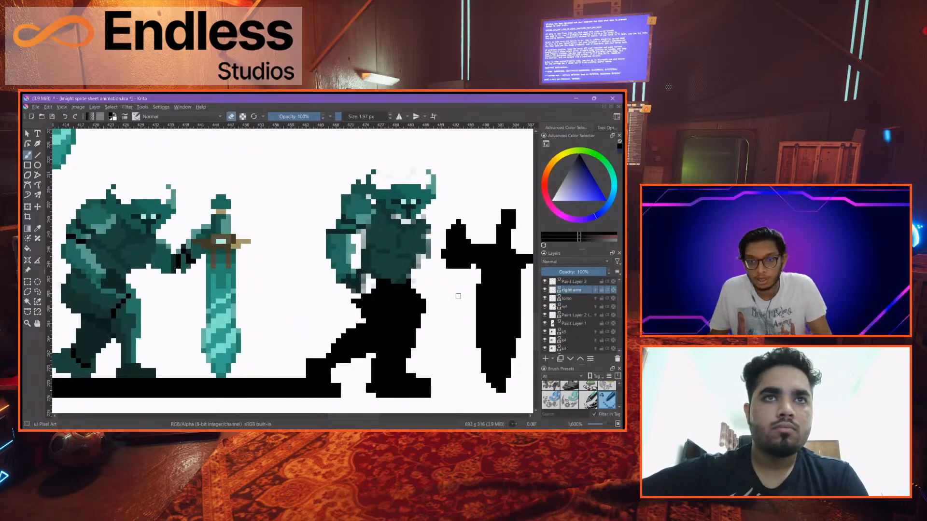
click(545, 299)
click(545, 299)
click(545, 282)
click(545, 281)
click(545, 299)
click(544, 299)
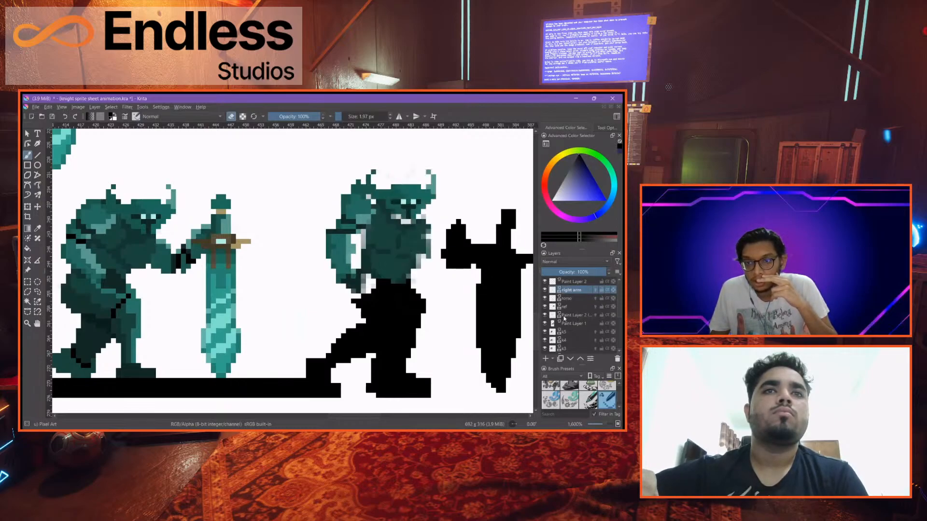
Rename the layer holding the copied helmet as head
double_click(564, 315)
text(head)
key(Return)
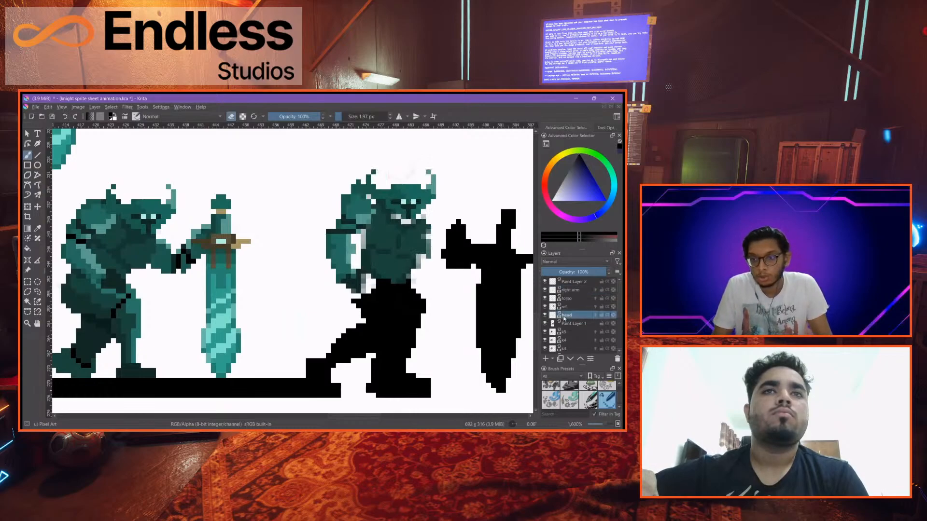
Try to shift the torso layer sideways under the helmet with the Transform tool, undo the moves and return to the brush
scroll(398, 247, up, 3)
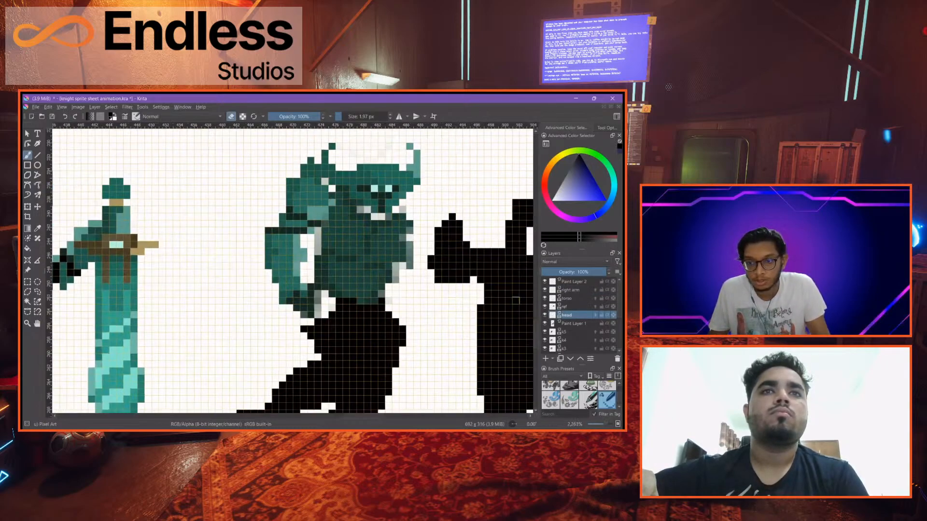
click(28, 207)
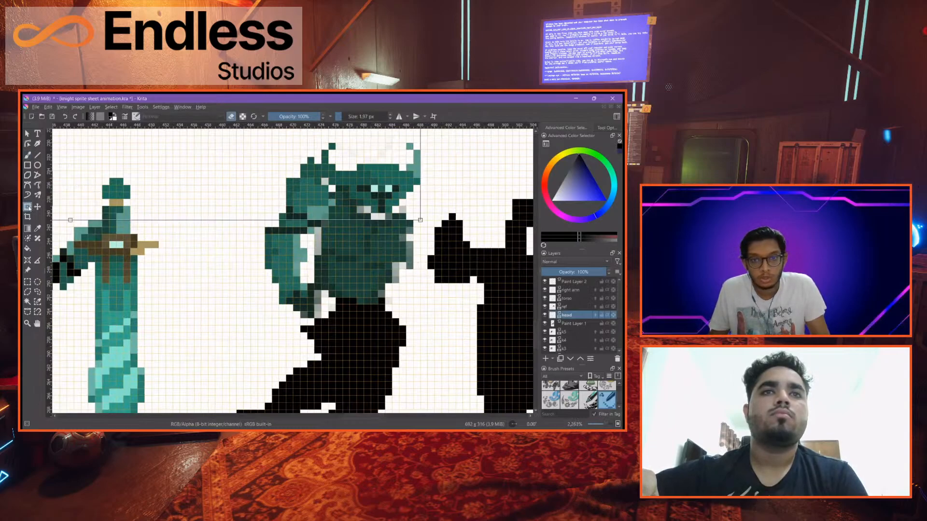
click(567, 297)
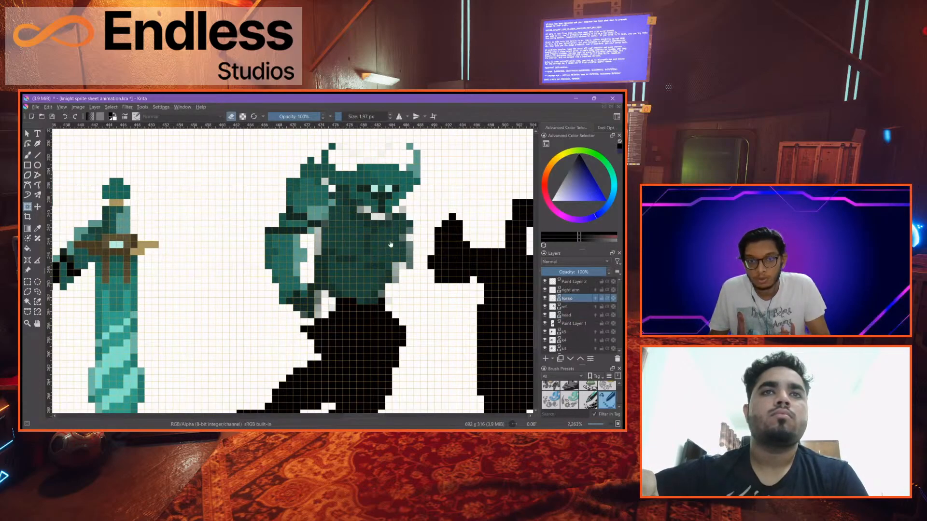
scroll(241, 210, down, 5)
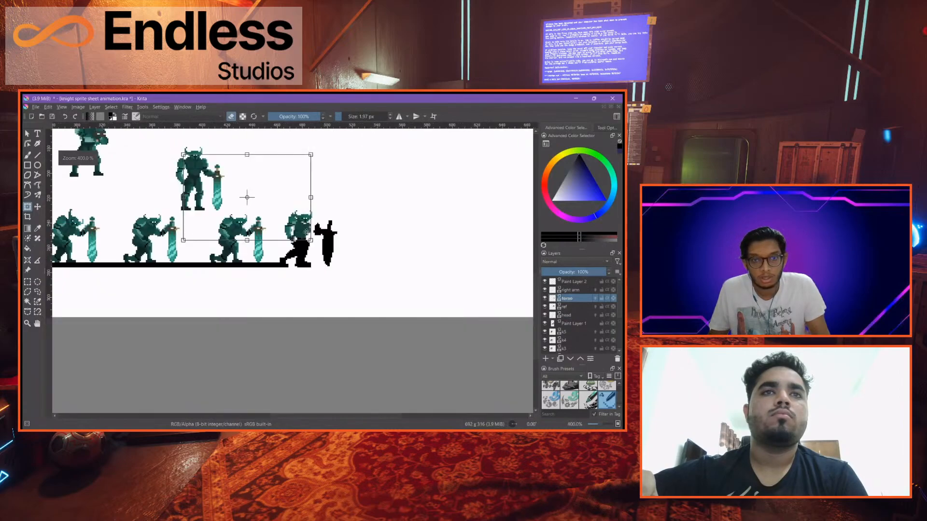
scroll(247, 197, up, 6)
drag(292, 219, 322, 209)
drag(249, 197, 278, 244)
drag(335, 256, 301, 250)
key(ctrl+z)
key(ctrl+z)
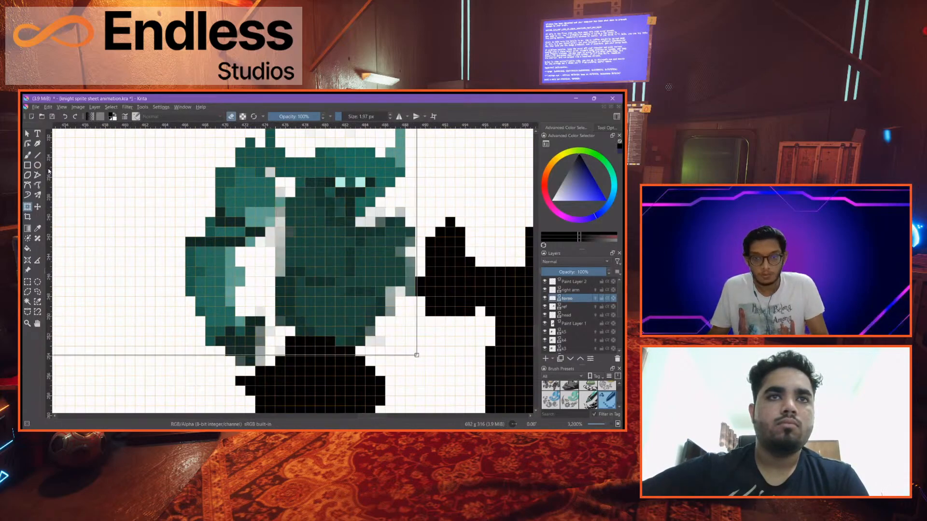
click(28, 155)
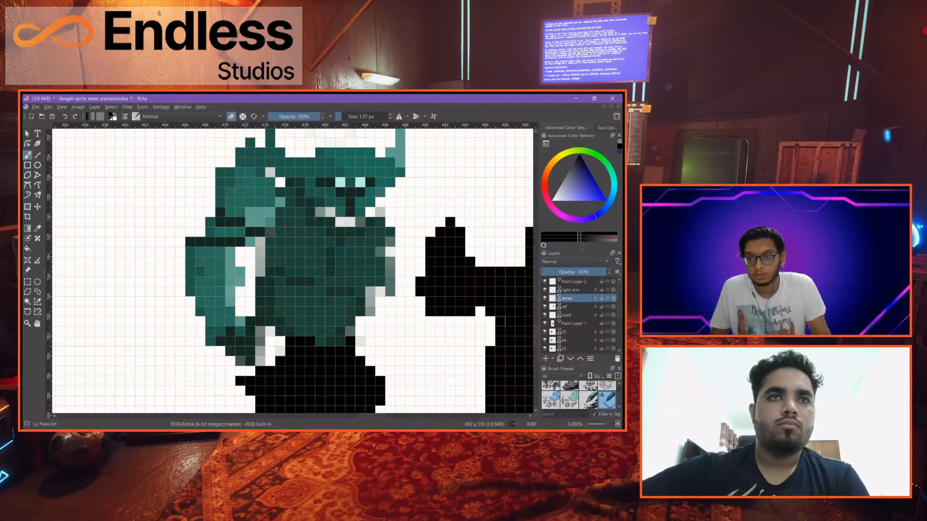
Toggle the visibility of the torso layer and Paint Layer 2 to check their contents, and make Paint Layer 2 active
click(545, 299)
click(546, 299)
drag(388, 302, 401, 231)
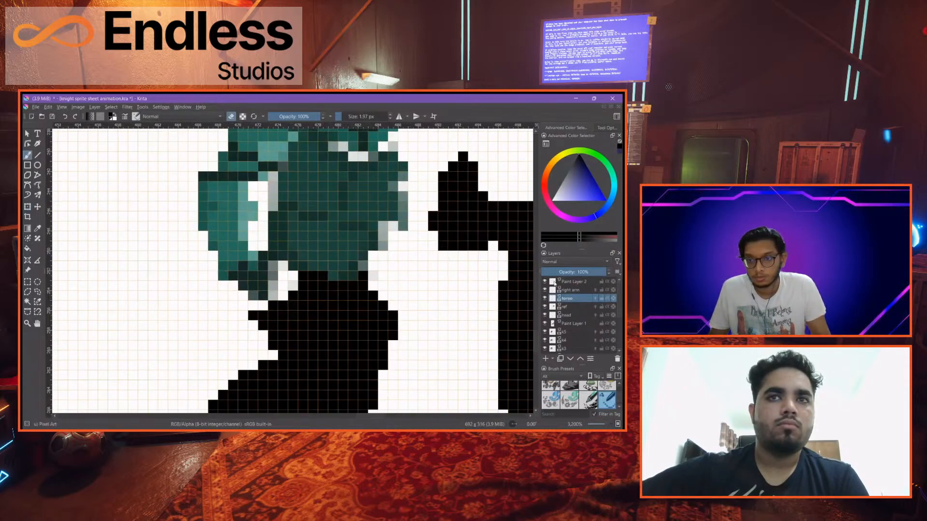
click(572, 281)
click(545, 282)
click(545, 281)
Sample the dark teal from the crouching knight's thigh as the brush colour
scroll(440, 256, down, 2)
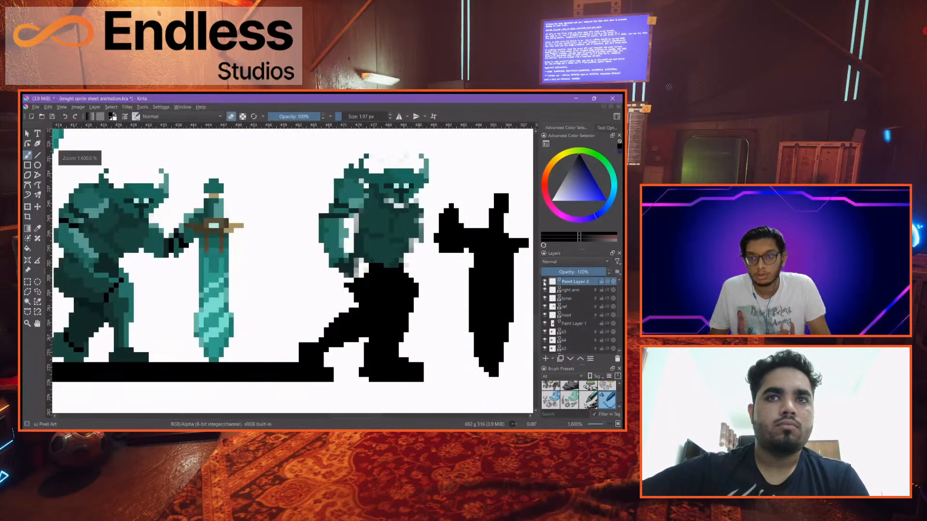
scroll(426, 226, down, 2)
drag(426, 226, 407, 276)
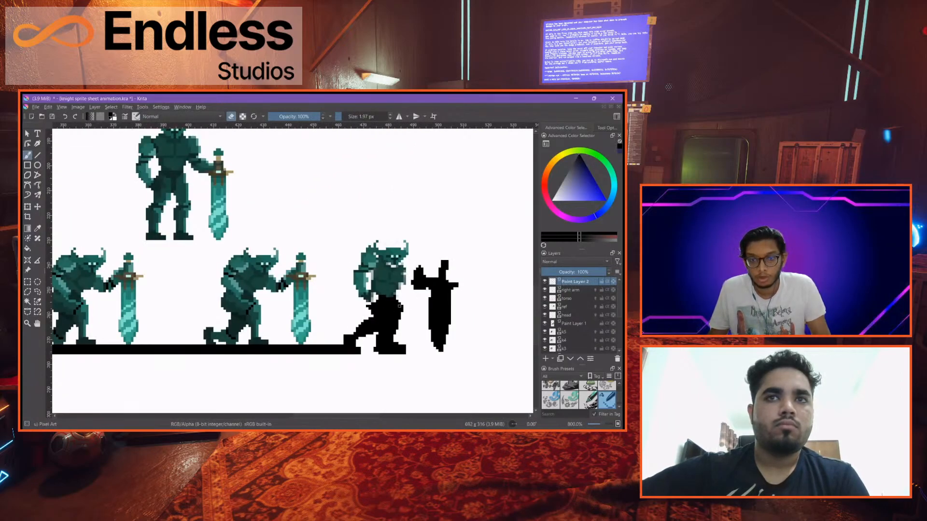
scroll(400, 305, up, 3)
scroll(424, 314, down, 4)
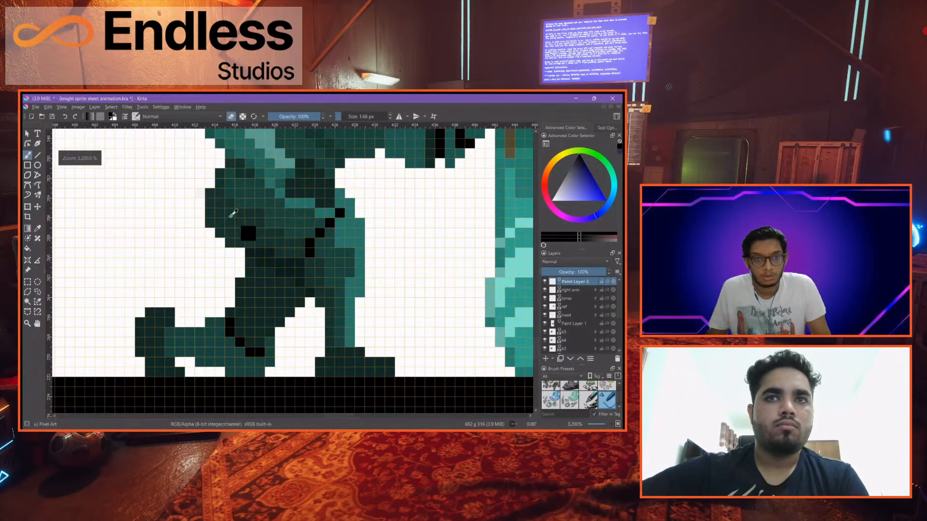
ctrl+click(230, 216)
Paint the rising knight's right thigh in dark teal over the black silhouette, from the hip below the torso down to the knee
scroll(277, 224, down, 3)
drag(414, 228, 332, 239)
scroll(359, 235, up, 2)
scroll(366, 237, up, 2)
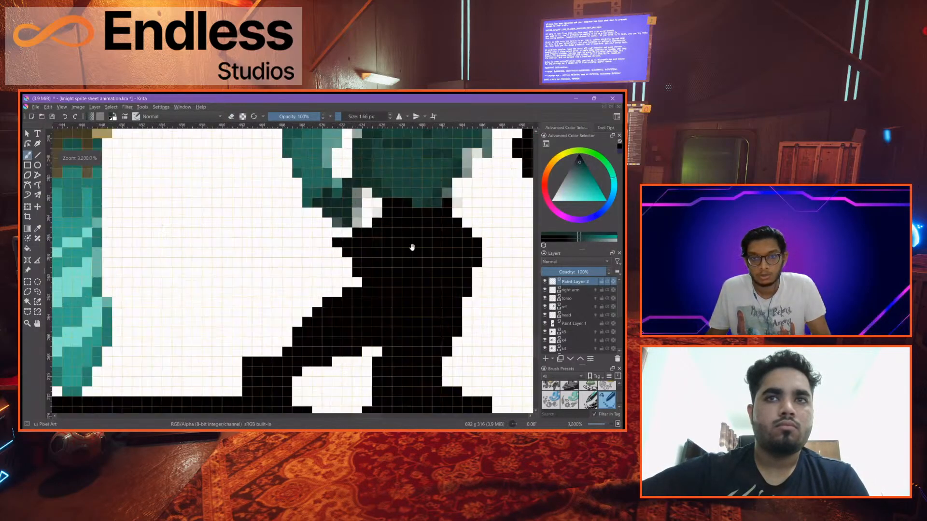
drag(291, 209, 280, 261)
key(ctrl+z)
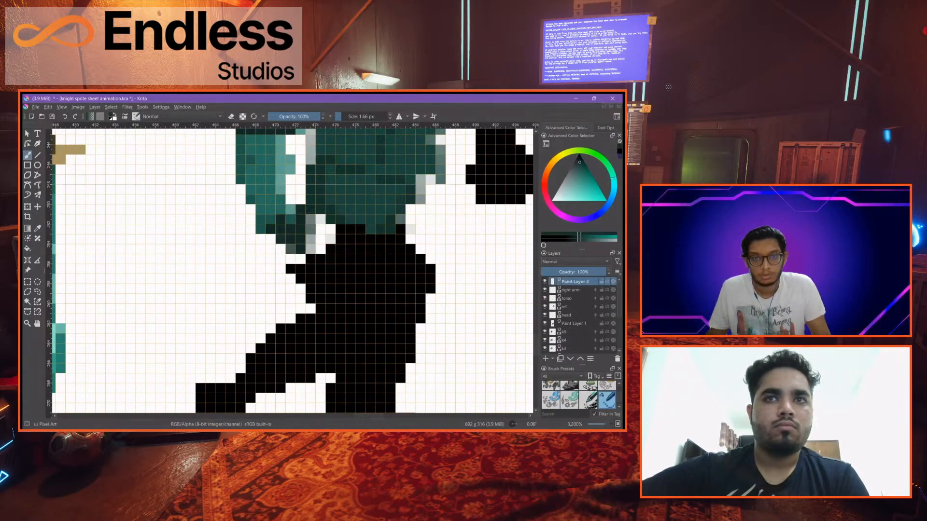
mouse_move(290, 219)
mouse_down()
mouse_move(291, 270)
mouse_move(331, 250)
mouse_move(341, 228)
mouse_move(361, 259)
mouse_up()
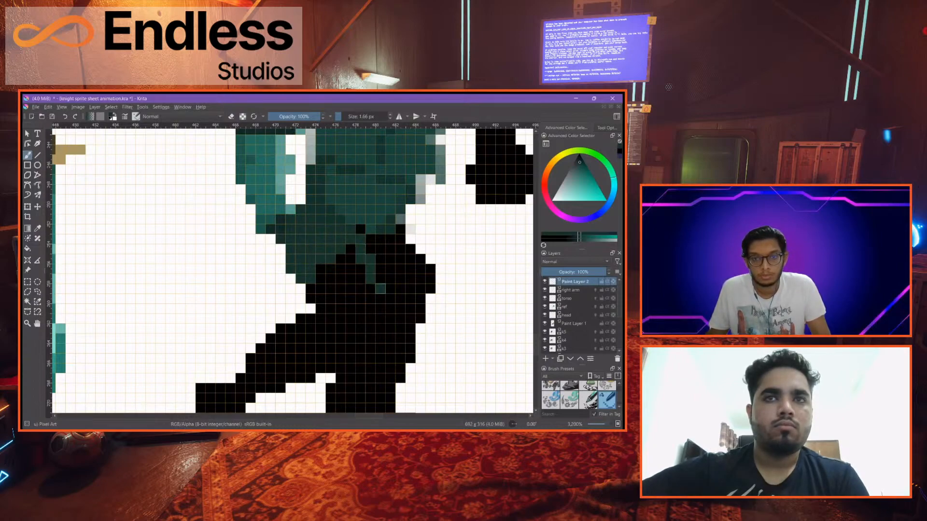
mouse_move(311, 290)
mouse_down()
mouse_move(358, 324)
mouse_move(376, 290)
mouse_move(367, 241)
mouse_move(392, 310)
mouse_move(380, 329)
mouse_move(331, 320)
mouse_move(380, 321)
mouse_move(340, 309)
mouse_move(358, 302)
mouse_move(340, 259)
mouse_move(360, 269)
mouse_move(371, 294)
mouse_up()
key(ctrl+z)
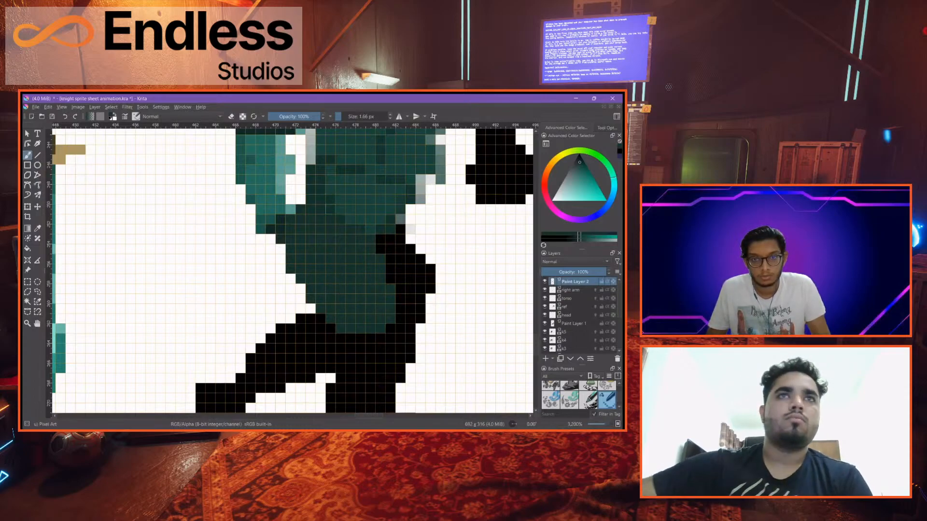
Rename the layer holding the painted thigh as right leg
scroll(351, 247, down, 3)
scroll(383, 265, up, 1)
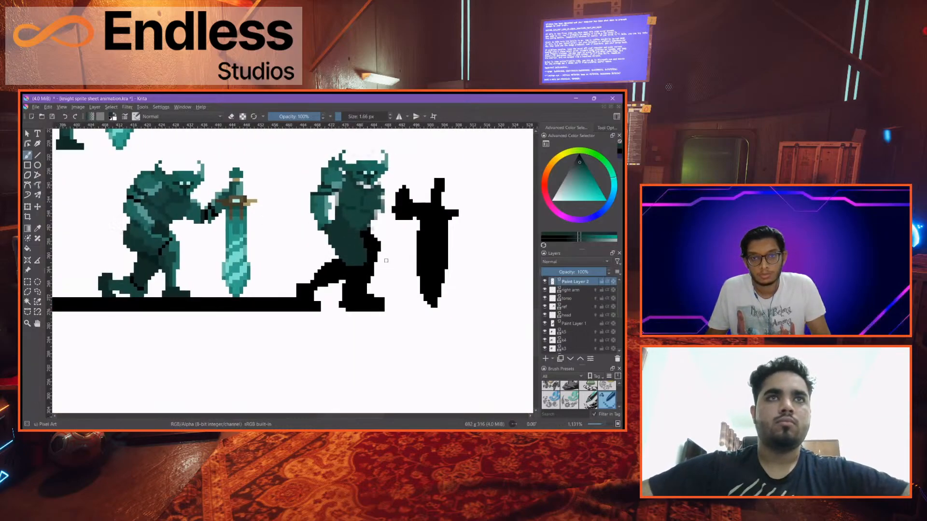
double_click(600, 283)
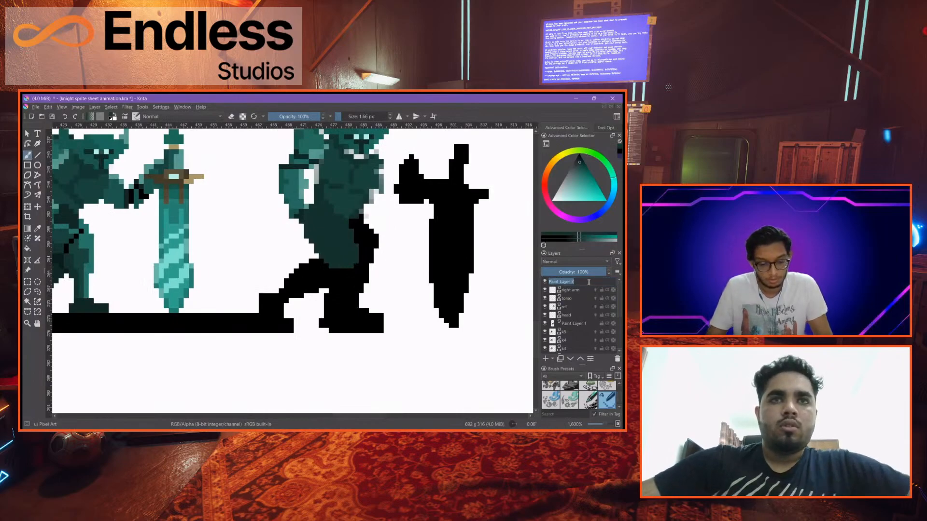
key(BackSpace)
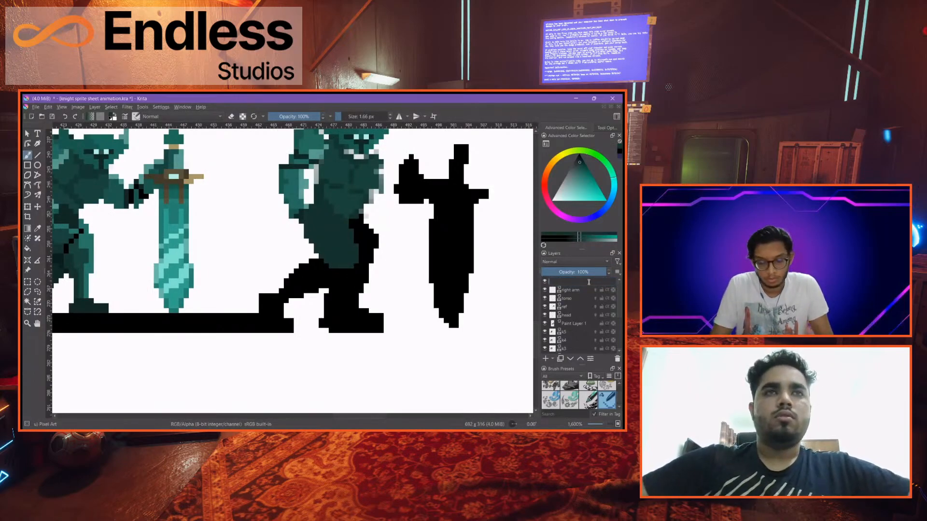
text(right leg)
key(Return)
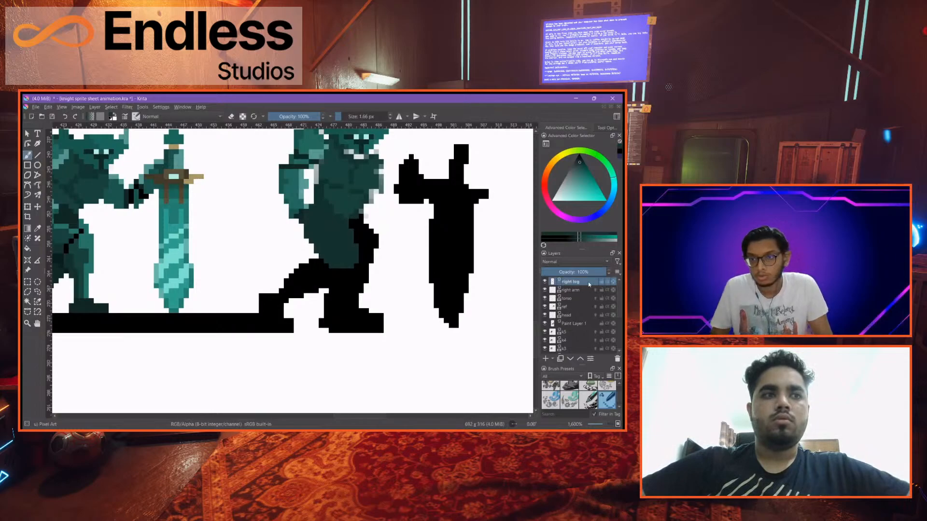
Move the right leg layer directly below the torso layer, and toggle the right leg and right arm layers to check them
drag(587, 289, 583, 305)
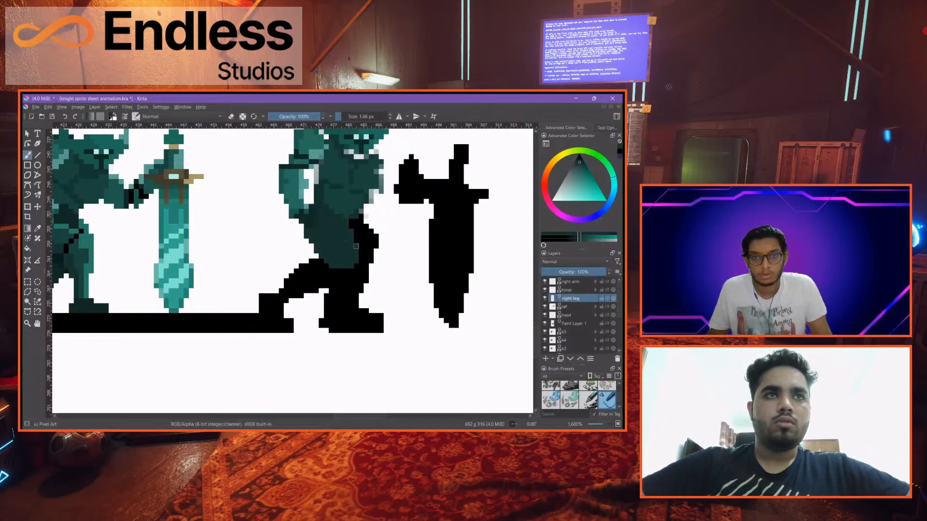
click(544, 298)
click(544, 299)
scroll(315, 241, up, 1)
scroll(315, 242, down, 1)
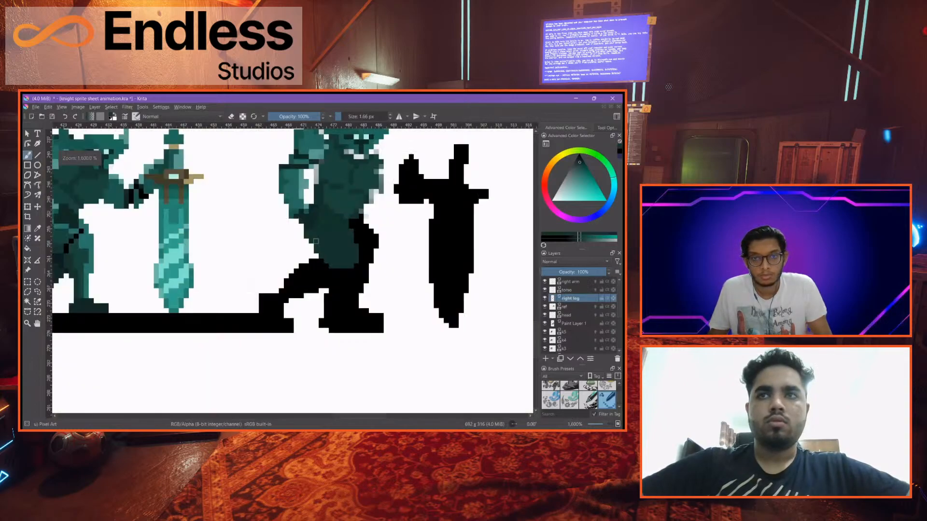
click(545, 283)
click(545, 284)
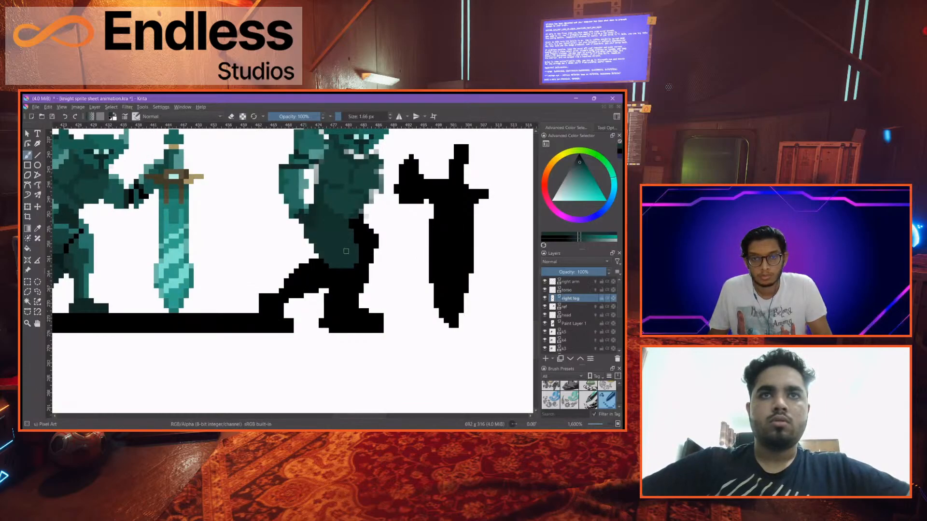
Outline the right leg's knee and shin in dark teal below the painted thigh, over the black silhouette
scroll(347, 251, down, 1)
scroll(346, 251, up, 2)
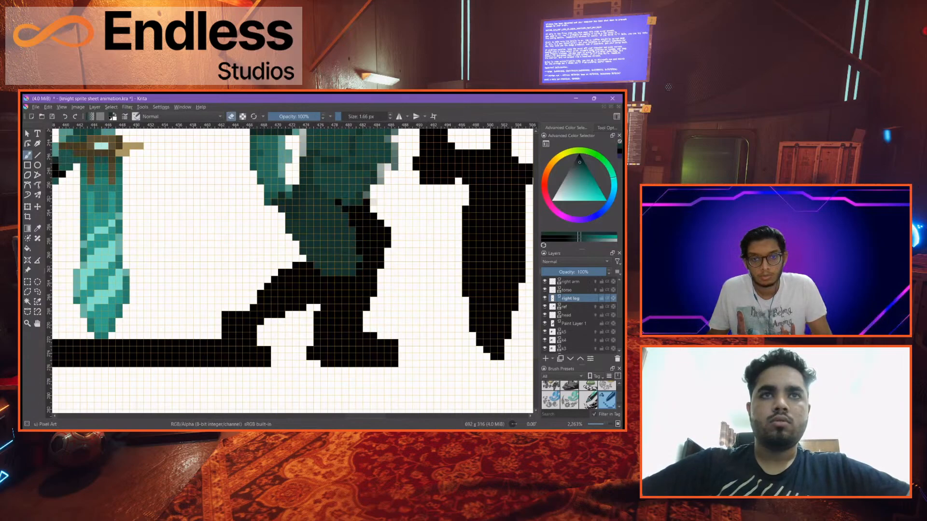
scroll(293, 270, down, 3)
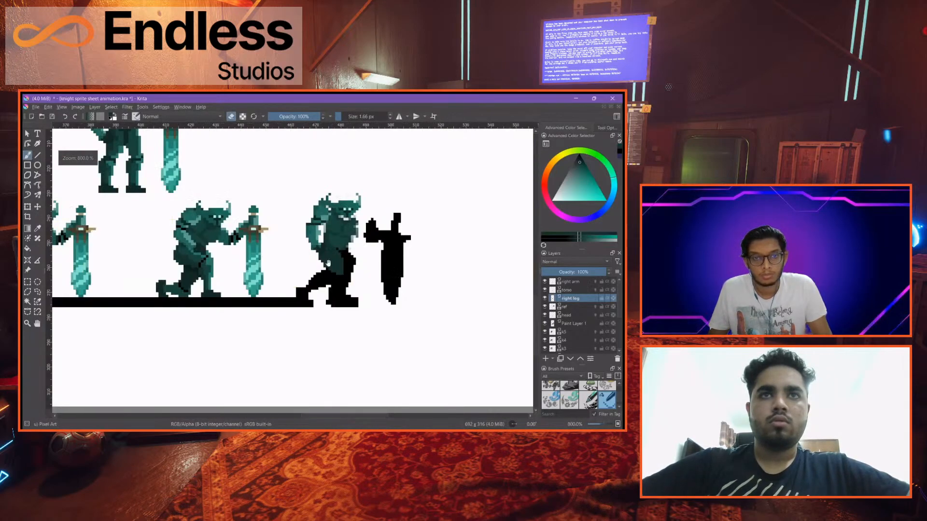
scroll(368, 268, up, 2)
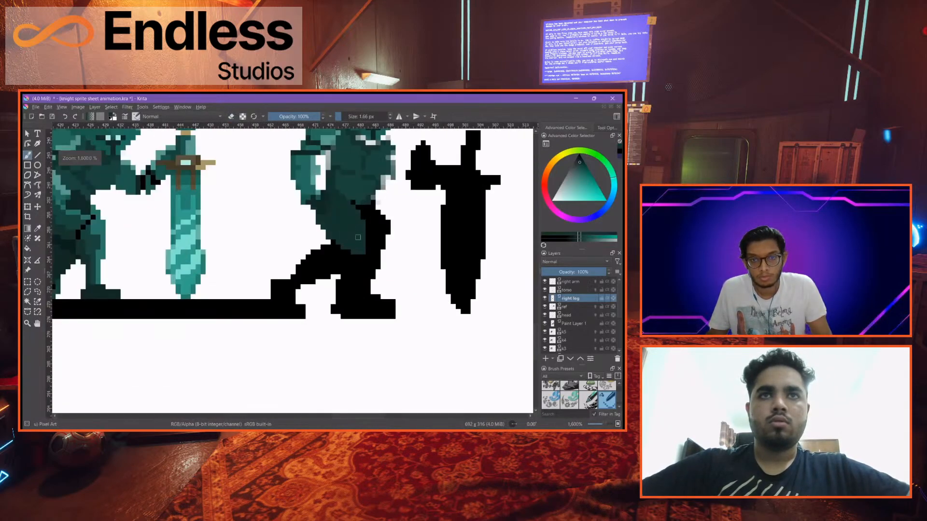
scroll(358, 237, up, 2)
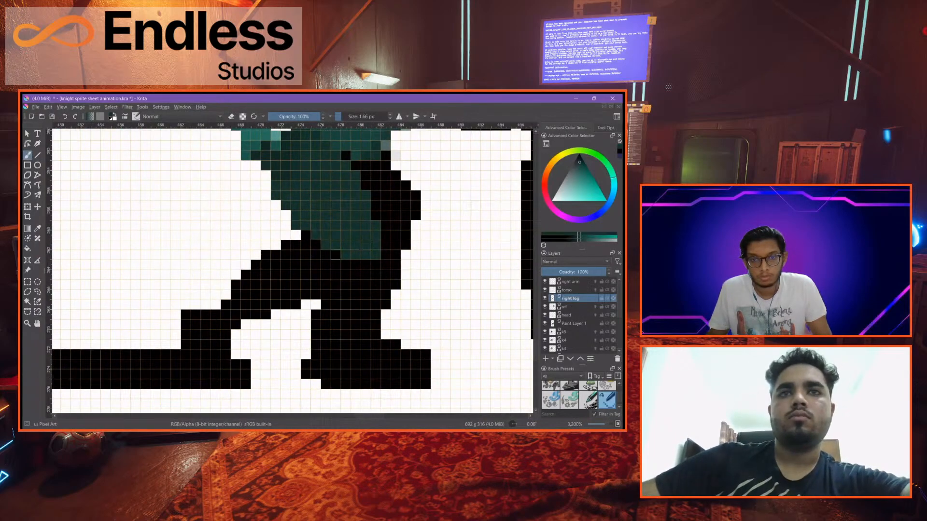
drag(335, 255, 326, 315)
drag(385, 245, 356, 304)
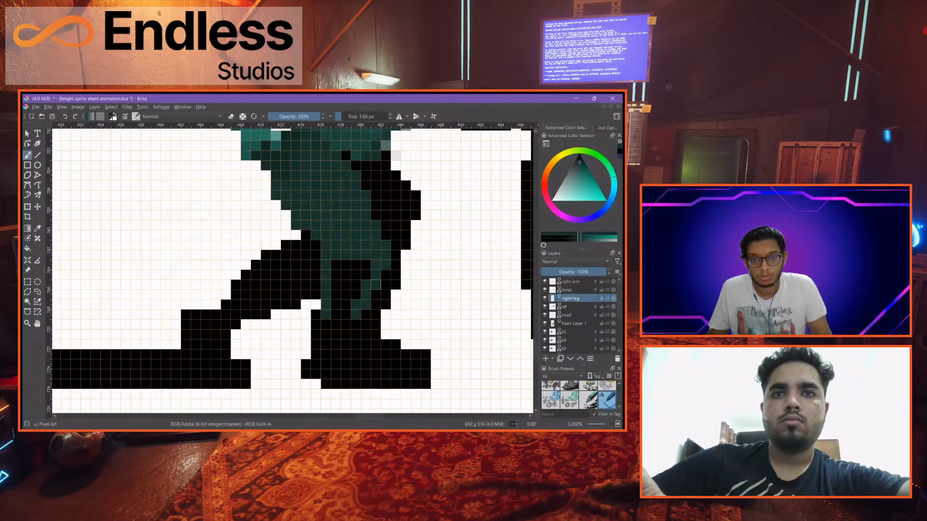
Paint the knight's right shin and foot in dark teal over the black silhouette on the right leg layer
scroll(346, 261, down, 2)
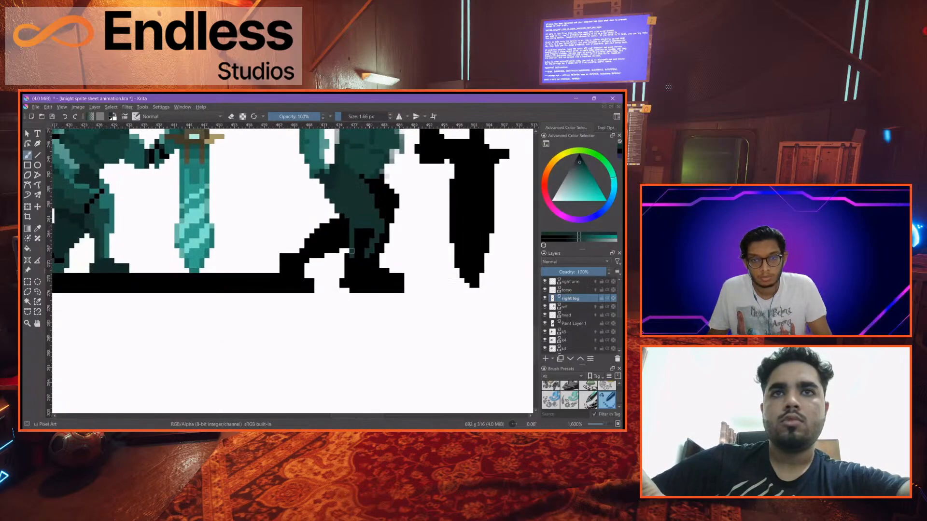
scroll(352, 271, up, 2)
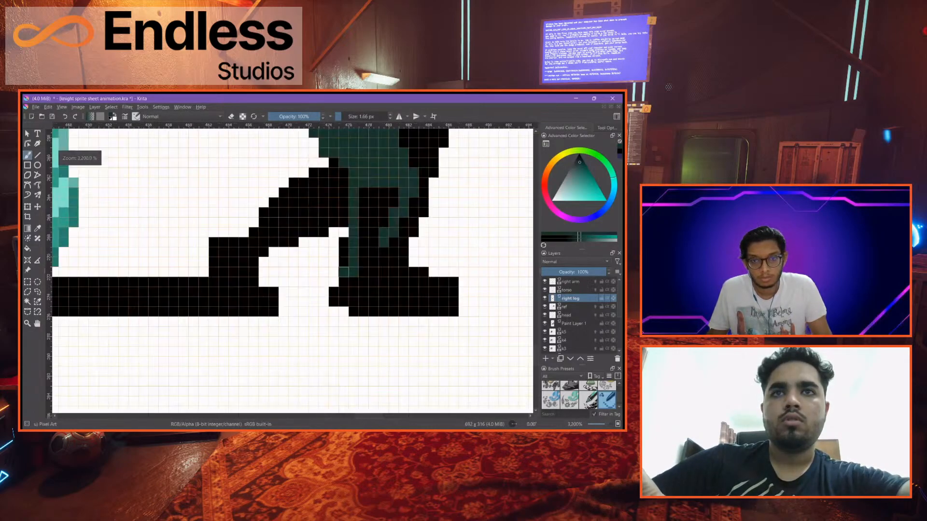
scroll(352, 280, down, 4)
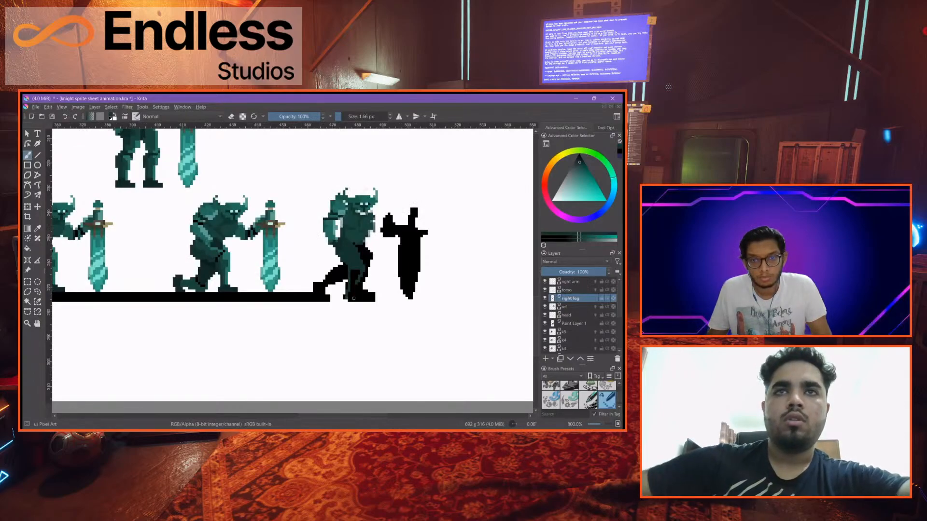
scroll(351, 295, up, 4)
mouse_move(386, 279)
mouse_down()
mouse_move(415, 278)
mouse_move(416, 298)
mouse_up()
mouse_move(327, 309)
mouse_down()
mouse_move(406, 308)
mouse_move(406, 298)
mouse_move(375, 289)
mouse_move(355, 288)
mouse_move(416, 309)
mouse_up()
mouse_move(341, 300)
mouse_down()
mouse_move(344, 195)
mouse_move(346, 263)
mouse_move(367, 189)
mouse_up()
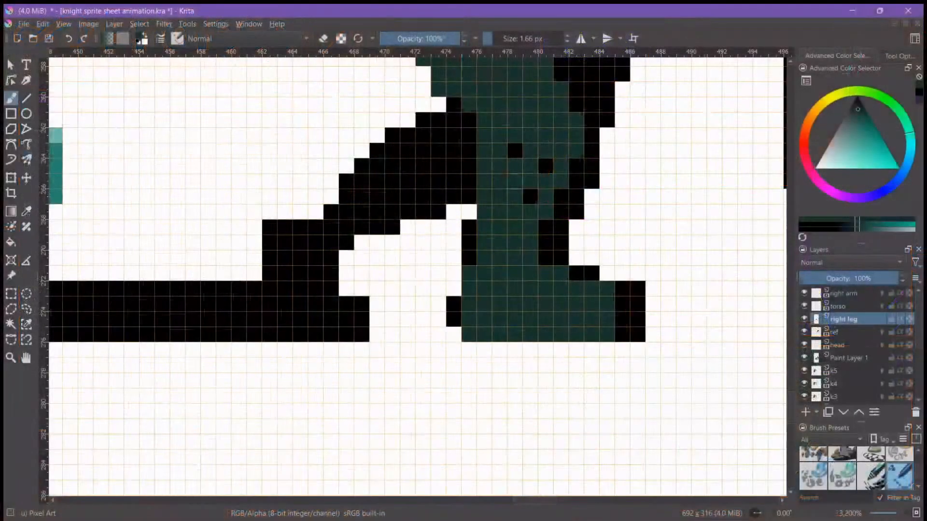
drag(545, 166, 530, 196)
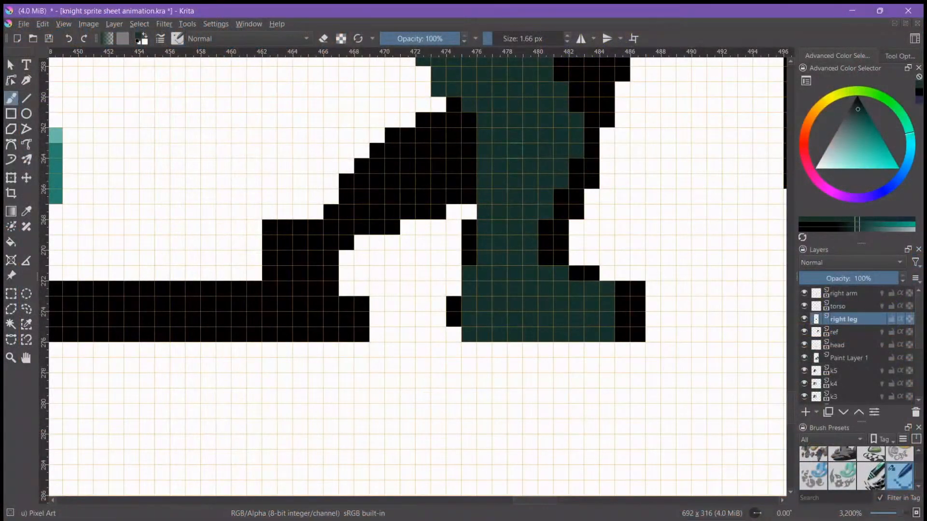
scroll(488, 319, down, 2)
key(c)
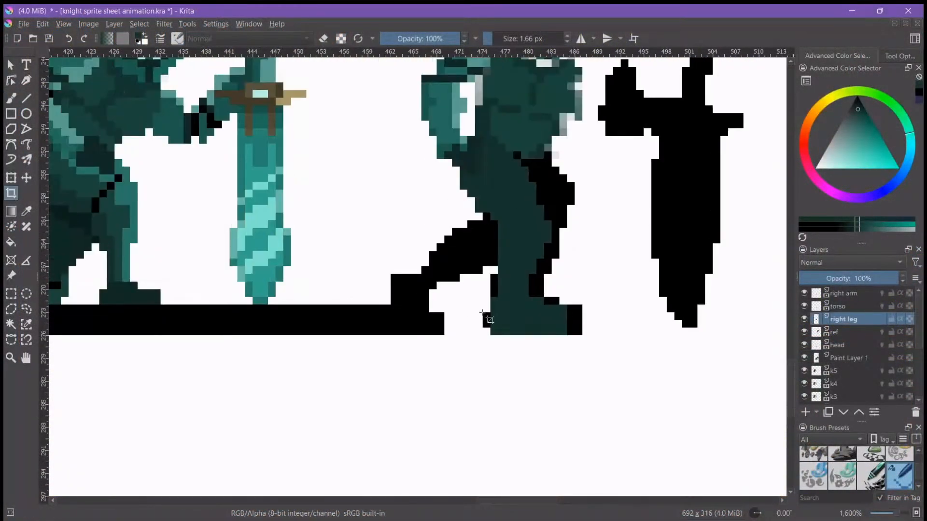
drag(488, 318, 519, 324)
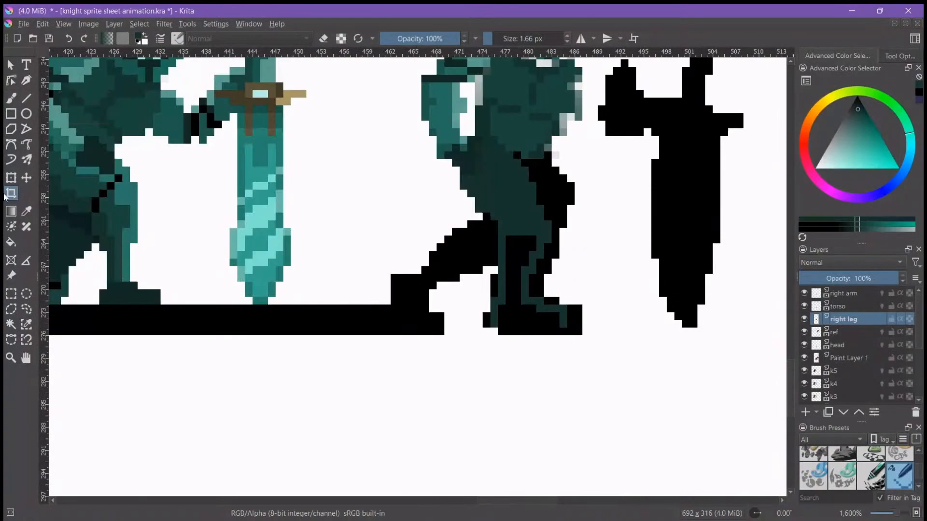
click(11, 295)
click(11, 177)
key(Return)
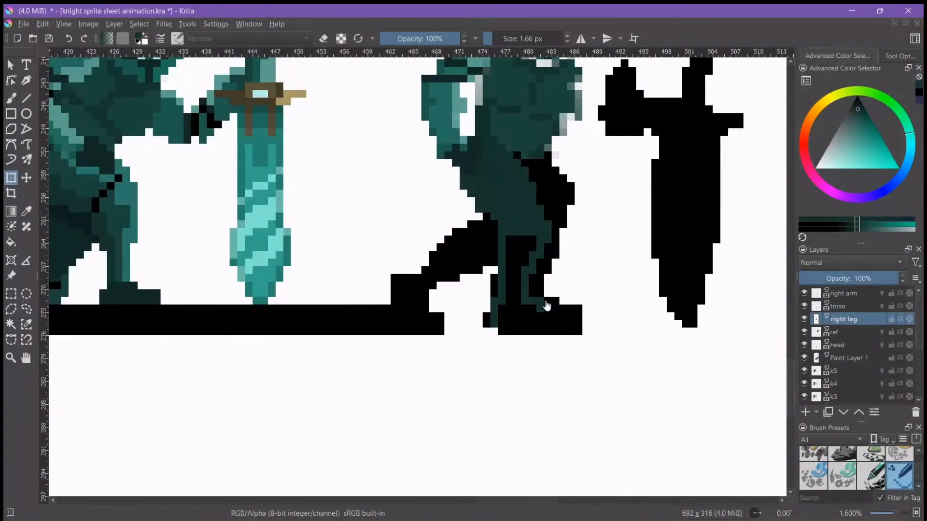
click(81, 44)
click(11, 98)
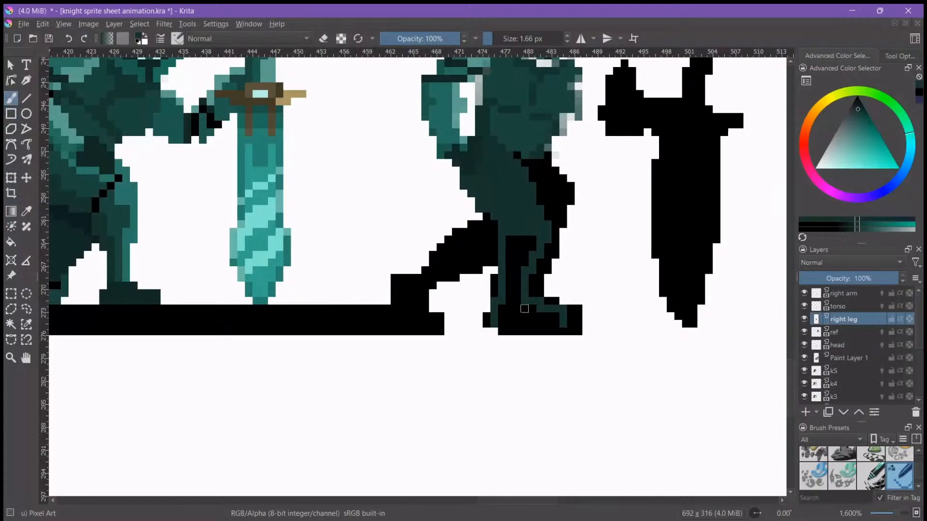
Refill the shin and foot interior in dark teal and move the right leg up about 2 pixels
scroll(524, 309, up, 2)
mouse_move(583, 322)
mouse_down()
mouse_move(492, 321)
mouse_move(461, 306)
mouse_move(507, 306)
mouse_move(461, 322)
mouse_move(523, 306)
mouse_move(477, 200)
mouse_move(492, 168)
mouse_move(507, 215)
mouse_move(507, 168)
mouse_move(476, 169)
mouse_move(523, 168)
mouse_up()
click(11, 178)
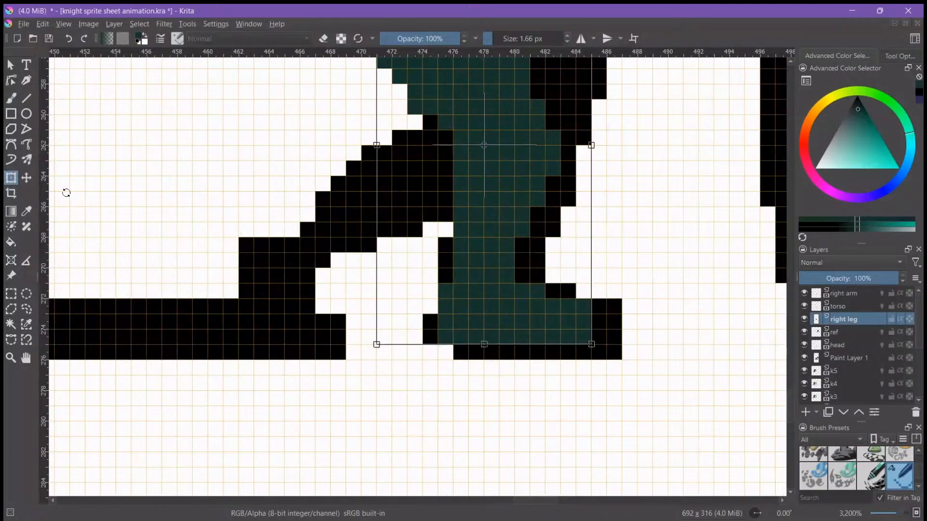
scroll(459, 307, down, 1)
drag(470, 294, 470, 272)
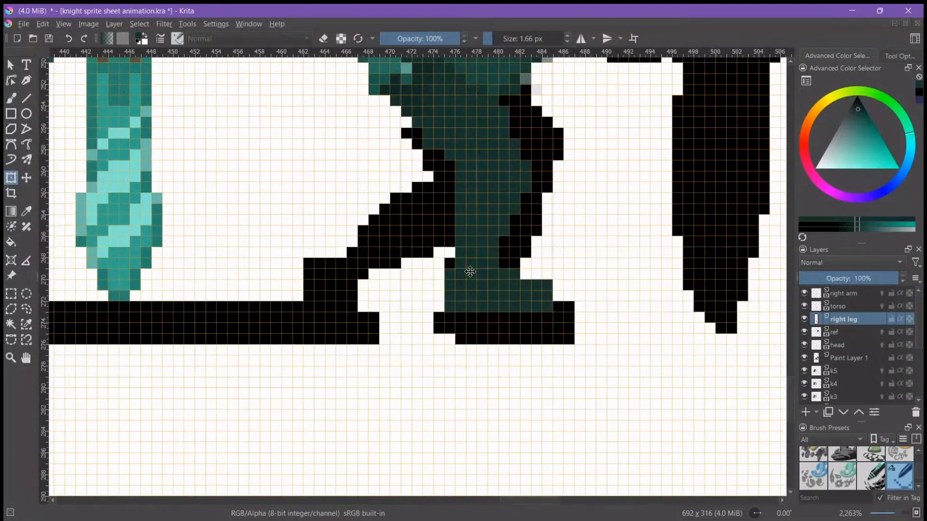
key(b)
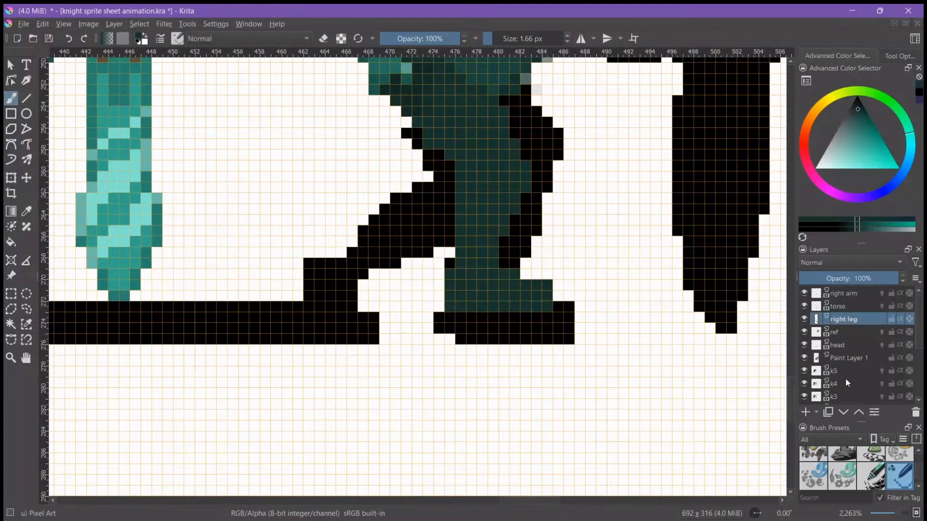
Hide Paint Layer 1 to inspect the teal leg without the black silhouette, and show the layer again
click(805, 357)
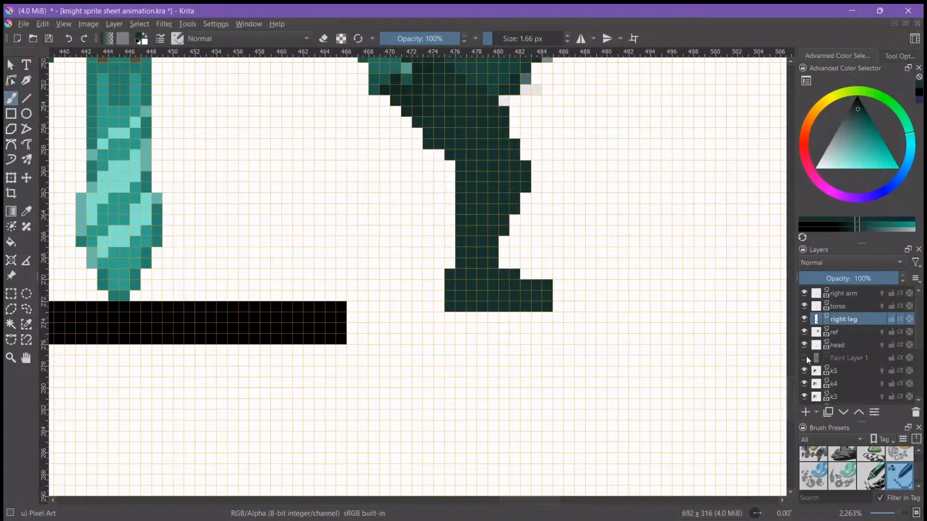
mouse_move(552, 288)
mouse_down()
mouse_move(560, 419)
mouse_move(563, 360)
mouse_up()
click(805, 359)
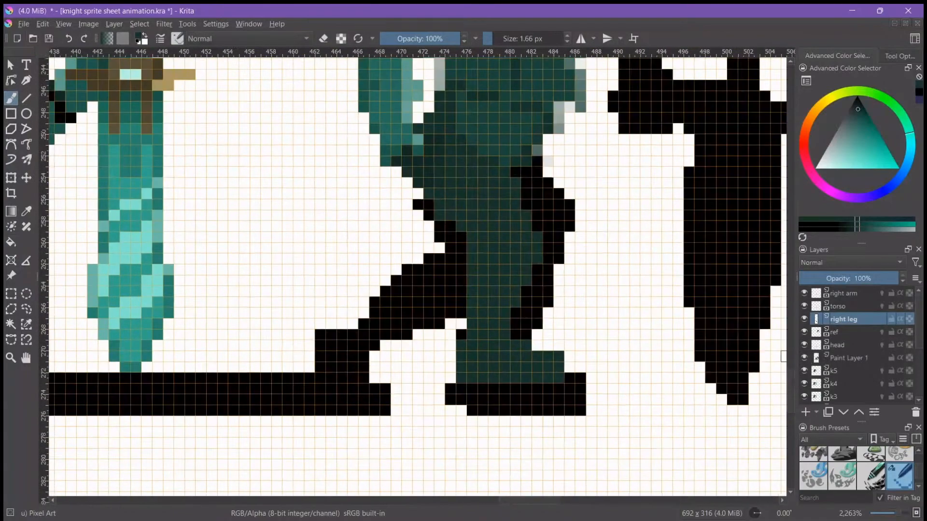
Enlarge the brush to 5.86 px and switch it to eraser mode
key(bracketright)
key(bracketright)
key(bracketright)
key(e)
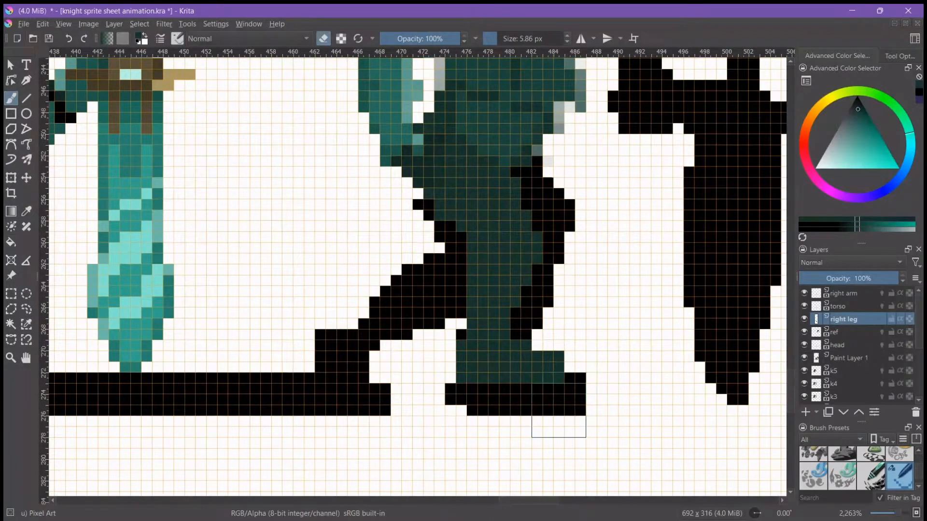
drag(541, 365, 473, 363)
key(ctrl+z)
key(e)
mouse_move(575, 392)
mouse_down()
mouse_move(514, 404)
mouse_move(467, 385)
mouse_up()
key(e)
mouse_move(594, 411)
mouse_down()
mouse_move(512, 425)
mouse_move(574, 411)
mouse_move(483, 347)
mouse_move(531, 338)
mouse_up()
key(ctrl+z)
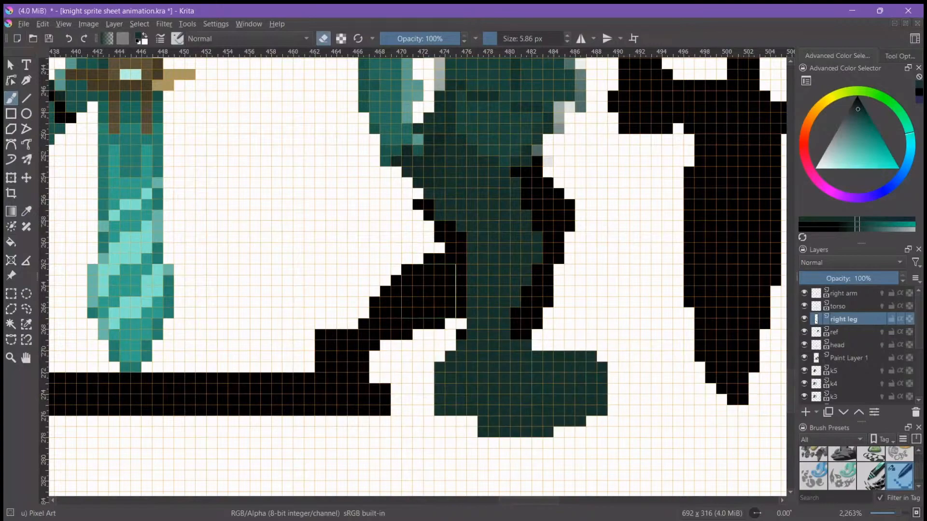
key(ctrl+shift+z)
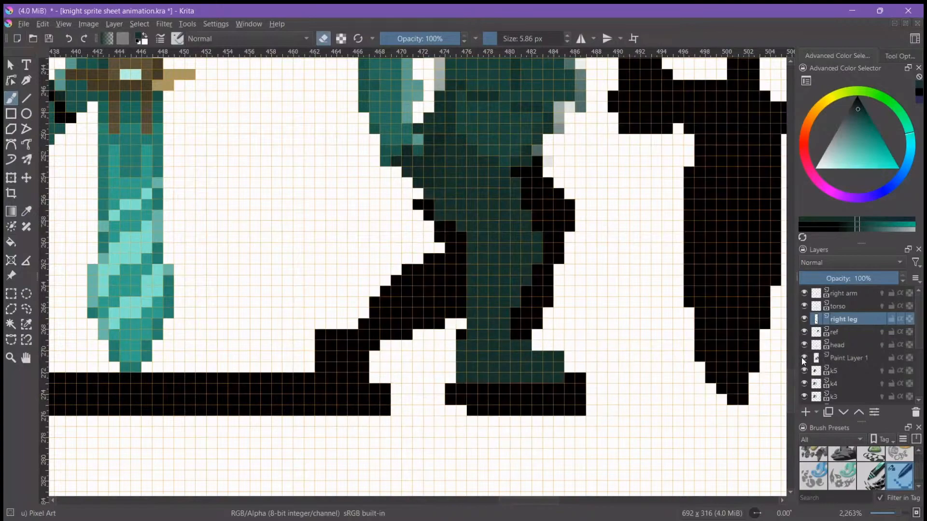
Erase the black leg silhouettes around the teal leg on Paint Layer 1, using a smaller eraser for the remaining parts
click(843, 358)
mouse_move(623, 388)
mouse_down()
mouse_move(505, 399)
mouse_move(461, 390)
mouse_move(537, 302)
mouse_up()
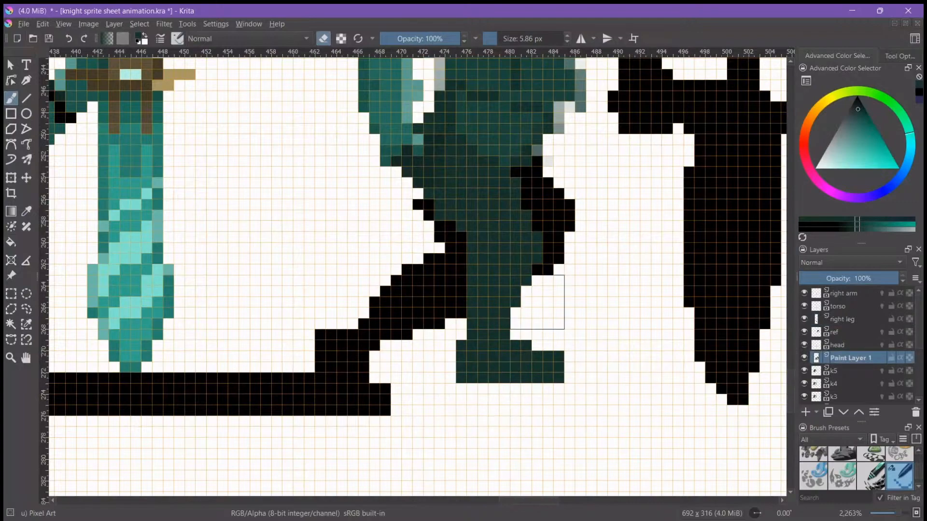
scroll(558, 259, down, 2)
key(bracketleft)
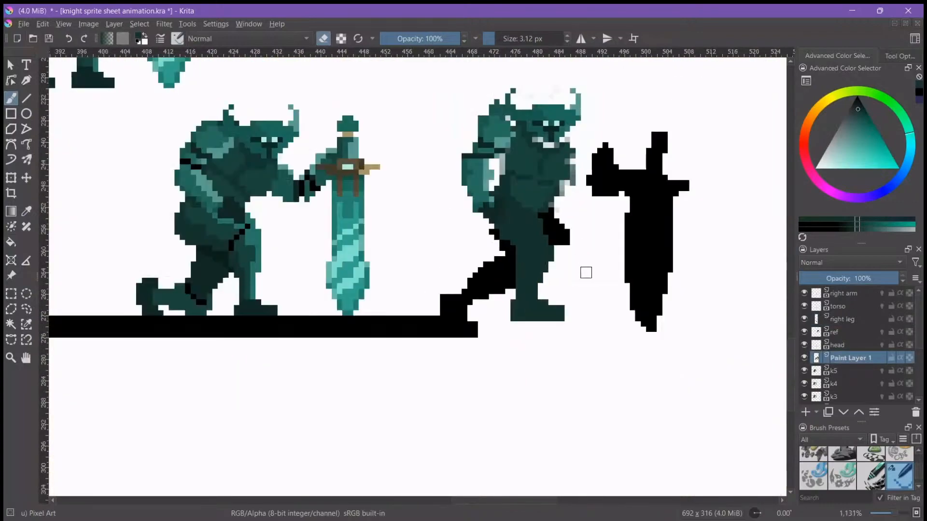
scroll(586, 278, up, 2)
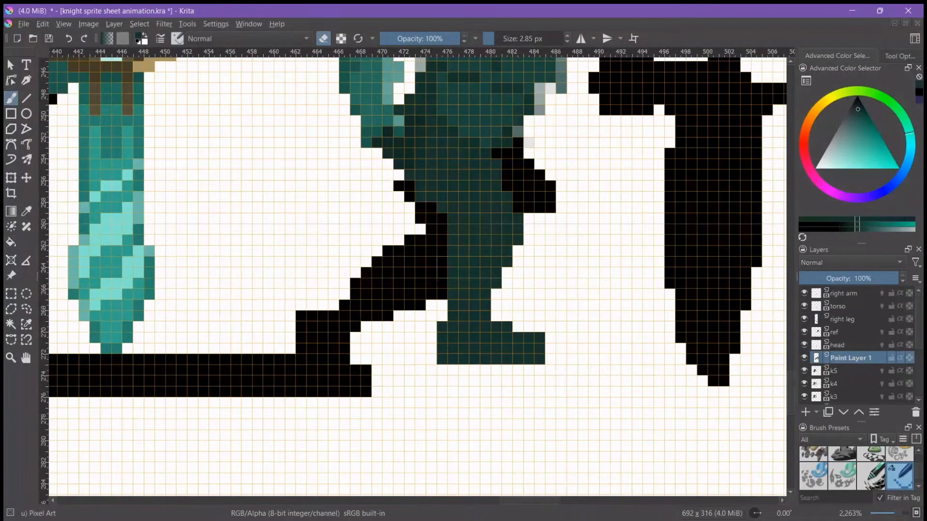
mouse_move(545, 257)
mouse_down()
mouse_move(513, 175)
mouse_move(567, 234)
mouse_move(513, 169)
mouse_move(524, 190)
mouse_move(514, 202)
mouse_move(372, 180)
mouse_move(350, 300)
mouse_move(328, 311)
mouse_move(350, 278)
mouse_move(394, 245)
mouse_move(317, 322)
mouse_move(350, 333)
mouse_move(404, 311)
mouse_move(351, 365)
mouse_move(426, 321)
mouse_move(372, 343)
mouse_up()
Draw a straight horizontal line on Paint Layer 1 that extends the top of the ground strip beneath the standing knight
key(v)
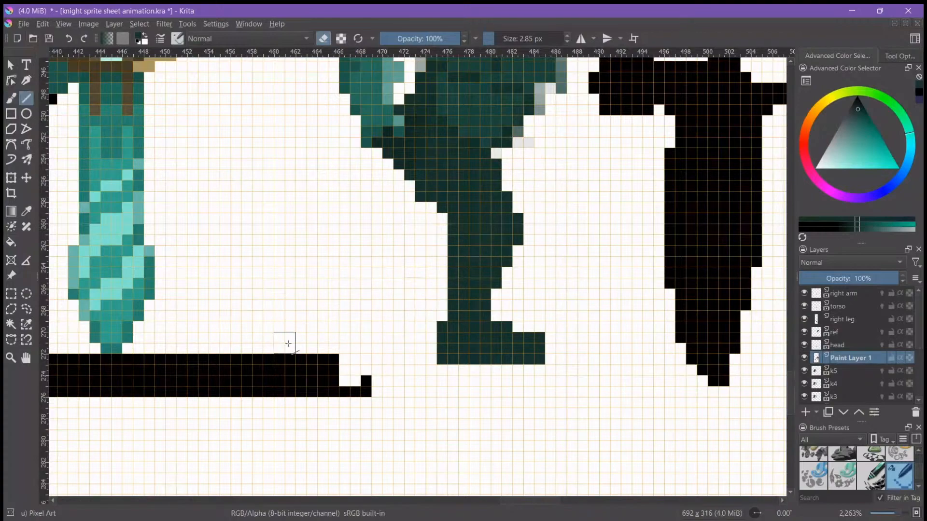
drag(300, 365, 561, 372)
key(e)
drag(180, 257, 664, 251)
mouse_move(204, 286)
mouse_down()
mouse_move(695, 282)
mouse_move(702, 260)
mouse_up()
drag(164, 340, 783, 339)
scroll(700, 341, down, 4)
drag(293, 316, 566, 325)
scroll(604, 339, up, 5)
drag(693, 326, 523, 311)
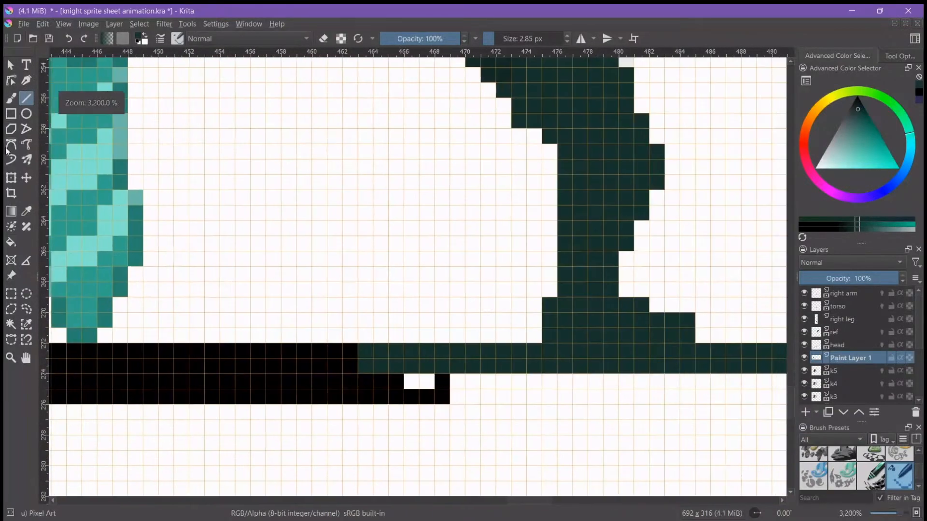
Fill the ground extension with the black sampled from the existing ground strip
click(11, 242)
ctrl+click(213, 364)
click(452, 358)
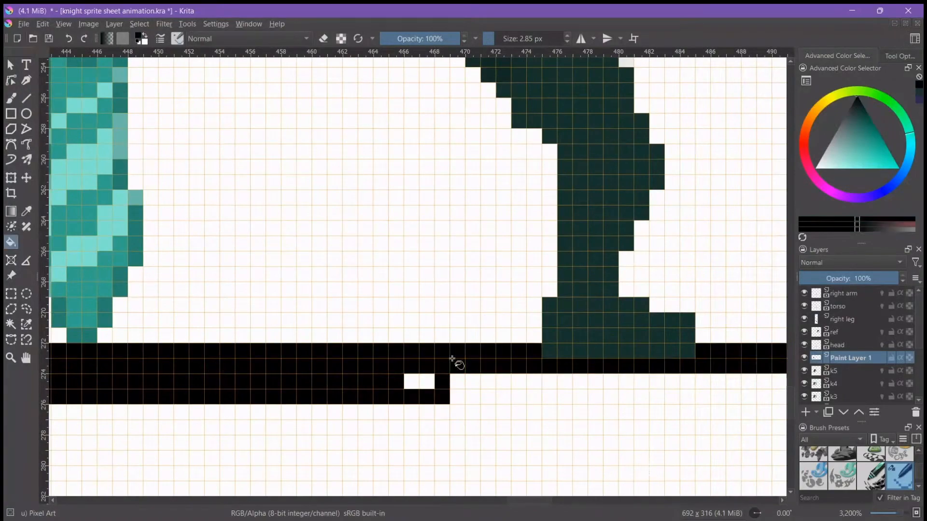
Move the right leg layer up 1 pixel so the foot rests on the ground line
click(10, 98)
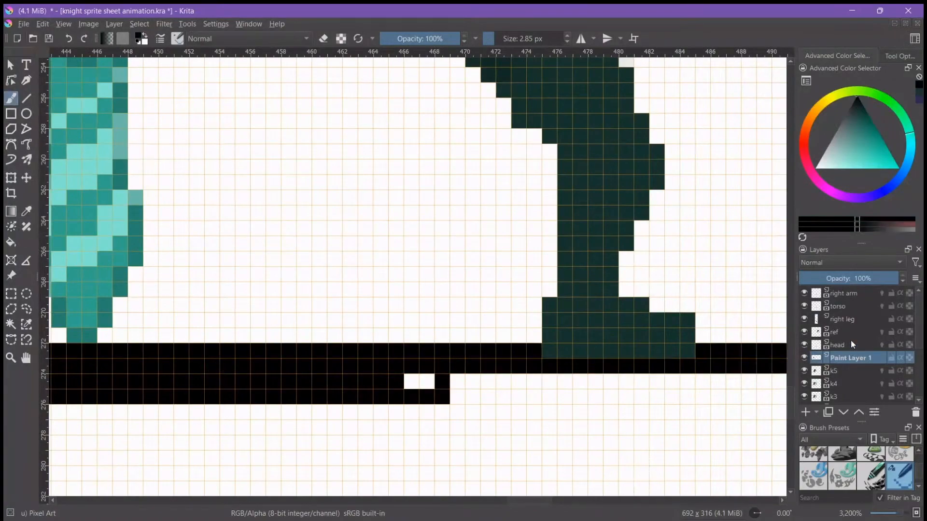
click(852, 322)
click(11, 178)
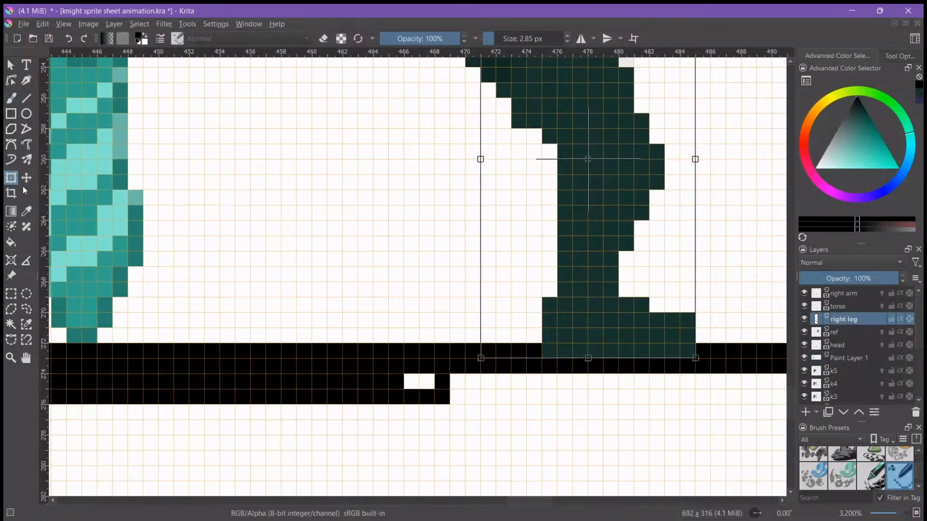
drag(560, 311, 560, 296)
scroll(410, 242, down, 2)
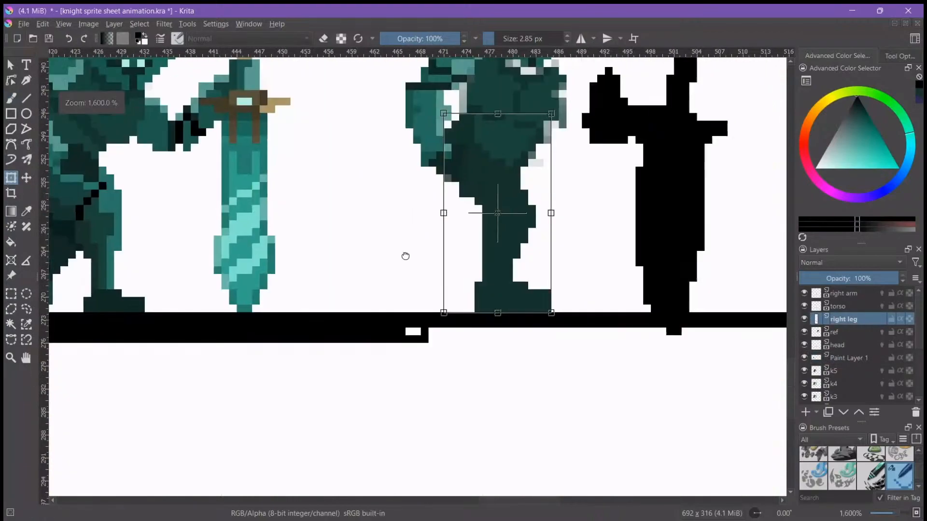
key(b)
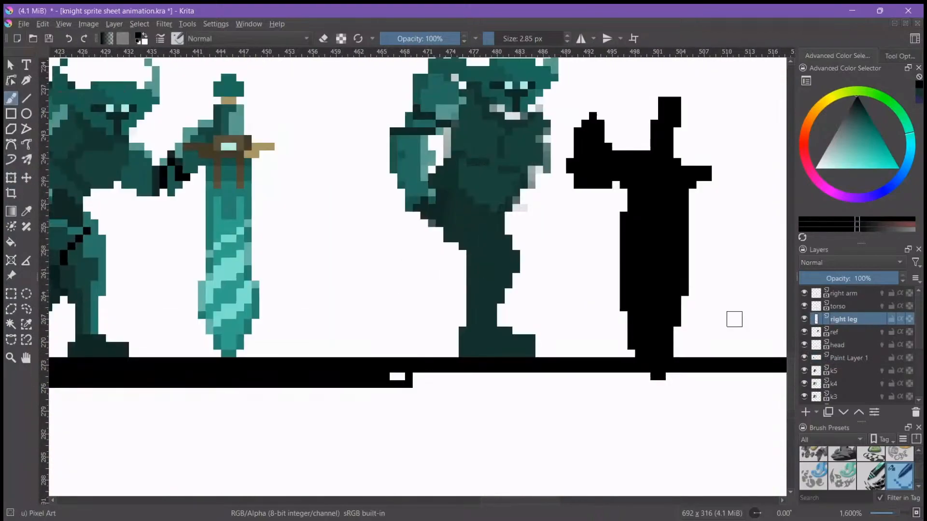
Shrink the brush to 0.87 px and erase pixels along the top of the right foot to slim the instep and heel
scroll(535, 280, up, 1)
key(bracketleft)
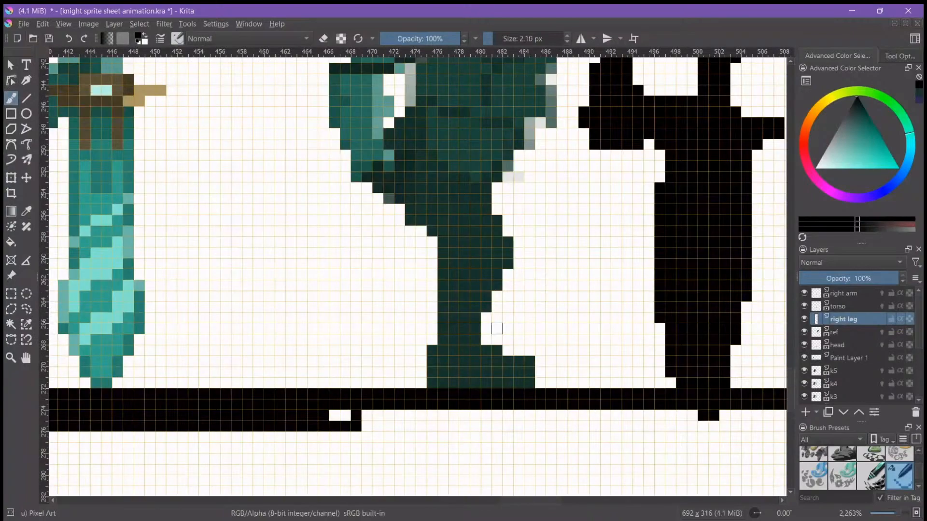
scroll(477, 326, up, 2)
mouse_move(495, 374)
mouse_down()
mouse_move(538, 374)
mouse_move(517, 374)
mouse_move(581, 395)
mouse_up()
key(e)
click(494, 375)
click(538, 396)
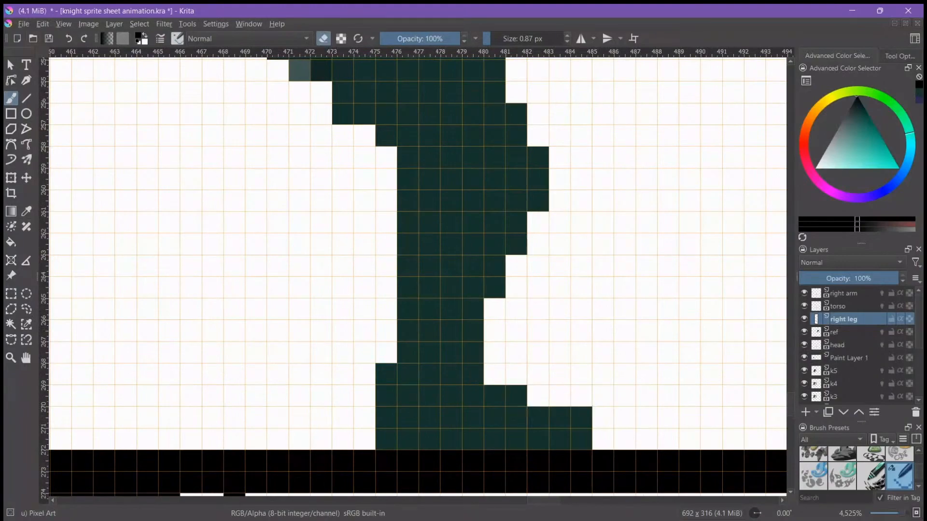
click(386, 374)
Erase the upper corner pixel of the toe and trim the instep to taper the right foot
scroll(386, 377, down, 3)
drag(354, 320, 508, 286)
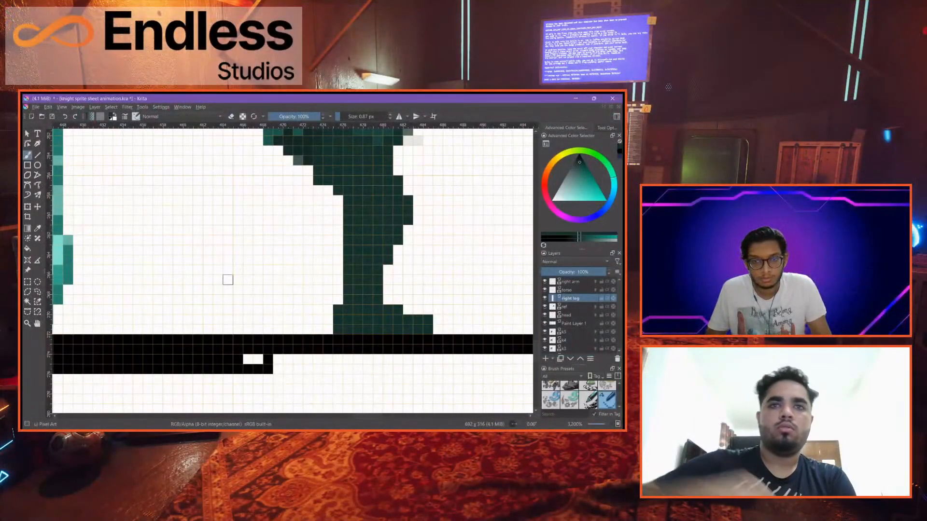
scroll(217, 276, down, 2)
drag(217, 275, 311, 285)
scroll(311, 285, up, 3)
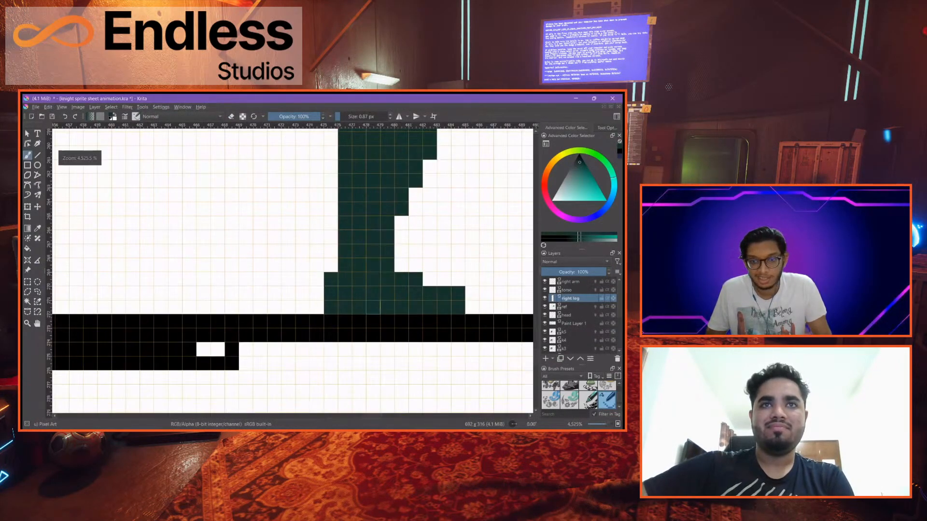
scroll(311, 286, down, 3)
drag(311, 265, 282, 270)
scroll(385, 284, up, 3)
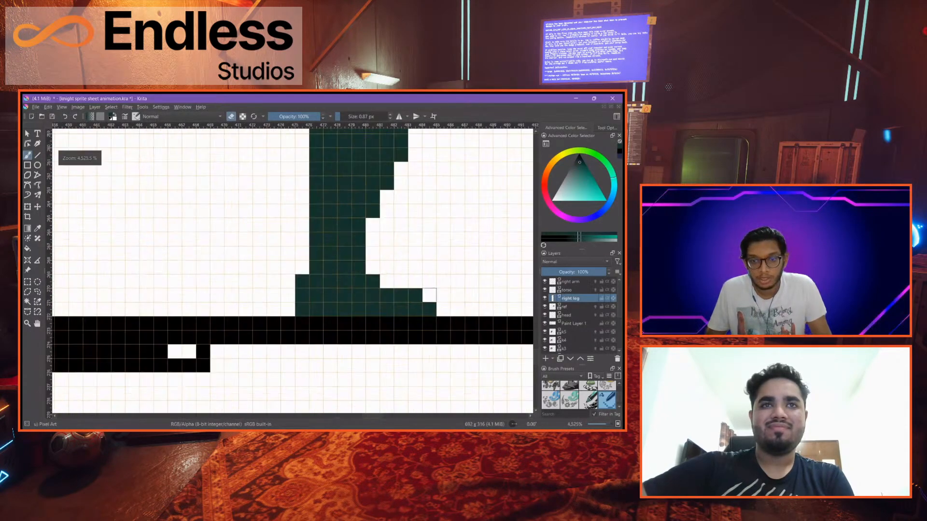
scroll(428, 296, down, 1)
drag(395, 268, 523, 318)
drag(211, 256, 151, 289)
scroll(365, 280, down, 1)
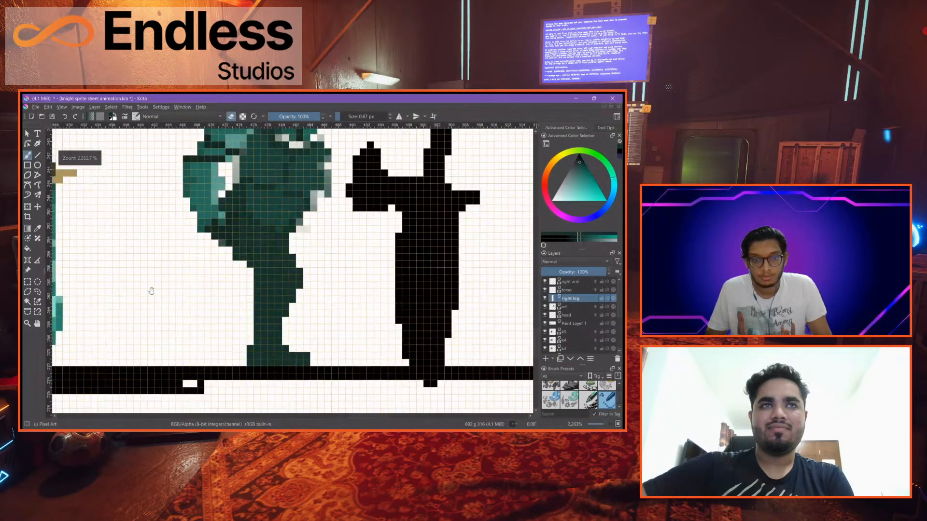
Paint extra dark teal pixels along the back of the right thigh to fill out its outline
scroll(250, 278, down, 2)
scroll(251, 278, up, 4)
drag(276, 285, 339, 342)
drag(219, 271, 276, 312)
mouse_move(233, 284)
mouse_down()
mouse_move(261, 312)
mouse_move(302, 284)
mouse_up()
scroll(295, 311, down, 4)
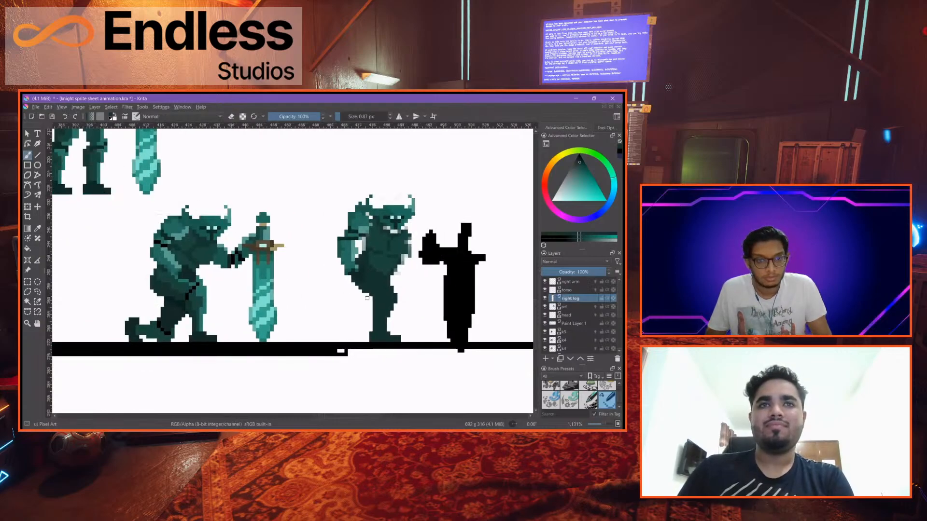
scroll(398, 305, up, 1)
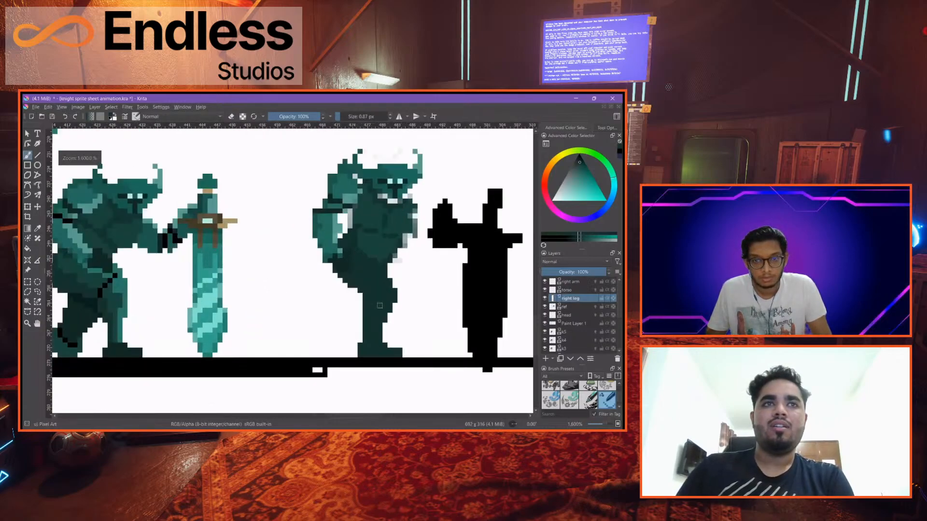
Add a layer named "left leg" just above the ref layer and sample dark teal from the kneeling knight's rear leg
drag(278, 293, 306, 288)
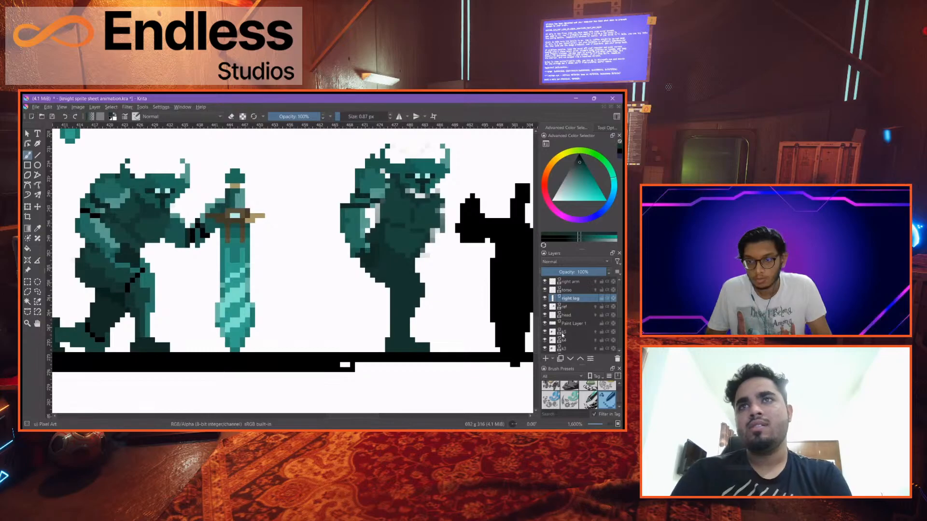
click(546, 359)
double_click(569, 309)
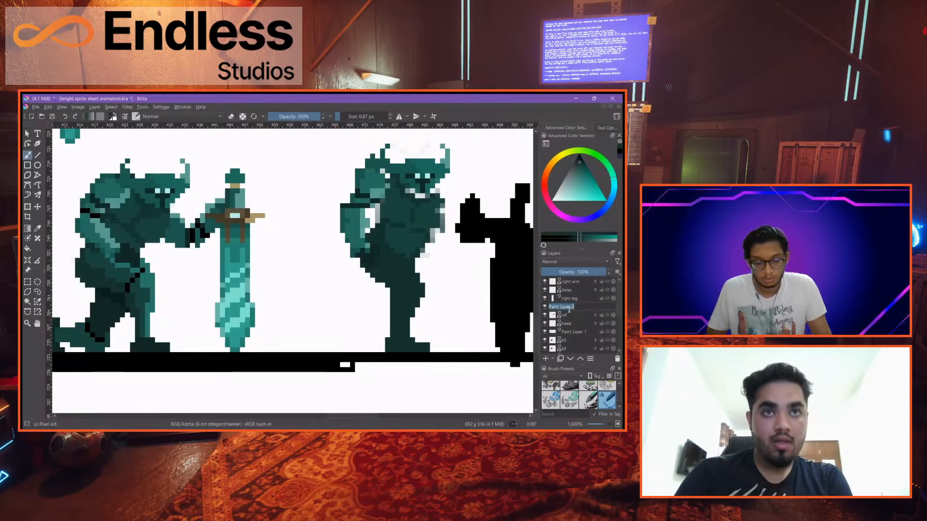
text(left leg)
key(Return)
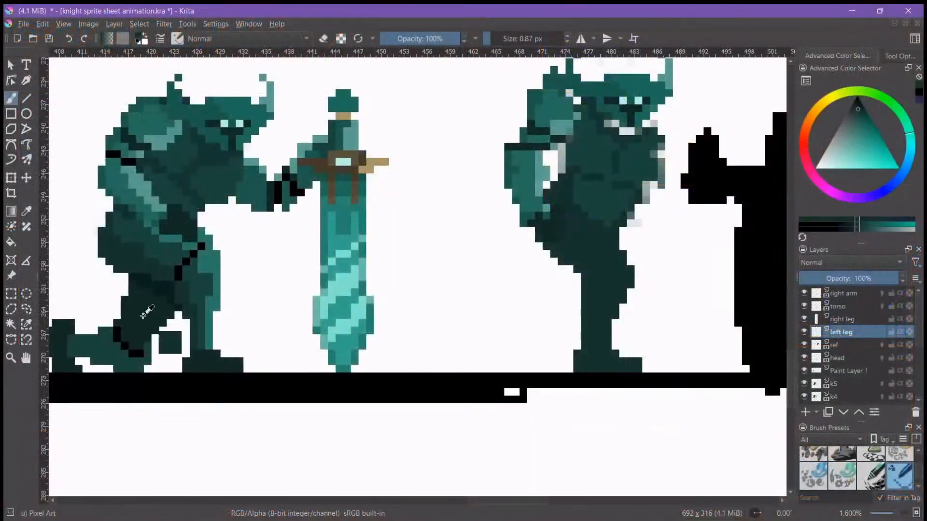
ctrl+click(148, 316)
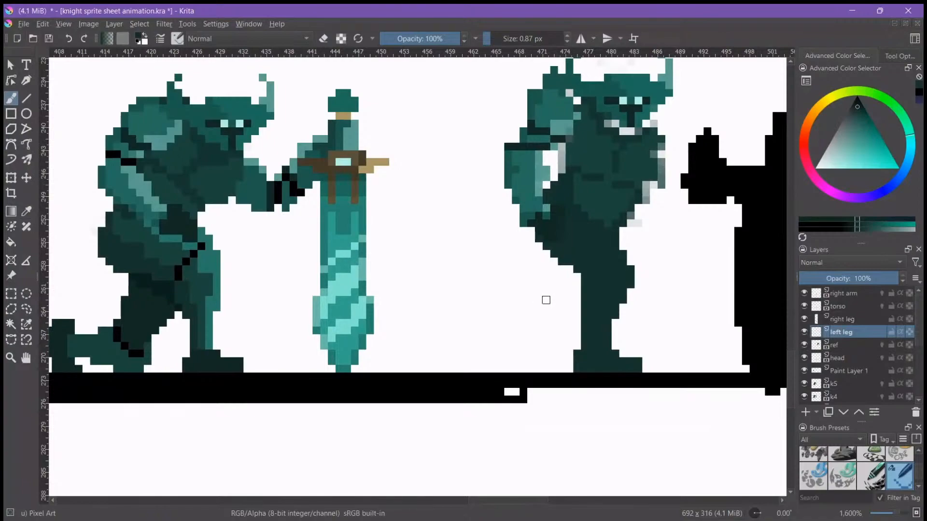
scroll(554, 301, up, 2)
drag(583, 238, 568, 299)
key(ctrl+z)
scroll(568, 238, down, 4)
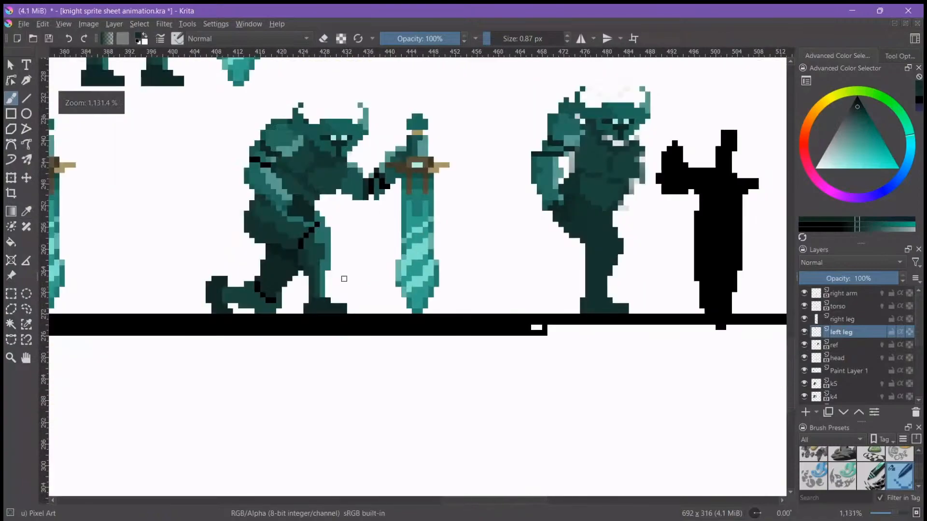
scroll(305, 285, up, 3)
scroll(598, 244, down, 3)
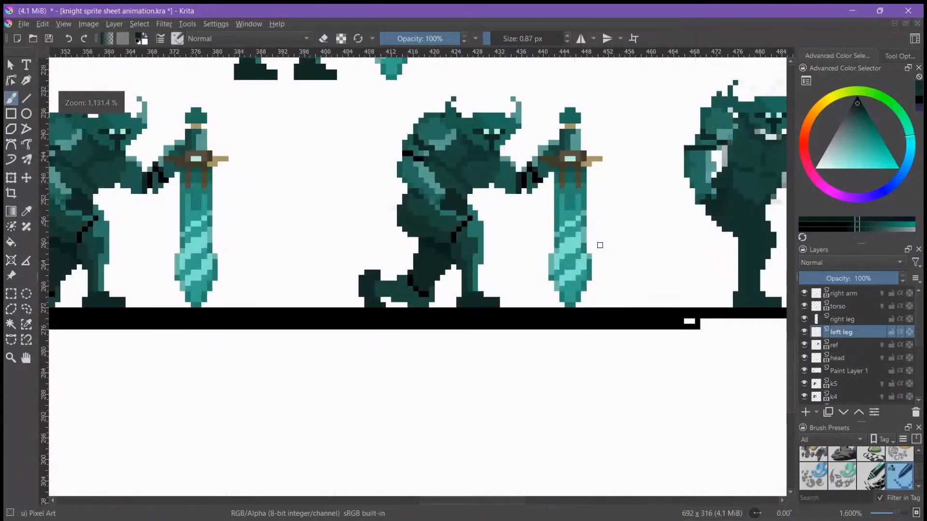
Paint the left leg in dark teal, stretching diagonally back from the thigh to a foot resting on the ground line
scroll(590, 265, up, 2)
mouse_move(537, 254)
mouse_down()
mouse_move(549, 298)
mouse_move(493, 320)
mouse_move(459, 351)
mouse_move(436, 352)
mouse_up()
mouse_move(440, 357)
mouse_down()
mouse_move(462, 394)
mouse_move(495, 395)
mouse_move(451, 374)
mouse_move(451, 364)
mouse_move(461, 363)
mouse_move(461, 384)
mouse_move(495, 384)
mouse_move(473, 362)
mouse_move(538, 298)
mouse_up()
mouse_move(537, 309)
mouse_down()
mouse_move(558, 298)
mouse_move(548, 254)
mouse_move(559, 308)
mouse_up()
click(549, 255)
drag(495, 352, 545, 306)
scroll(552, 314, down, 5)
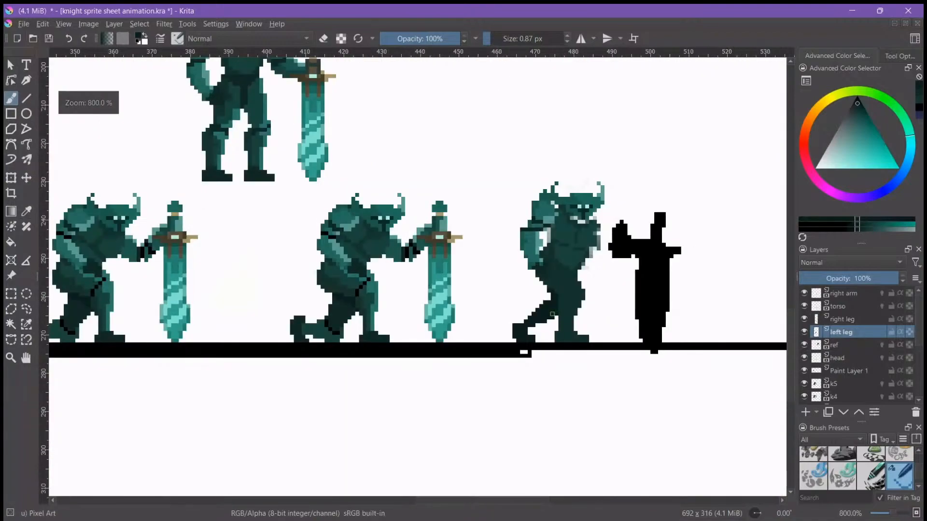
Touch up the lower calf of the left leg with dark teal and compare the stance with the kneeling pose
scroll(552, 315, up, 5)
scroll(552, 315, down, 5)
scroll(552, 316, up, 3)
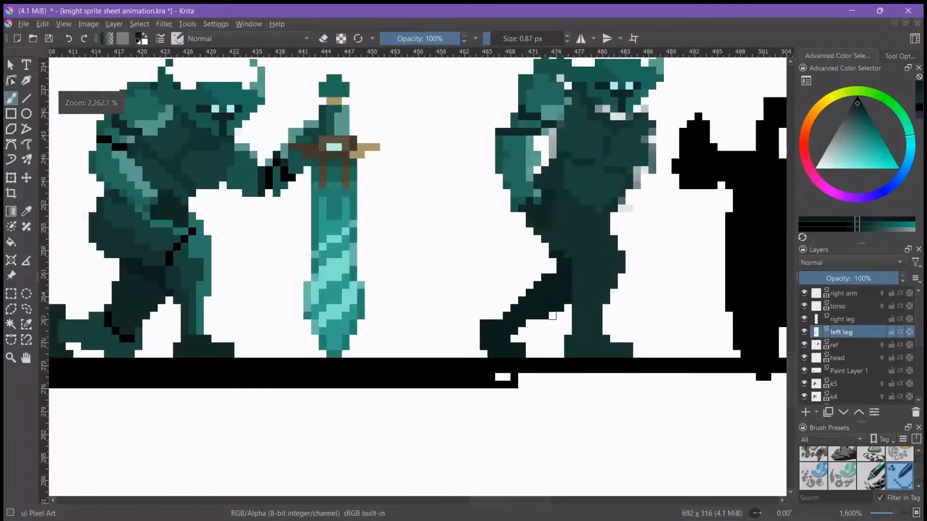
click(521, 326)
scroll(544, 307, down, 1)
drag(556, 299, 502, 349)
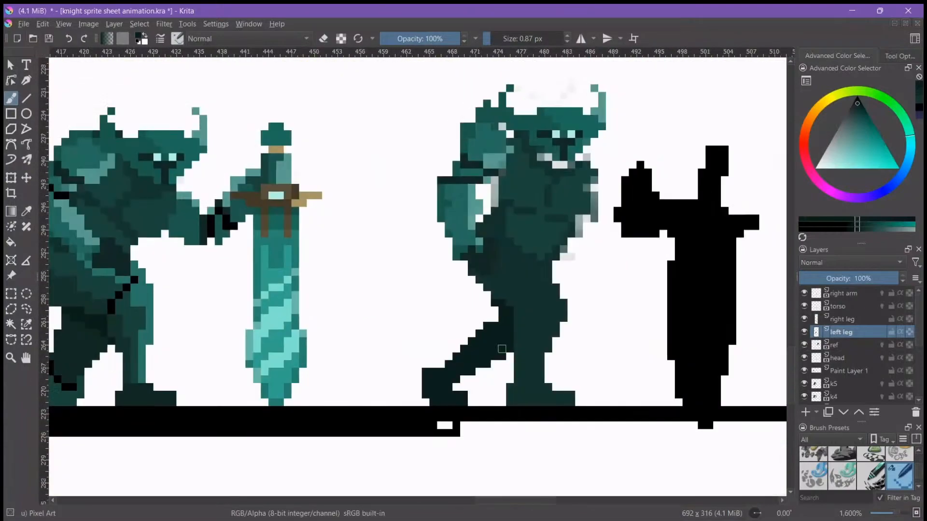
scroll(502, 349, down, 1)
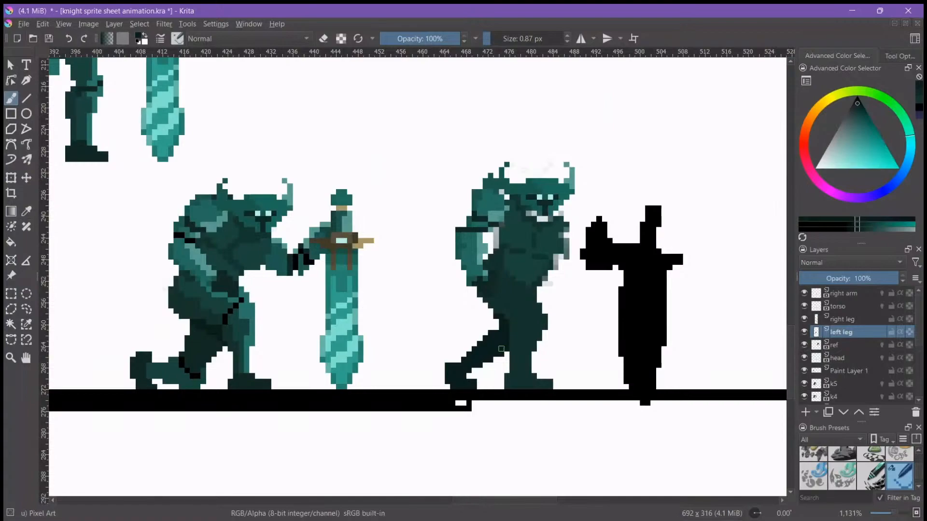
scroll(534, 365, up, 2)
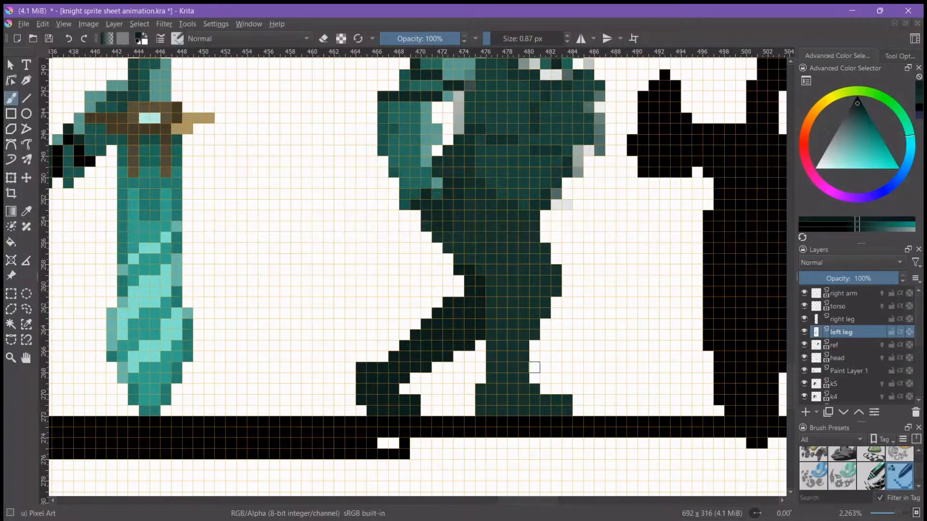
scroll(534, 367, down, 1)
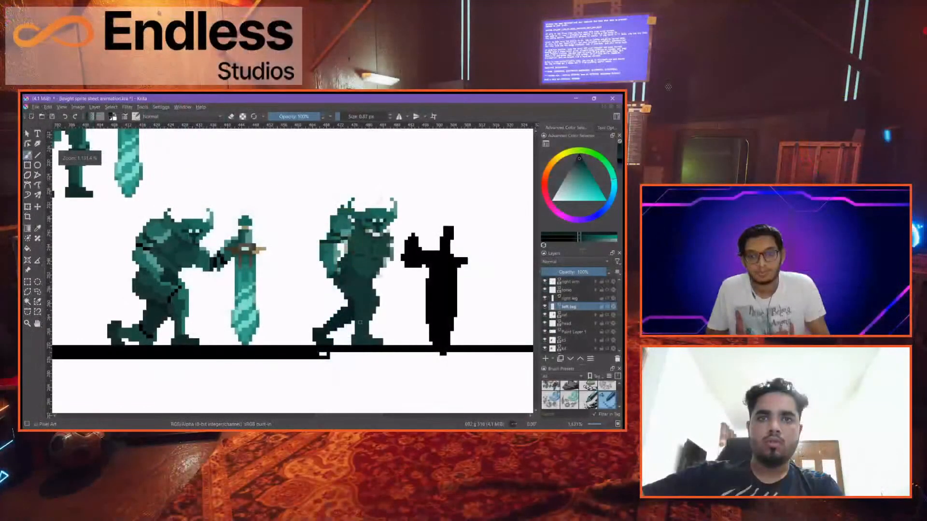
drag(264, 314, 288, 321)
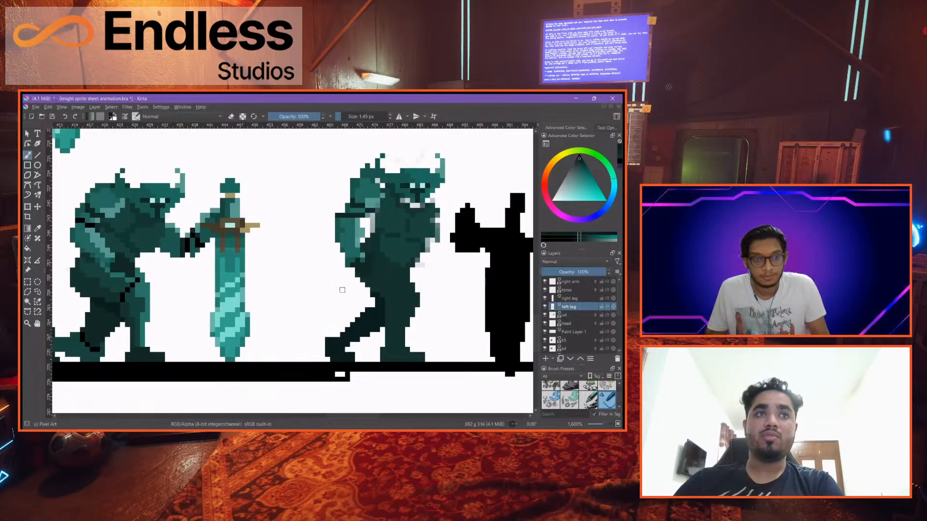
Add a new layer directly above the right leg layer and name it "left arm"
drag(417, 266, 395, 287)
click(573, 284)
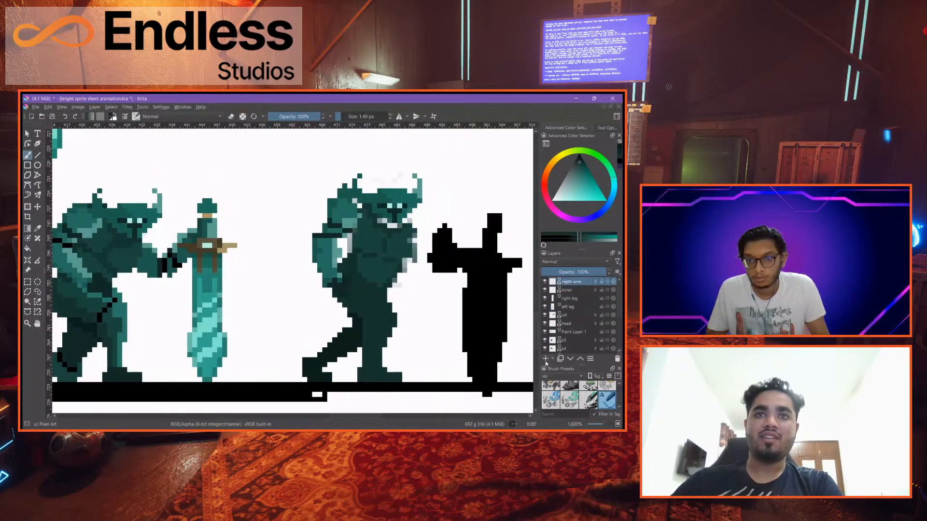
click(572, 299)
key(Insert)
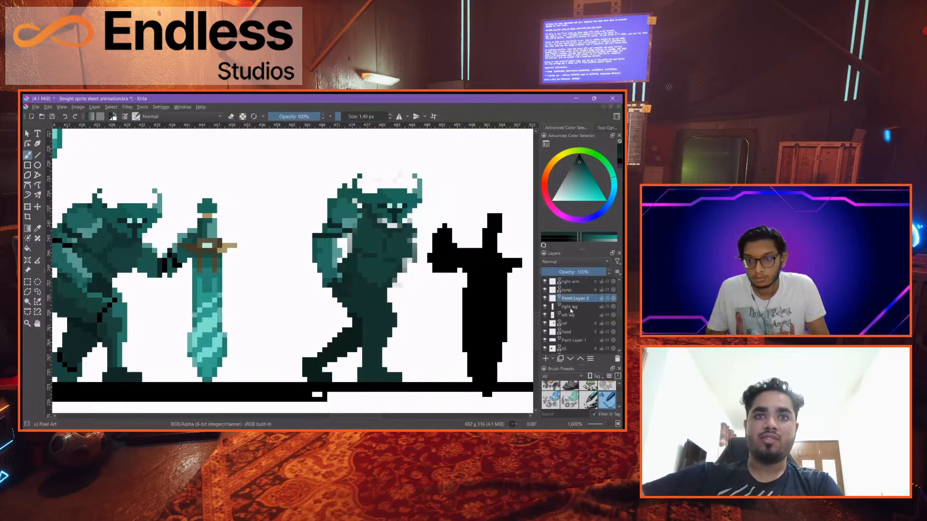
double_click(572, 299)
text(le)
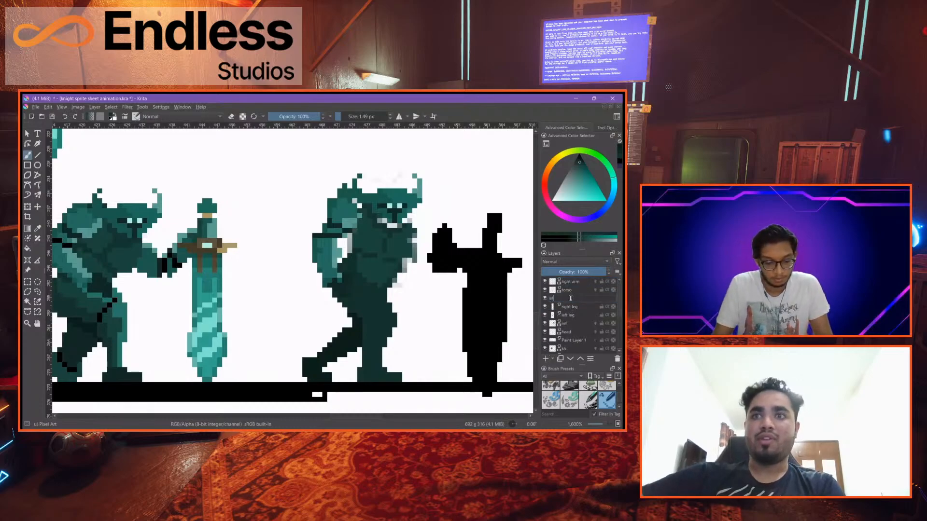
text(ft arm)
key(Return)
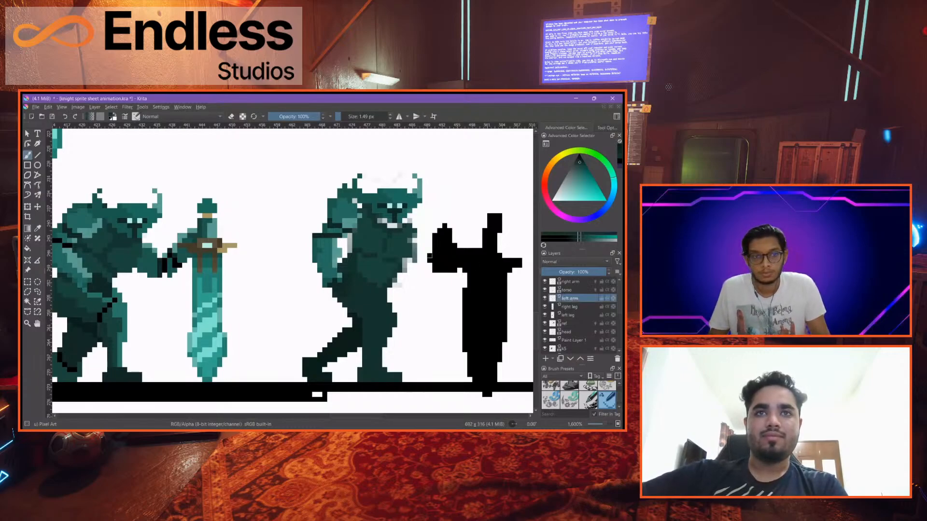
Paint the left arm in teal over the silhouette, reaching from the shoulder to the sword's hilt
scroll(439, 240, up, 2)
scroll(439, 240, up, 1)
mouse_move(439, 240)
mouse_down()
mouse_move(345, 232)
mouse_move(364, 264)
mouse_move(349, 248)
mouse_move(350, 207)
mouse_move(378, 220)
mouse_move(378, 264)
mouse_move(348, 277)
mouse_move(363, 277)
mouse_up()
scroll(398, 250, down, 2)
scroll(335, 235, up, 2)
drag(392, 234, 392, 276)
scroll(384, 258, down, 5)
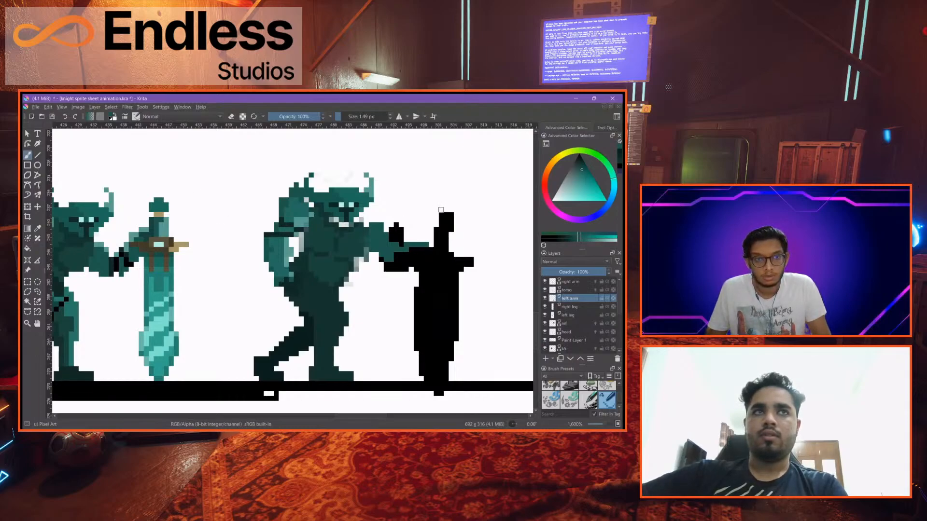
Fill in the left forearm and hand with teal pixels up to the sword grip and review the arm's proportions
scroll(430, 240, up, 1)
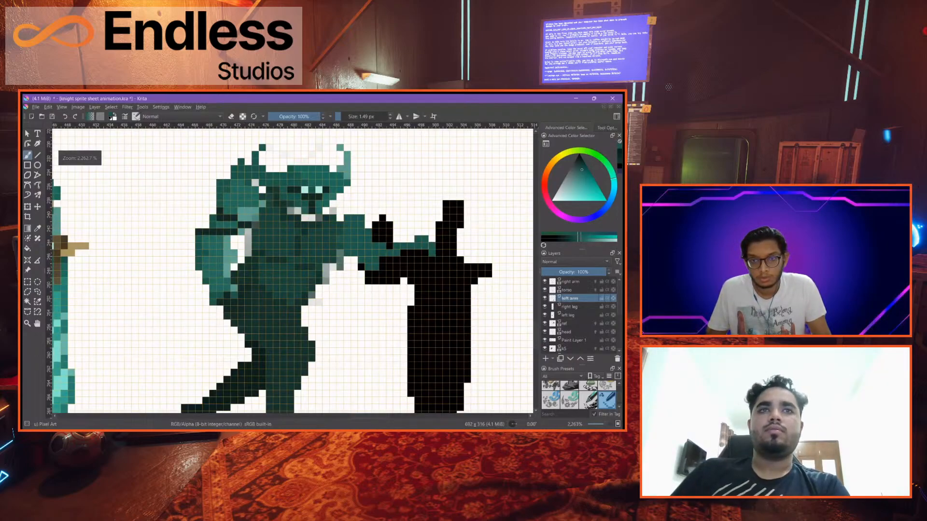
mouse_move(389, 261)
mouse_down()
mouse_move(424, 259)
mouse_move(404, 261)
mouse_up()
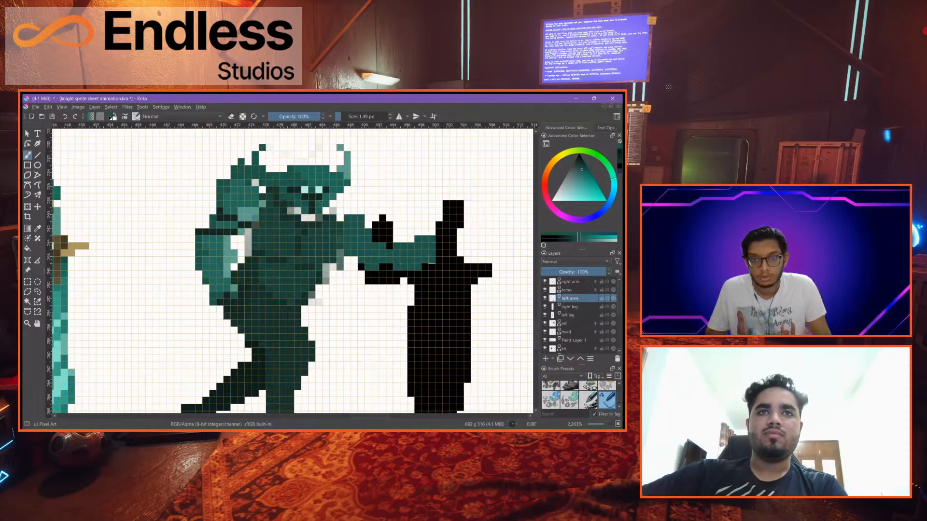
scroll(434, 259, down, 2)
scroll(428, 264, up, 2)
scroll(396, 253, down, 2)
scroll(382, 244, up, 2)
scroll(387, 246, down, 2)
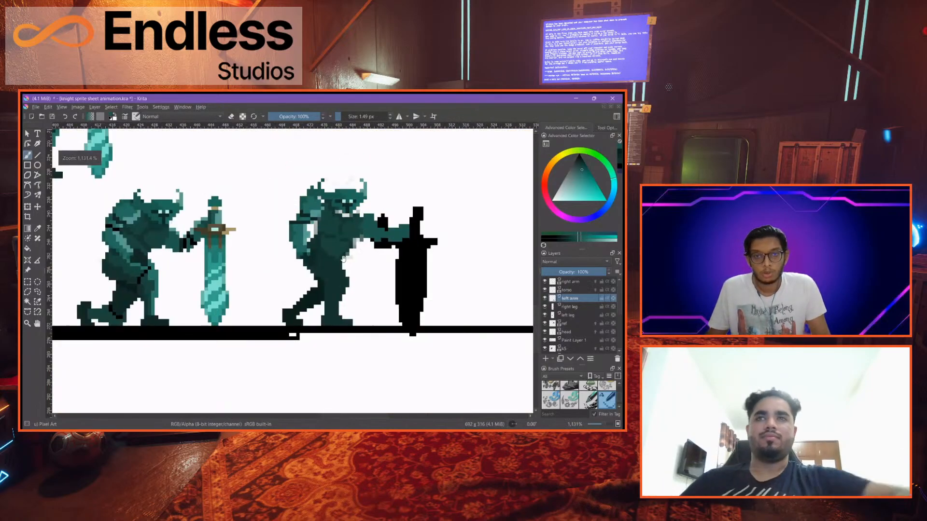
scroll(386, 246, up, 2)
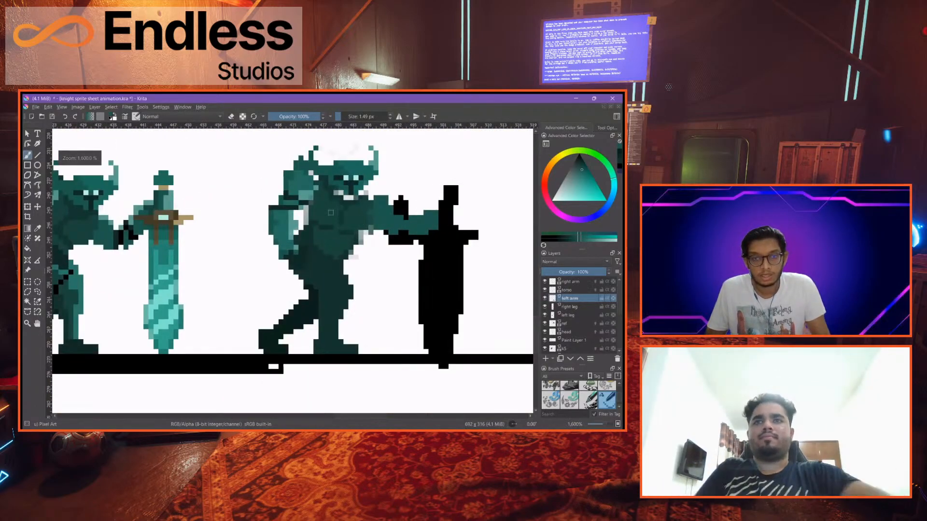
scroll(321, 228, down, 1)
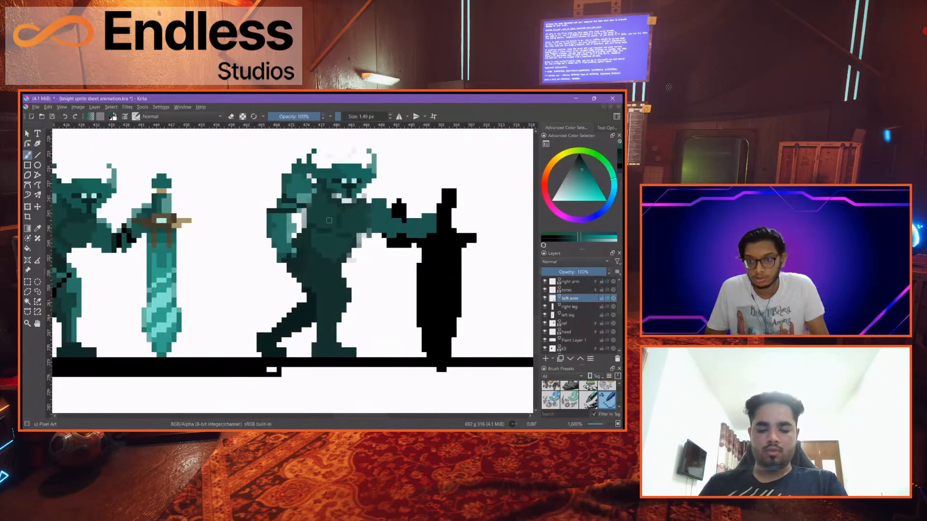
Erase the stray marks away from the knight on the head layer with a 28.24 px eraser
scroll(328, 221, up, 3)
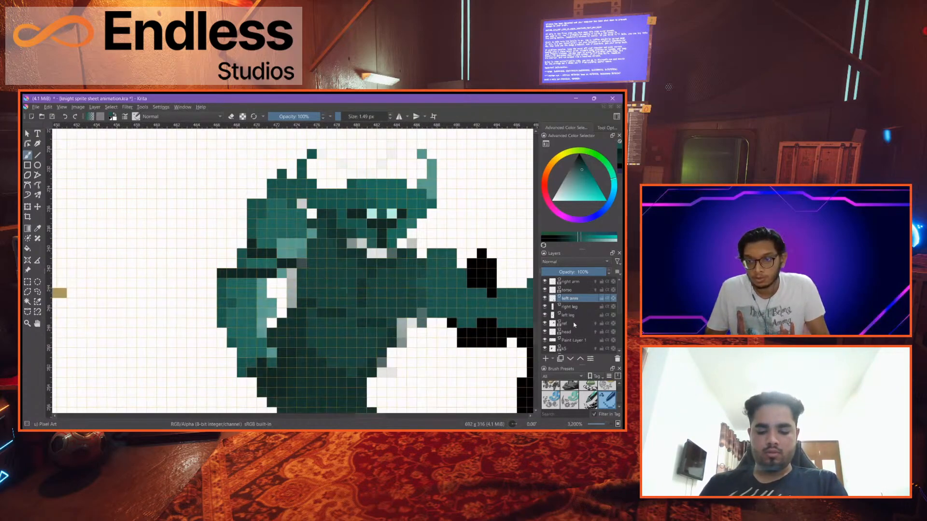
click(569, 332)
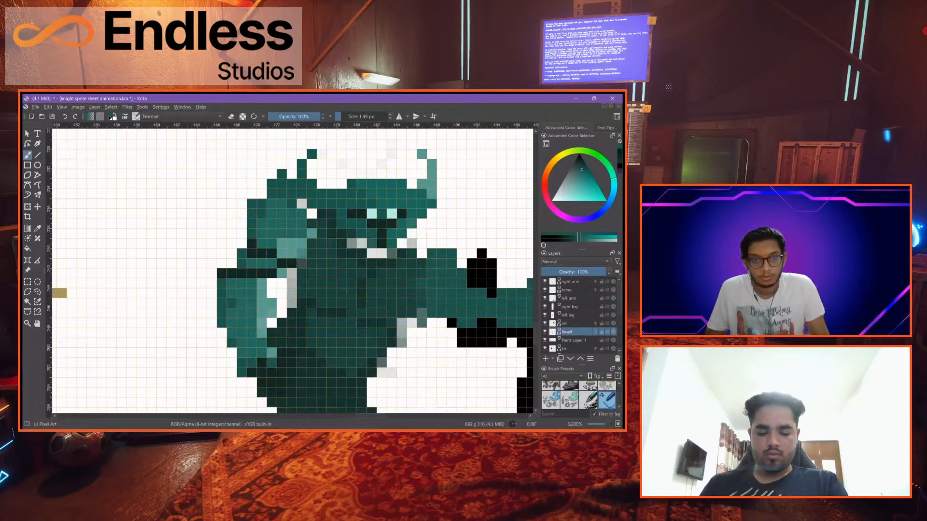
click(27, 206)
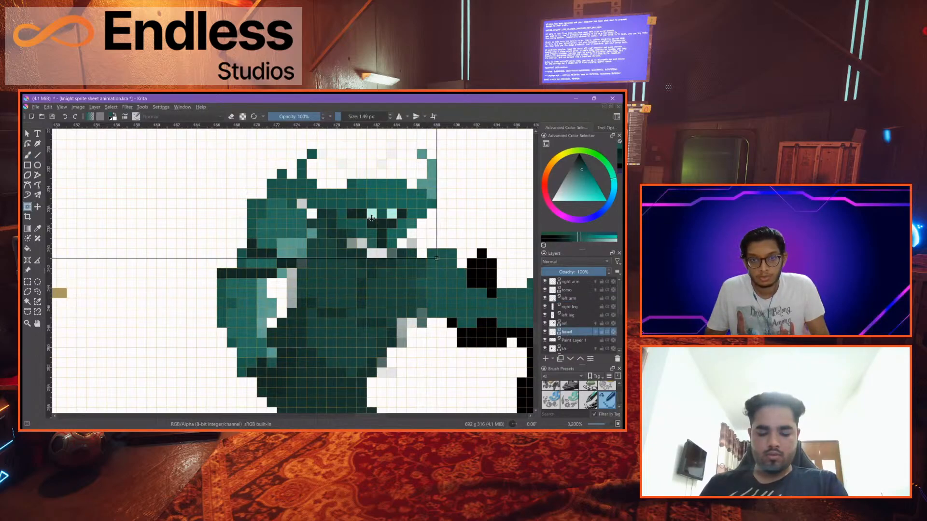
scroll(371, 218, down, 5)
scroll(265, 159, down, 1)
click(27, 155)
key(e)
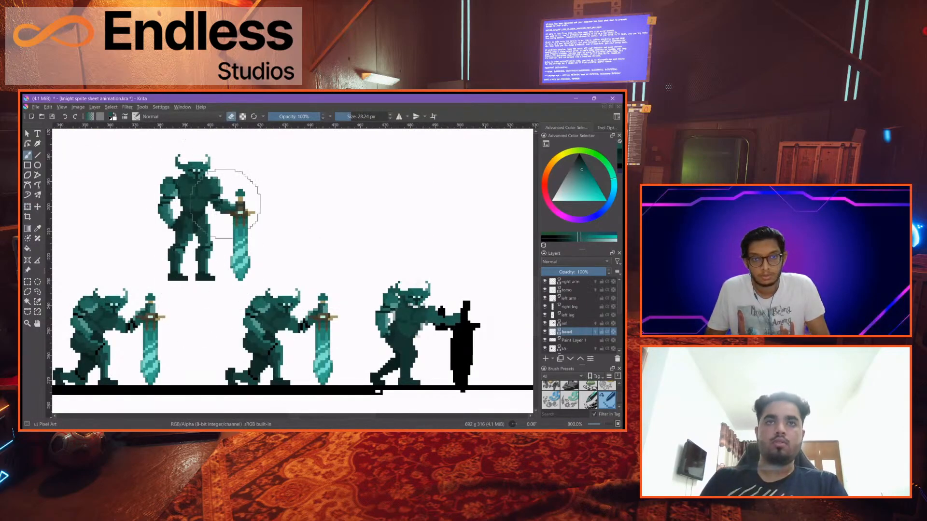
Erase stray marks outside the pose on the layers from left leg up to torso, and shrink the eraser to 3.74 px
key(Page_Up)
key(Page_Up)
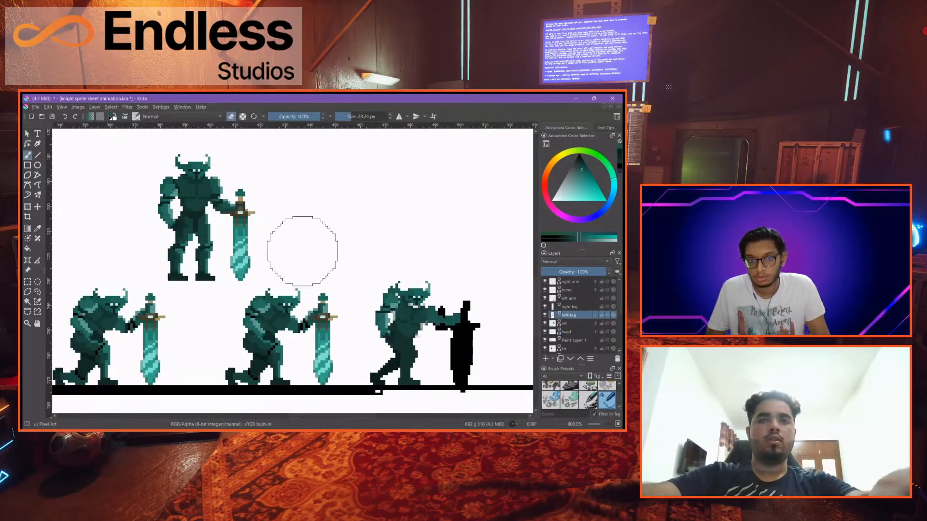
key(Page_Up)
key(Page_Up)
key(Page_Up)
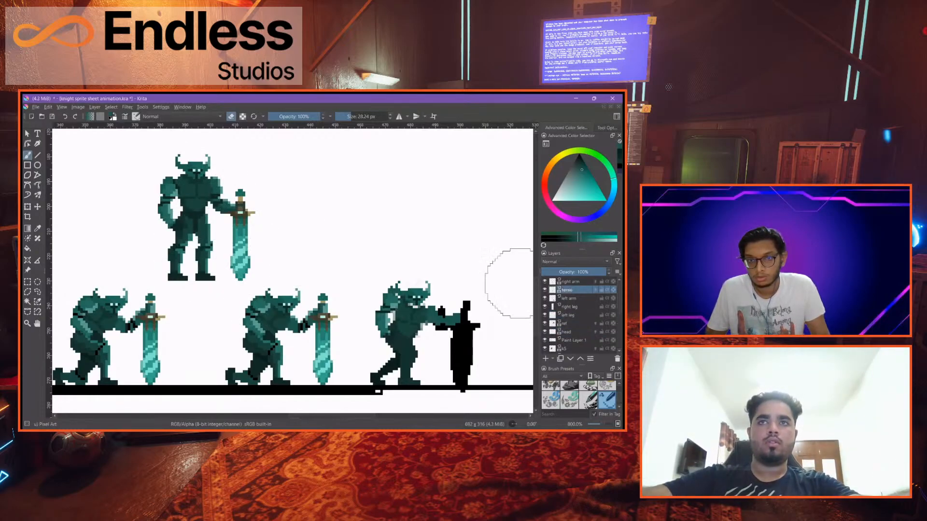
shift+drag(277, 271, 239, 273)
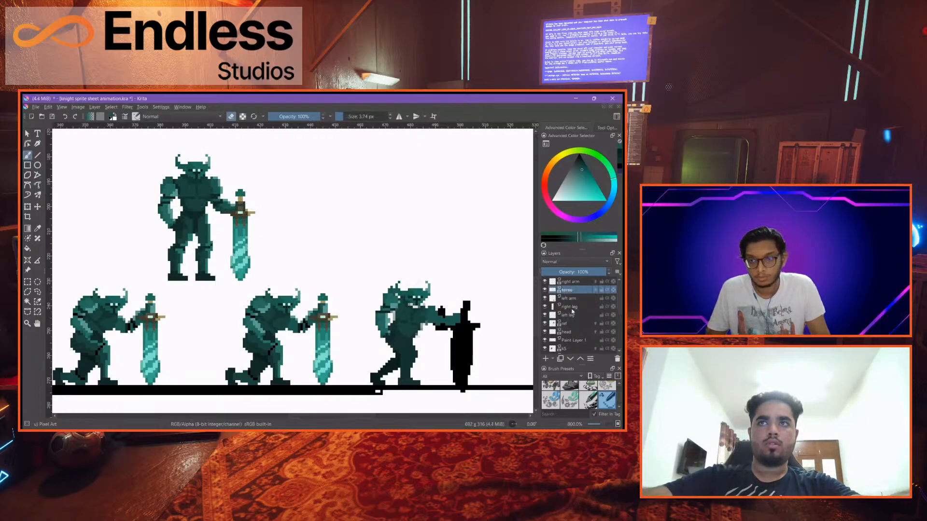
Transform the head layer to shift the knight's head 1 pixel right and 1 pixel down
click(568, 332)
click(28, 207)
scroll(367, 290, up, 4)
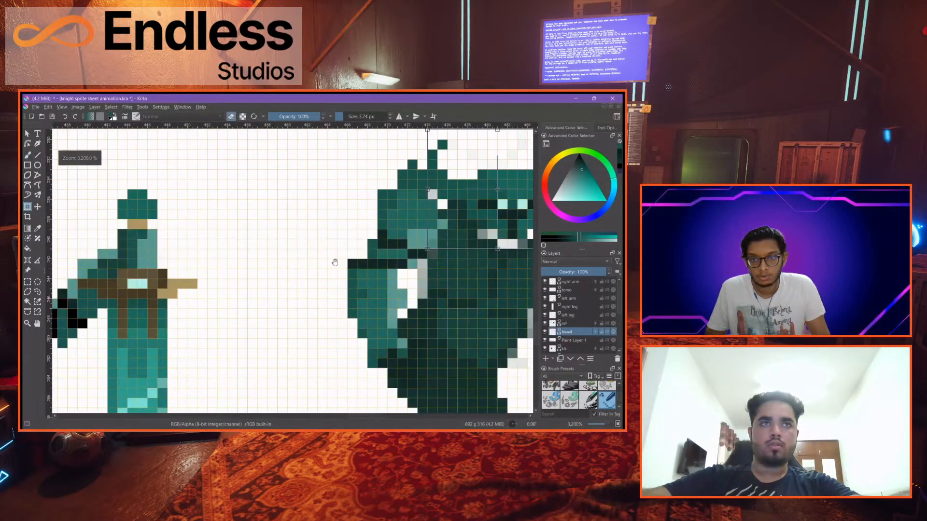
drag(335, 262, 97, 284)
drag(286, 241, 296, 251)
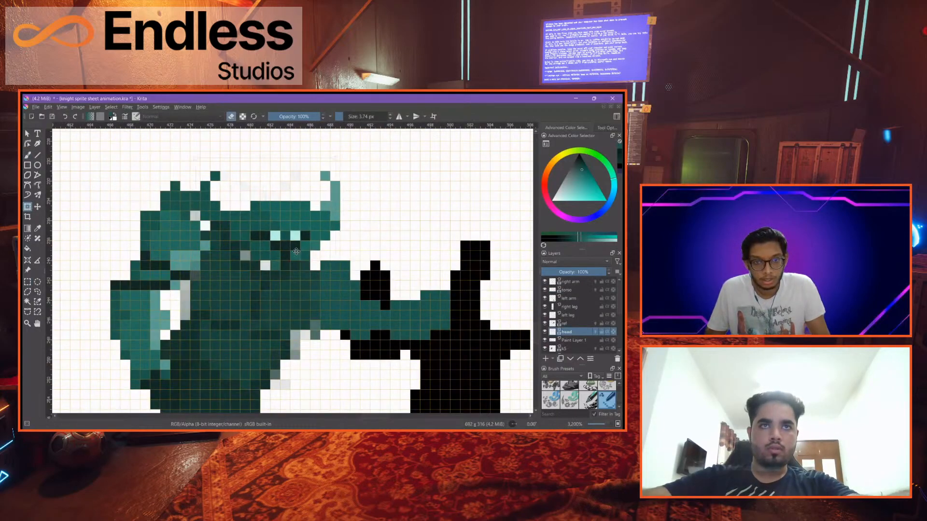
Move the head layer to the top of the layer stack, above the right arm layer
scroll(269, 246, down, 2)
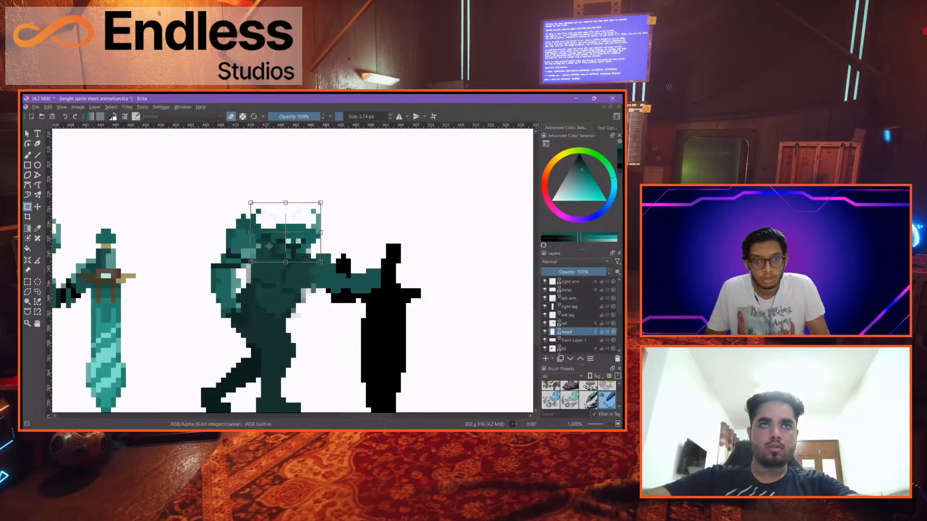
scroll(268, 246, up, 2)
drag(846, 372, 846, 309)
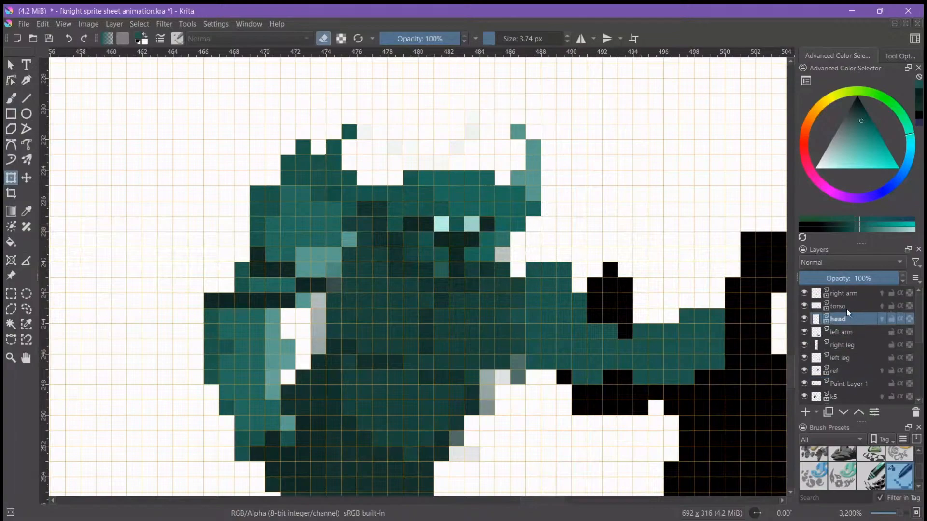
drag(847, 315, 846, 291)
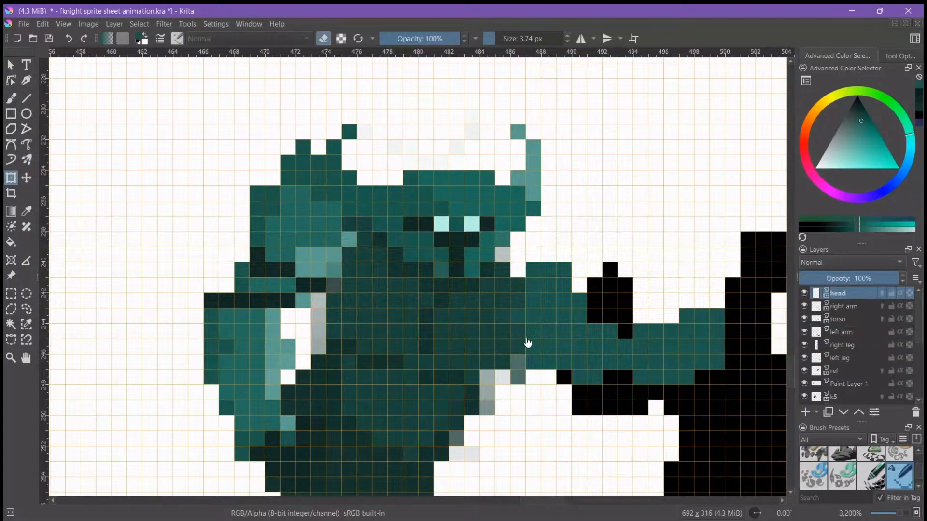
Compare the head layer placed below the ref layer with its position at the top of the stack, and keep it on top
key(ctrl+Page_Down)
key(ctrl+Page_Down)
key(ctrl+Page_Down)
key(ctrl+Page_Down)
key(ctrl+Page_Down)
key(ctrl+Page_Down)
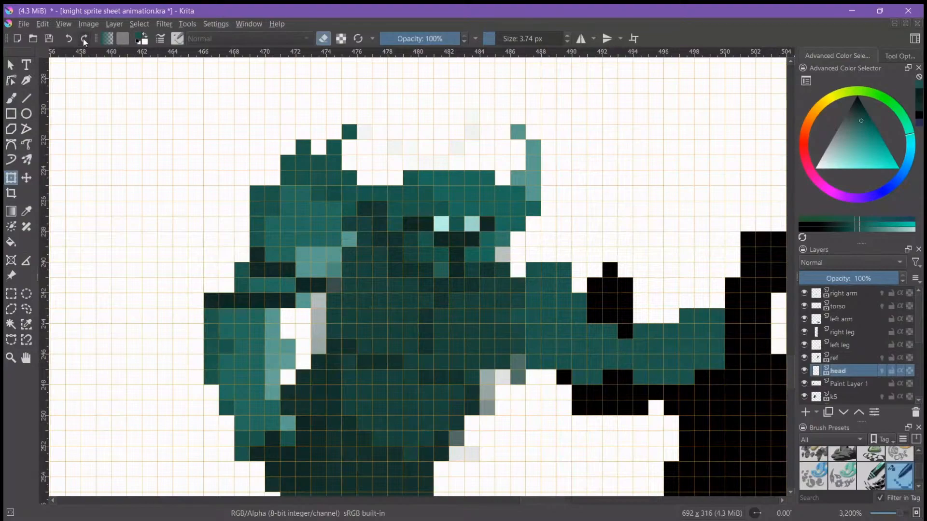
click(67, 39)
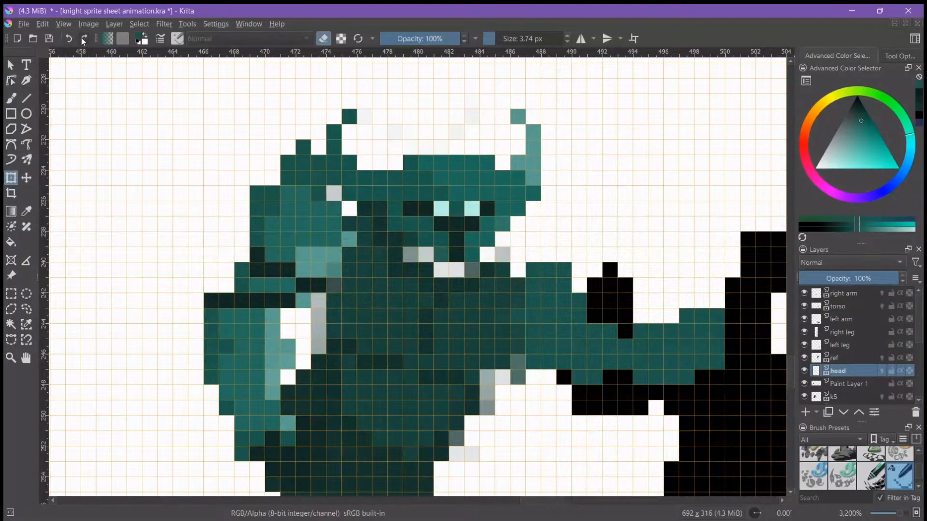
click(84, 40)
drag(838, 370, 842, 294)
Erase the protruding pixels on top of the knight's shoulder on the right arm layer with a 1.21 px eraser
scroll(322, 246, down, 2)
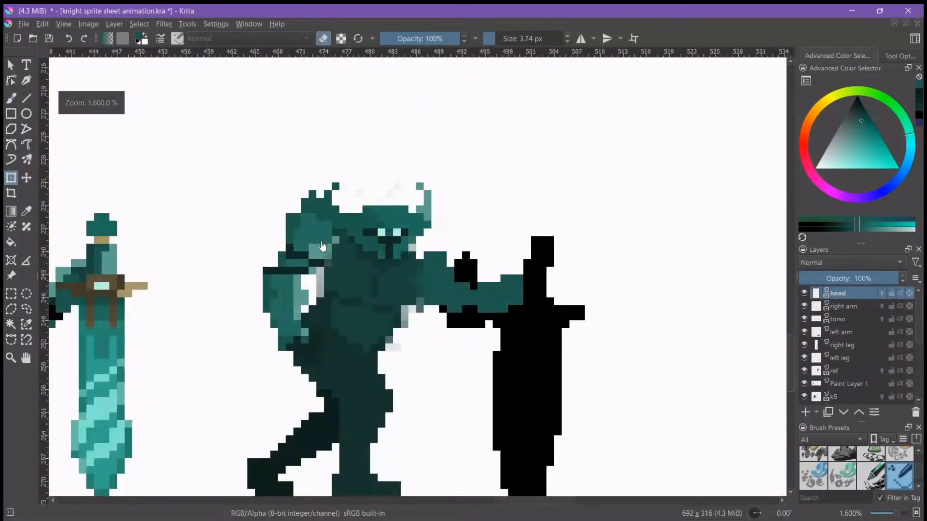
drag(228, 251, 274, 230)
click(10, 98)
scroll(407, 251, up, 2)
mouse_move(406, 252)
mouse_down()
mouse_move(367, 252)
mouse_move(405, 217)
mouse_up()
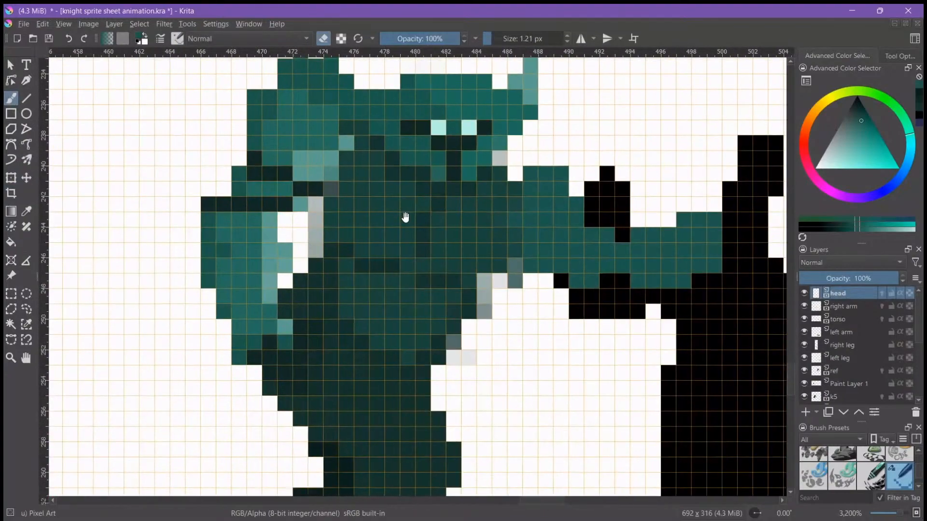
click(831, 311)
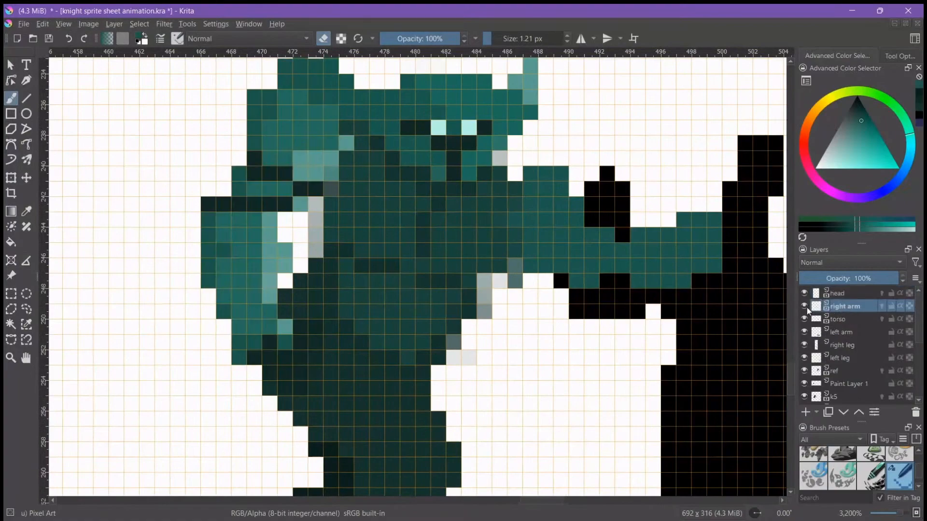
drag(374, 185, 393, 315)
key(e)
click(303, 181)
key(e)
drag(318, 181, 304, 181)
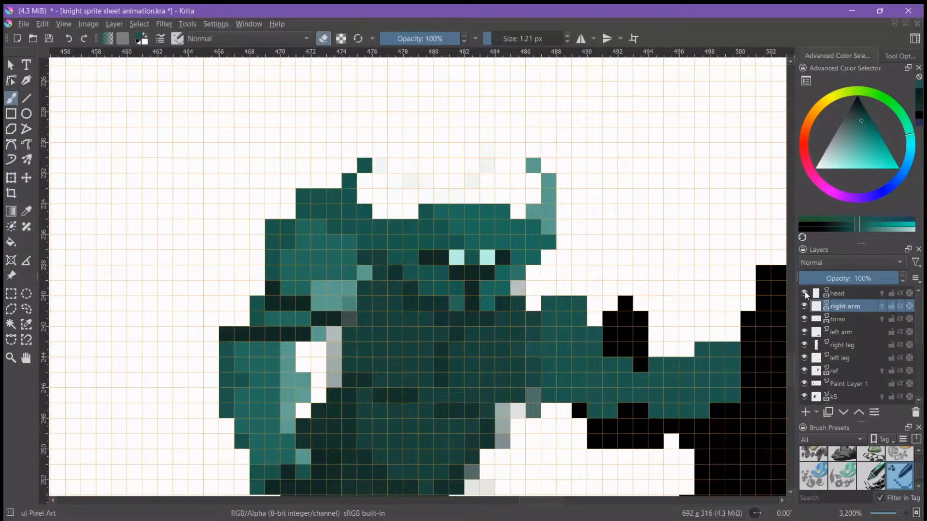
Hide the head layer and erase the leftover pixels around the top of the shoulder on the right arm layer
click(804, 293)
scroll(348, 222, up, 1)
mouse_move(355, 233)
mouse_down()
mouse_move(385, 234)
mouse_move(384, 264)
mouse_up()
key(e)
click(384, 203)
scroll(479, 252, down, 1)
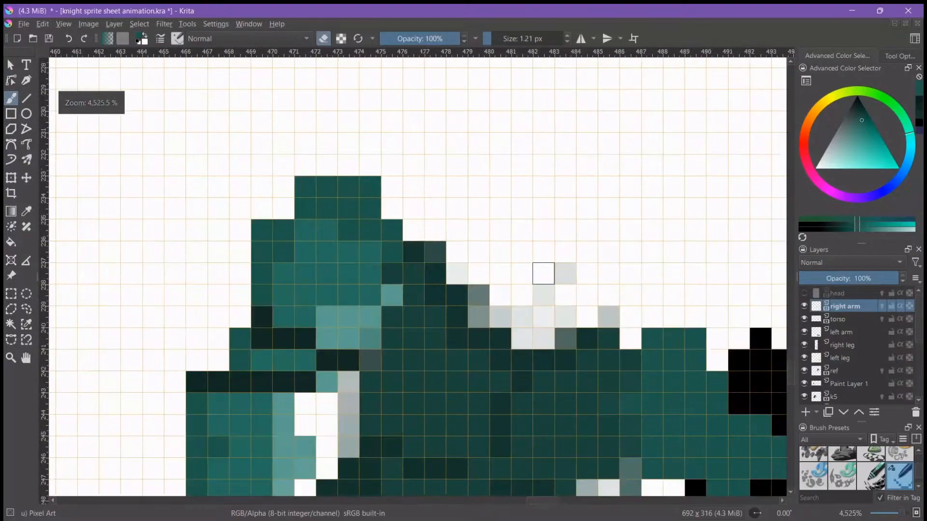
scroll(531, 167, down, 3)
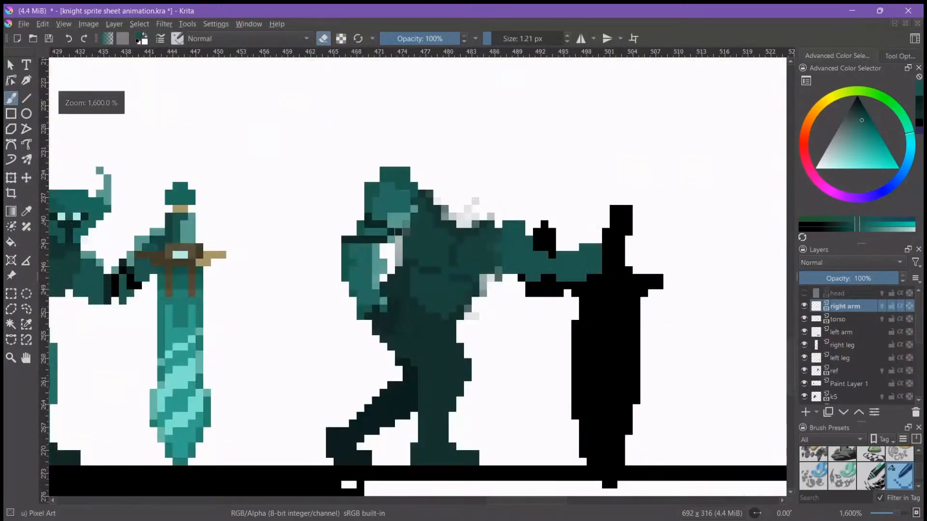
Repaint pixels along the outer forearm with teal tones sampled from the right arm
scroll(389, 243, up, 4)
ctrl+click(342, 308)
key(e)
drag(277, 323, 327, 201)
ctrl+click(276, 210)
mouse_move(293, 230)
mouse_down()
mouse_move(294, 312)
mouse_move(324, 355)
mouse_up()
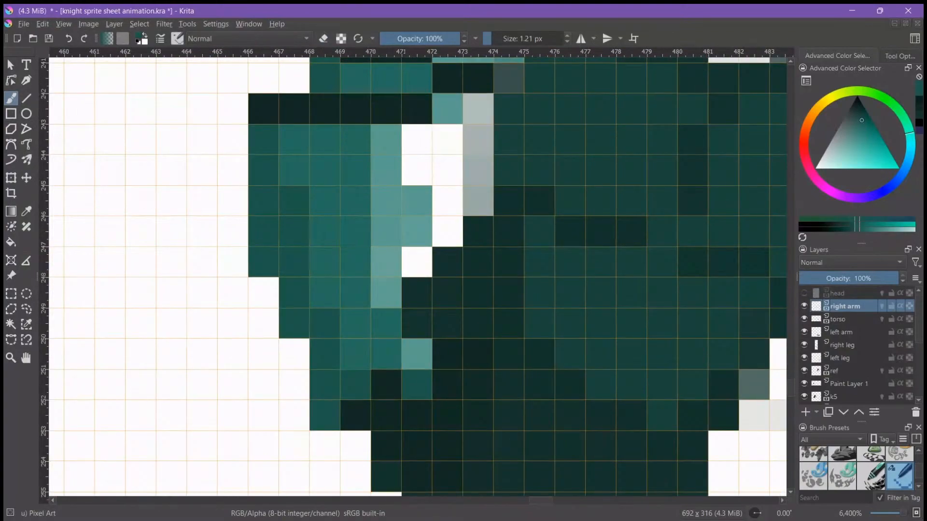
Extend the sampled light teal highlight down the inner forearm and by one pixel at the shoulder's inner edge
drag(379, 193, 360, 317)
ctrl+click(393, 310)
drag(398, 263, 399, 324)
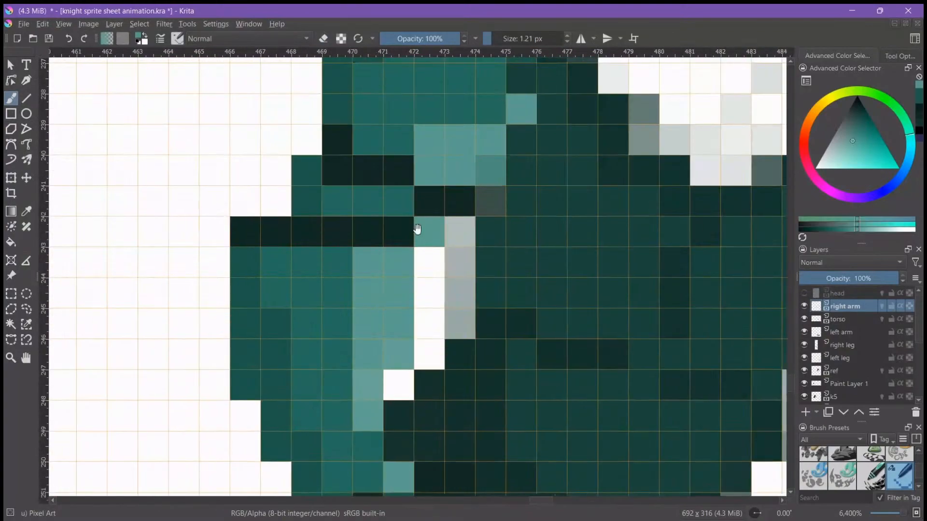
drag(417, 229, 310, 315)
click(414, 164)
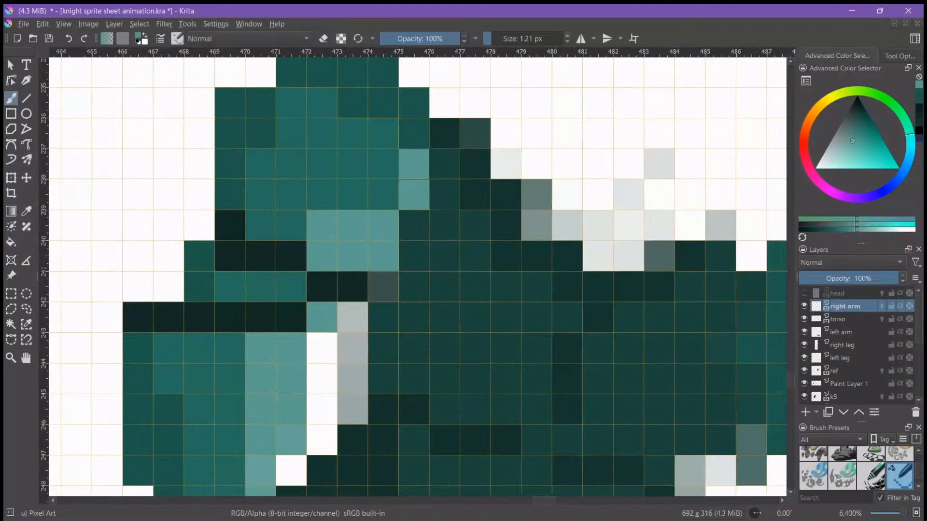
Erase the grey stray pixels at the armpit, around the neck and along the front edge on the torso layer
scroll(377, 198, down, 4)
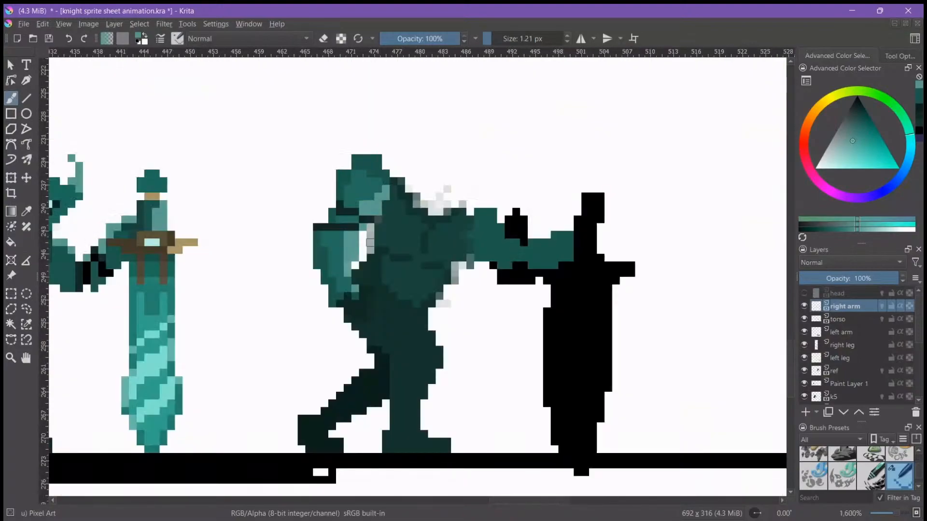
scroll(370, 243, up, 2)
click(858, 323)
key(e)
drag(367, 215, 367, 262)
click(445, 138)
mouse_move(459, 154)
mouse_down()
mouse_move(459, 170)
mouse_move(552, 170)
mouse_up()
drag(520, 138, 505, 154)
drag(490, 184, 505, 185)
mouse_move(536, 292)
mouse_down()
mouse_move(536, 322)
mouse_move(505, 353)
mouse_move(521, 369)
mouse_move(490, 368)
mouse_up()
scroll(568, 322, down, 2)
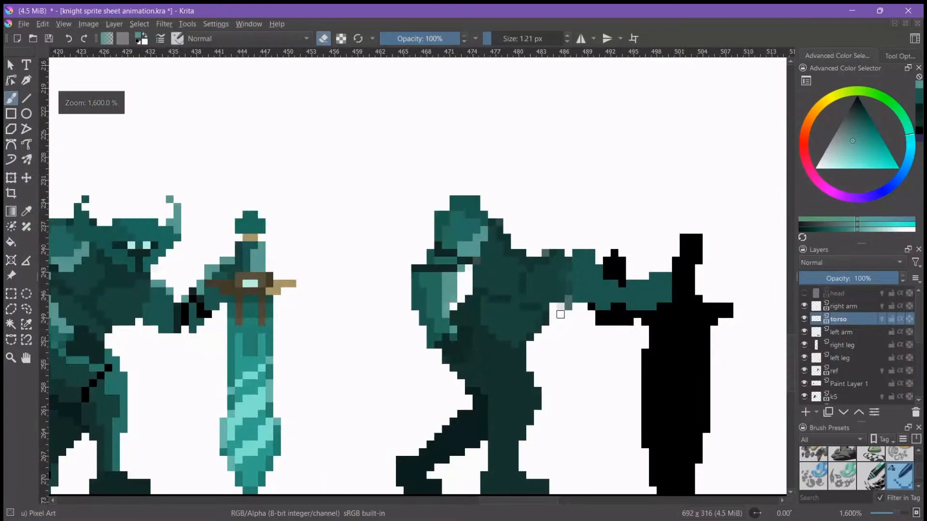
Paint a torso edge pixel in sampled dark teal and trim the torso's front outline beneath the extended arm
scroll(559, 315, up, 4)
ctrl+click(503, 279)
key(e)
click(528, 285)
scroll(529, 292, down, 3)
key(e)
drag(529, 290, 518, 303)
scroll(540, 290, down, 2)
scroll(533, 299, up, 3)
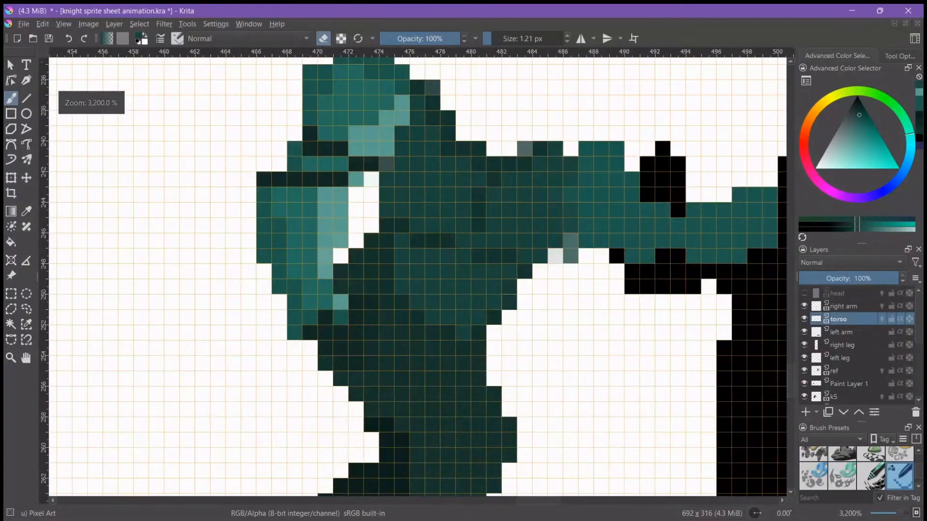
click(509, 302)
scroll(552, 287, down, 3)
scroll(542, 291, up, 3)
click(517, 295)
scroll(560, 282, down, 3)
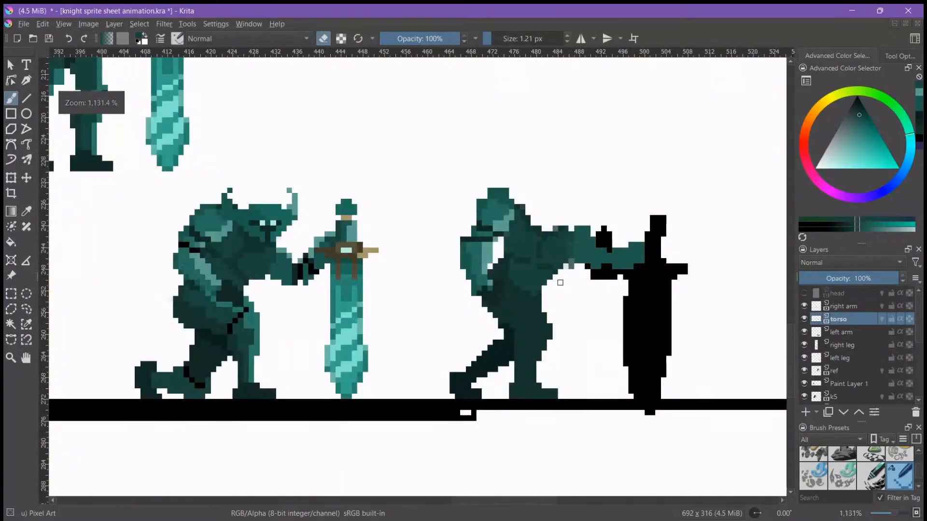
Show the head layer again and clean up the grey pixel at the armpit on the torso layer
scroll(549, 275, up, 3)
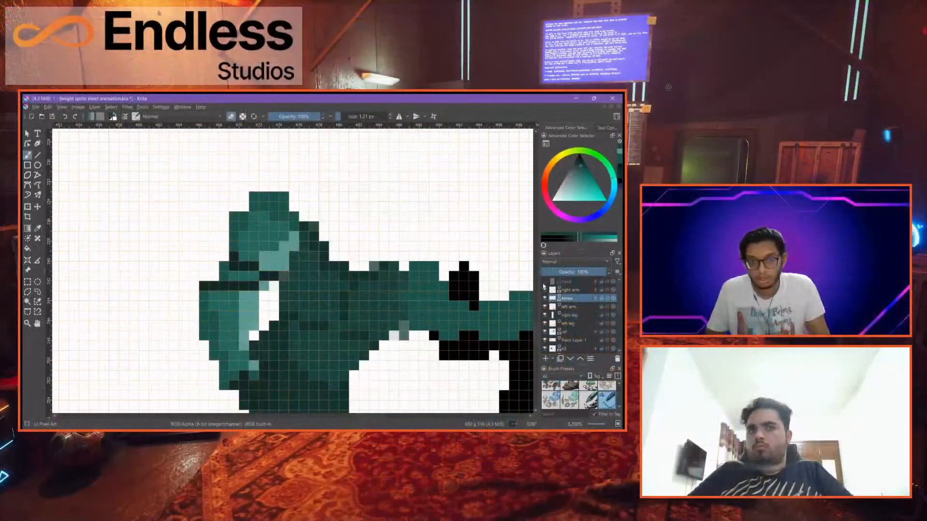
click(545, 282)
drag(460, 281, 441, 236)
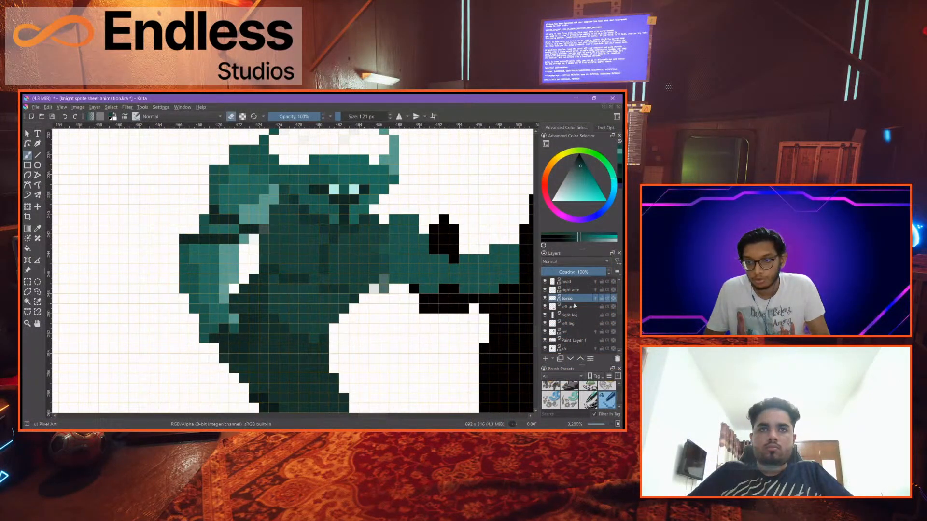
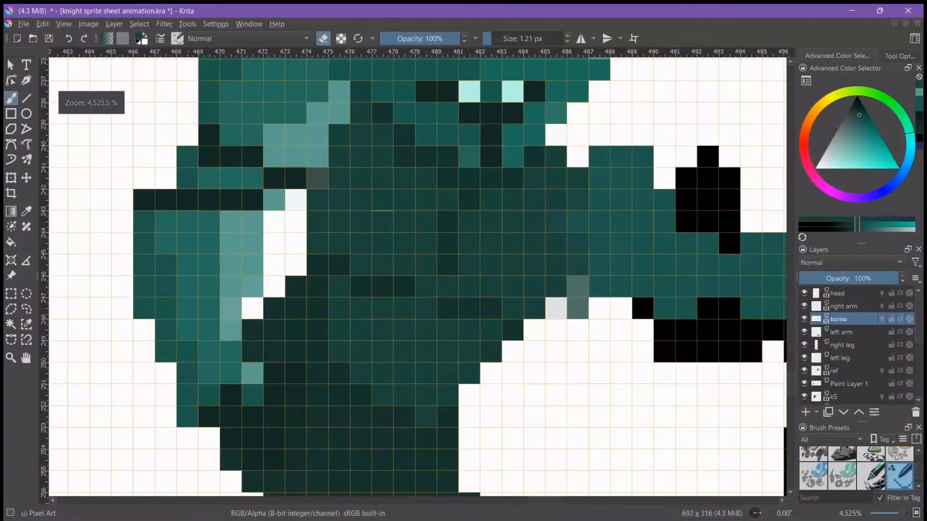
key(plus)
click(317, 179)
drag(396, 221, 411, 191)
scroll(503, 218, down, 2)
Try to clean up the grey pixels beneath the extended arm and trim the torso's front edge by one pixel
key(e)
scroll(545, 239, up, 2)
click(546, 240)
scroll(546, 240, down, 2)
click(560, 257)
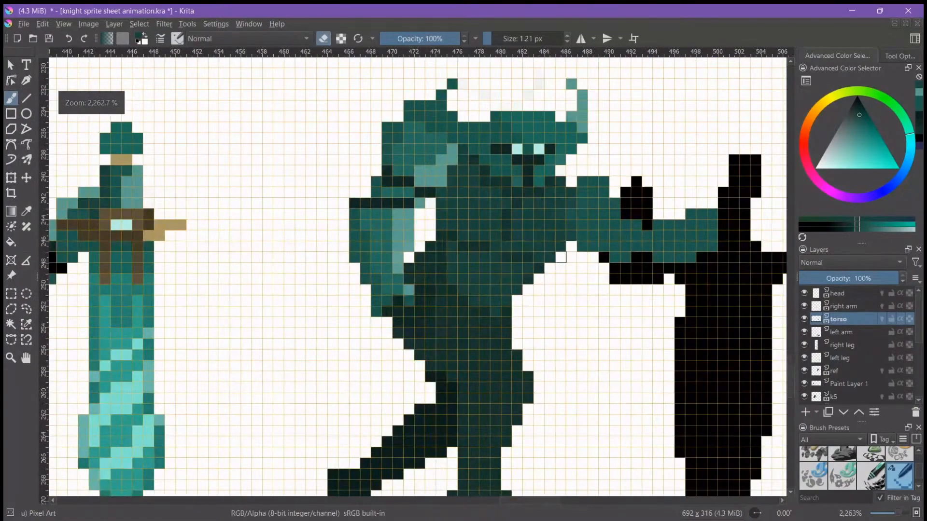
scroll(561, 257, down, 2)
scroll(550, 268, up, 4)
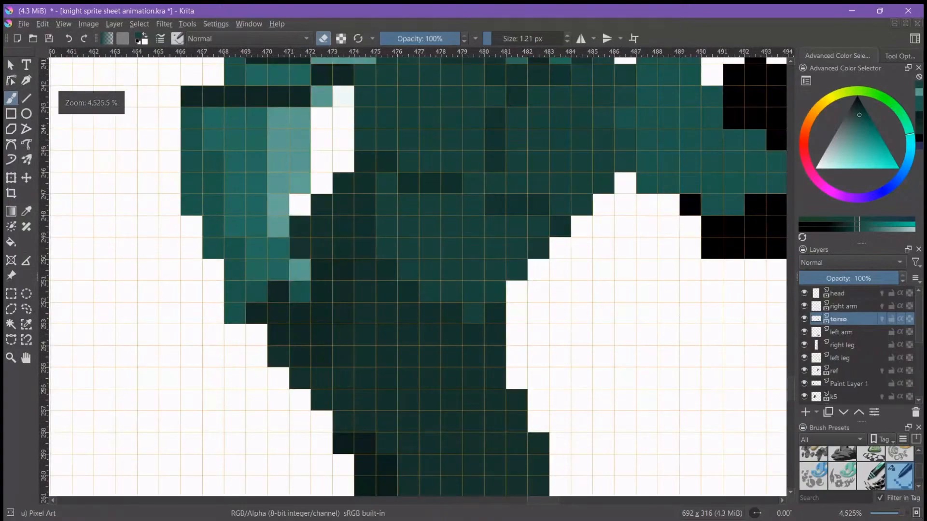
click(518, 269)
scroll(564, 260, down, 5)
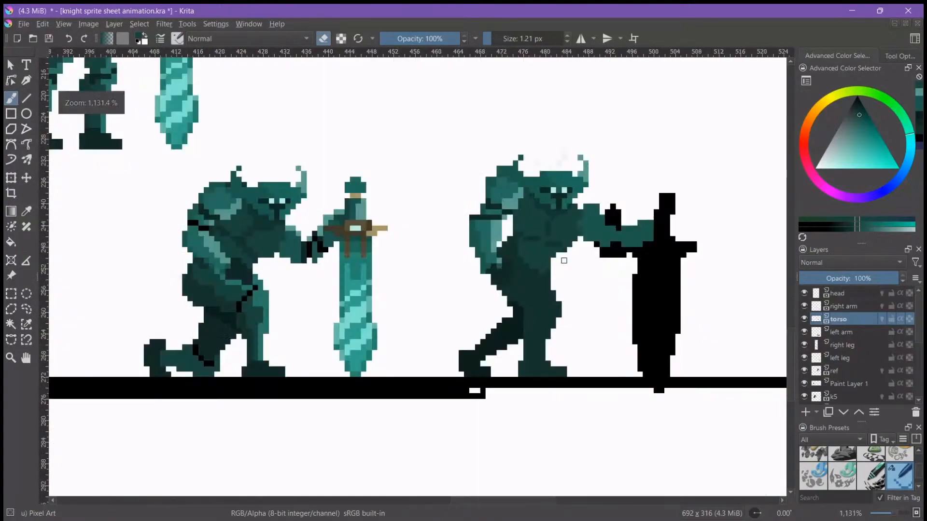
scroll(564, 261, up, 2)
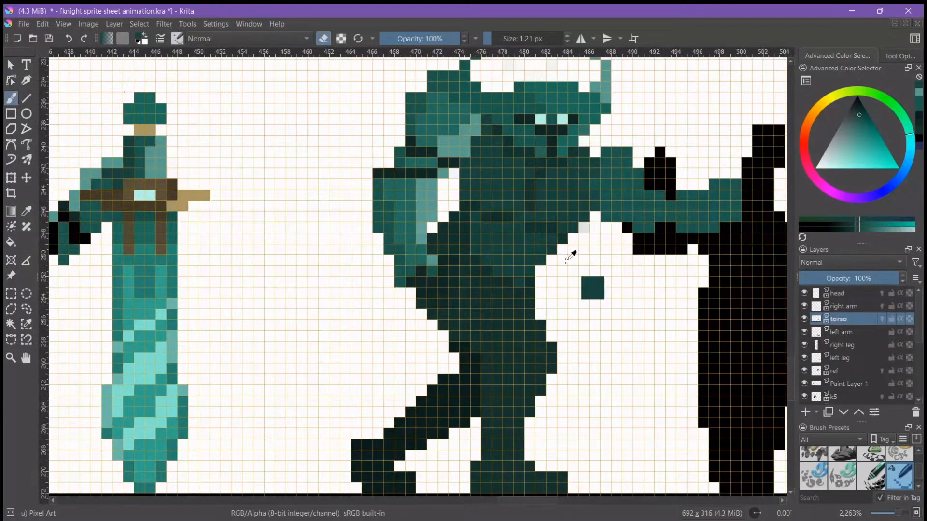
key(e)
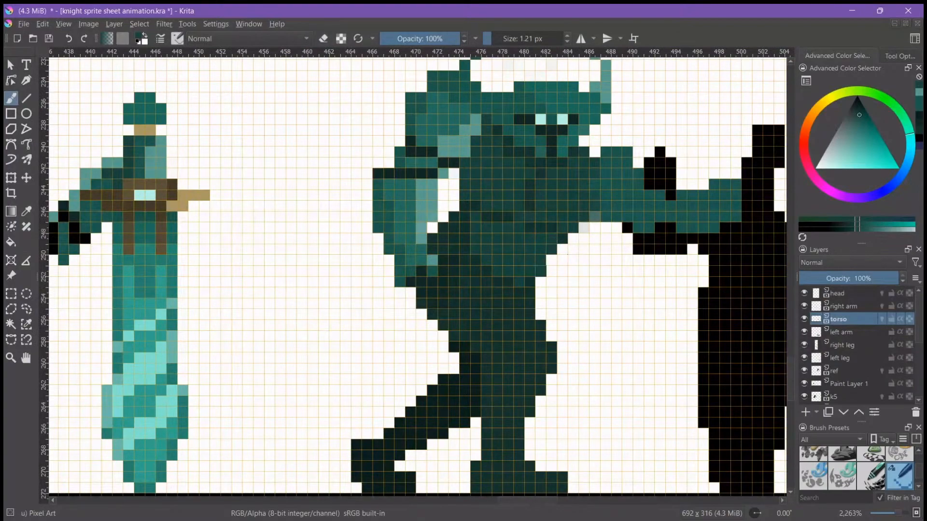
Transform the head layer to shift the knight's head 1 pixel right
scroll(541, 281, down, 4)
scroll(567, 271, up, 1)
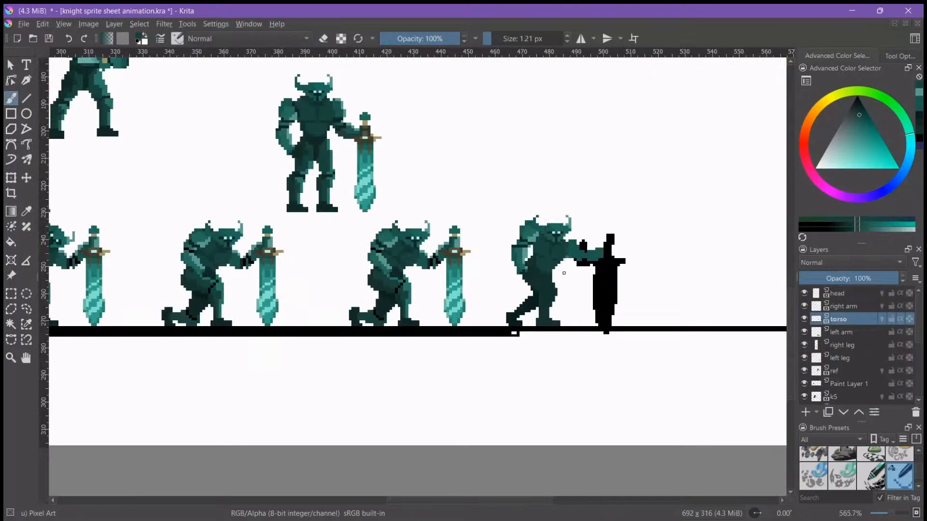
scroll(569, 270, up, 4)
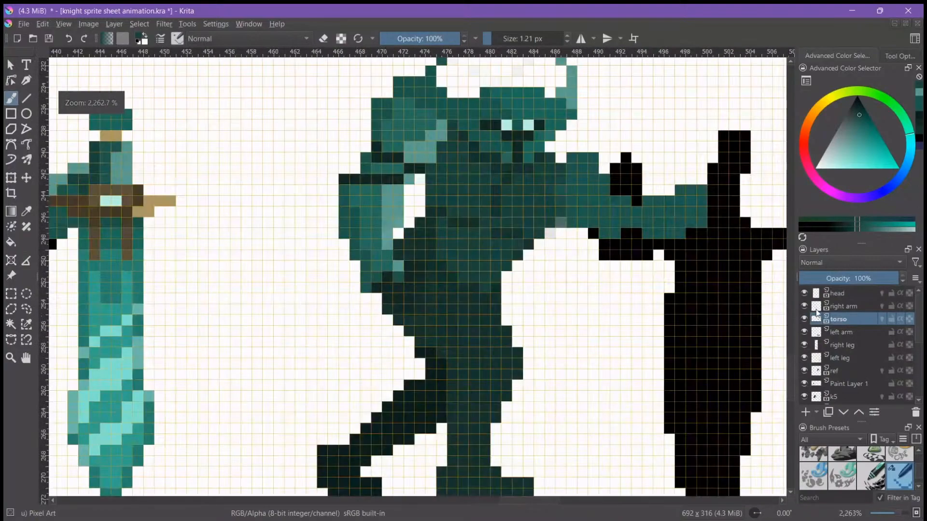
click(840, 296)
click(11, 177)
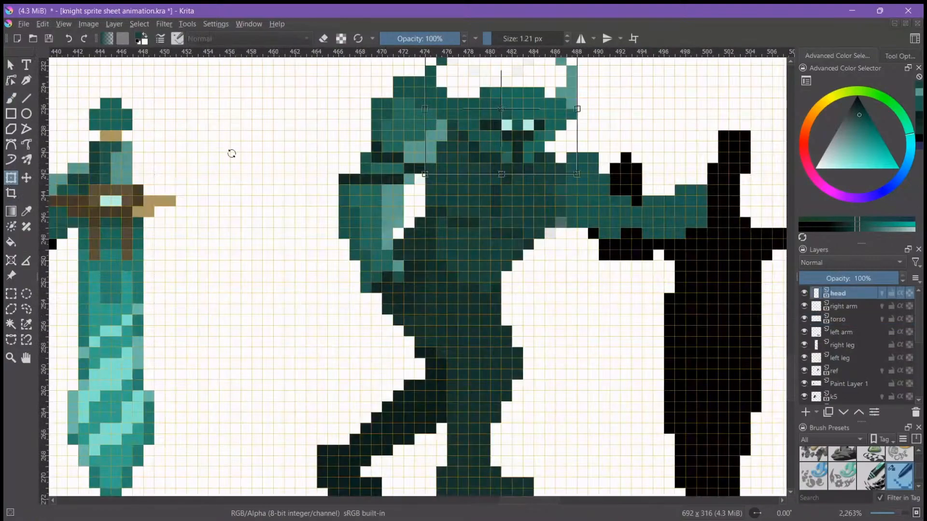
drag(466, 243, 474, 242)
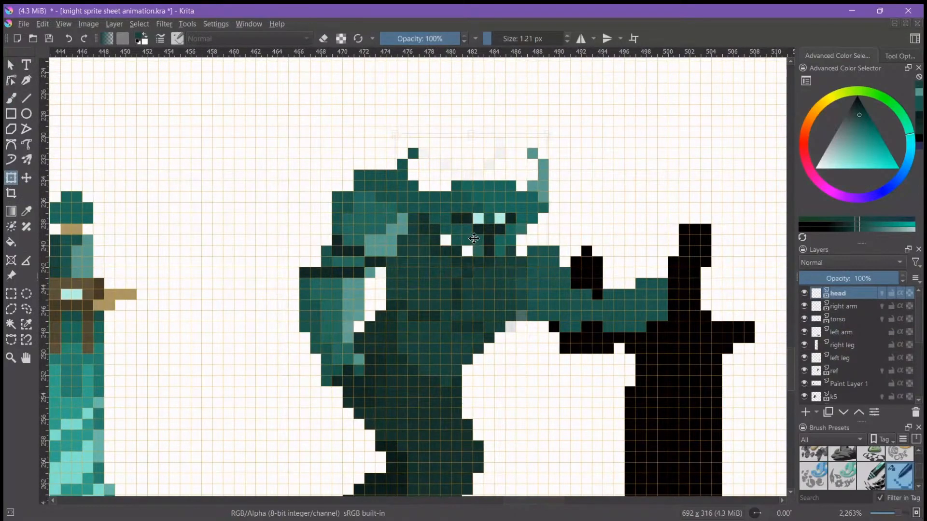
scroll(474, 238, down, 2)
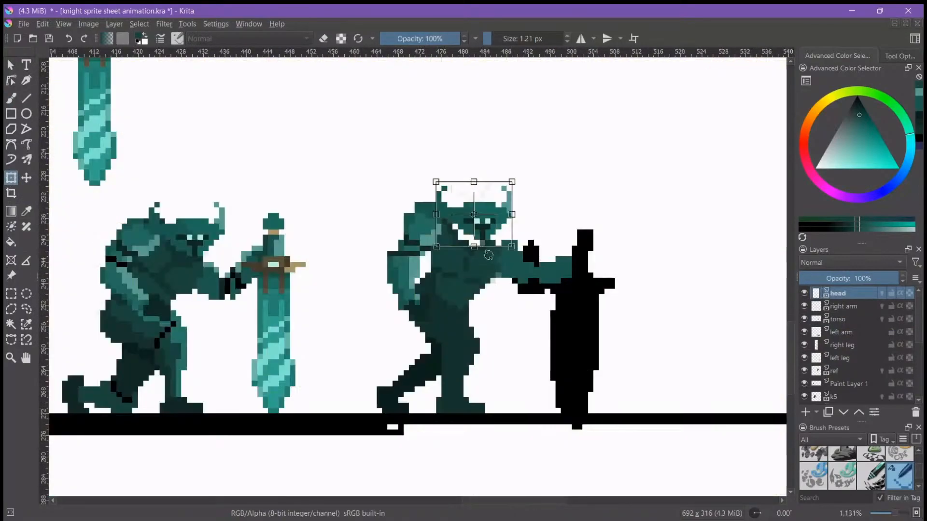
scroll(489, 256, up, 2)
drag(499, 225, 512, 233)
Erase the stray marks away from the knight on the right arm layer with a 19.21 px eraser
click(856, 307)
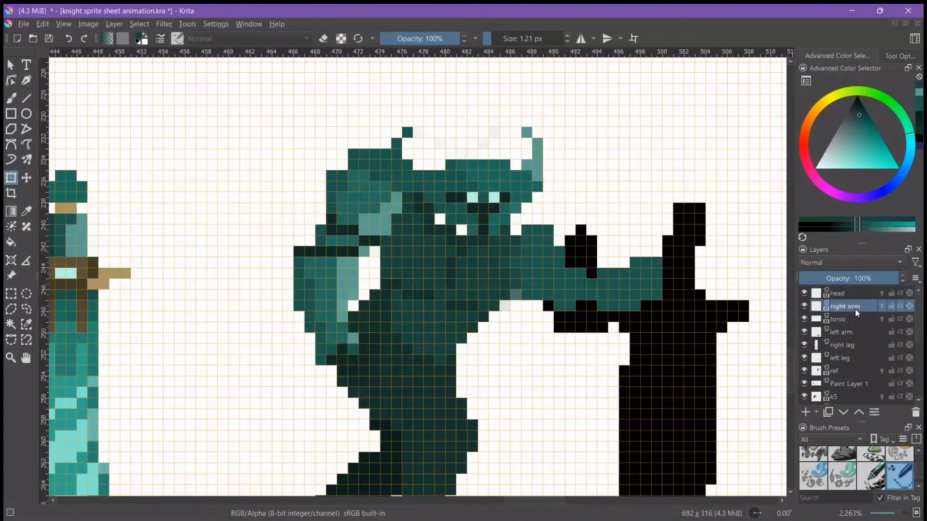
scroll(340, 255, down, 3)
drag(268, 240, 548, 321)
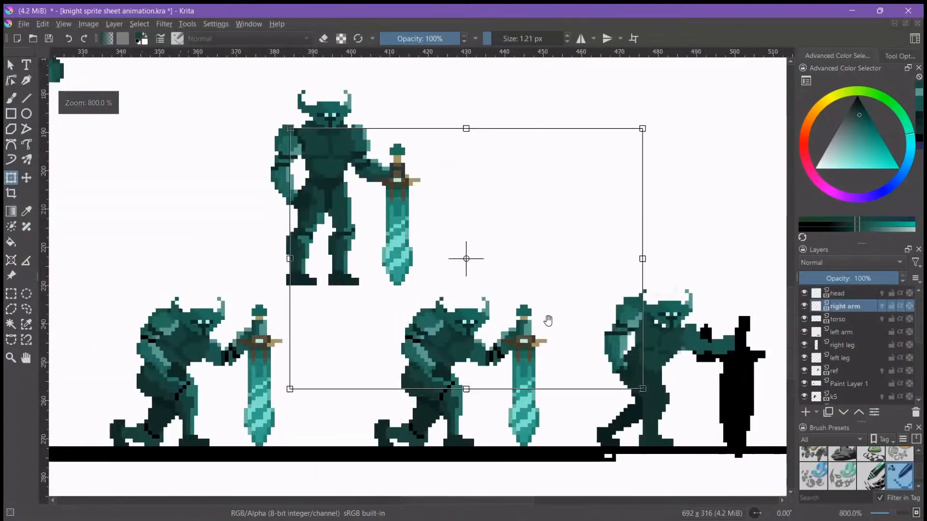
click(13, 105)
key(e)
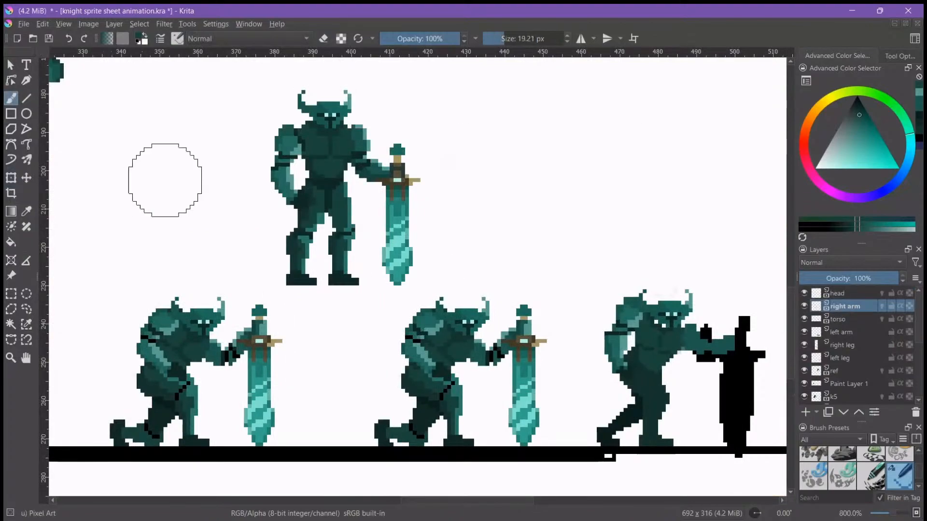
Transform the right arm layer to shift the knight's arm 1 pixel left and 1 pixel down
click(12, 178)
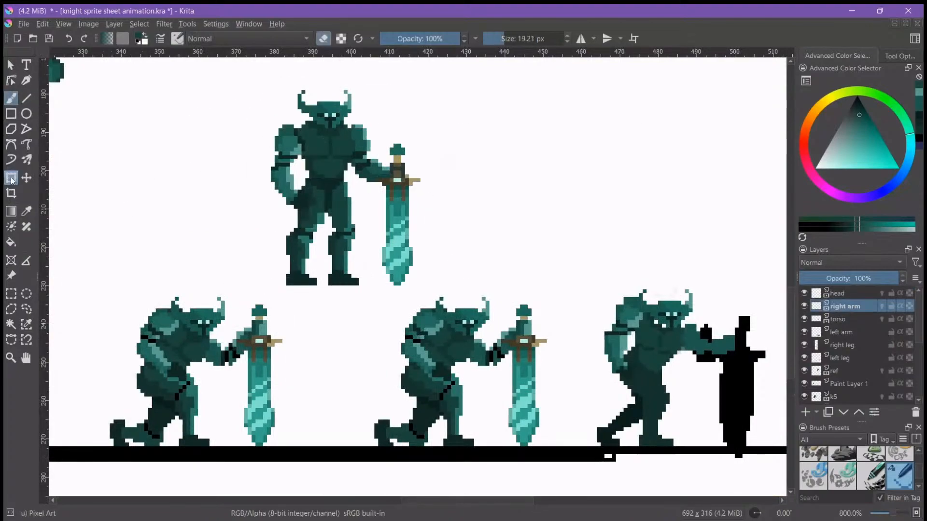
drag(416, 217, 239, 120)
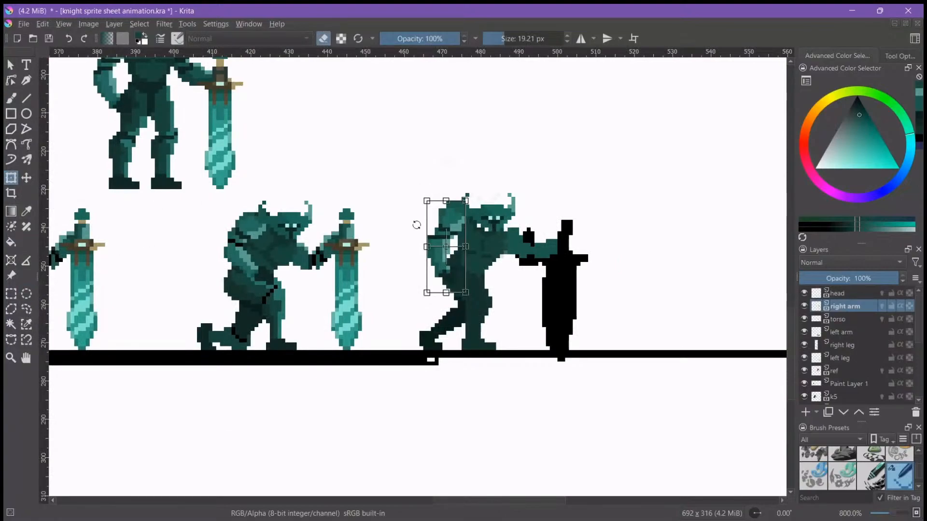
scroll(448, 241, up, 5)
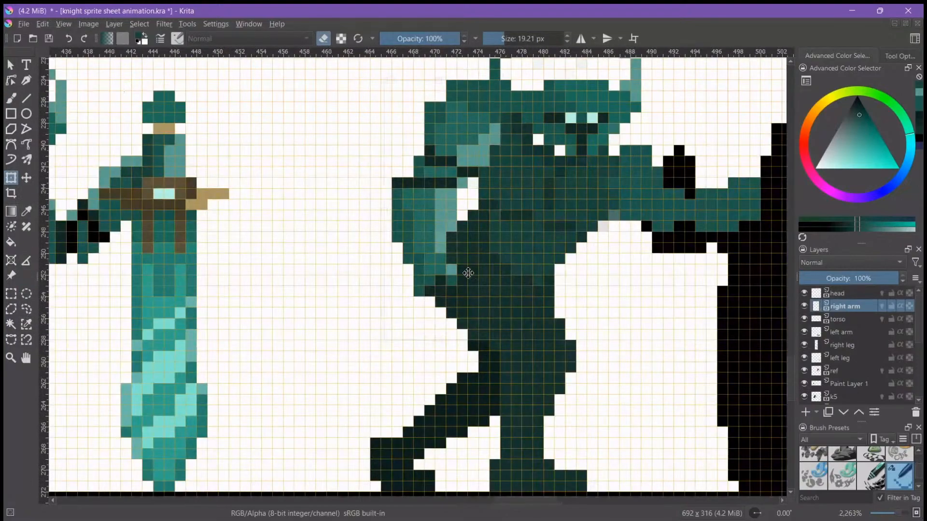
drag(464, 273, 467, 284)
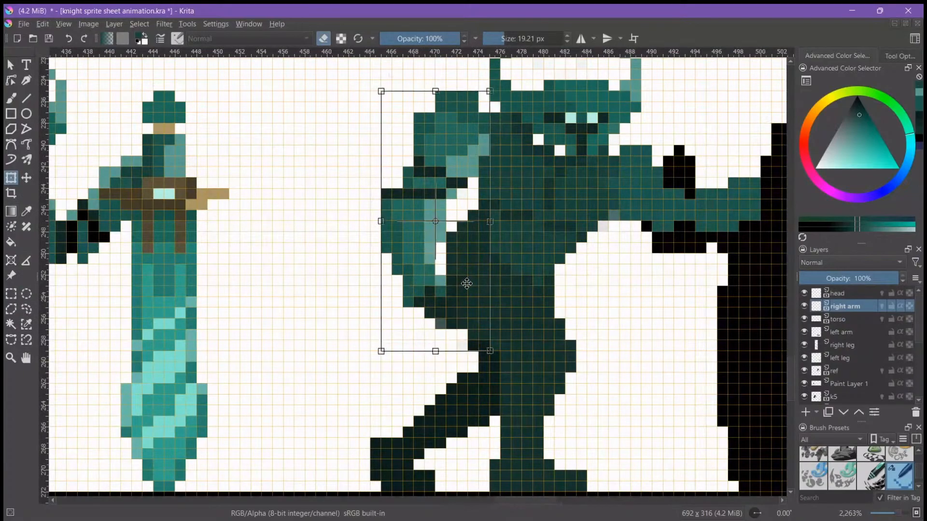
scroll(467, 283, down, 3)
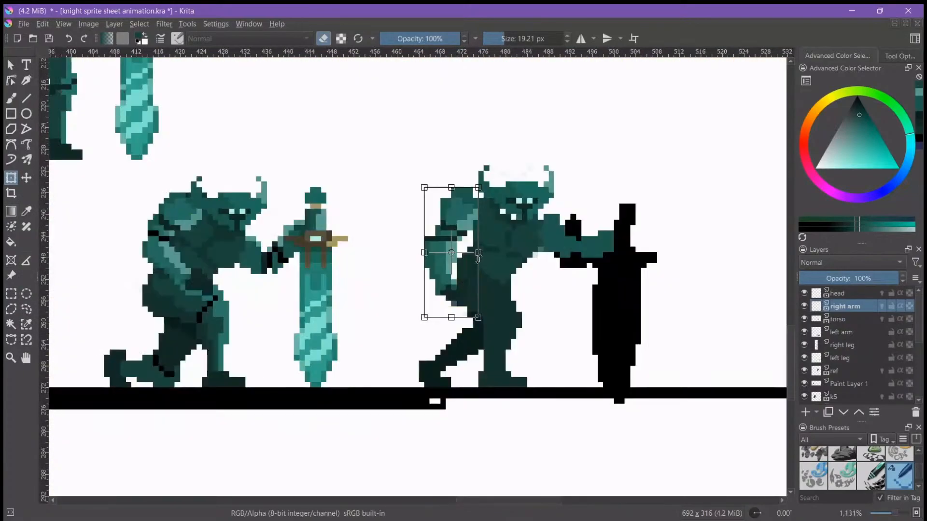
scroll(477, 264, up, 3)
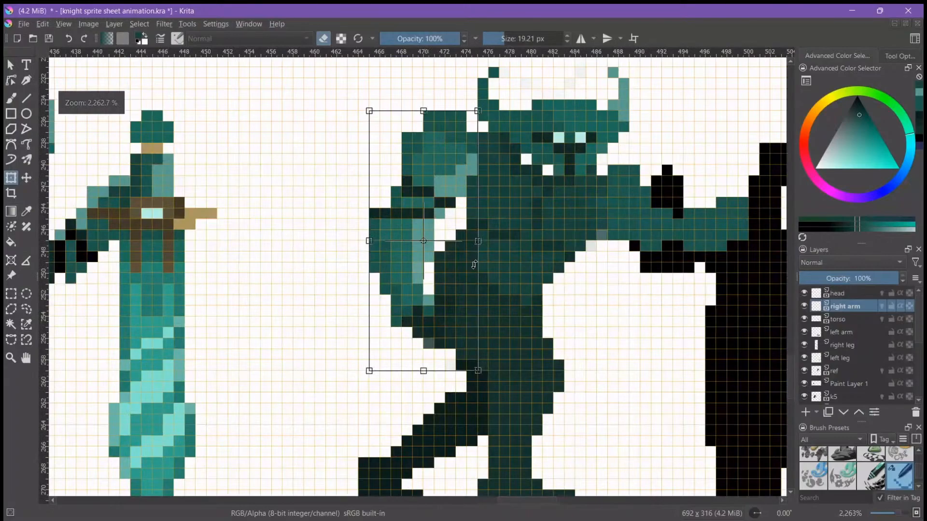
Paint the light pixels between the right hand and the hip dark with a 1.71 px brush on the right arm layer
click(11, 98)
scroll(402, 288, up, 1)
shift+drag(404, 292, 208, 293)
scroll(453, 298, down, 1)
scroll(479, 320, up, 3)
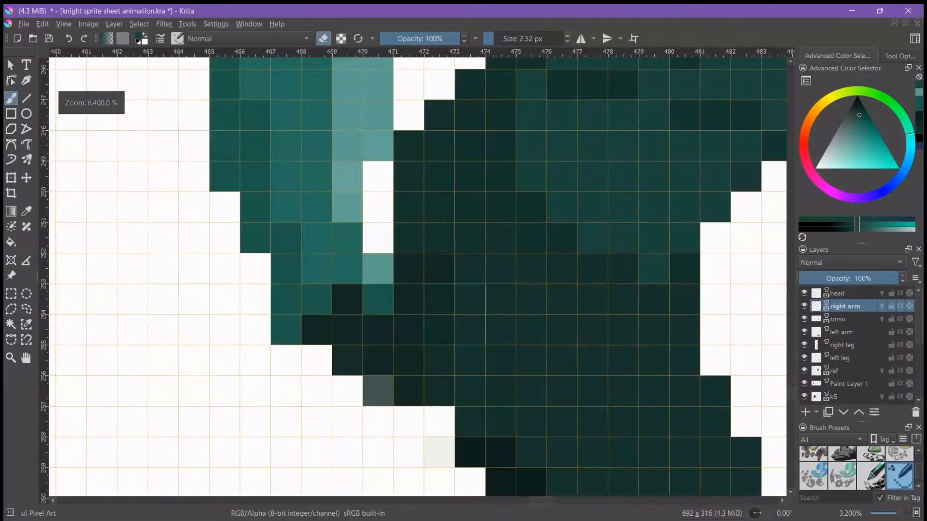
ctrl+click(431, 356)
mouse_move(363, 314)
shift+mouse_down()
mouse_move(337, 314)
mouse_move(378, 290)
mouse_move(382, 269)
shift+mouse_up()
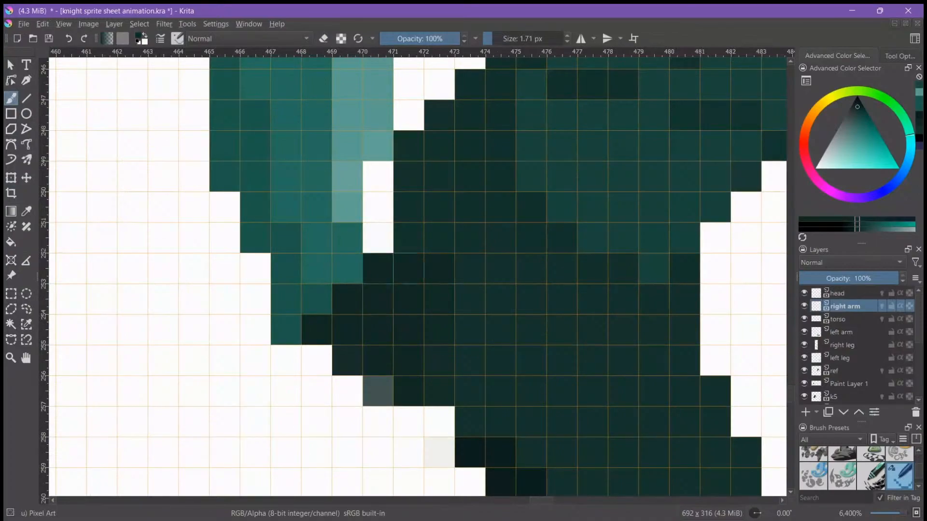
Erase the leftover grey pixel beneath the right hand at the hip
key(e)
drag(378, 391, 409, 391)
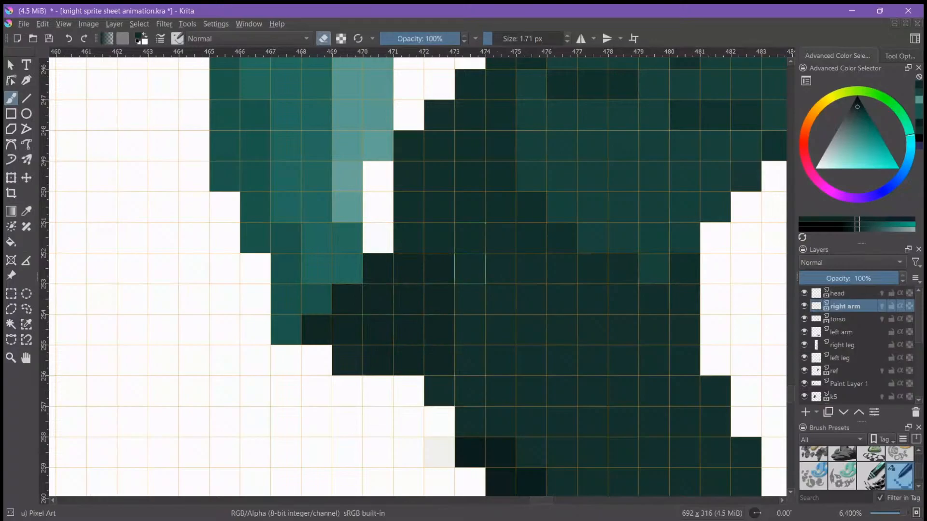
scroll(459, 292, down, 3)
scroll(466, 292, down, 2)
scroll(482, 283, up, 4)
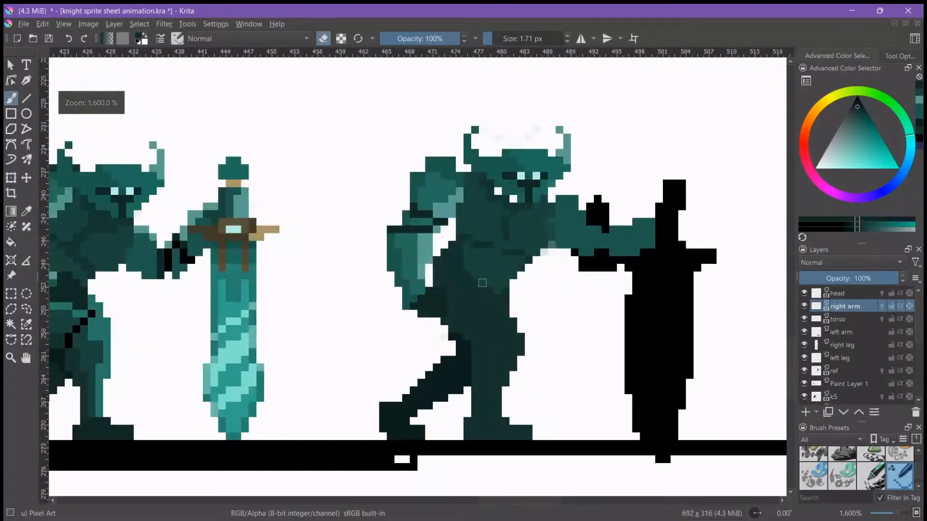
Select the torso layer and sample the dark chest teal from the previous pose for shading the new pose's chest
scroll(511, 275, down, 2)
scroll(515, 251, left, 5)
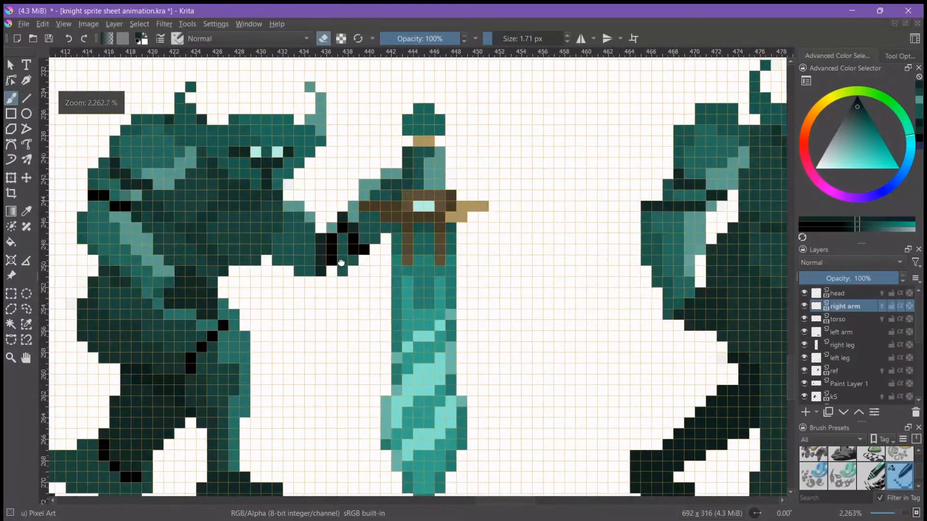
click(840, 320)
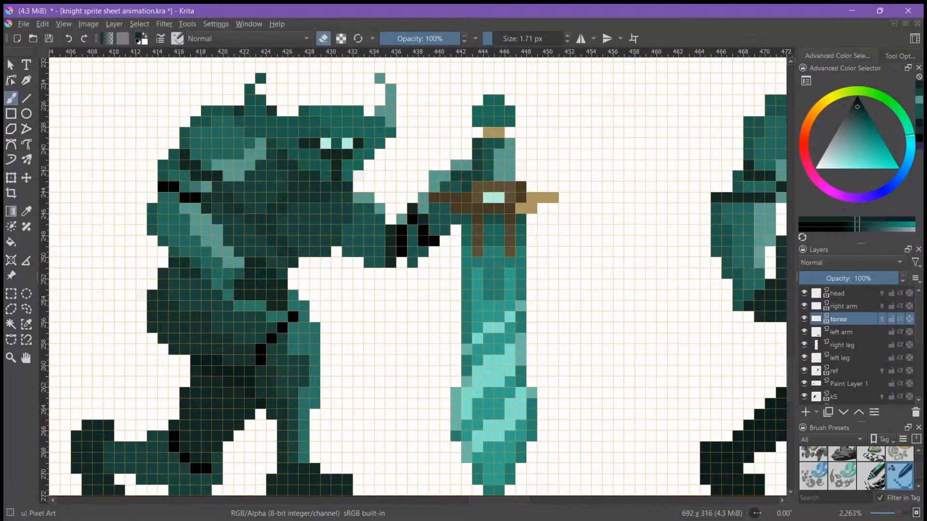
scroll(270, 261, down, 1)
ctrl+click(303, 204)
drag(597, 237, 360, 271)
key(e)
scroll(479, 253, up, 3)
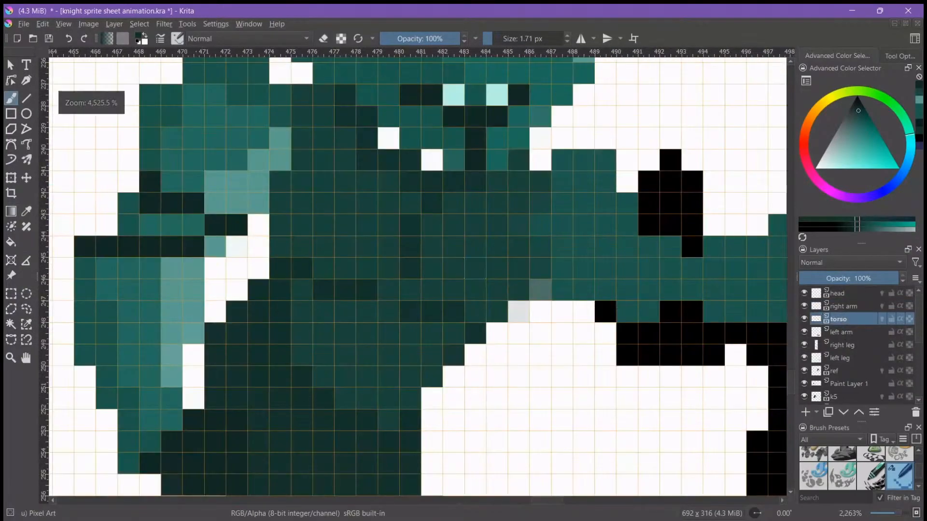
mouse_move(412, 165)
mouse_down()
mouse_move(437, 187)
mouse_move(478, 186)
mouse_move(512, 209)
mouse_up()
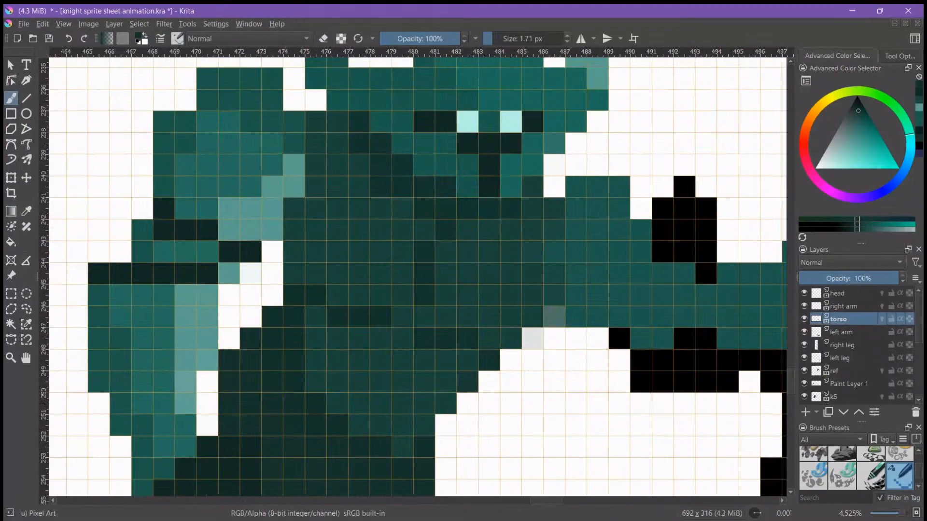
Sample the torso's darker shade and paint a dark centre line down the chest below the head
ctrl+click(497, 304)
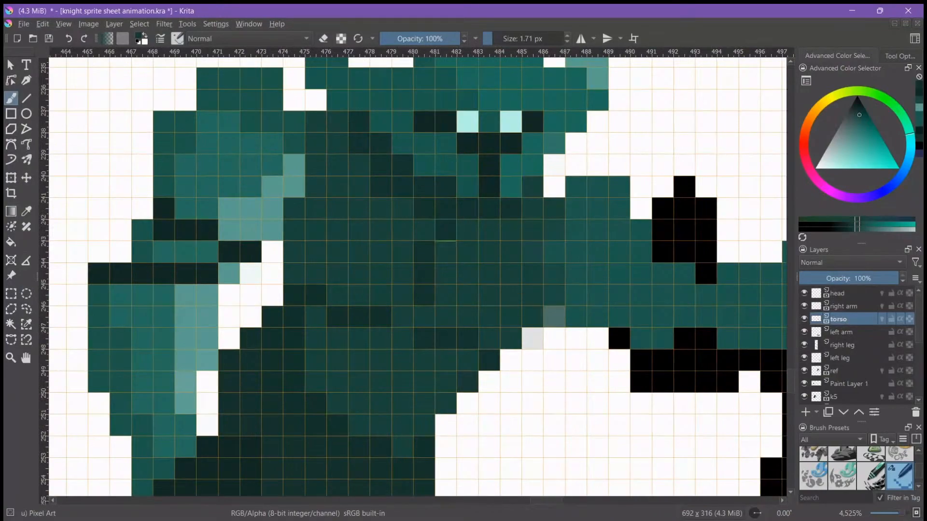
ctrl+click(468, 205)
click(468, 231)
click(446, 252)
click(446, 274)
click(424, 294)
click(424, 317)
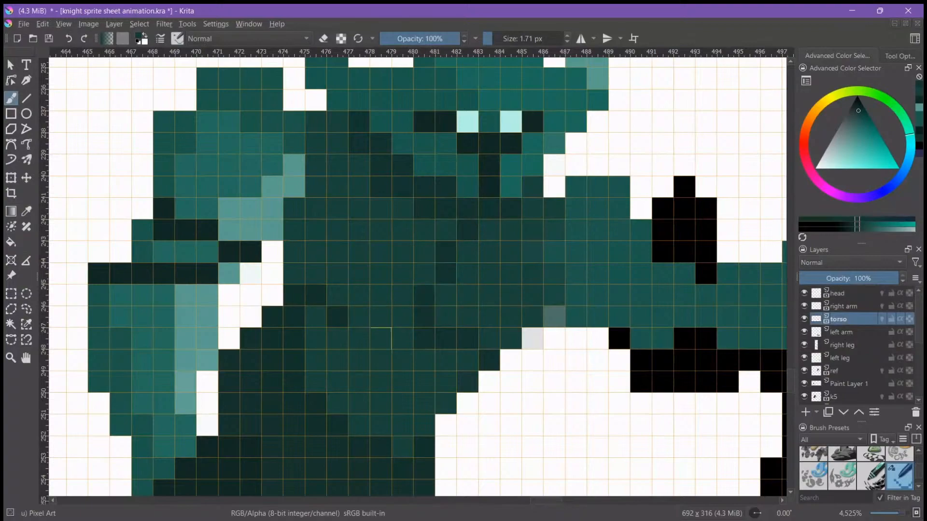
Paint a row of dark pixels along the lower edge of the chest on the torso layer
click(360, 317)
click(381, 338)
click(403, 338)
click(467, 338)
click(511, 338)
click(489, 338)
scroll(527, 342, down, 3)
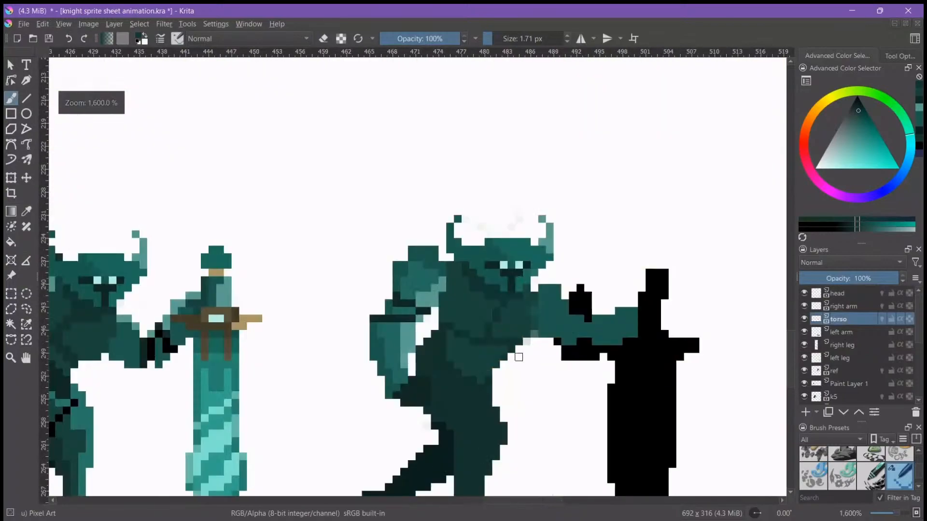
scroll(519, 356, down, 2)
scroll(475, 357, up, 3)
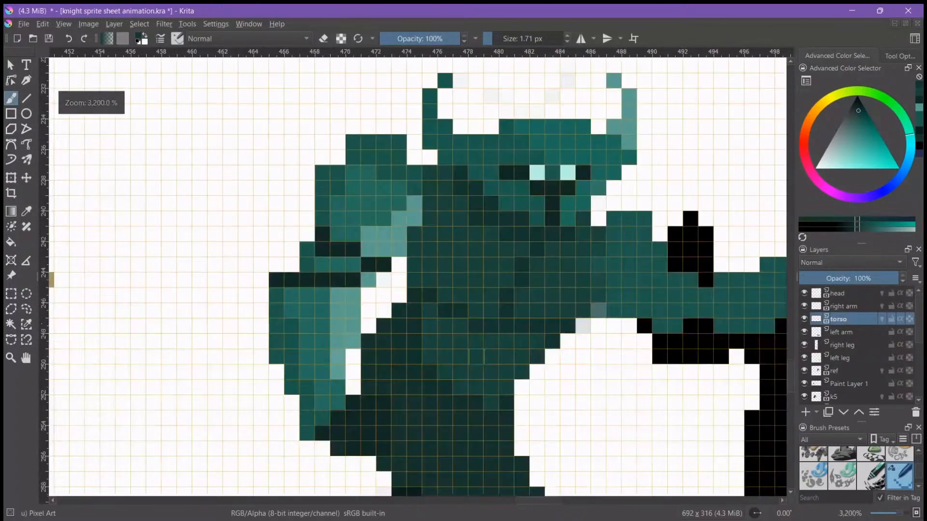
Retouch the lower chest shading and darken the torso's back edge beside the right arm
scroll(506, 314, up, 2)
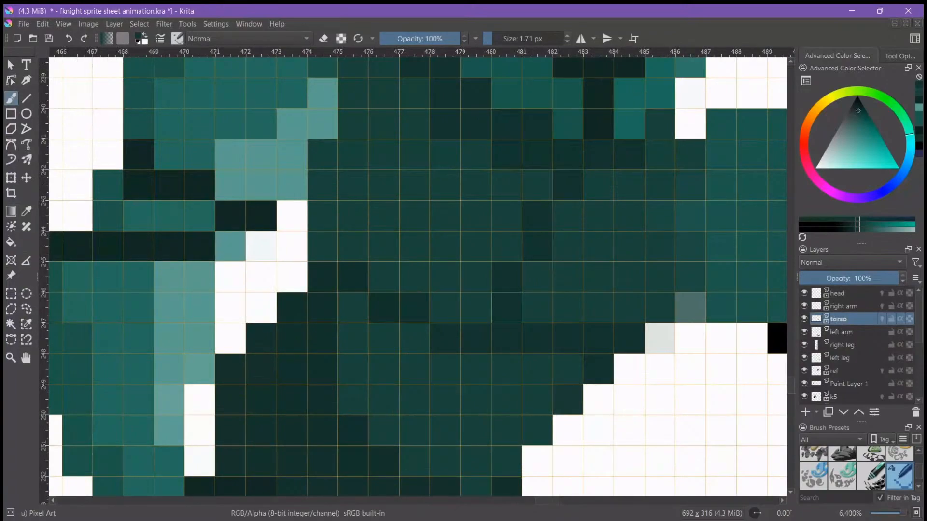
scroll(534, 322, down, 5)
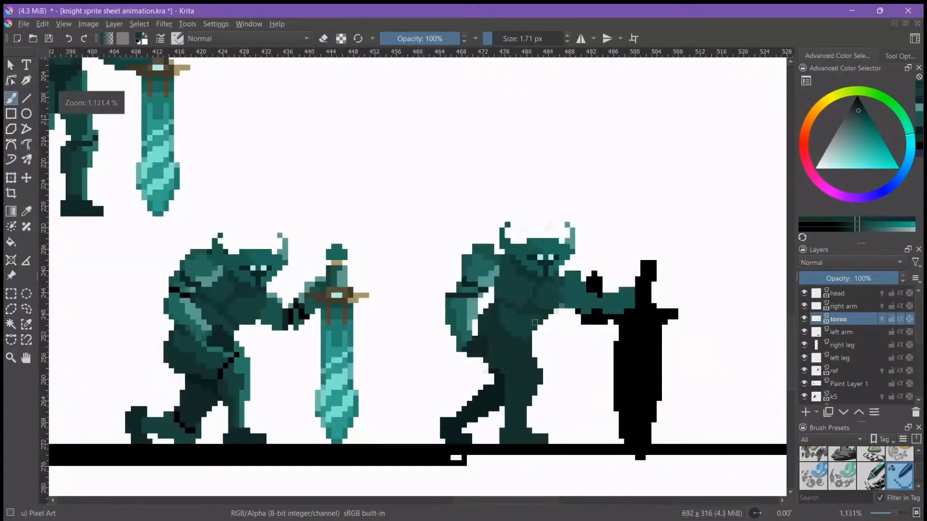
scroll(534, 329, up, 3)
scroll(533, 261, down, 3)
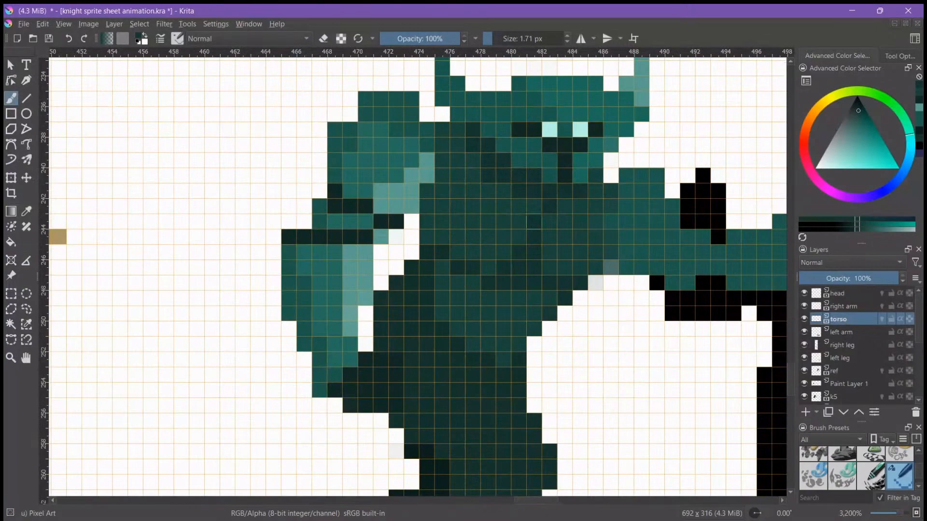
scroll(534, 260, up, 4)
key(e)
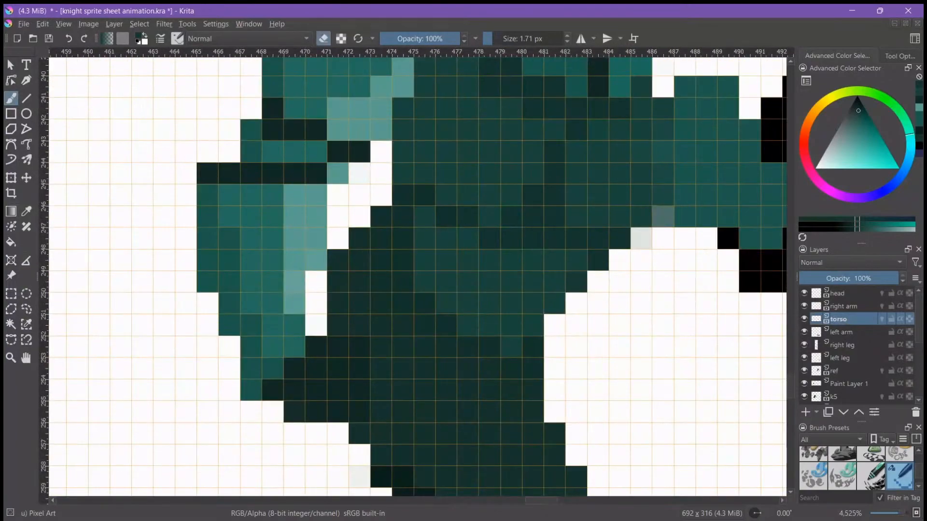
click(511, 216)
key(e)
click(511, 217)
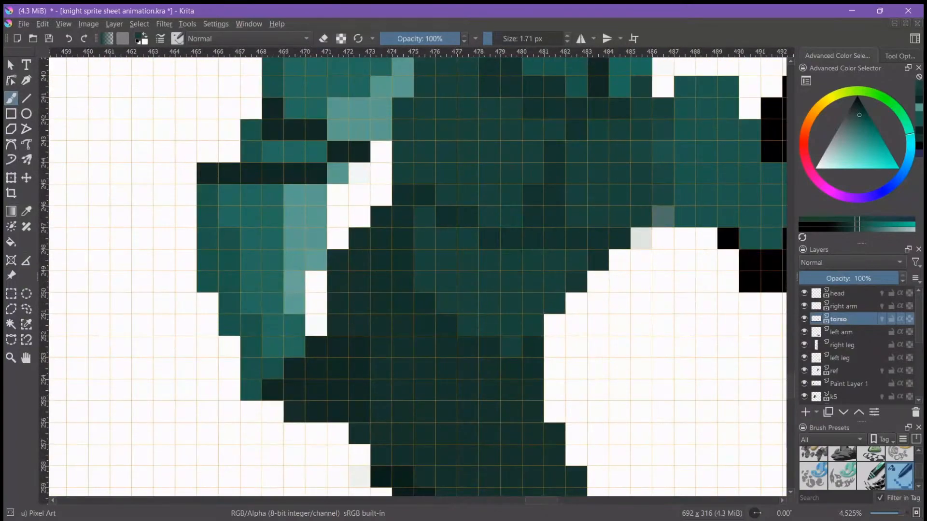
scroll(491, 195, down, 1)
drag(421, 225, 497, 241)
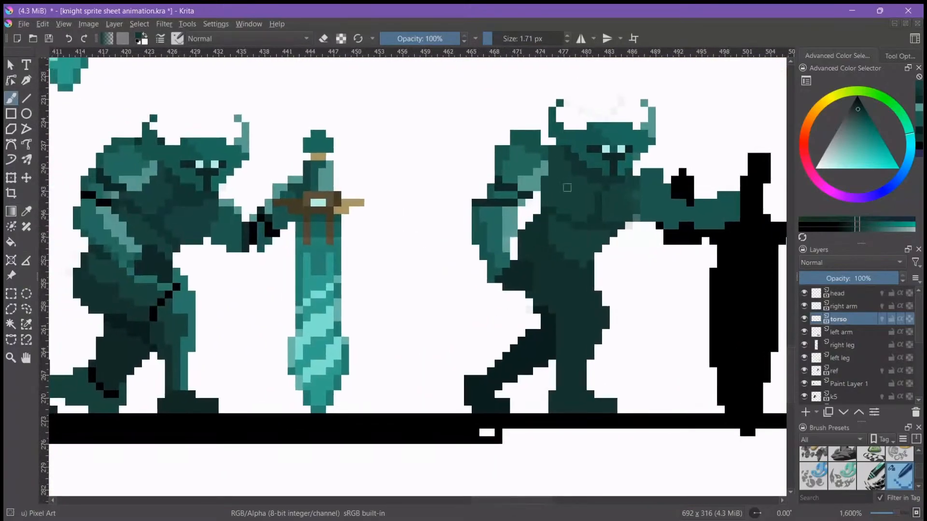
Examine the torso shading up close and from a distance against the previous pose
scroll(565, 189, up, 3)
scroll(521, 208, down, 1)
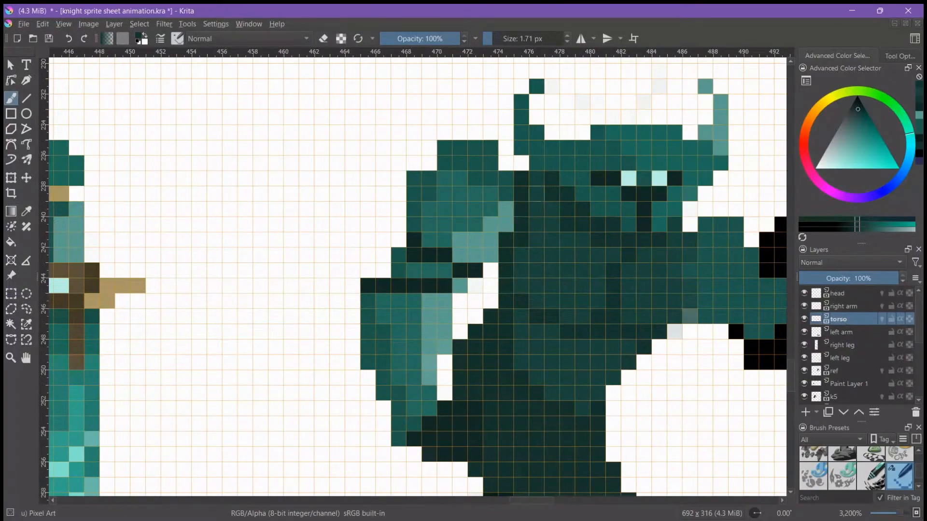
scroll(581, 224, down, 2)
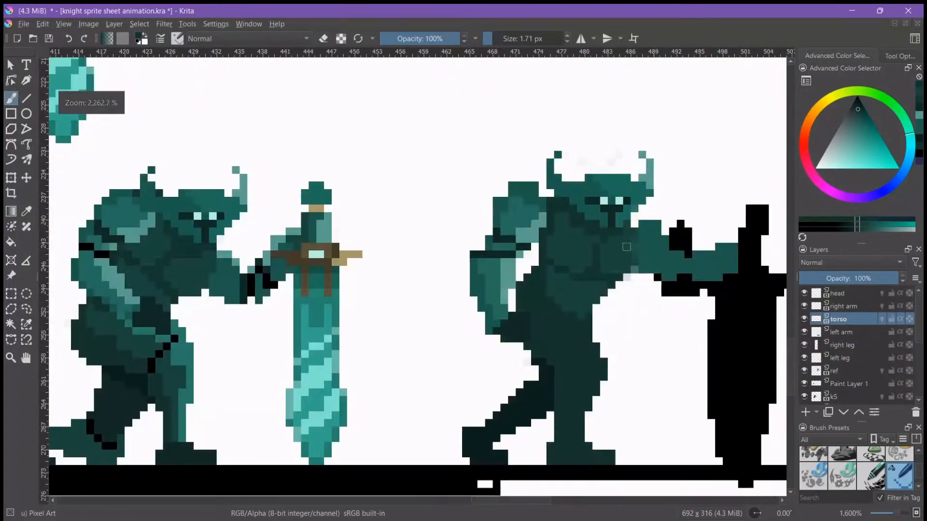
scroll(627, 247, up, 2)
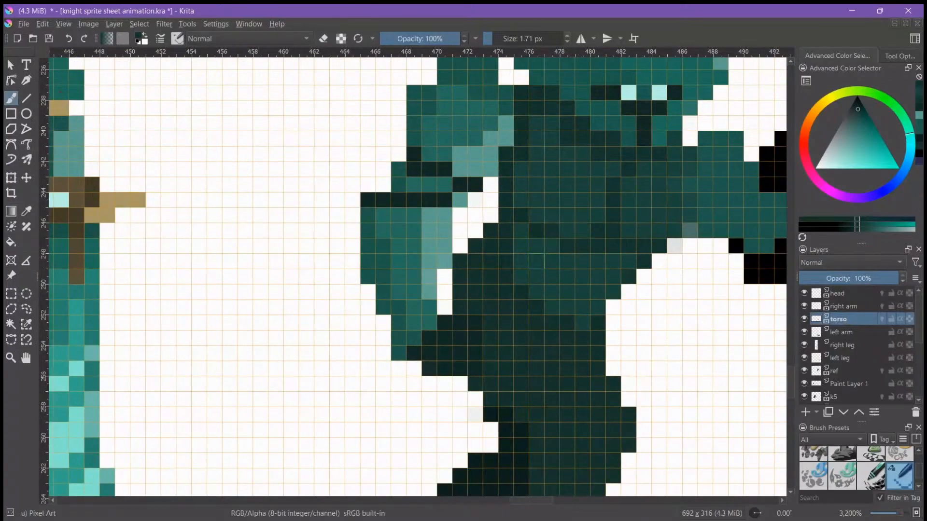
scroll(626, 236, down, 2)
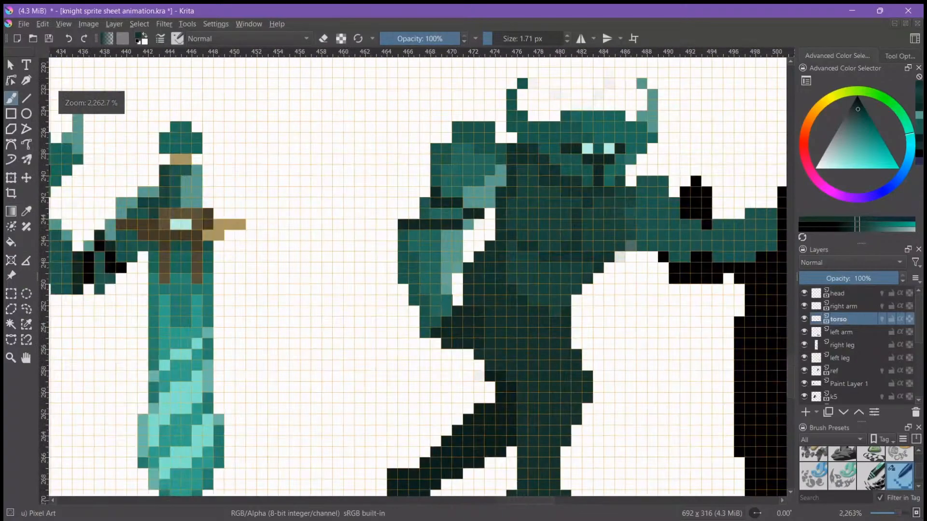
scroll(626, 235, up, 1)
drag(524, 227, 281, 190)
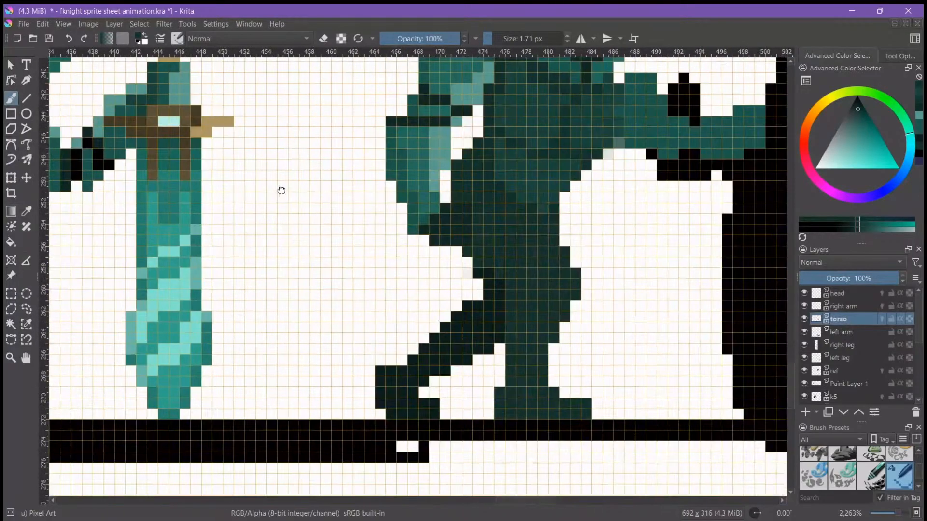
scroll(437, 263, down, 2)
Erase the grey pixels beneath the extended arm's armpit on the torso layer and sample the chest's teal
scroll(497, 244, up, 4)
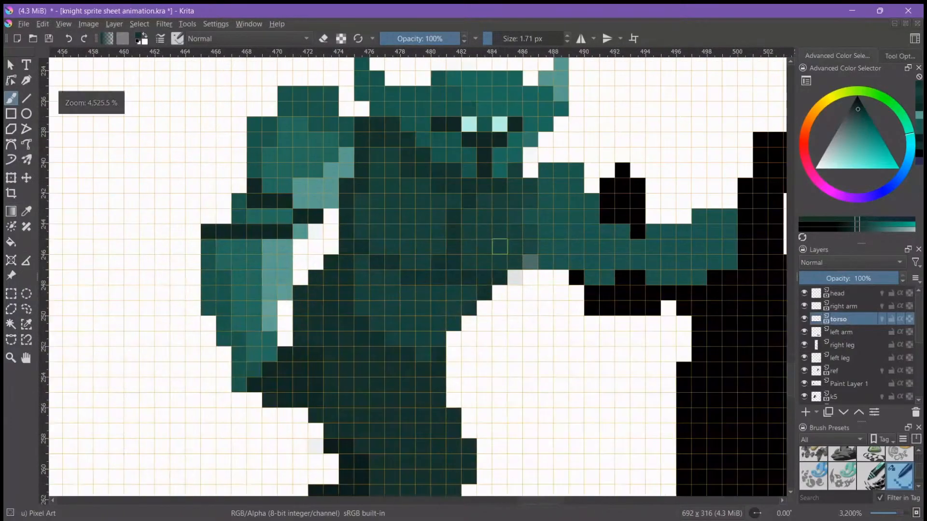
key(e)
click(544, 270)
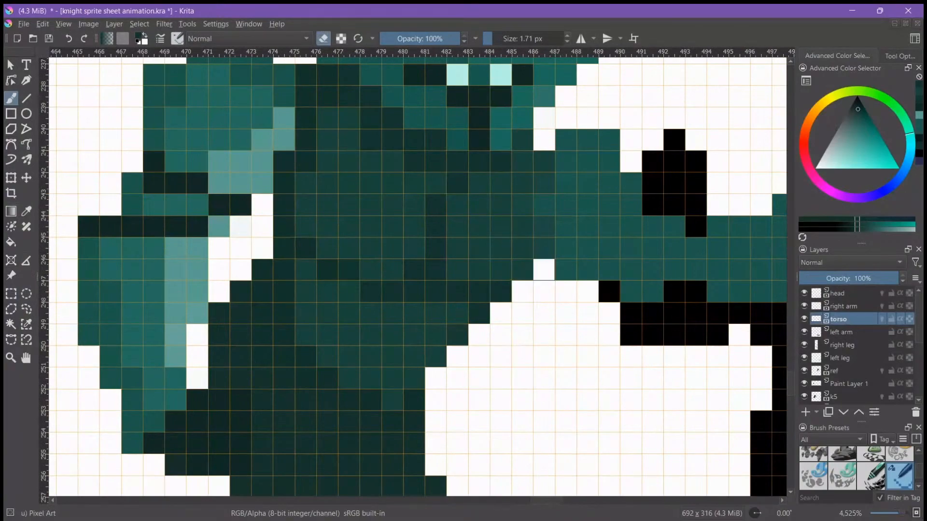
key(e)
ctrl+click(519, 228)
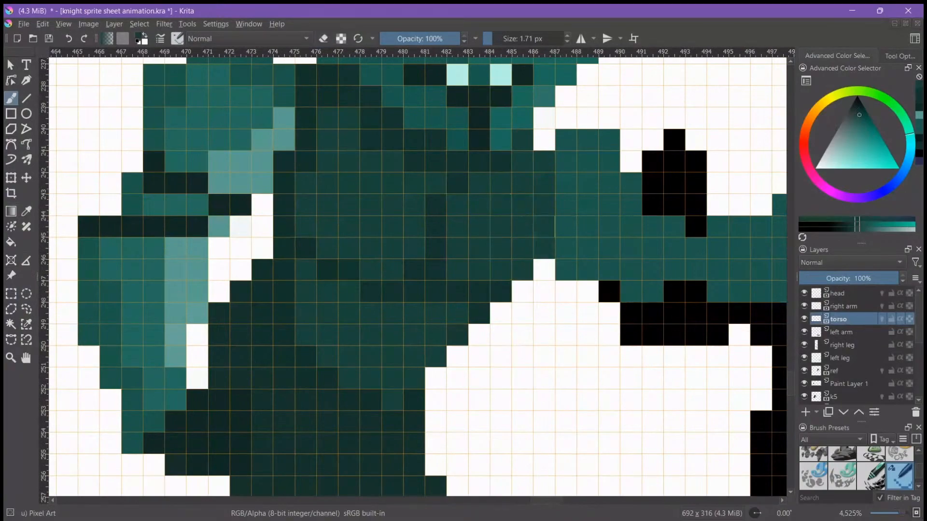
Switch to the left arm layer and compare the extended arm's shading with the previous pose
click(853, 333)
click(804, 332)
click(803, 332)
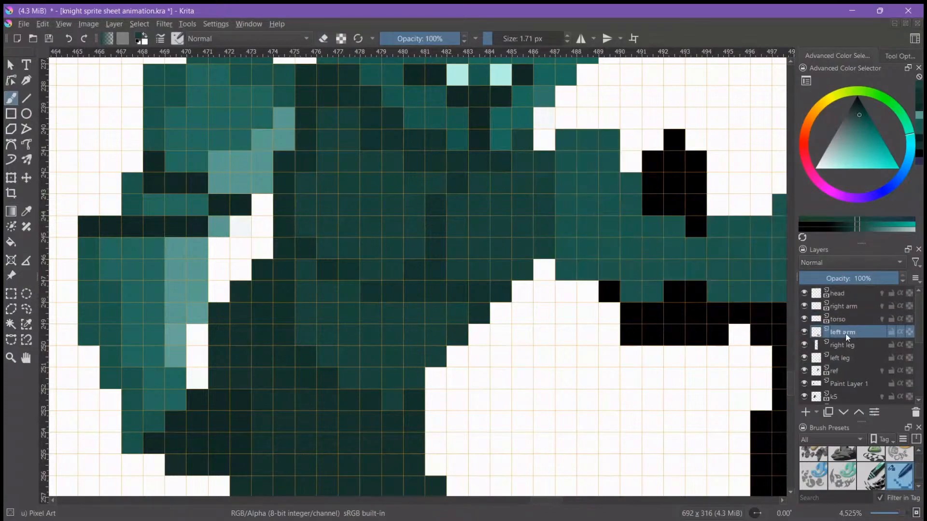
drag(594, 242, 396, 300)
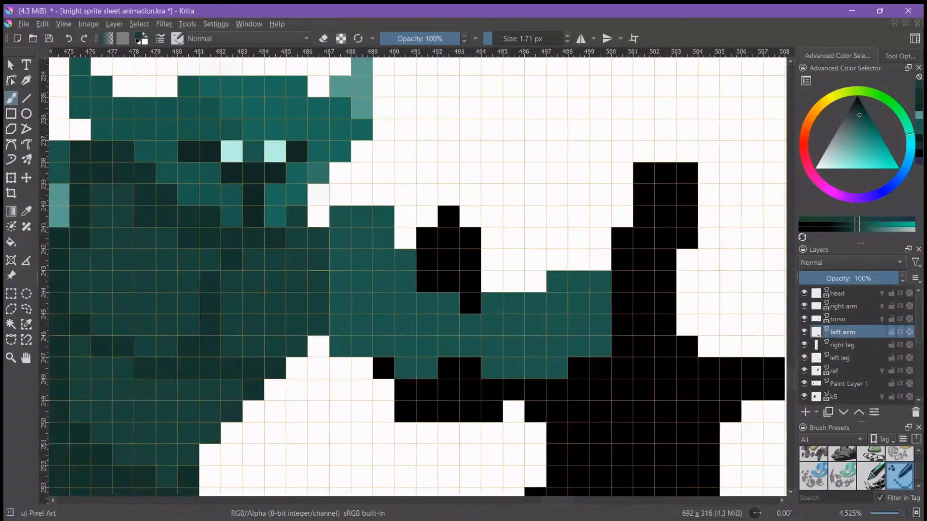
ctrl+click(361, 288)
scroll(363, 289, down, 2)
drag(190, 271, 703, 289)
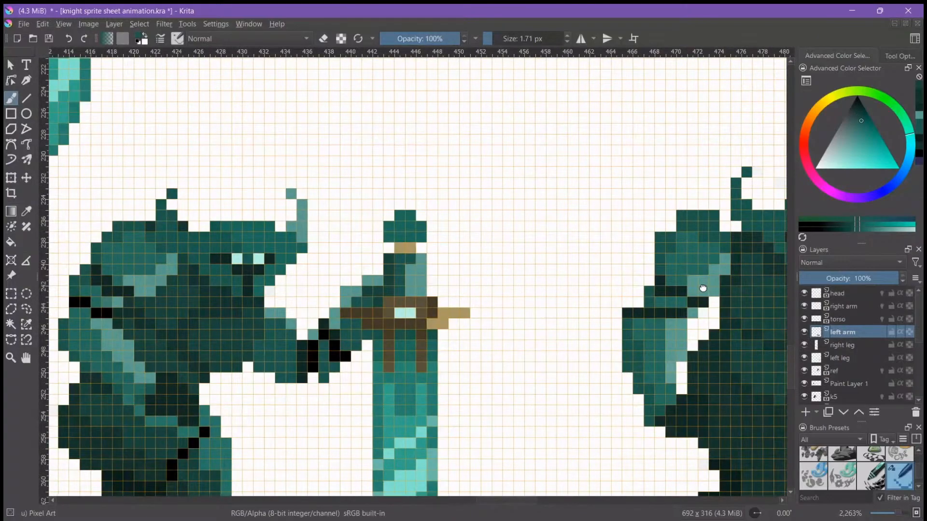
drag(525, 265, 80, 216)
scroll(430, 257, up, 2)
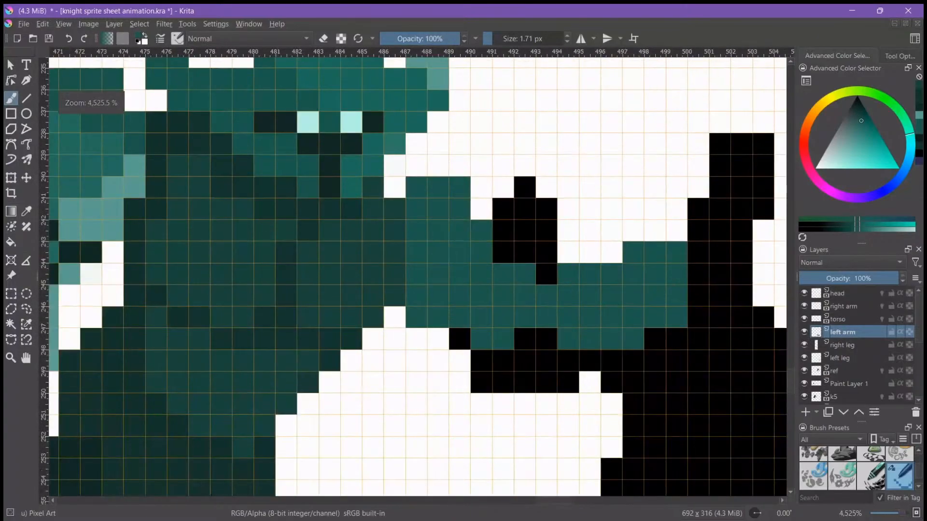
scroll(481, 209, down, 1)
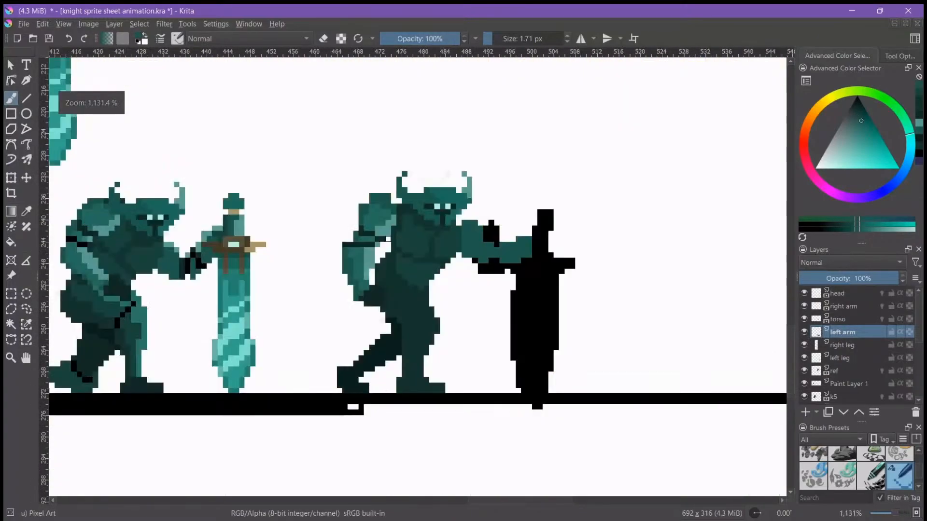
Paint light teal highlight pixels along the upper and front edges of the extended upper arm, using the previous pose's highlight color
scroll(198, 254, up, 3)
ctrl+click(119, 227)
drag(575, 223, 95, 258)
scroll(454, 216, up, 1)
drag(476, 187, 498, 187)
click(520, 187)
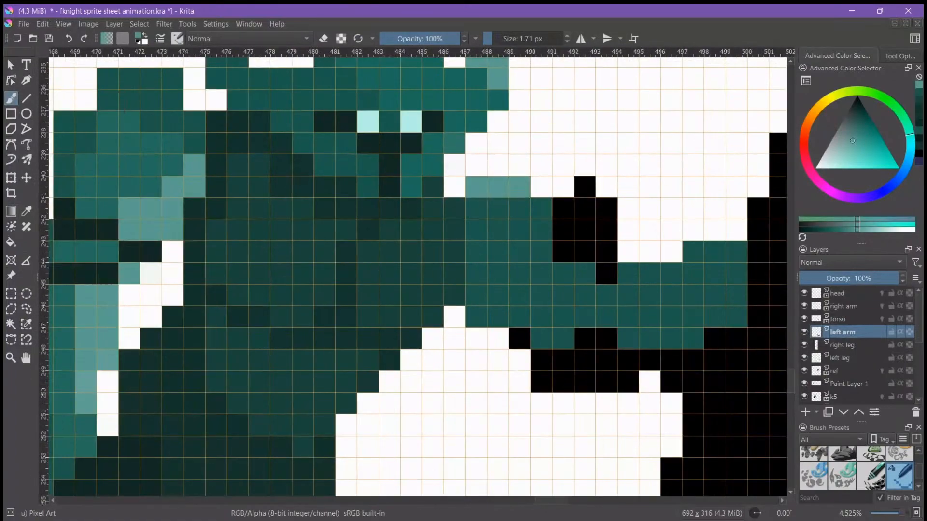
drag(541, 207, 541, 251)
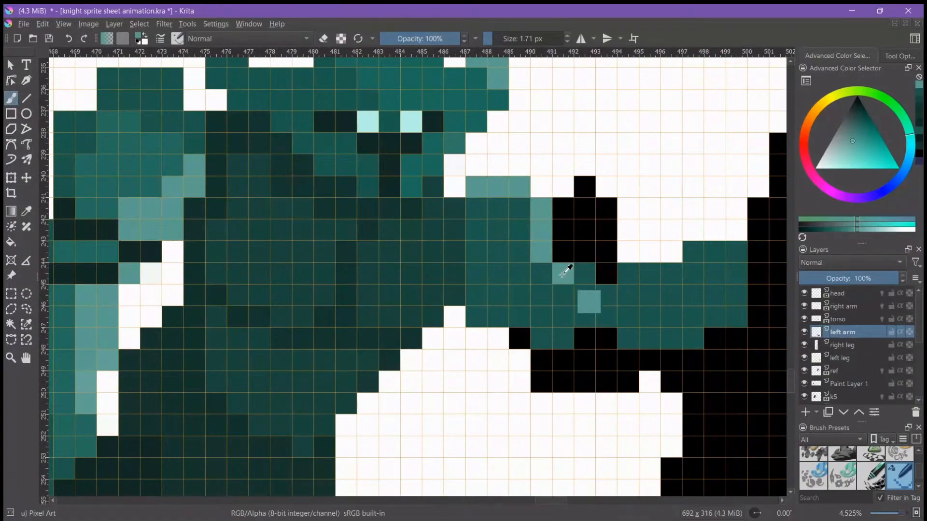
Sample the dark teal from the right arm and compare the extended arm with the previous pose
scroll(582, 251, down, 1)
ctrl+click(228, 268)
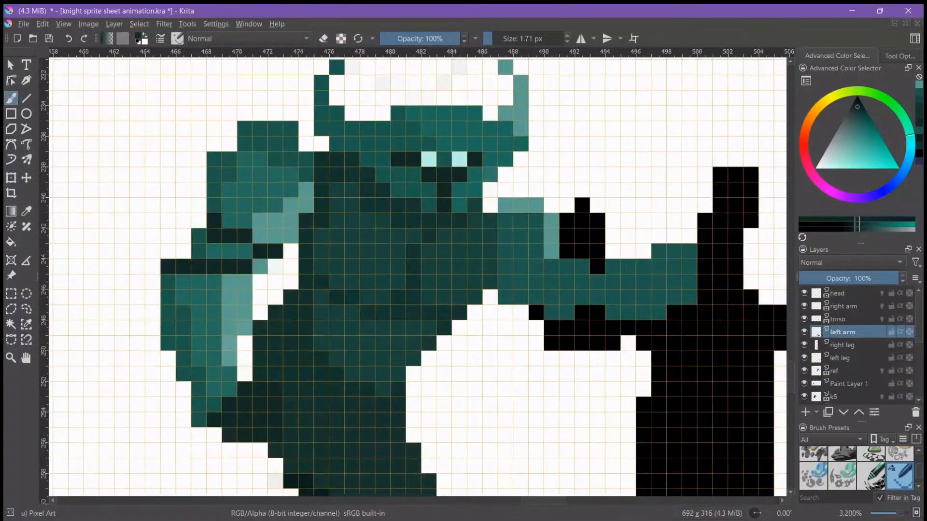
scroll(584, 284, up, 1)
scroll(572, 281, down, 4)
drag(375, 269, 418, 260)
scroll(560, 280, up, 5)
drag(668, 198, 668, 260)
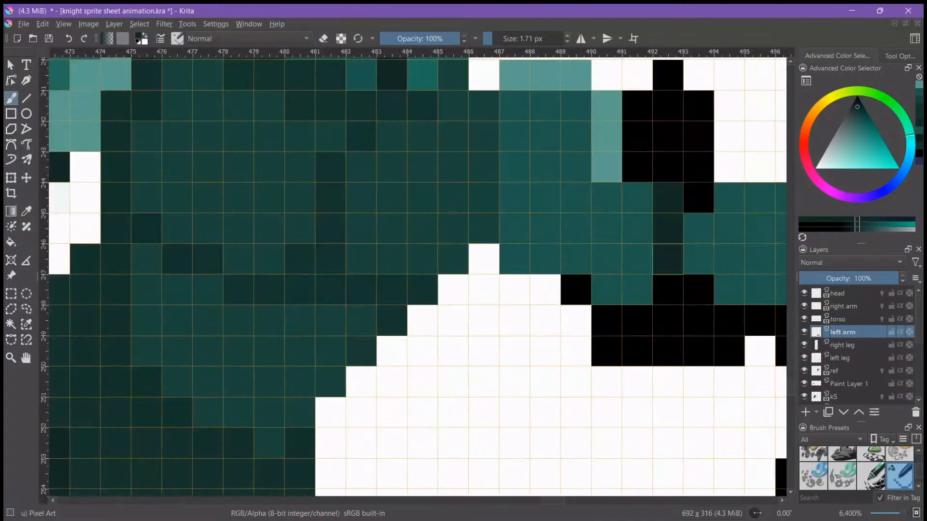
click(642, 284)
scroll(648, 278, down, 2)
scroll(642, 278, down, 2)
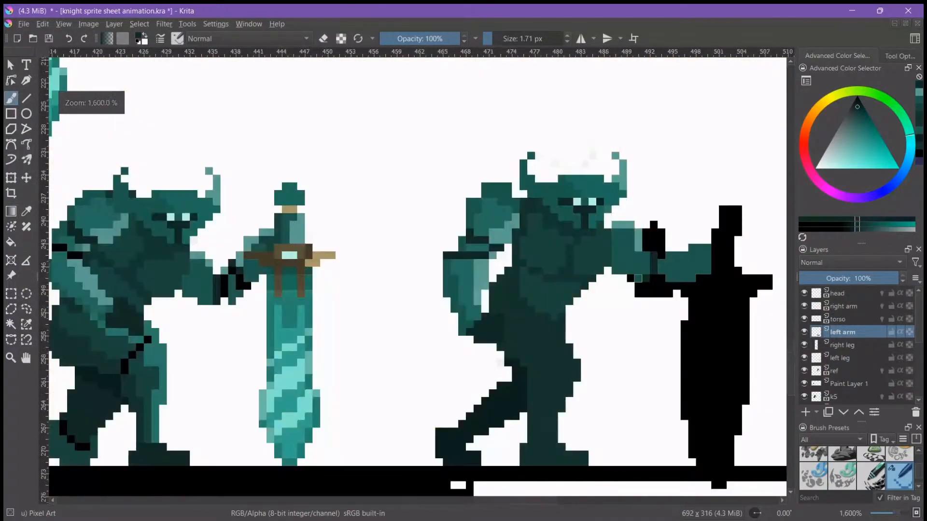
scroll(676, 272, up, 4)
key(ctrl+z)
key(ctrl+z)
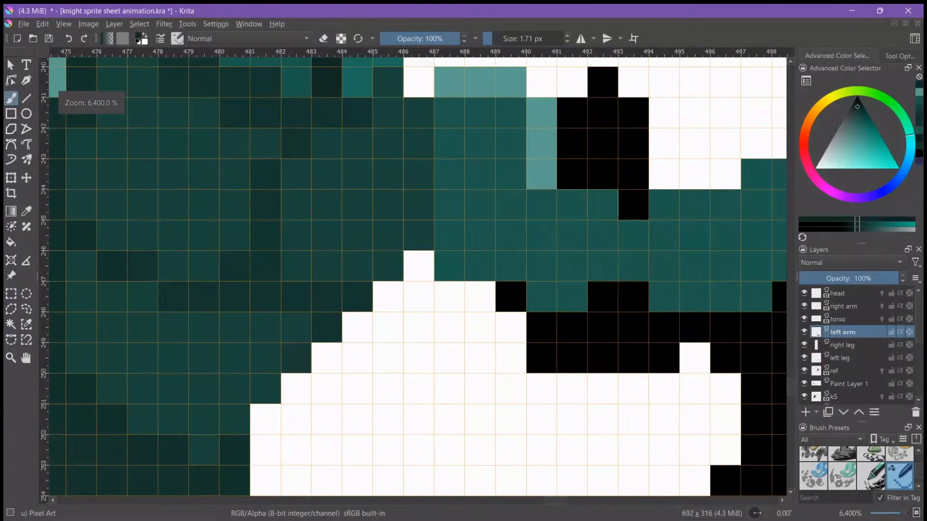
Paint a dark teal band down the middle of the extended arm and cover the black pixel beside it with teal
click(572, 205)
drag(572, 207, 572, 266)
drag(603, 205, 602, 235)
click(571, 290)
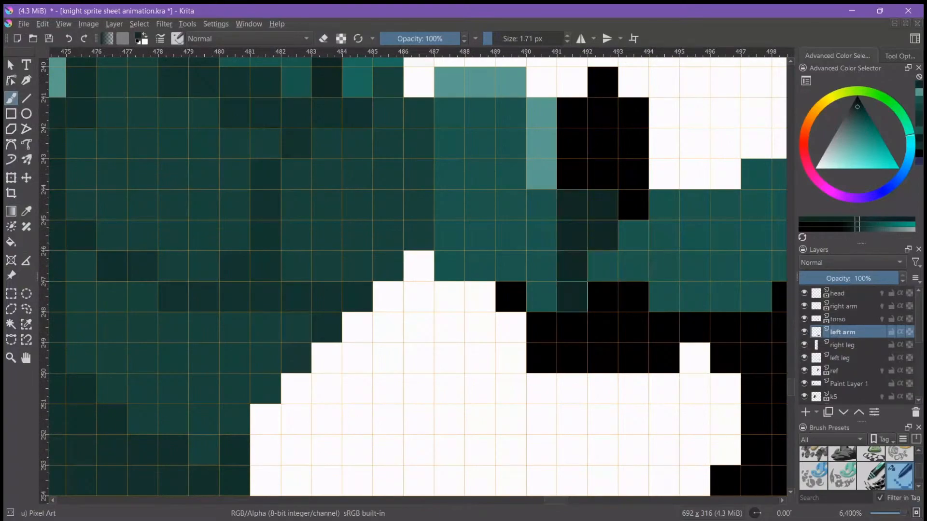
scroll(570, 285, down, 1)
ctrl+click(593, 272)
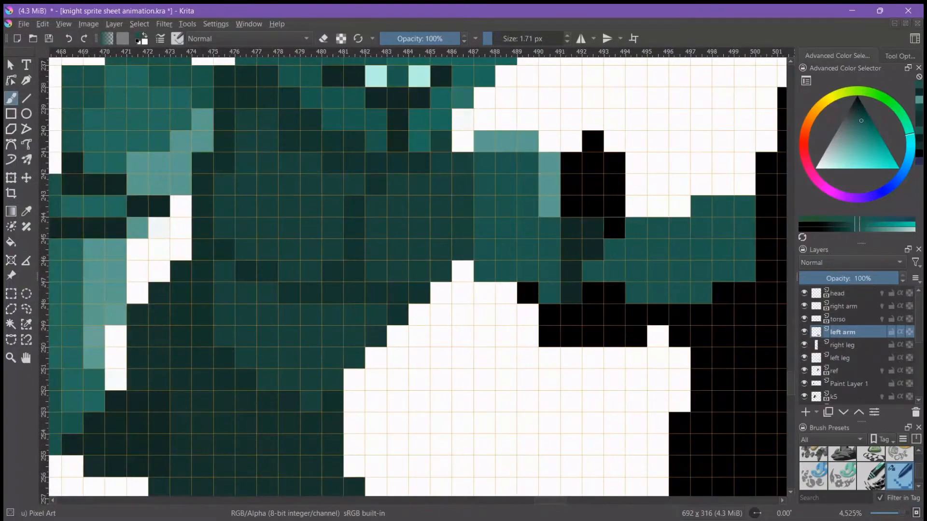
click(615, 229)
Paint a second dark vertical band across the extended arm, a few pixels closer to the sword
scroll(616, 233, down, 3)
drag(390, 237, 469, 234)
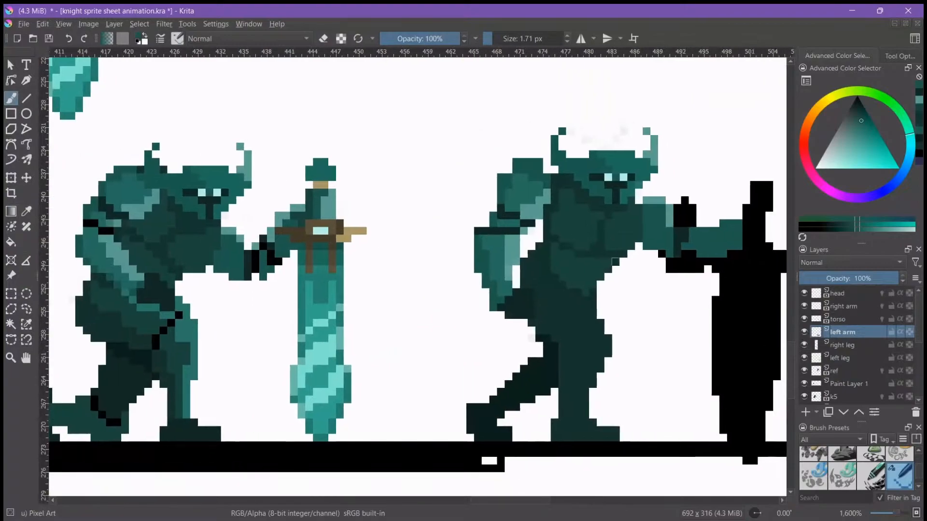
scroll(662, 255, up, 3)
ctrl+click(714, 203)
drag(715, 202, 392, 227)
mouse_move(449, 211)
mouse_down()
mouse_move(449, 254)
mouse_move(470, 276)
mouse_up()
Replace the teal pixel at the lower end of the second band with dark teal
key(e)
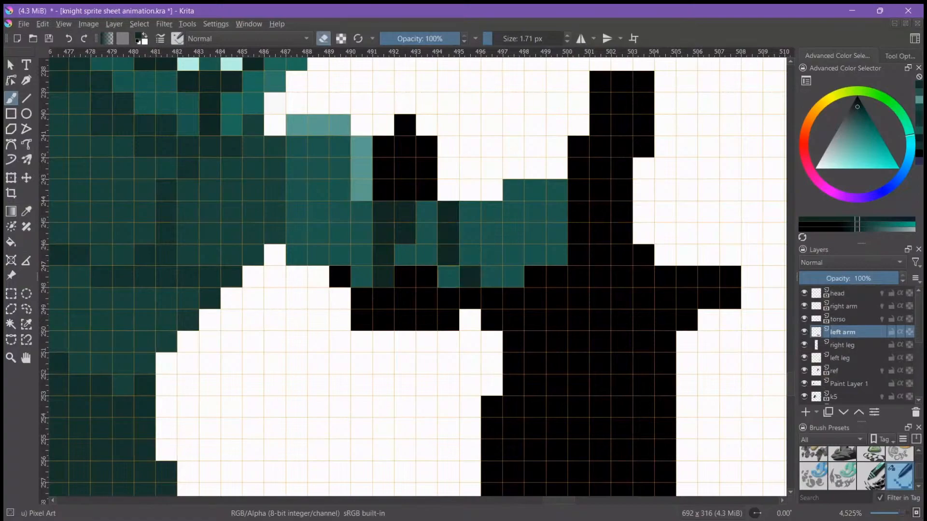
click(449, 277)
scroll(478, 271, down, 2)
scroll(484, 277, up, 3)
ctrl+click(426, 235)
key(e)
click(423, 263)
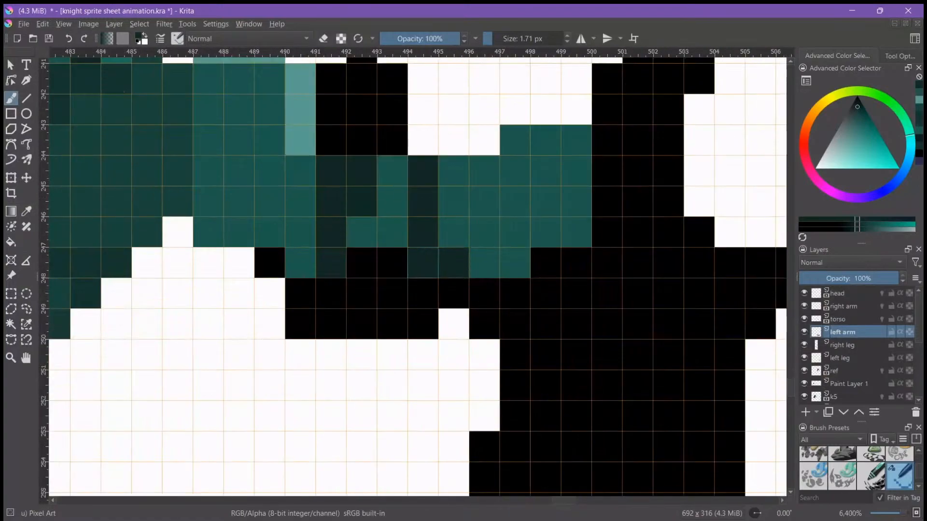
Raise the extended arm's upper edge with teal pixels on both sides of the second dark band
ctrl+click(469, 187)
drag(484, 141, 454, 141)
scroll(464, 160, down, 4)
scroll(469, 201, up, 3)
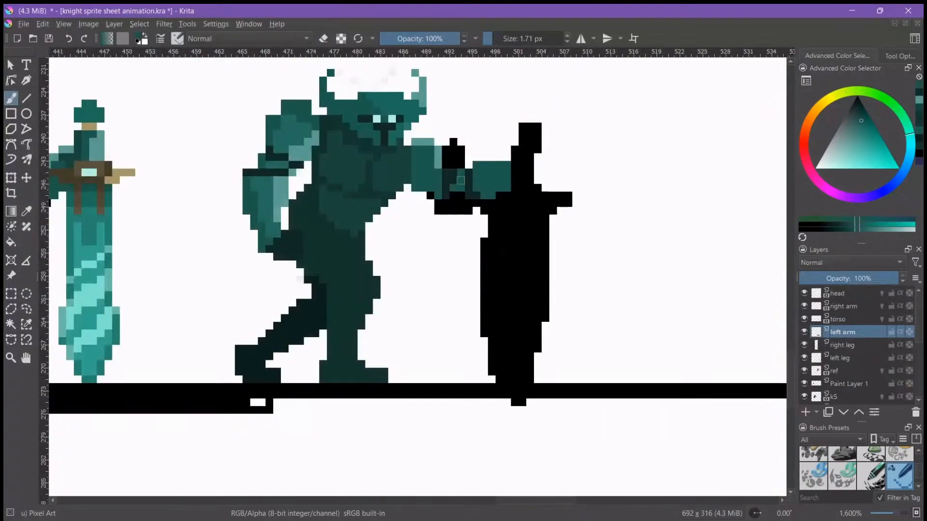
click(459, 136)
click(438, 136)
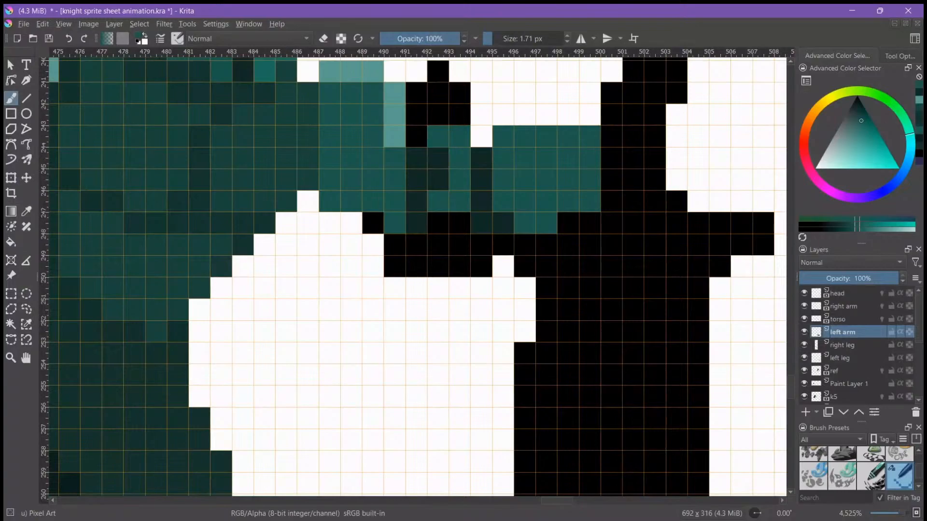
Repaint a dark pixel beside the first band in teal and check the arm against the previous pose
scroll(438, 136, down, 4)
scroll(471, 173, up, 4)
click(439, 174)
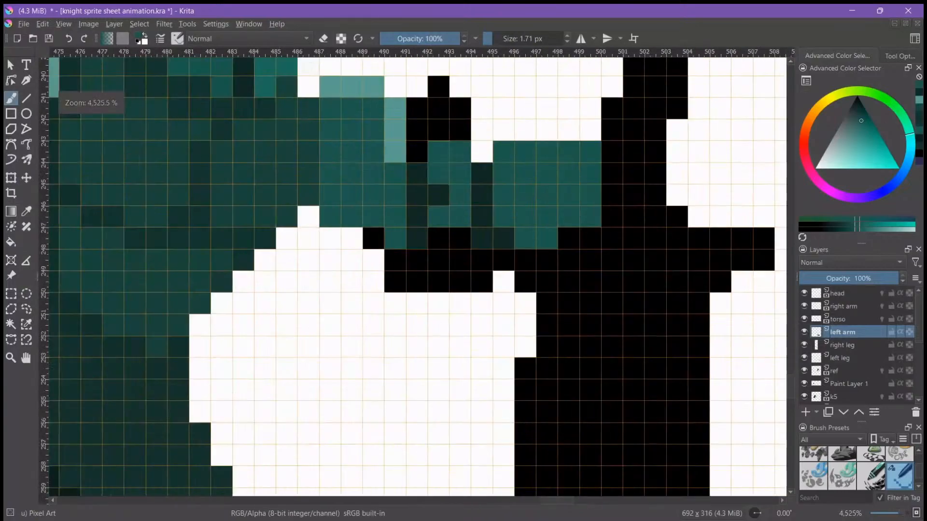
click(439, 151)
scroll(461, 169, down, 4)
drag(403, 206, 441, 214)
scroll(486, 190, up, 2)
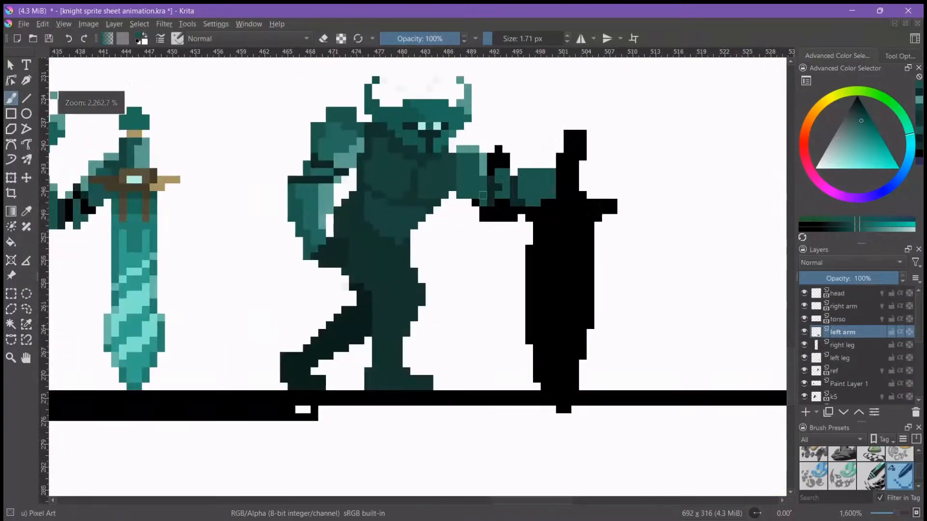
scroll(386, 218, down, 2)
drag(384, 219, 407, 220)
scroll(458, 199, up, 5)
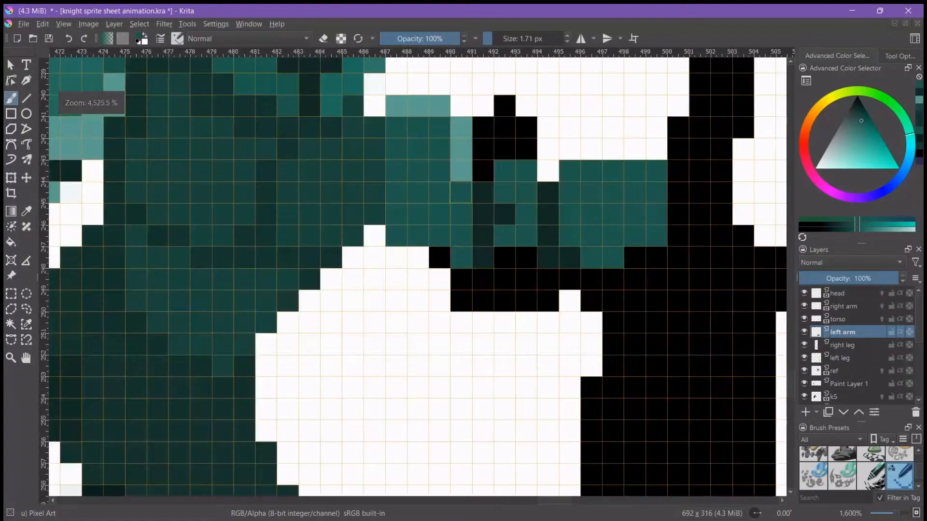
Paint light teal highlights along the upper edge of the forearm on both sides of the second band
ctrl+click(464, 130)
click(522, 160)
click(553, 160)
mouse_move(584, 160)
mouse_down()
mouse_move(462, 221)
mouse_move(615, 220)
mouse_up()
scroll(465, 269, down, 4)
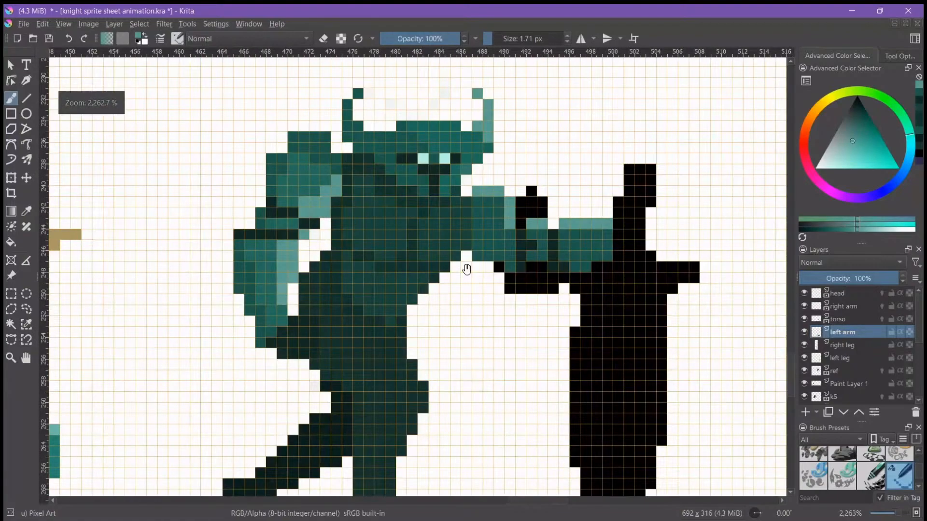
scroll(483, 271, up, 1)
scroll(500, 274, down, 2)
mouse_move(484, 296)
mouse_down()
mouse_move(515, 286)
mouse_move(478, 285)
mouse_up()
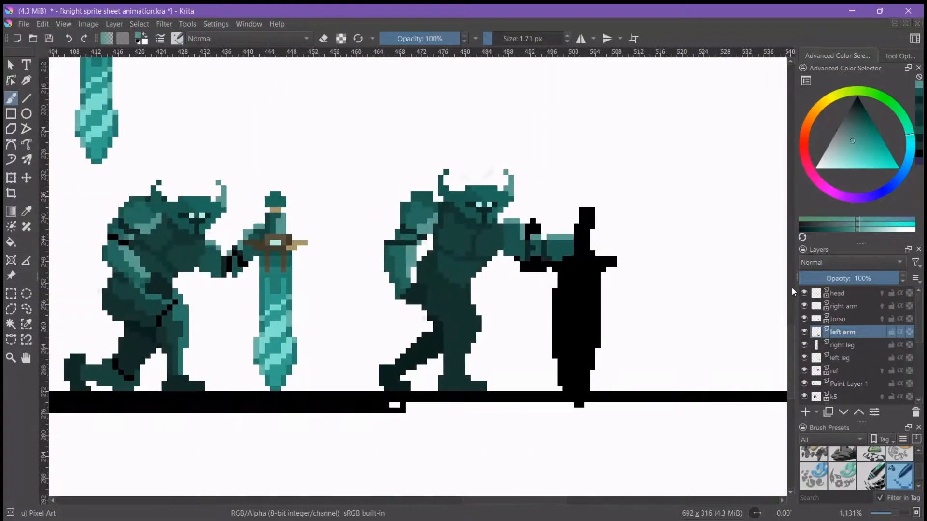
Add a new paint layer above the head layer
click(848, 294)
click(809, 413)
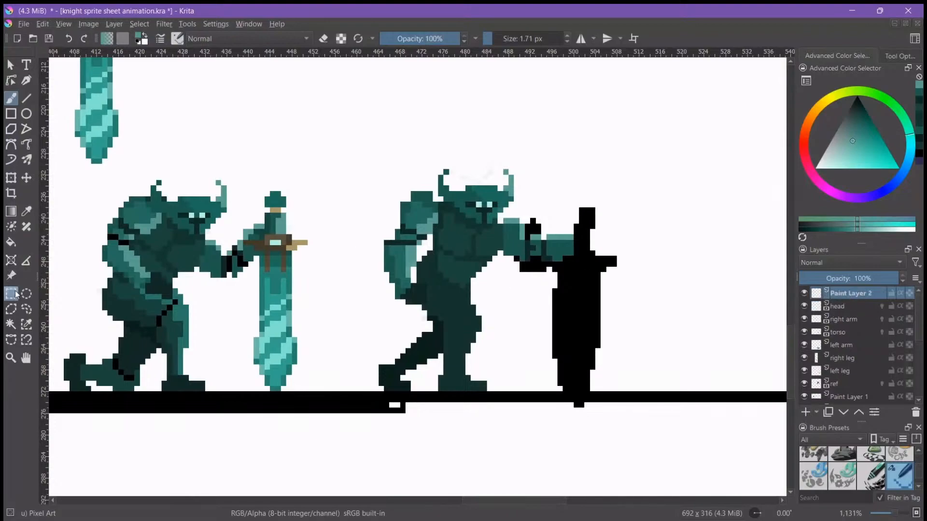
Outline the previous pose's sword freehand on the k5 layer, then copy and paste it as its own layer
click(27, 309)
scroll(361, 262, up, 2)
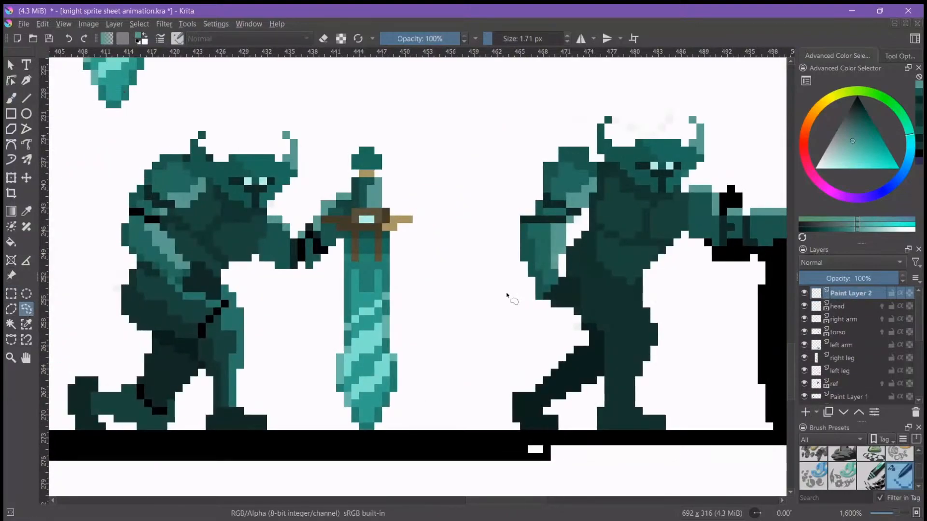
scroll(843, 378, down, 1)
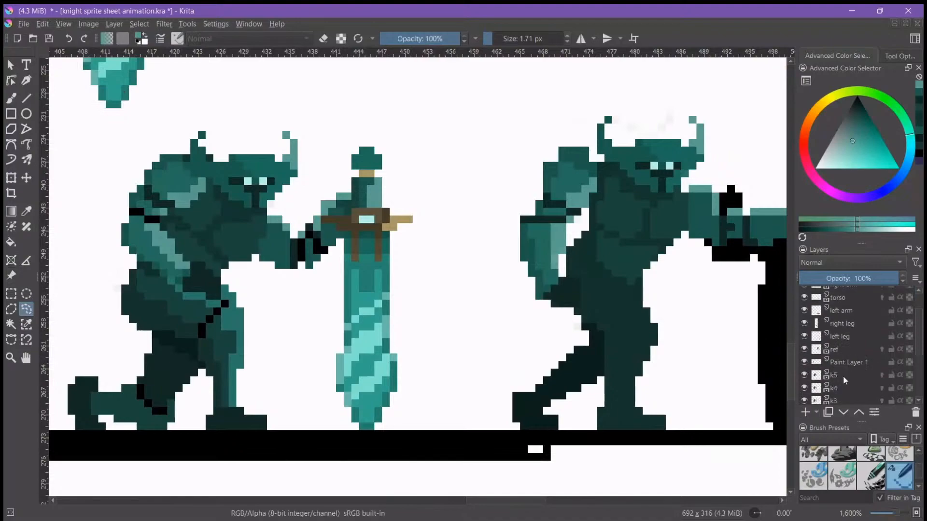
click(805, 362)
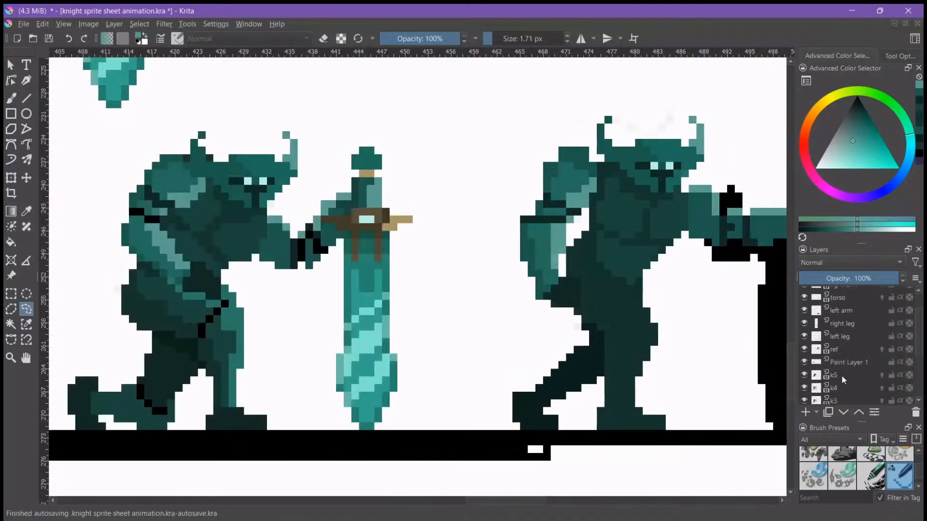
click(842, 376)
mouse_move(349, 156)
mouse_down()
mouse_move(346, 208)
mouse_move(321, 213)
mouse_up()
drag(232, 234, 236, 307)
mouse_move(270, 384)
mouse_down()
mouse_move(310, 317)
mouse_move(287, 174)
mouse_move(249, 189)
mouse_up()
key(ctrl+t)
key(ctrl+c)
key(ctrl+v)
Move the pasted sword across to the new pose's extended hand
key(ctrl+t)
drag(257, 296, 508, 288)
drag(362, 257, 201, 263)
drag(571, 338, 574, 284)
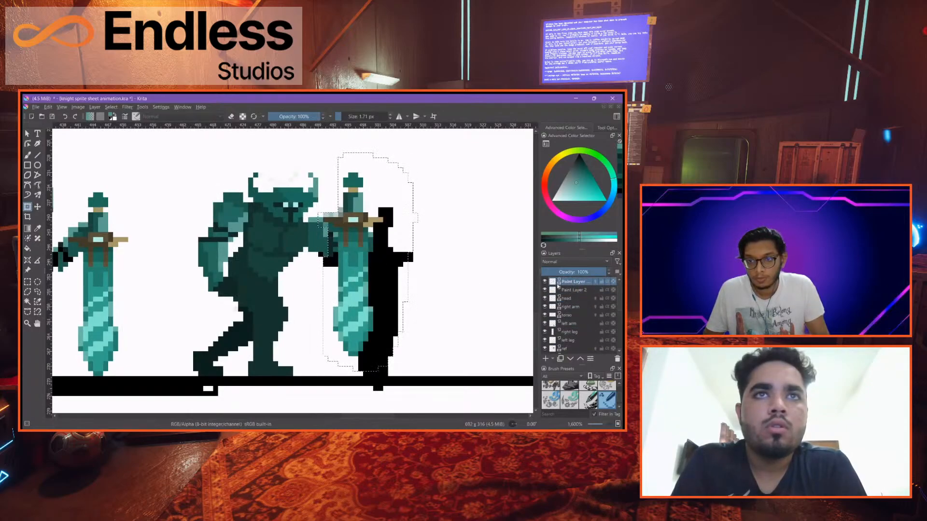
Rename the pasted layer as sword
double_click(574, 282)
text(sw)
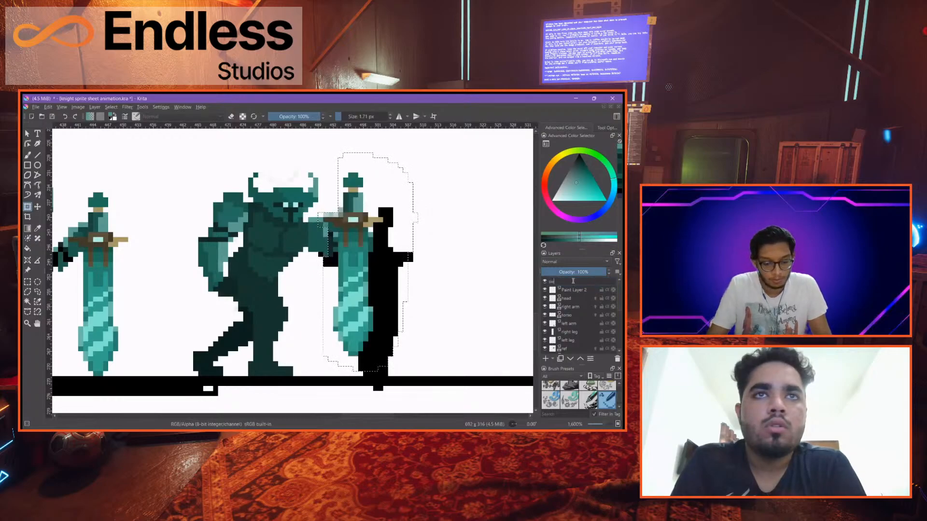
text(ord)
key(Return)
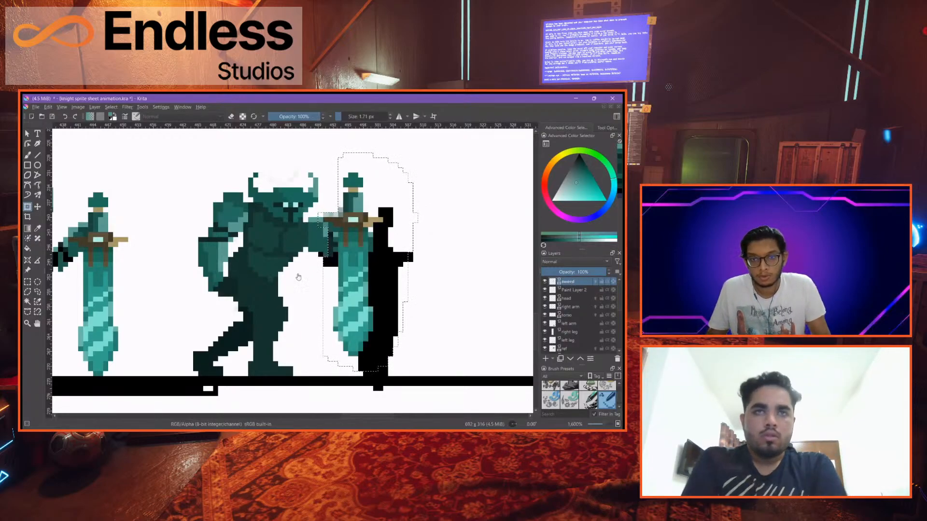
Shift the pasted sword onto the black sword silhouette so it lines up with the forearm and ground
click(243, 256)
drag(360, 309, 470, 329)
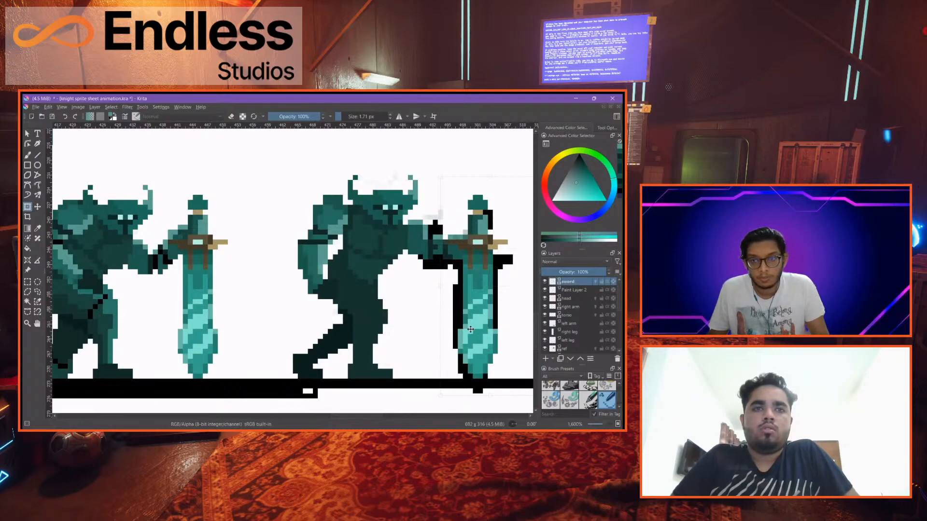
drag(371, 305, 295, 305)
Clear the selection around the pasted sword and reduce the eraser to about 2.46 px on the sword layer
click(28, 155)
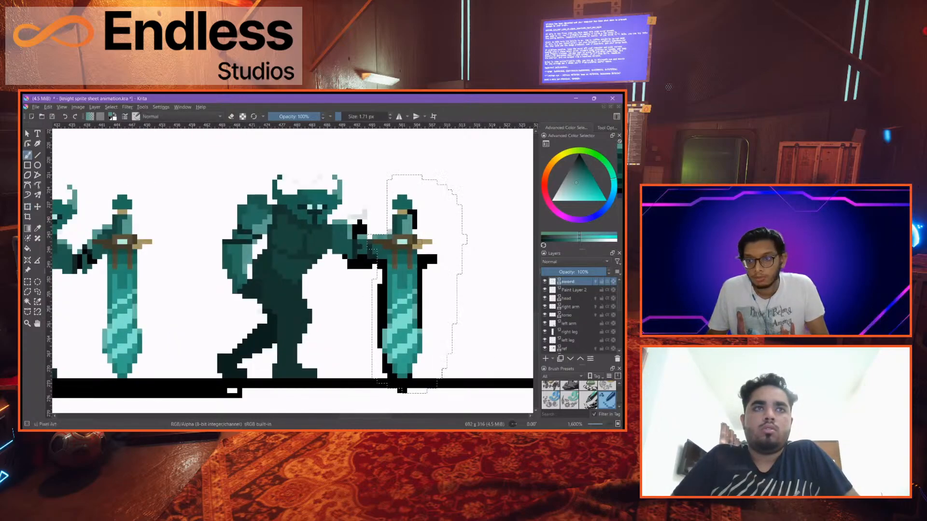
click(573, 291)
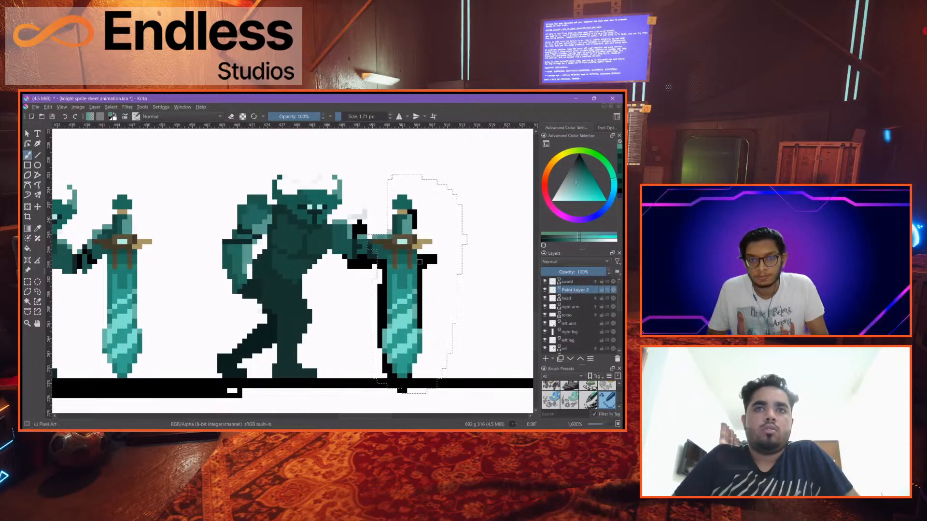
scroll(419, 263, down, 2)
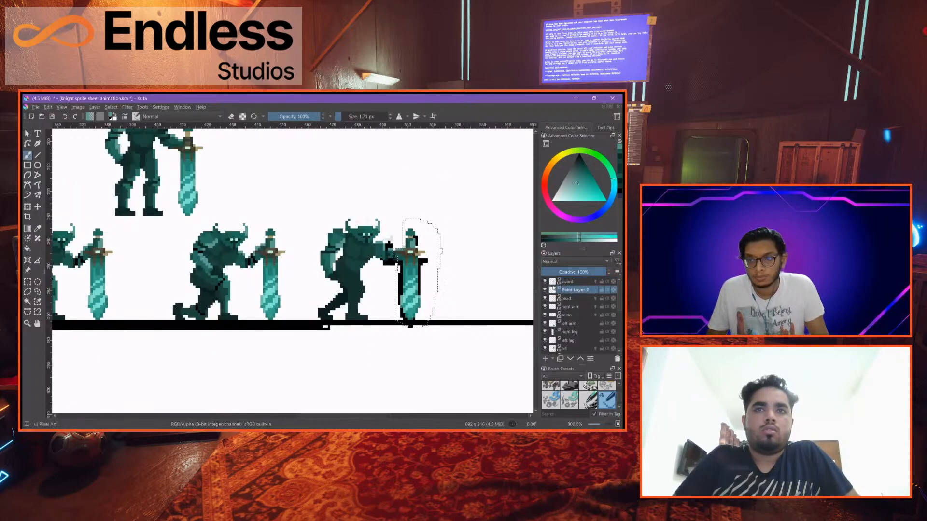
click(548, 283)
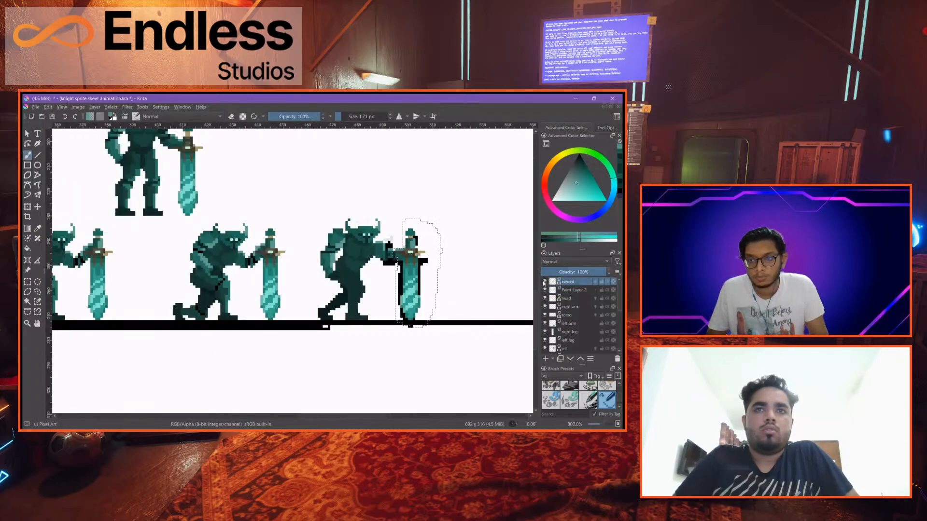
click(27, 206)
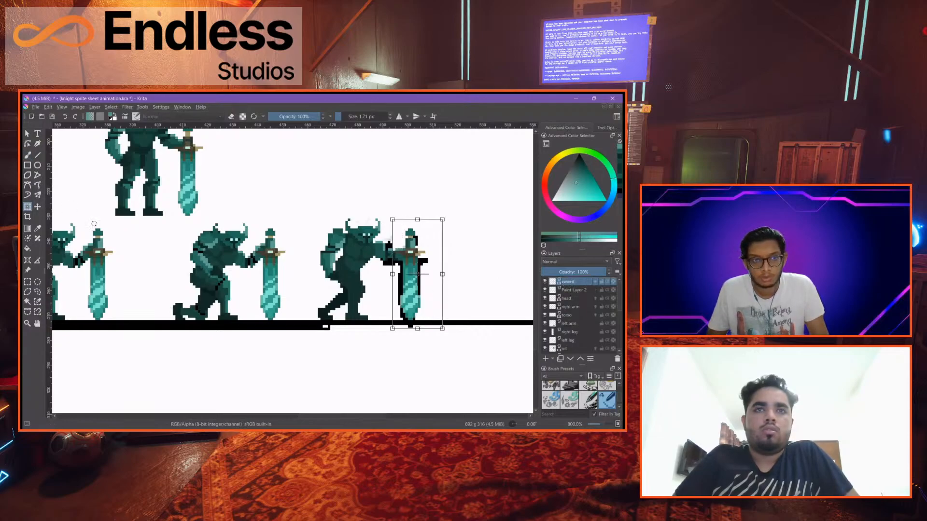
click(27, 155)
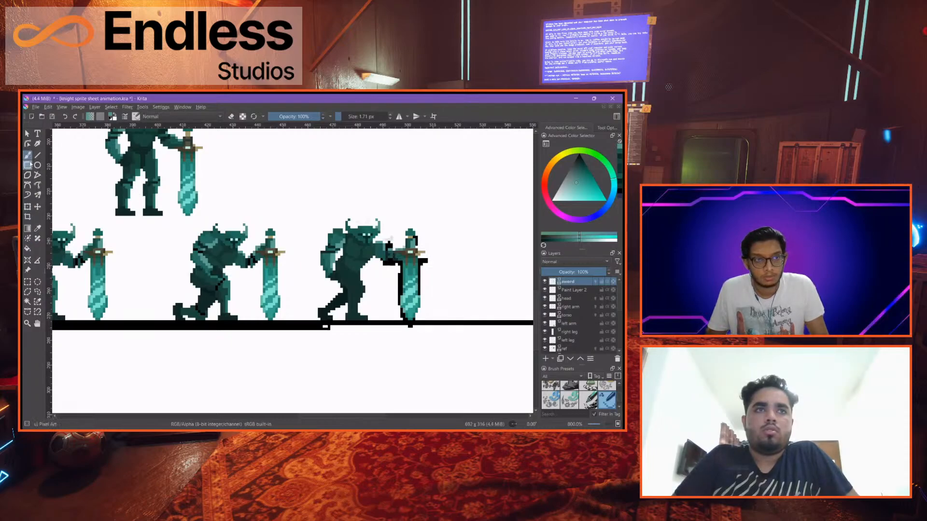
key(e)
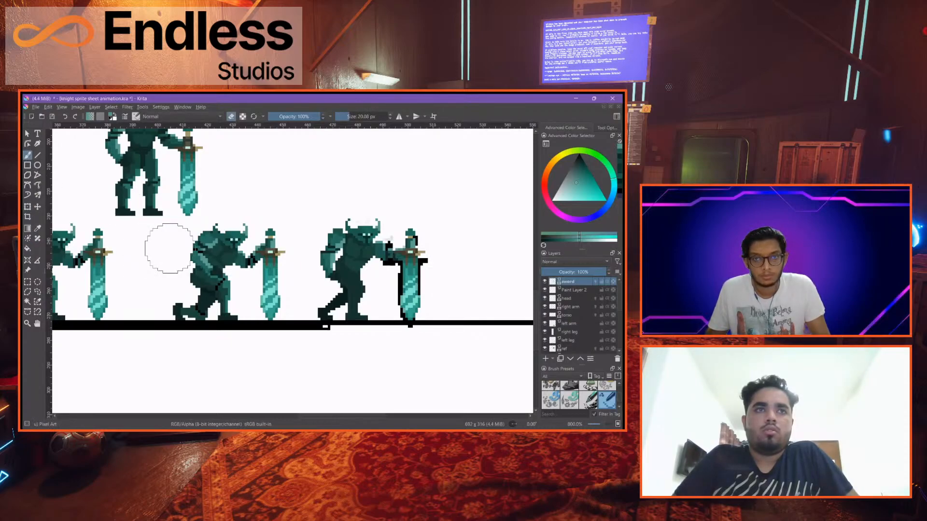
drag(116, 253, 201, 264)
mouse_move(439, 229)
mouse_down()
mouse_move(346, 244)
mouse_move(353, 267)
mouse_up()
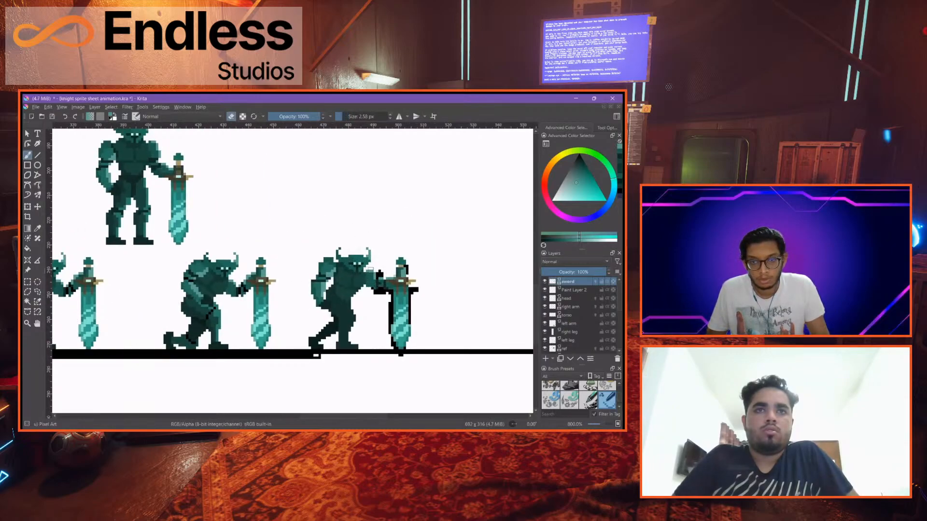
Hide and delete Paint Layer 1, which holds the black silhouette sketch beneath the ref layer
scroll(410, 313, up, 2)
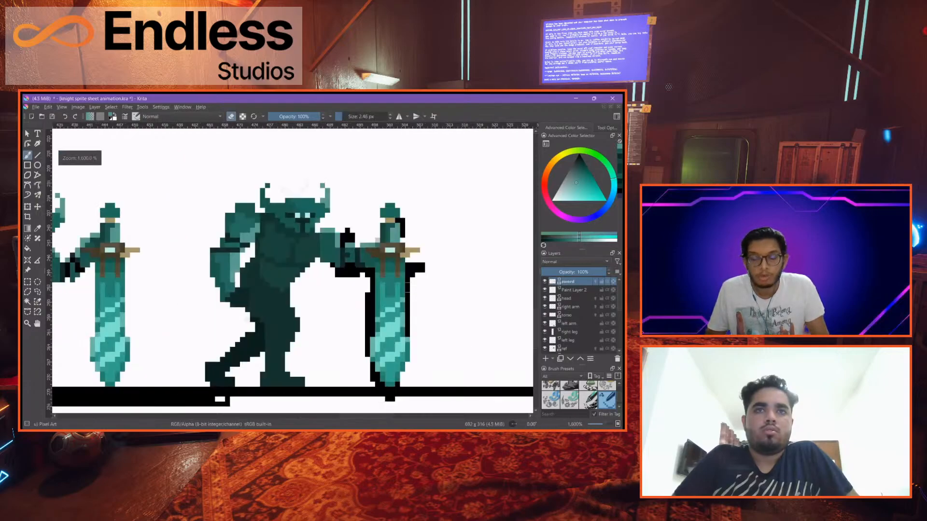
scroll(332, 308, up, 2)
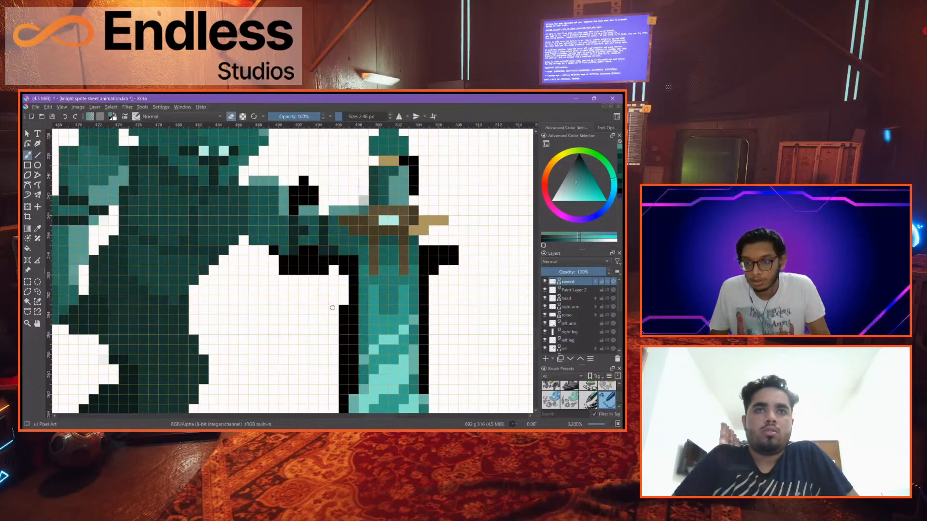
drag(332, 307, 340, 278)
scroll(574, 314, down, 1)
click(545, 335)
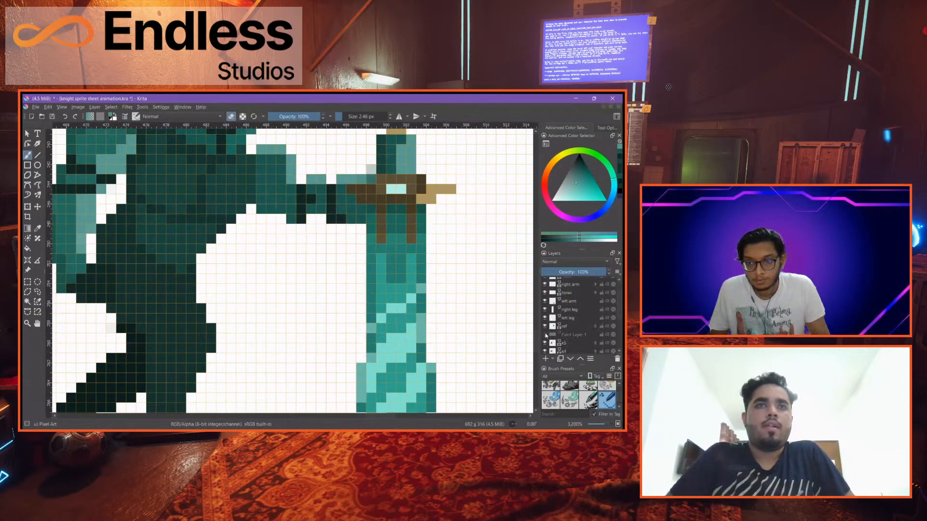
click(569, 336)
click(618, 359)
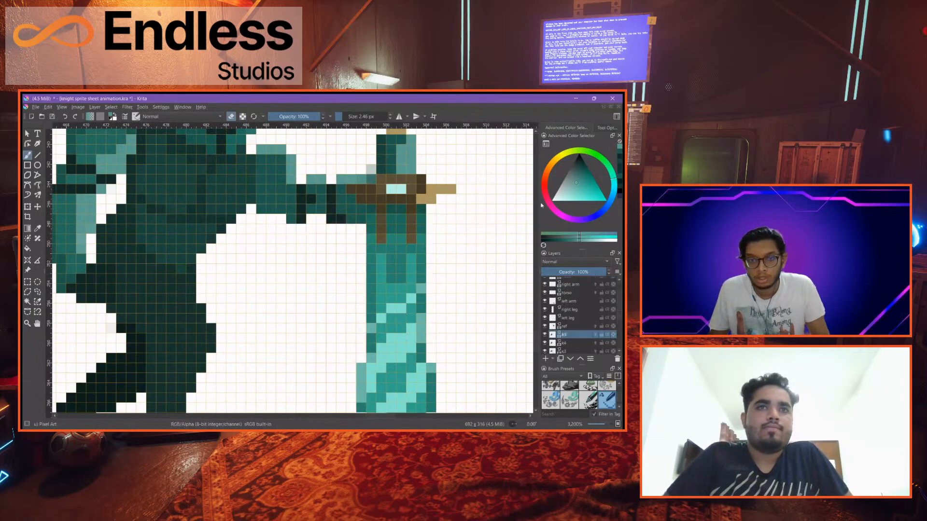
Replace the stray grey pixel between the forearm and the sword grip with a teal pixel on the left arm layer
scroll(427, 239, down, 3)
scroll(412, 232, up, 2)
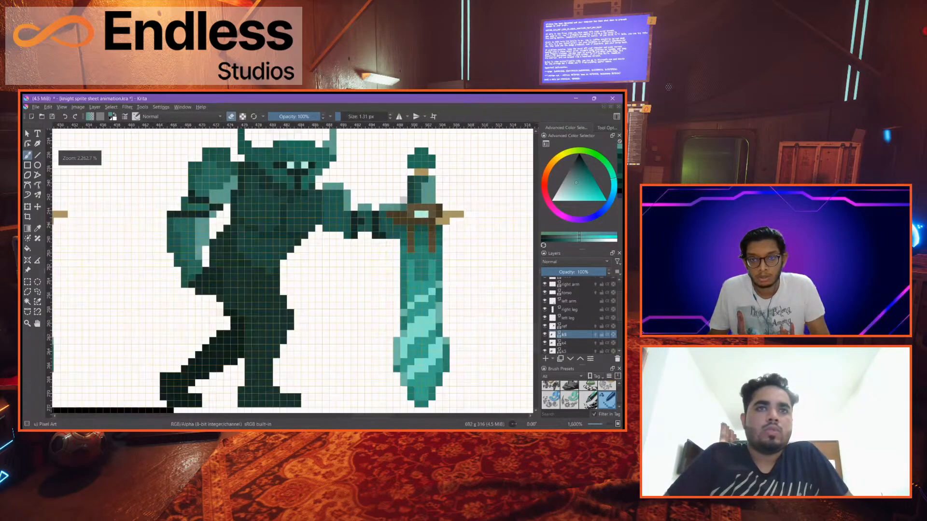
drag(432, 230, 402, 272)
scroll(396, 225, up, 1)
scroll(579, 302, up, 1)
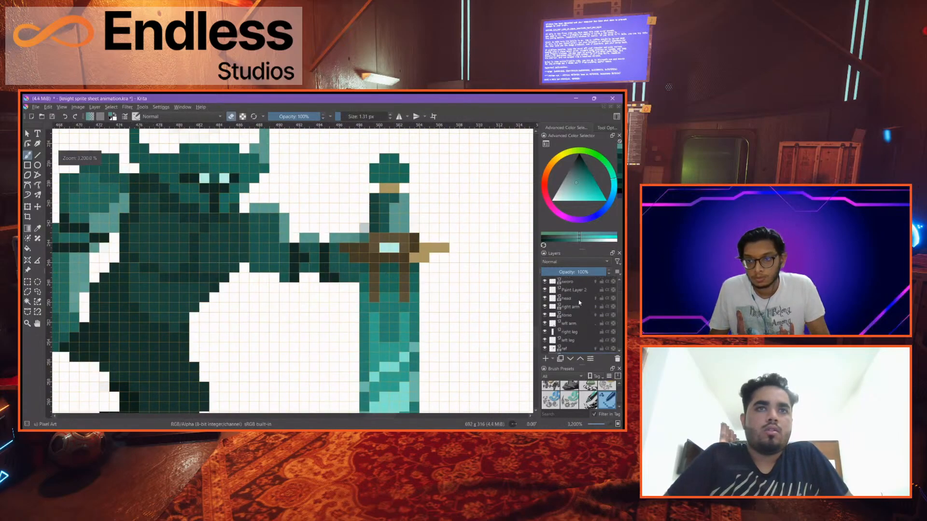
click(569, 281)
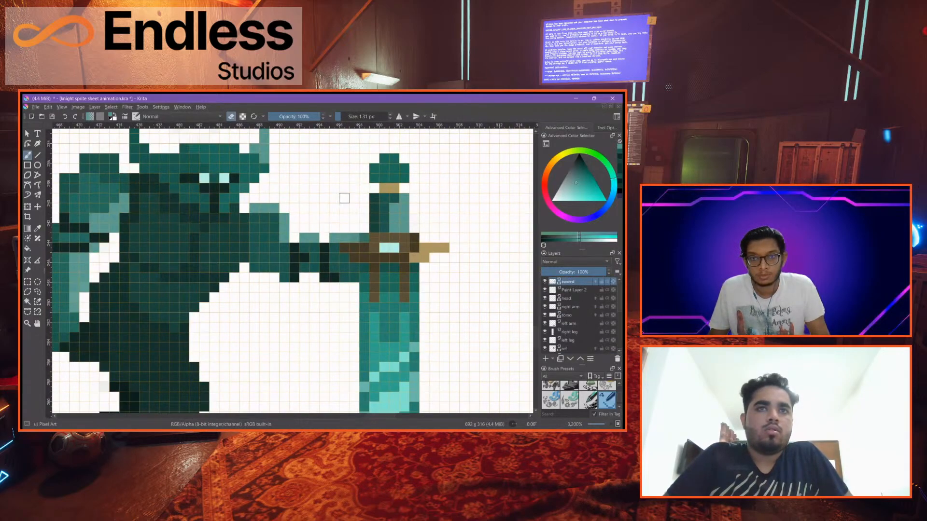
scroll(344, 198, down, 3)
scroll(345, 197, up, 3)
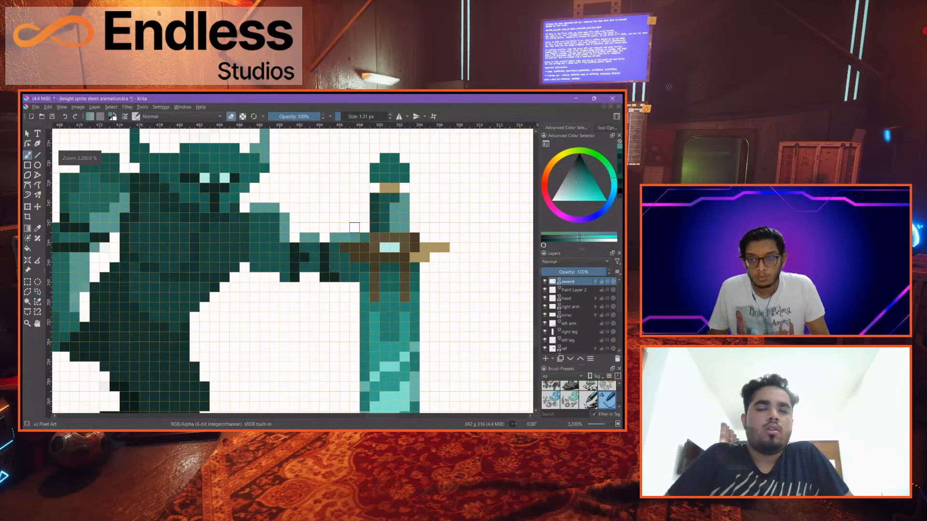
click(572, 290)
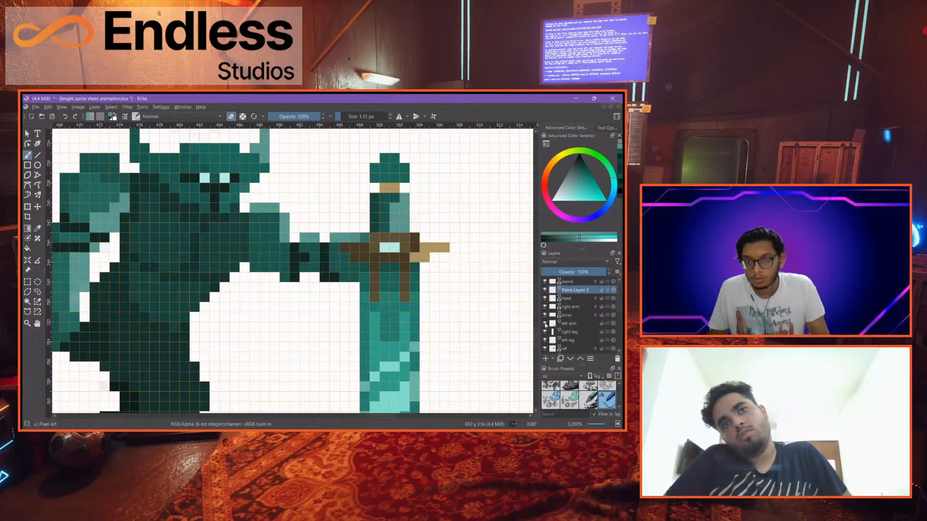
click(565, 323)
scroll(395, 257, up, 2)
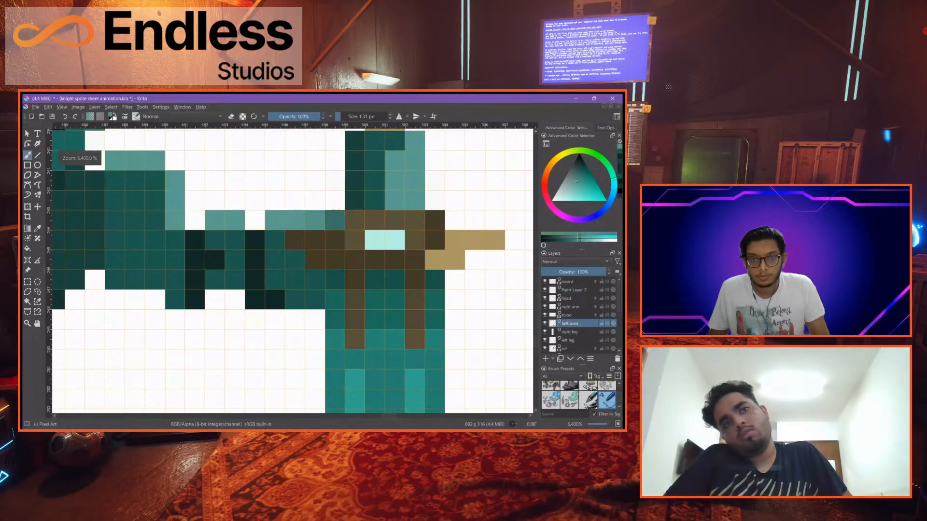
click(335, 201)
scroll(313, 217, down, 2)
scroll(314, 217, up, 2)
scroll(333, 217, down, 3)
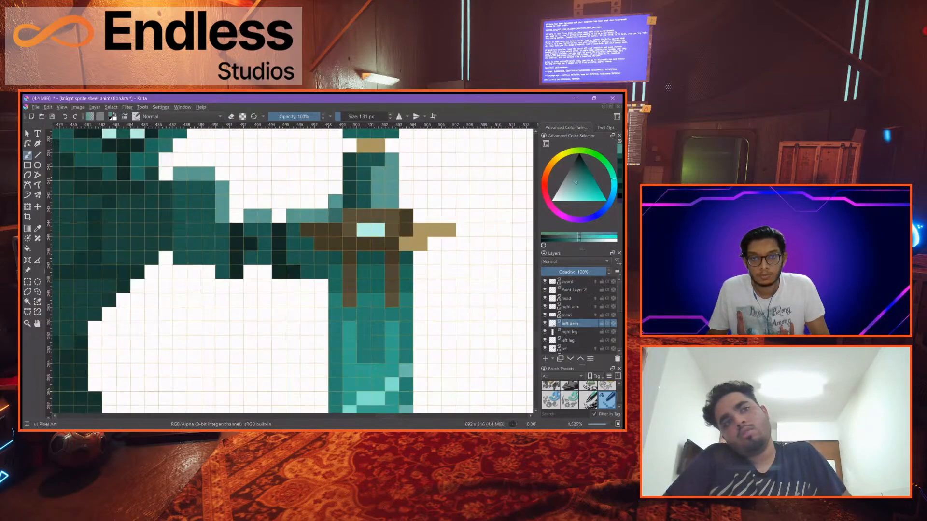
Touch up the new pose's sword hilt on the sword layer using the sword's sampled gold tone
scroll(385, 206, down, 2)
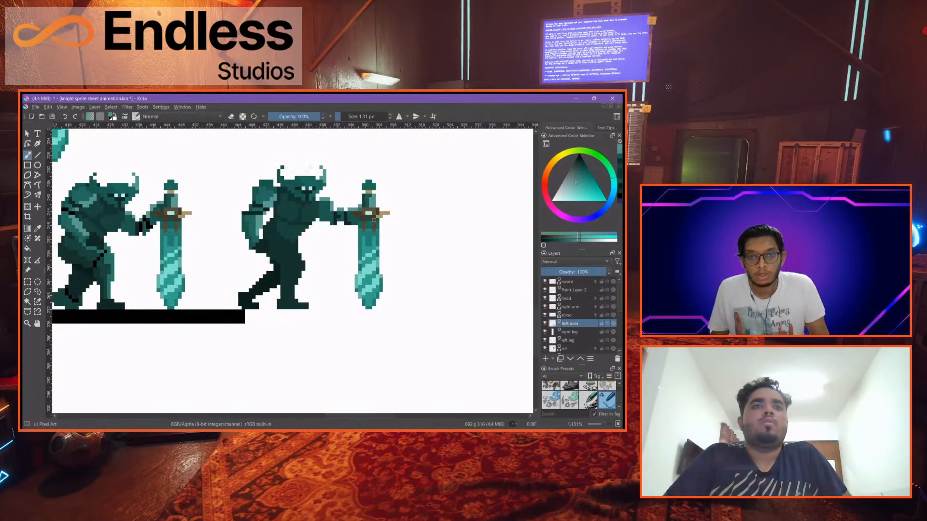
scroll(374, 220, up, 2)
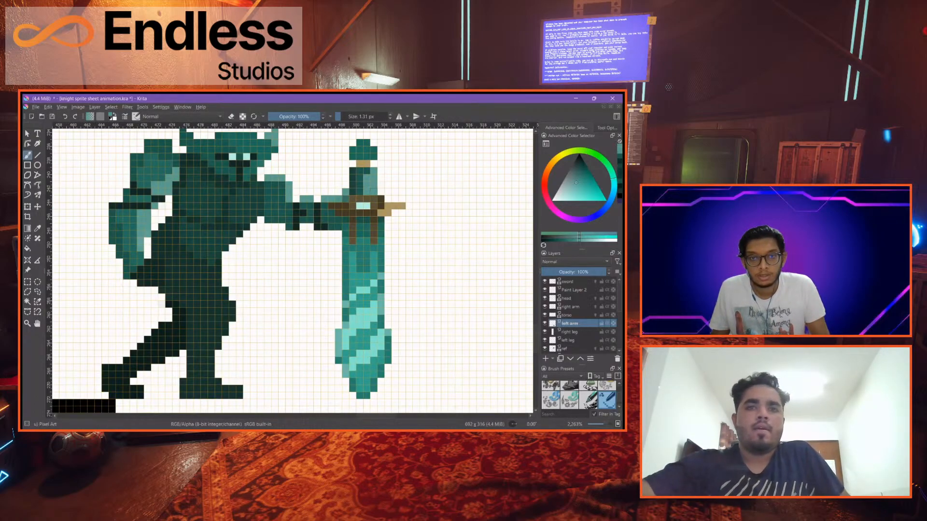
key(e)
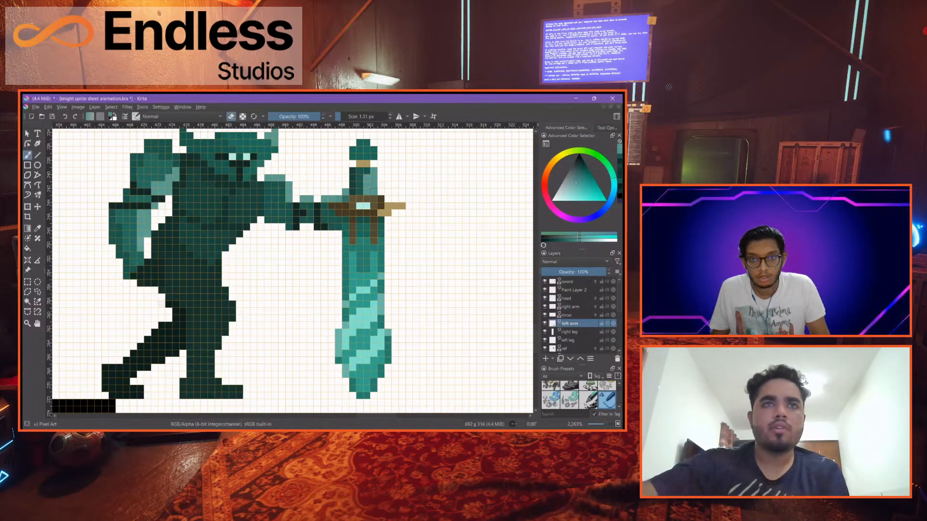
click(572, 283)
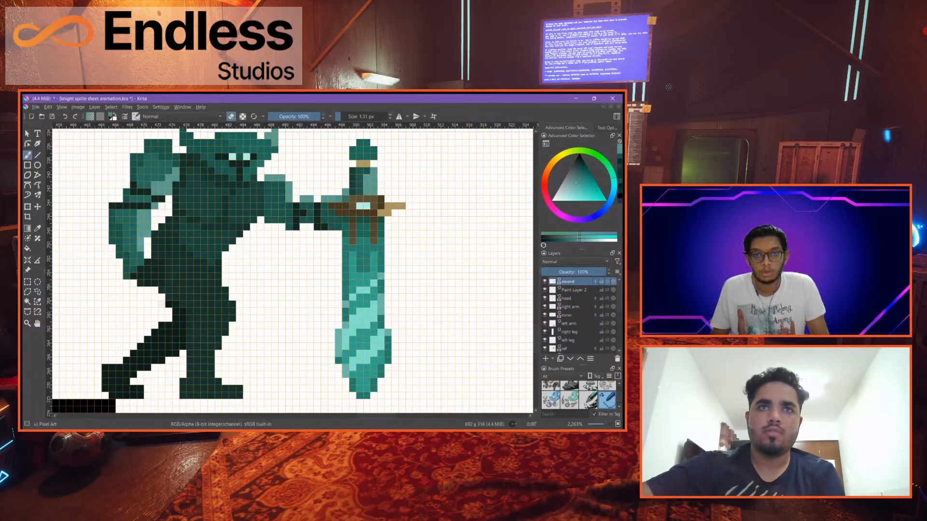
scroll(353, 175, up, 2)
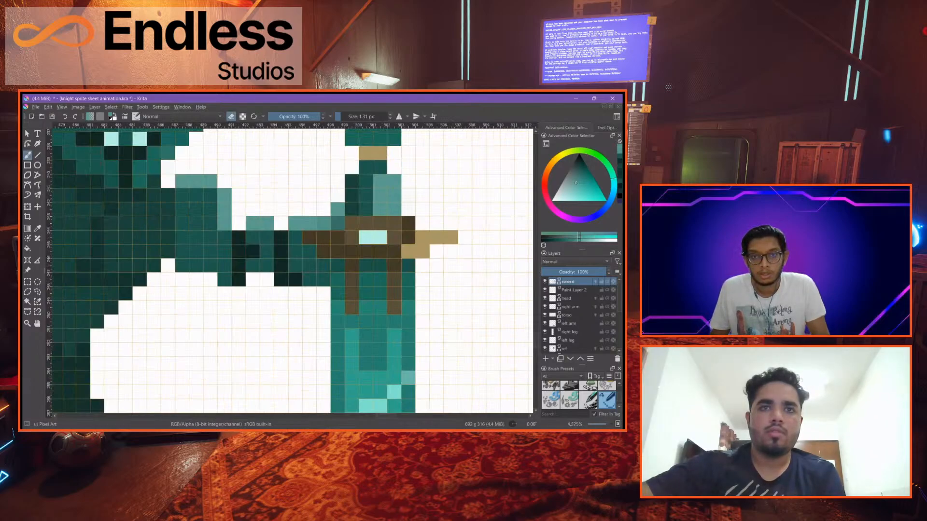
scroll(391, 198, down, 3)
drag(392, 199, 339, 214)
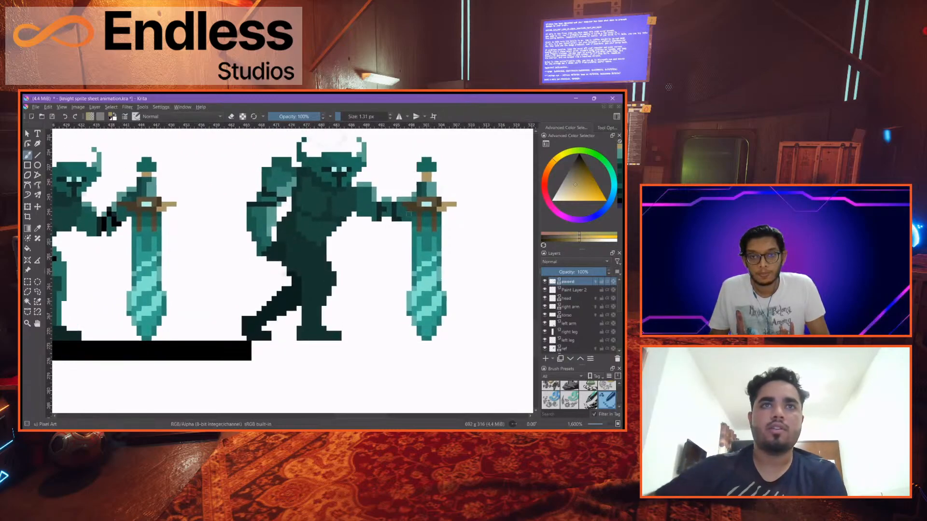
scroll(393, 212, up, 2)
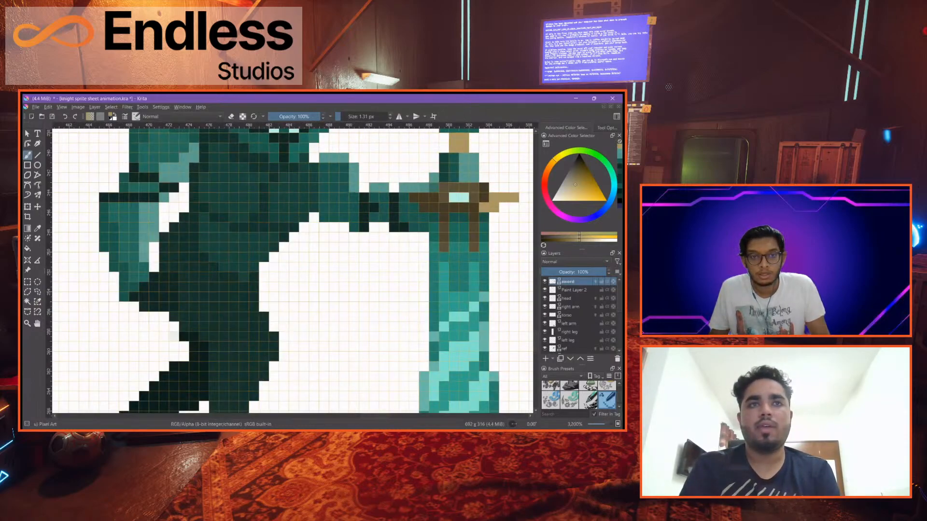
scroll(350, 203, down, 2)
Shade the upper thigh on the right leg layer with dark teal tones sampled from the previous pose's leg
drag(286, 194, 411, 195)
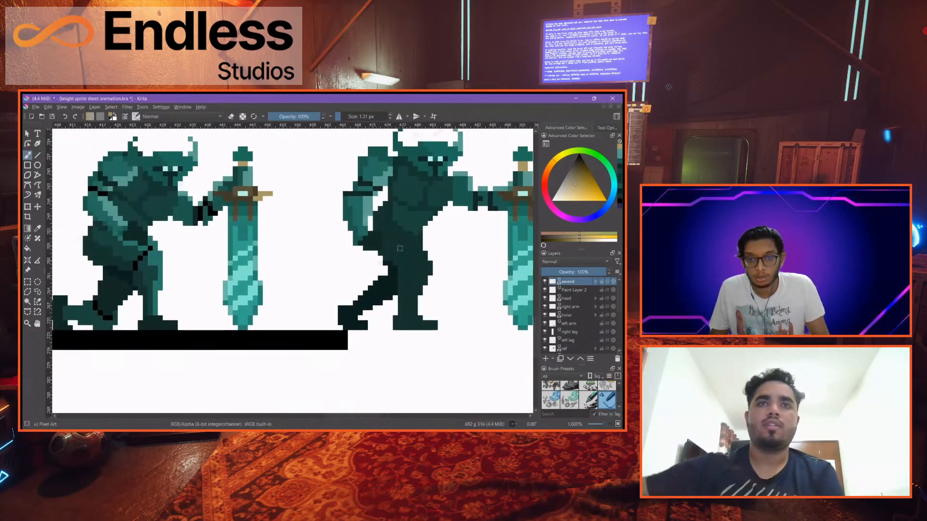
click(581, 308)
click(577, 324)
click(545, 333)
click(545, 333)
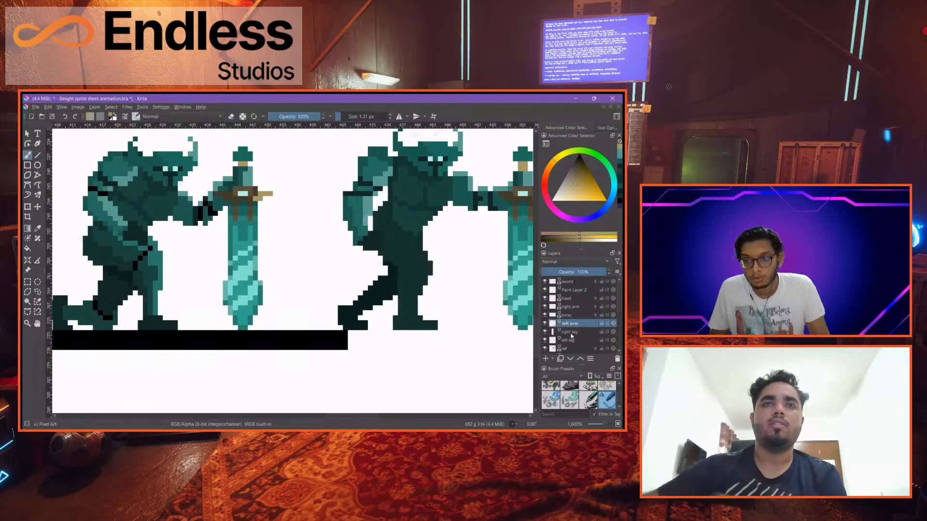
click(571, 332)
ctrl+click(119, 271)
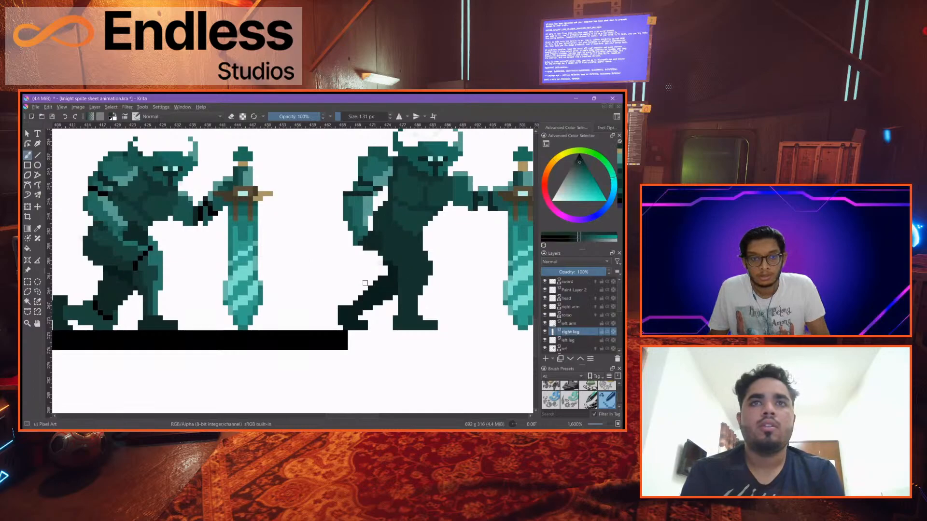
ctrl+click(141, 263)
scroll(365, 238, up, 2)
scroll(365, 239, down, 1)
scroll(406, 242, down, 2)
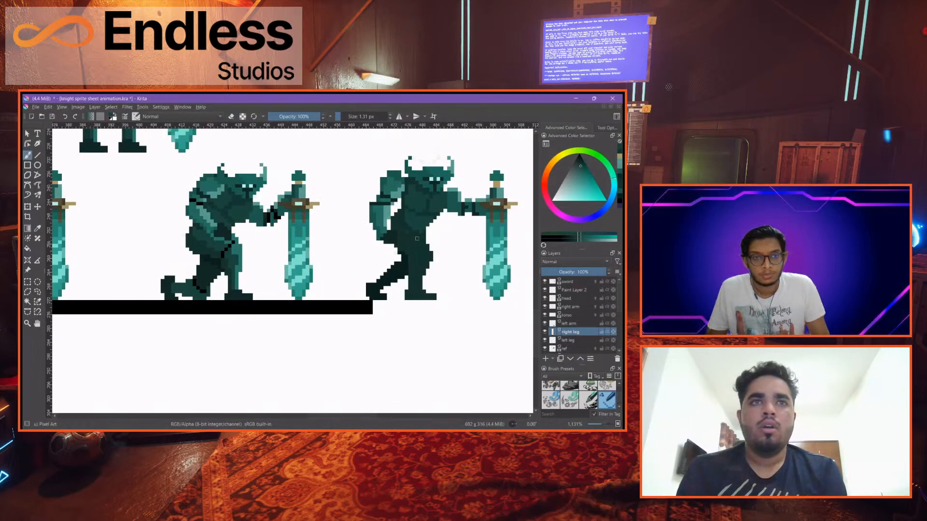
scroll(417, 239, up, 3)
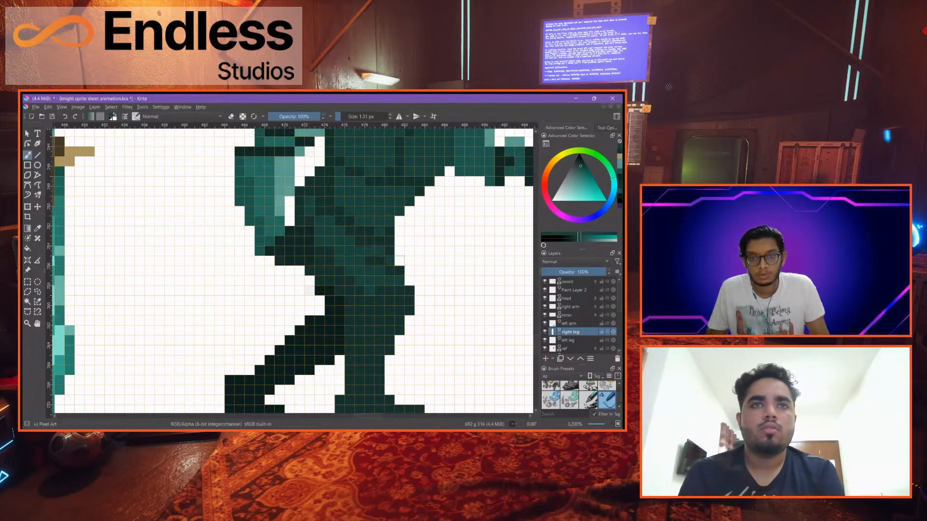
mouse_move(368, 261)
mouse_down()
mouse_move(399, 271)
mouse_move(409, 241)
mouse_up()
key(ctrl+z)
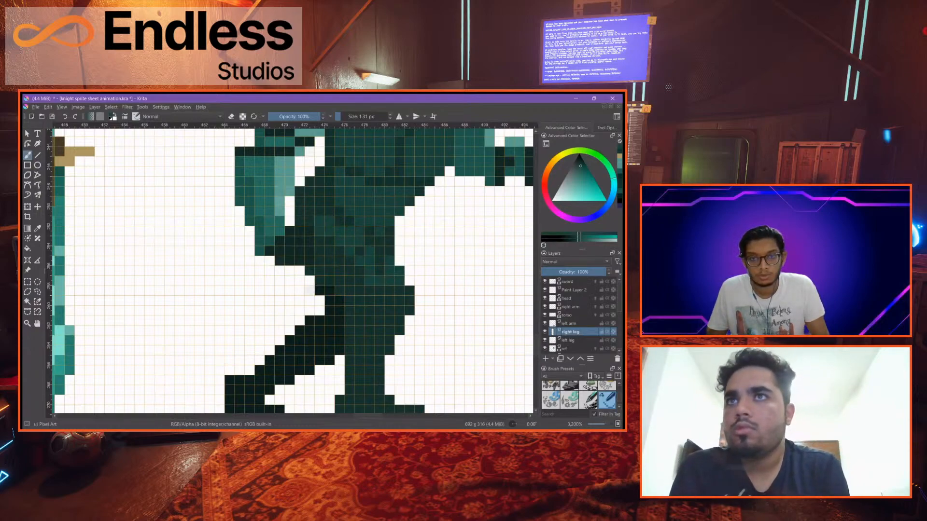
Hide the torso layer, erase the dark pixels along the right thigh's upper edge, and show the torso again
click(545, 314)
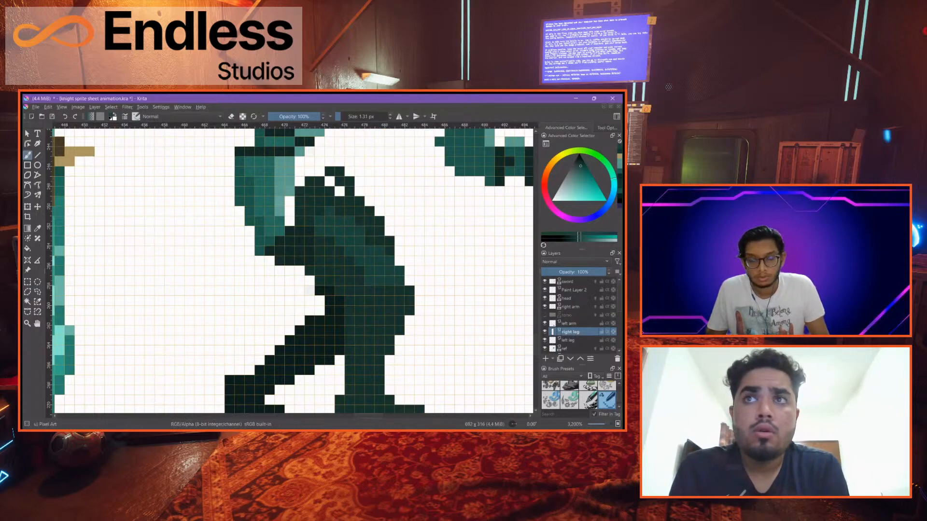
key(e)
mouse_move(320, 171)
mouse_down()
mouse_move(350, 171)
mouse_move(310, 181)
mouse_move(349, 200)
mouse_move(350, 181)
mouse_move(359, 211)
mouse_move(390, 251)
mouse_up()
click(545, 314)
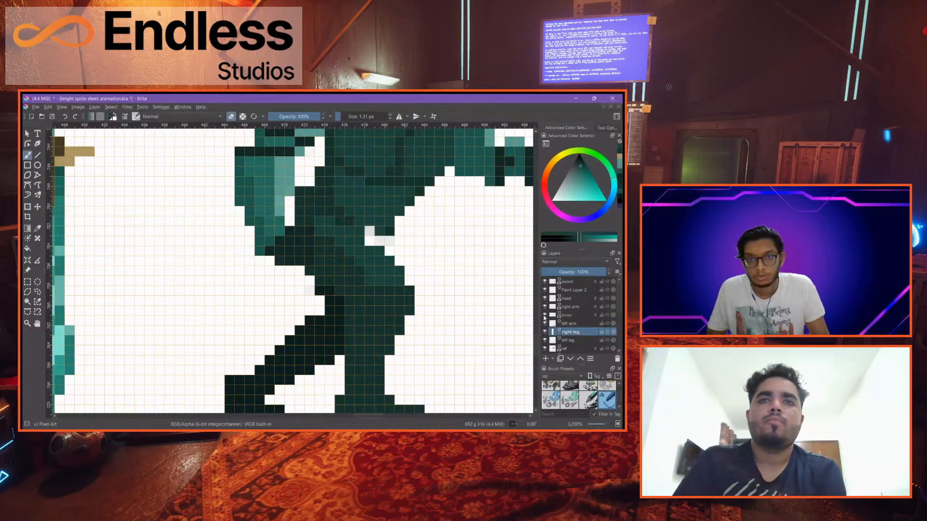
Close the small gap between the torso's lower edge and the right thigh
key(e)
drag(370, 231, 389, 251)
key(ctrl+z)
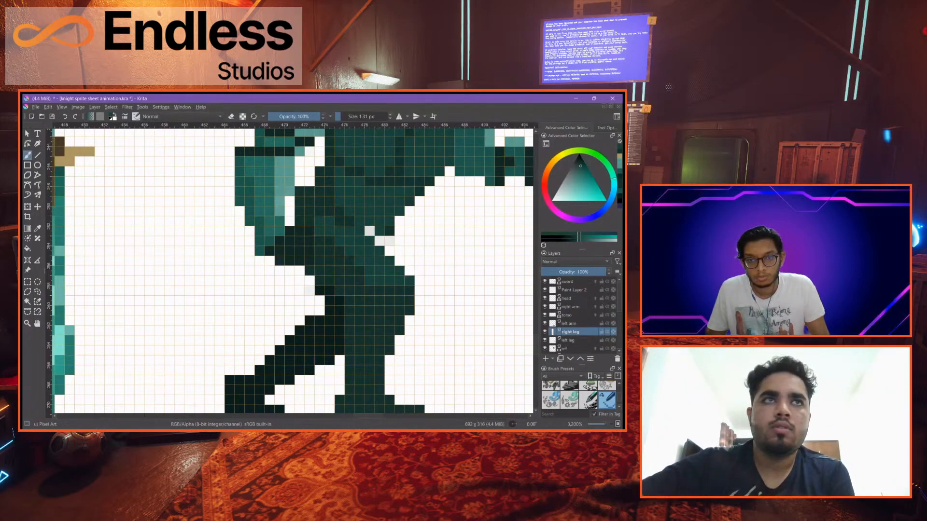
scroll(408, 284, down, 2)
scroll(409, 284, up, 2)
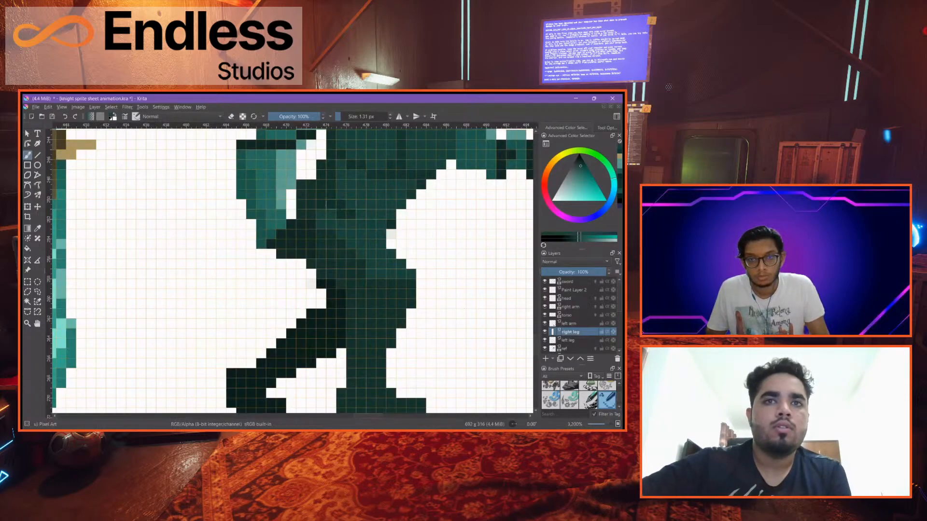
scroll(353, 241, down, 2)
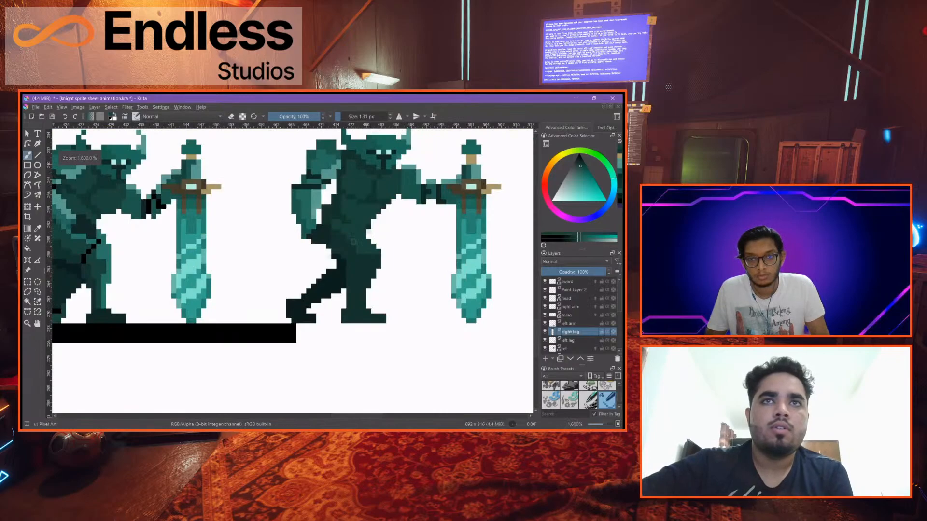
scroll(353, 241, up, 2)
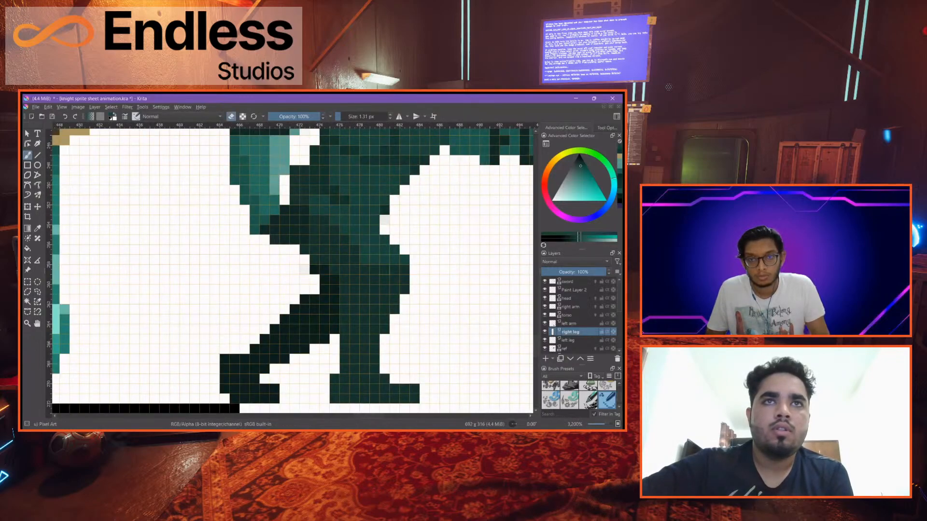
Move the right leg layer above the torso layer
drag(569, 333, 569, 314)
scroll(376, 251, down, 2)
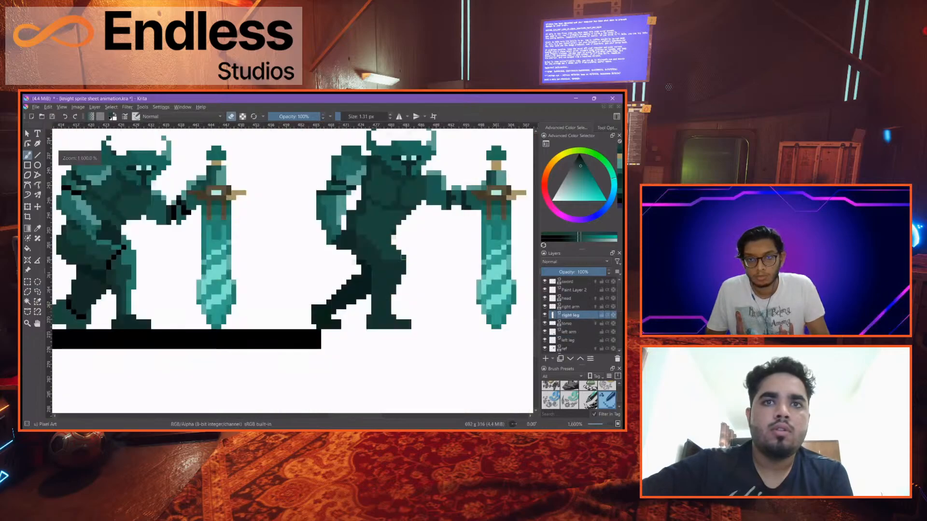
scroll(388, 262, up, 3)
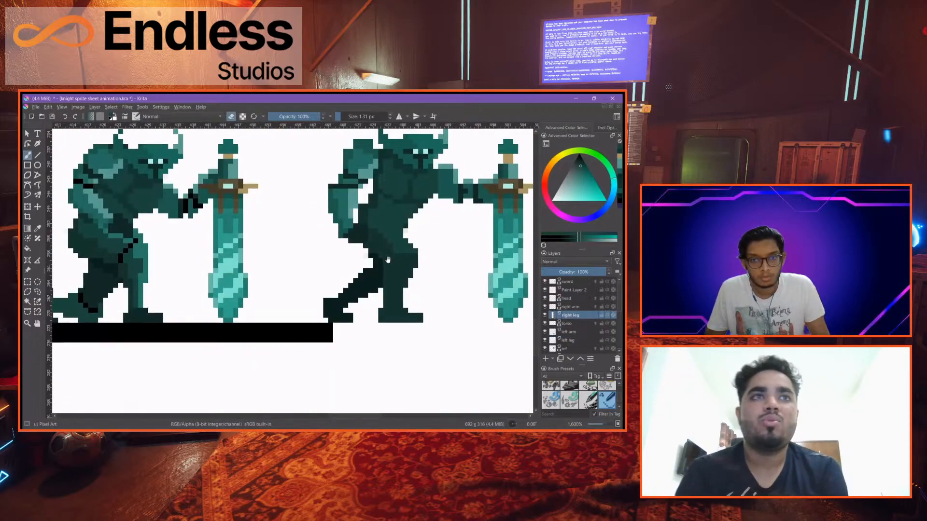
drag(414, 247, 408, 258)
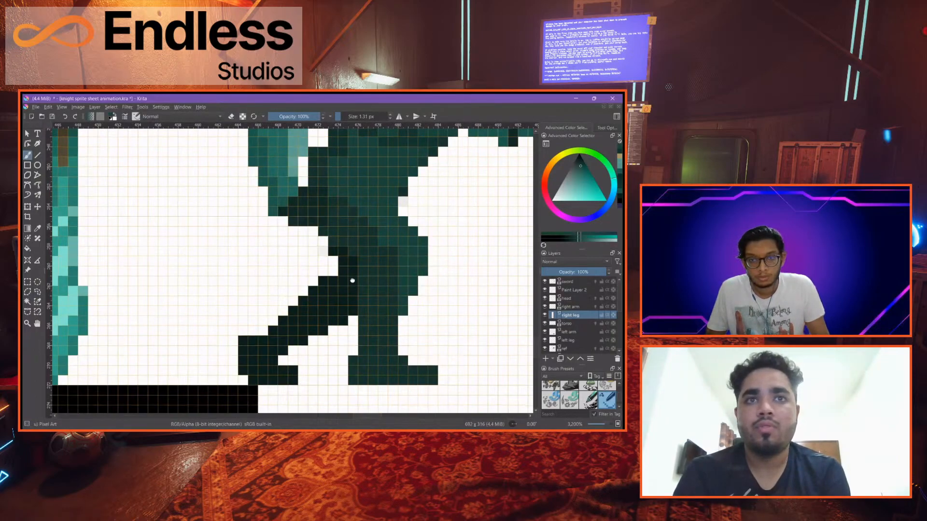
Sample the lighter teal from the previous pose's front leg and try a highlight stroke across the new pose's right thigh
key(minus)
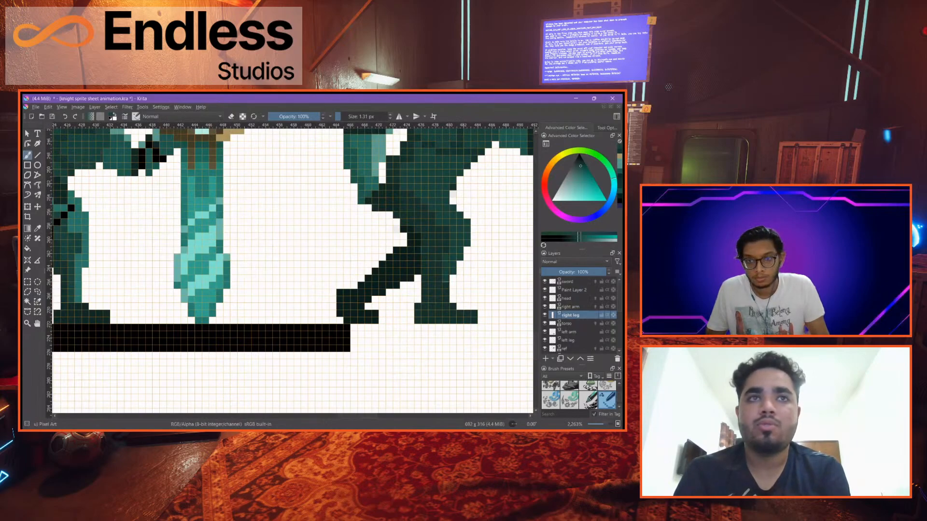
drag(354, 242, 364, 275)
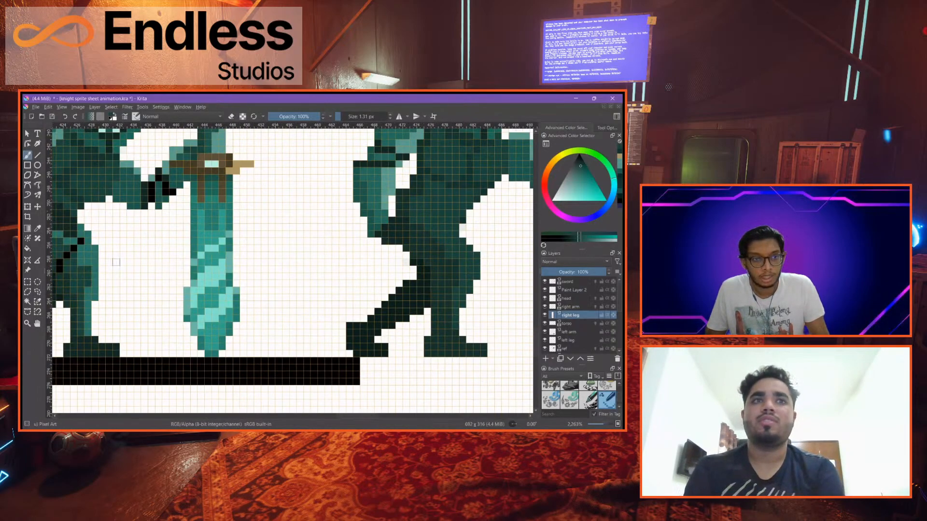
drag(69, 250, 181, 257)
ctrl+click(181, 256)
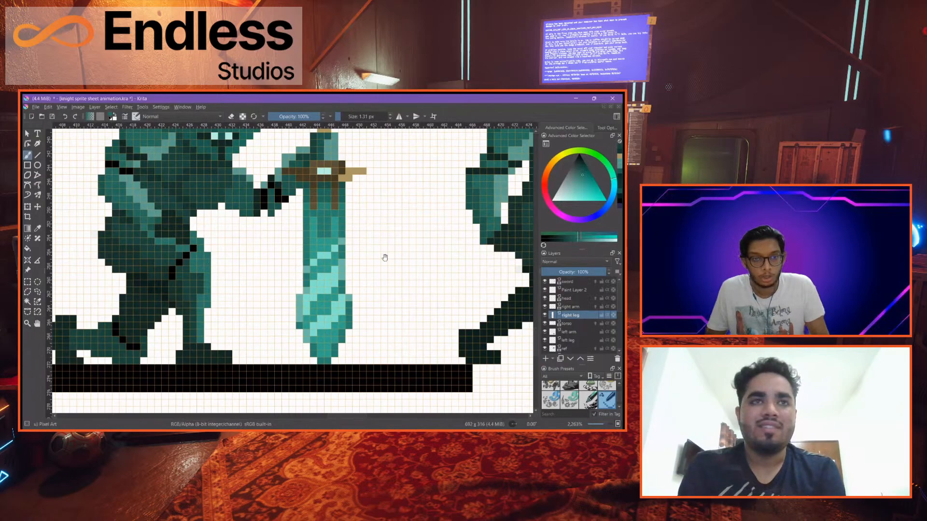
drag(480, 256, 176, 252)
scroll(244, 238, up, 4)
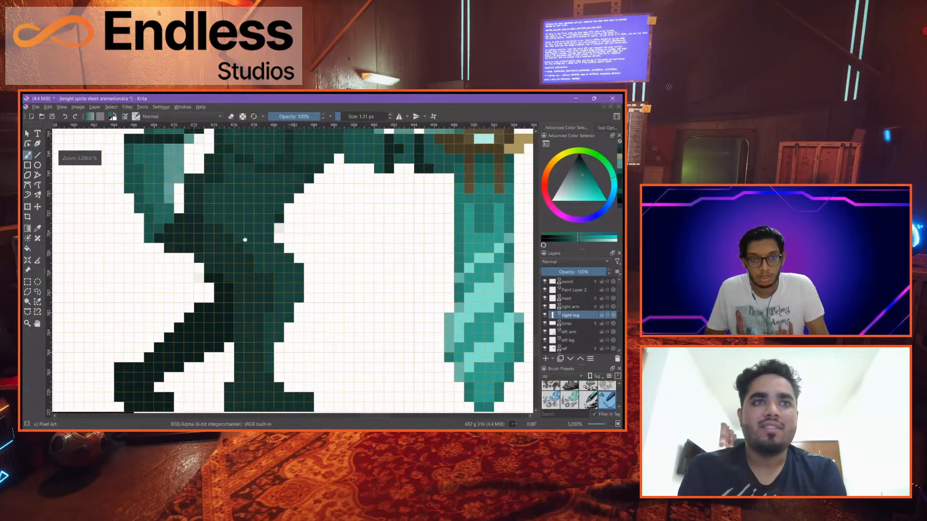
mouse_move(206, 219)
mouse_down()
mouse_move(265, 239)
mouse_move(246, 259)
mouse_move(306, 258)
mouse_move(326, 240)
mouse_up()
key(ctrl+z)
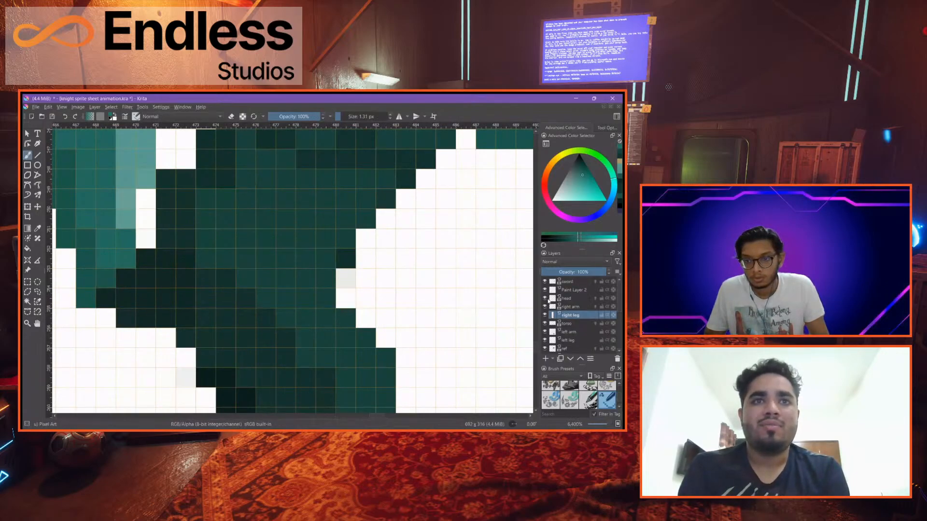
Return the right leg layer below the torso layer and paint a lighter teal highlight along the thigh down to the knee
drag(485, 292, 491, 274)
drag(573, 324, 574, 342)
drag(573, 333, 573, 333)
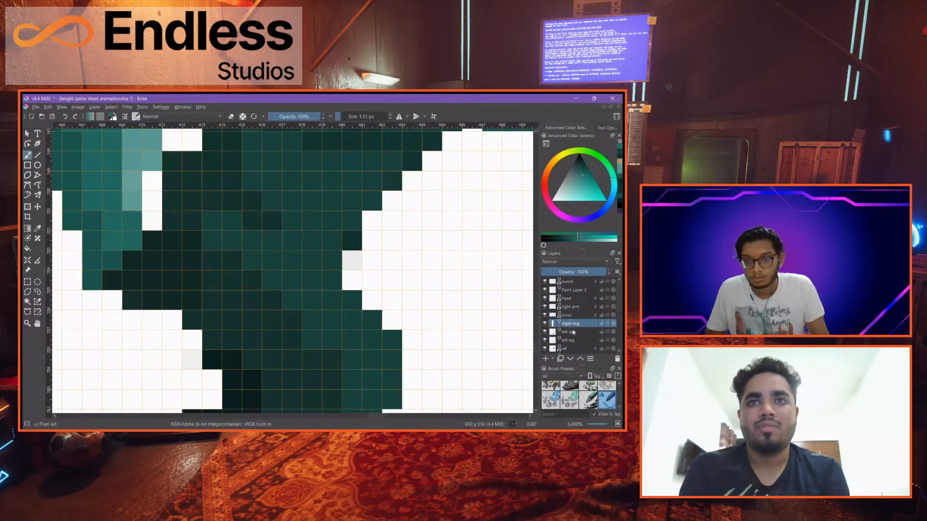
drag(212, 220, 292, 240)
mouse_move(272, 261)
mouse_down()
mouse_move(312, 261)
mouse_move(331, 280)
mouse_move(311, 280)
mouse_move(372, 320)
mouse_move(334, 235)
mouse_move(360, 325)
mouse_up()
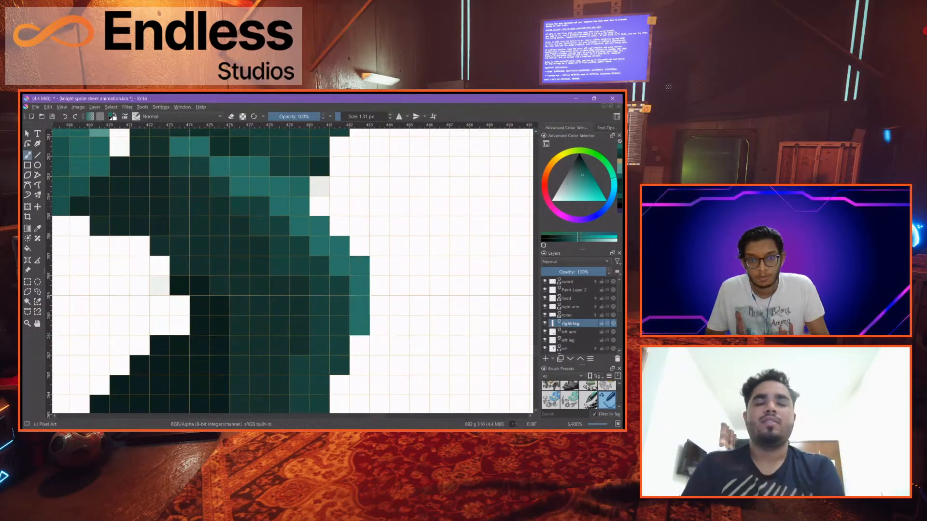
Continue the lighter teal highlight down the front of the knee and shin and onto the toe of the right foot
scroll(359, 322, down, 4)
scroll(361, 338, up, 3)
mouse_move(341, 273)
mouse_down()
mouse_move(328, 287)
mouse_move(342, 286)
mouse_move(340, 245)
mouse_move(340, 291)
mouse_move(326, 318)
mouse_up()
mouse_move(326, 318)
mouse_down()
mouse_move(338, 232)
mouse_move(324, 290)
mouse_up()
click(337, 303)
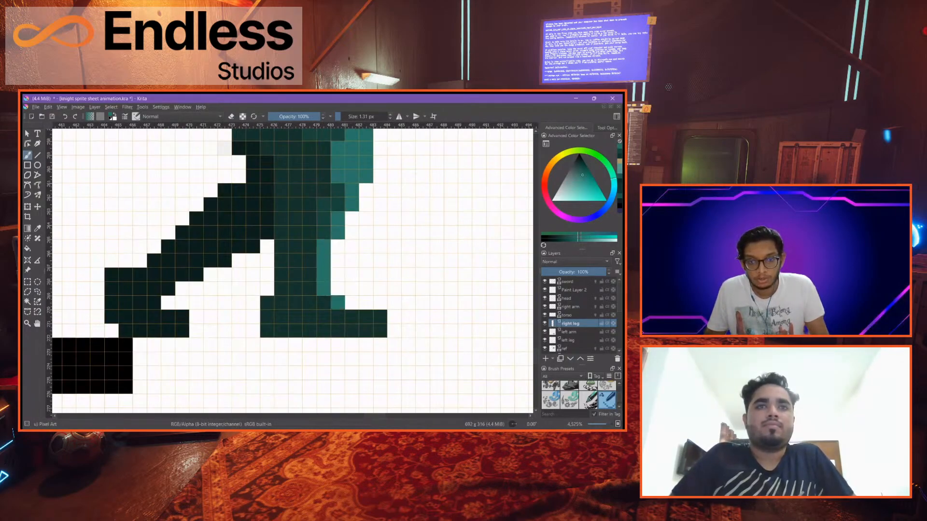
mouse_move(351, 317)
mouse_down()
mouse_move(380, 317)
mouse_move(379, 332)
mouse_up()
drag(339, 235, 363, 355)
scroll(361, 341, up, 1)
ctrl+click(361, 318)
mouse_move(343, 302)
mouse_down()
mouse_move(343, 238)
mouse_move(322, 296)
mouse_up()
scroll(323, 291, down, 5)
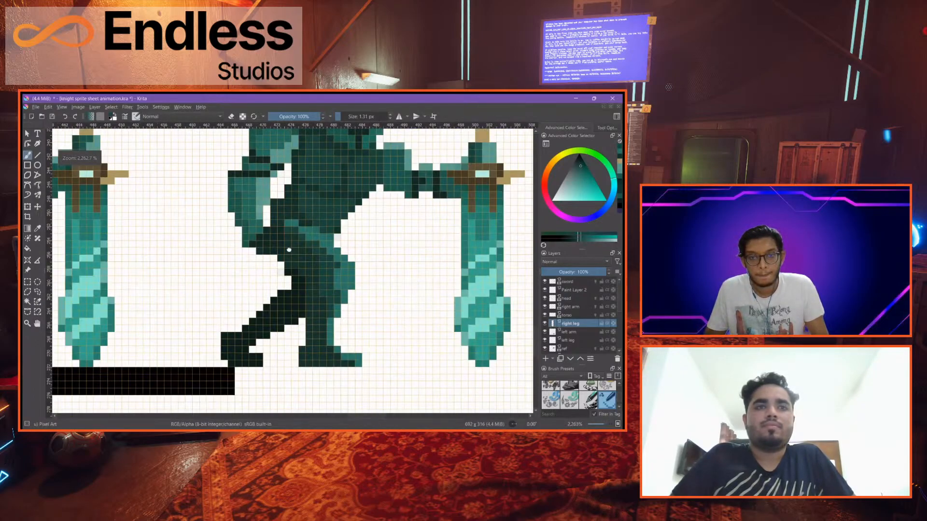
Erase a pixel above the highlight along the right thigh's upper edge on the right leg layer
scroll(330, 289, up, 4)
key(e)
click(364, 269)
scroll(335, 256, down, 3)
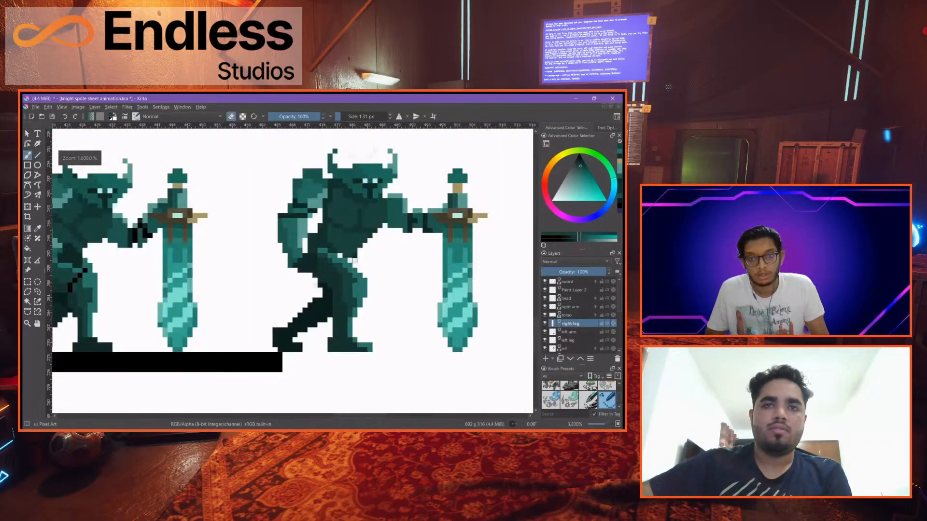
scroll(360, 271, up, 3)
scroll(360, 271, down, 3)
scroll(360, 271, up, 4)
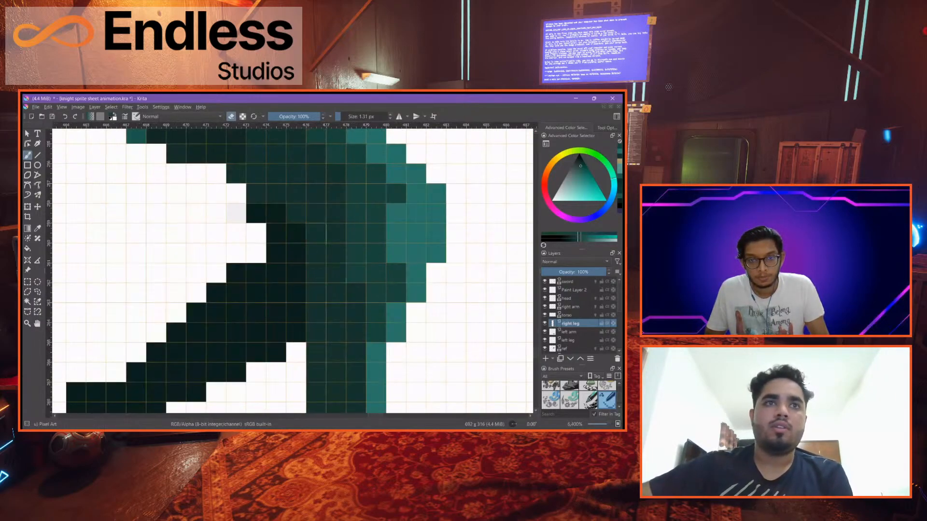
Erase a short vertical strip of the right leg at the back of the knee, beside the left leg
drag(316, 234, 316, 273)
scroll(321, 300, down, 2)
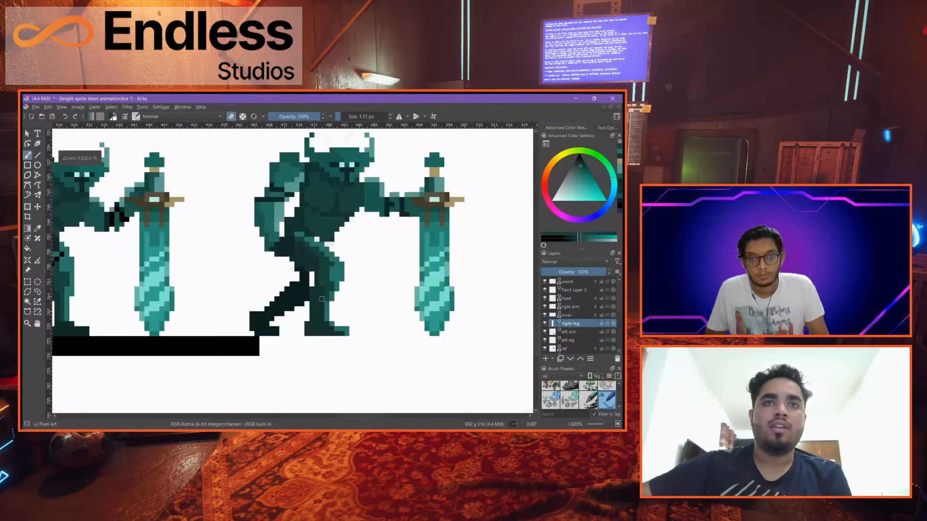
scroll(321, 299, up, 1)
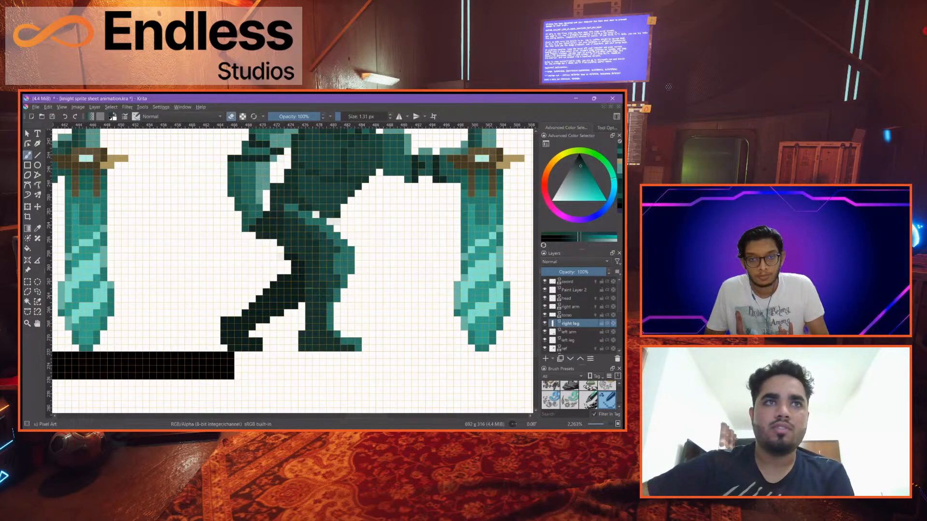
scroll(316, 291, up, 3)
drag(306, 237, 305, 279)
Fill the erased strip behind the knee on the left leg layer with the left leg's sampled dark teal
click(575, 332)
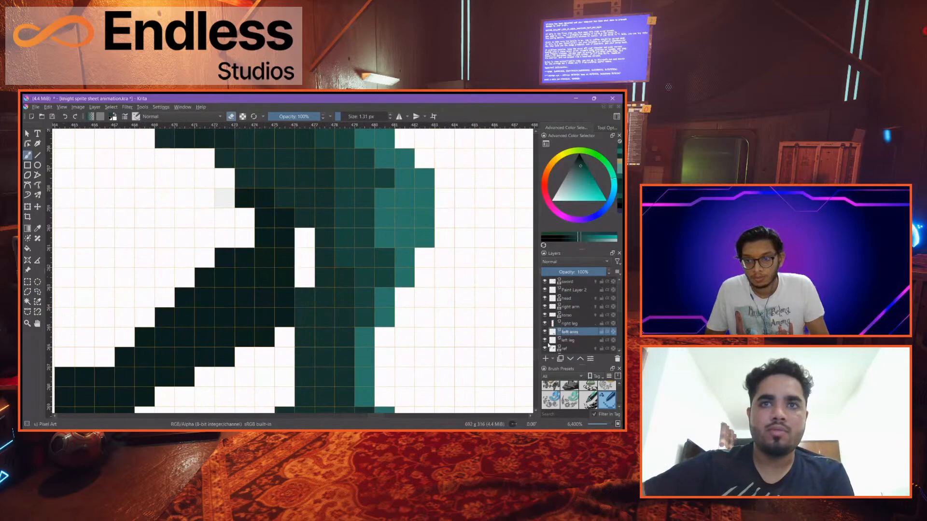
click(565, 341)
key(e)
ctrl+click(268, 296)
drag(305, 237, 305, 278)
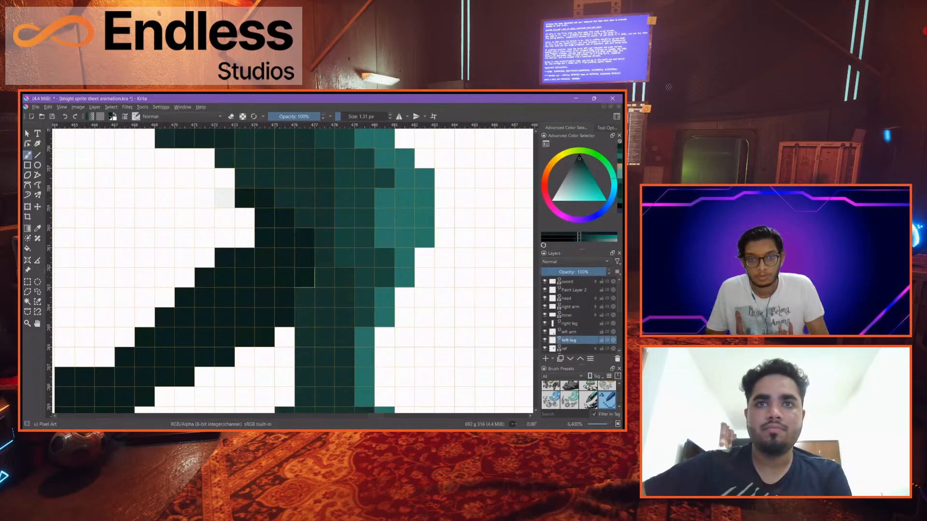
scroll(295, 245, down, 5)
scroll(289, 242, up, 4)
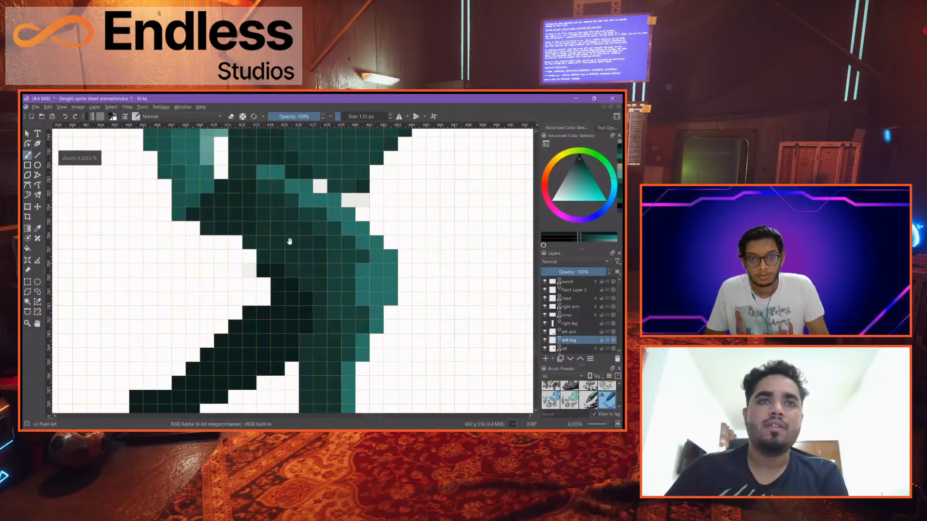
Check the right leg layer by hiding and reshowing it, then fill the gap beside the forearm with the hip's sampled dark teal
drag(290, 241, 304, 323)
scroll(301, 317, up, 1)
click(573, 324)
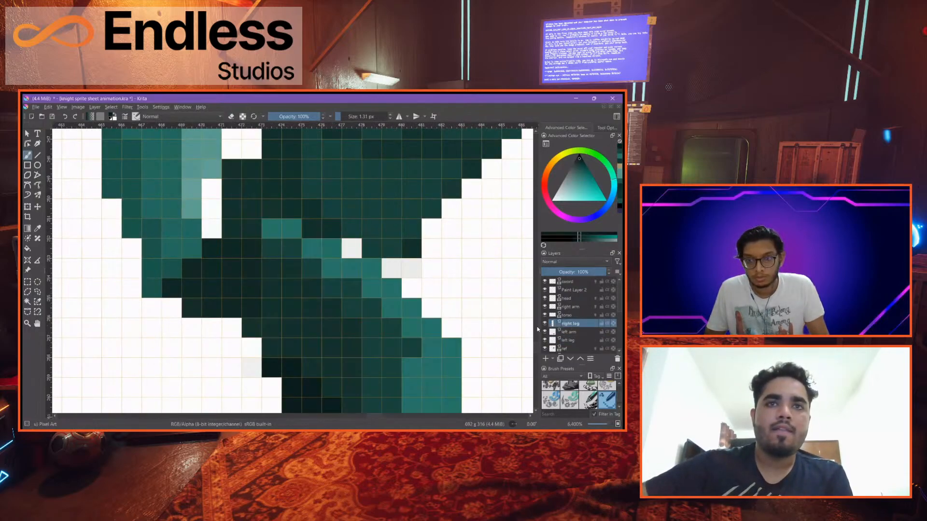
click(545, 324)
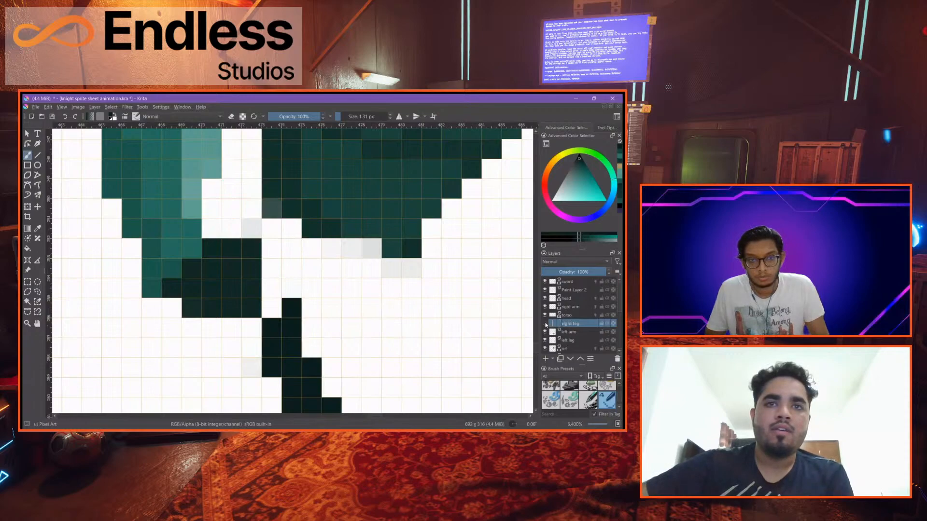
click(545, 324)
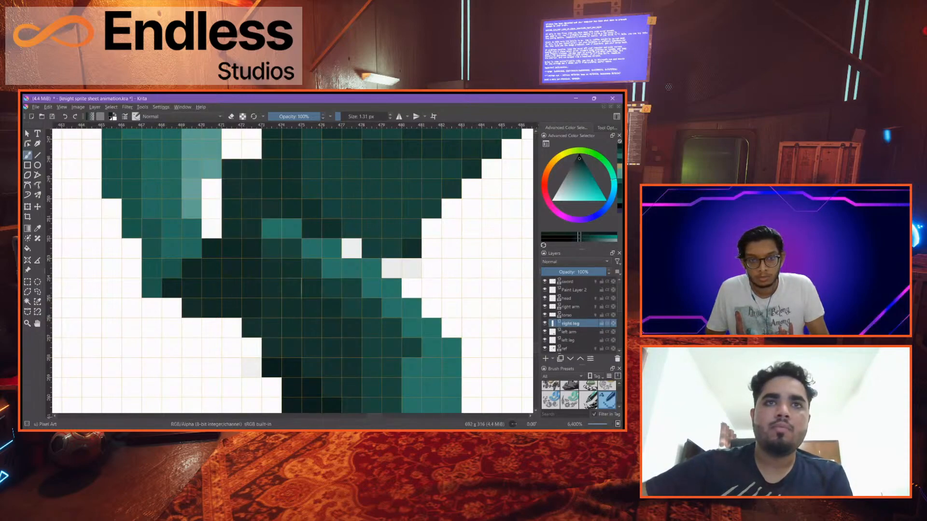
ctrl+click(232, 212)
drag(211, 207, 212, 229)
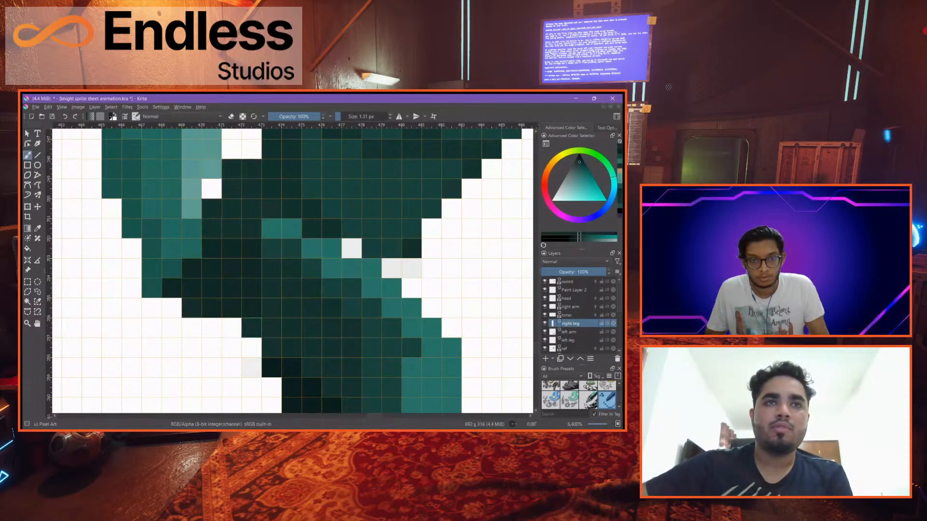
Fill the white notch between the torso's lower edge and the right thigh with dark teal on the right leg layer
scroll(330, 359, down, 1)
scroll(330, 360, up, 1)
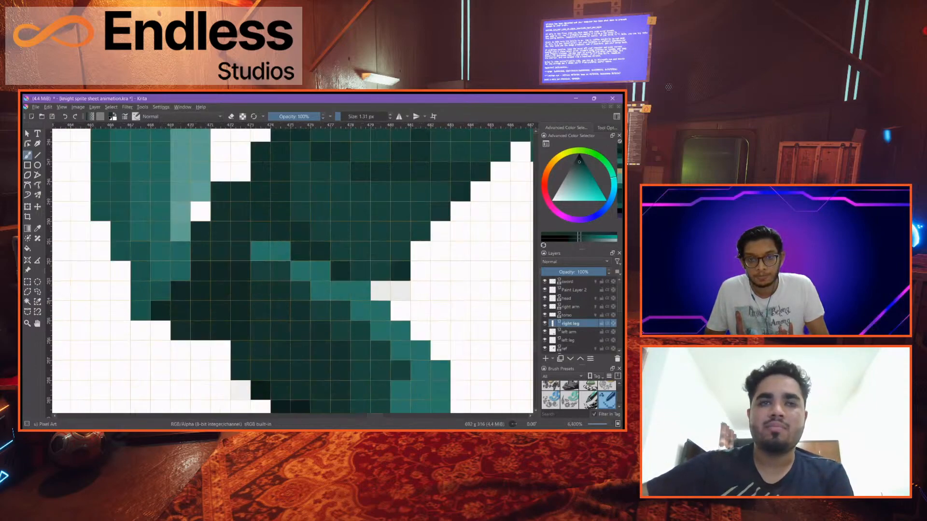
click(361, 292)
click(381, 291)
click(400, 291)
click(400, 312)
scroll(403, 310, down, 4)
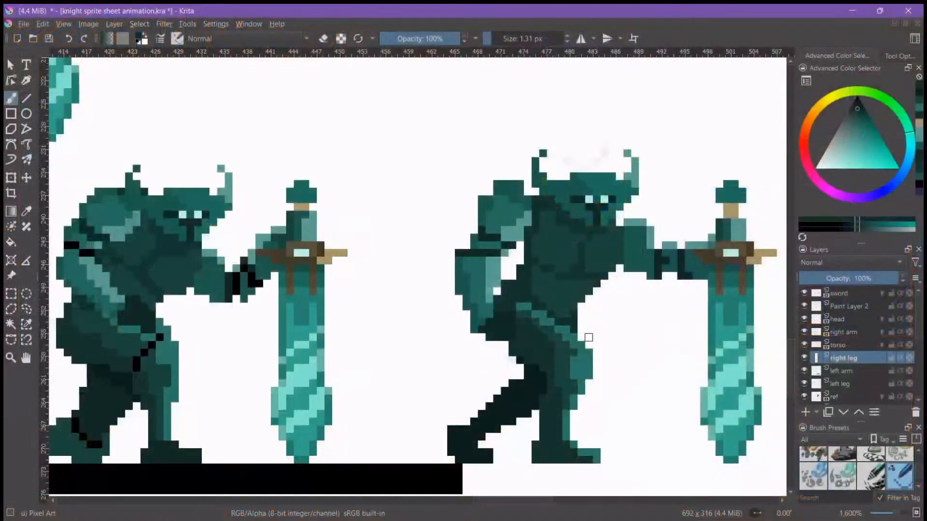
Paint a shadow above the thigh highlight on the right leg layer, using the darkest teal sampled from the rear leg
scroll(589, 337, up, 1)
ctrl+click(523, 431)
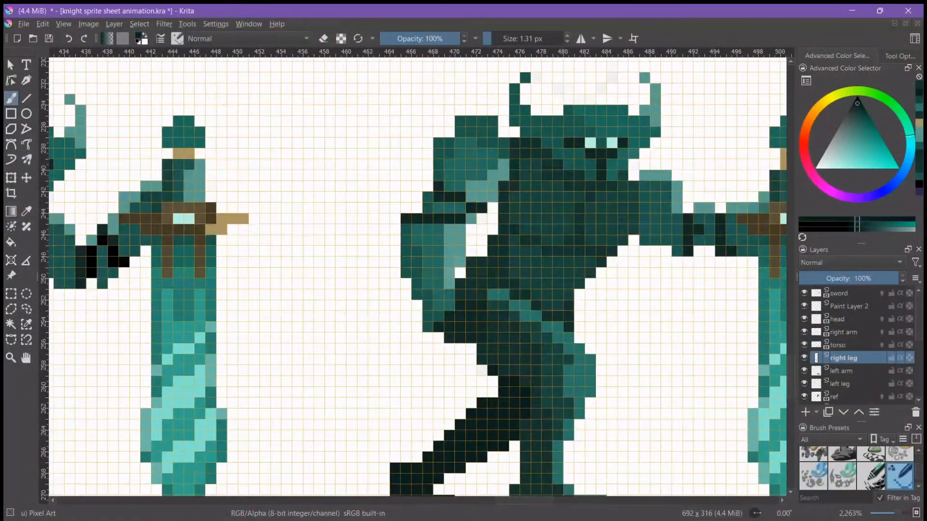
scroll(568, 336, up, 1)
click(855, 372)
scroll(565, 304, up, 2)
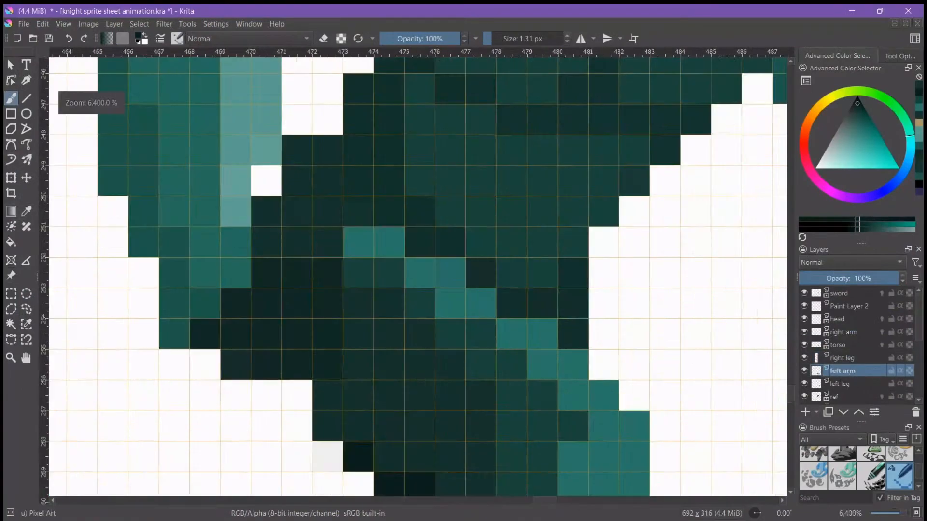
click(847, 358)
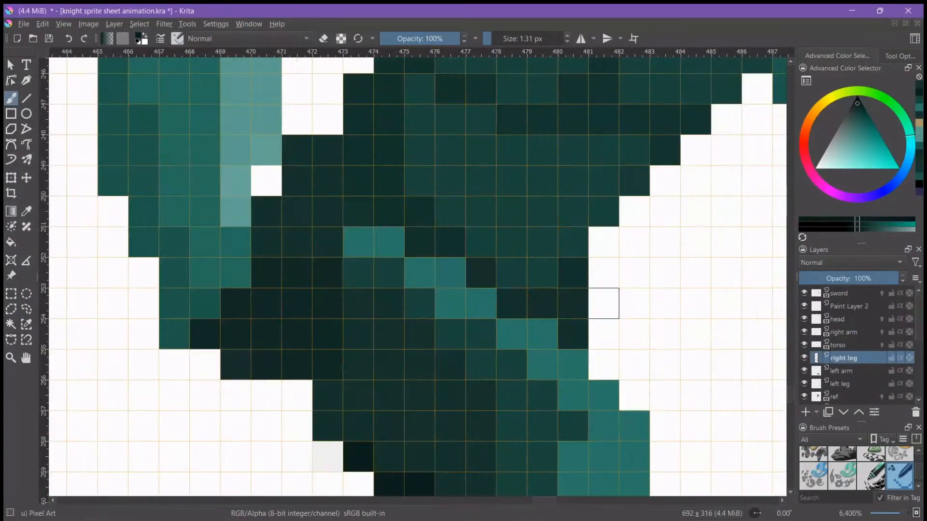
drag(511, 304, 573, 304)
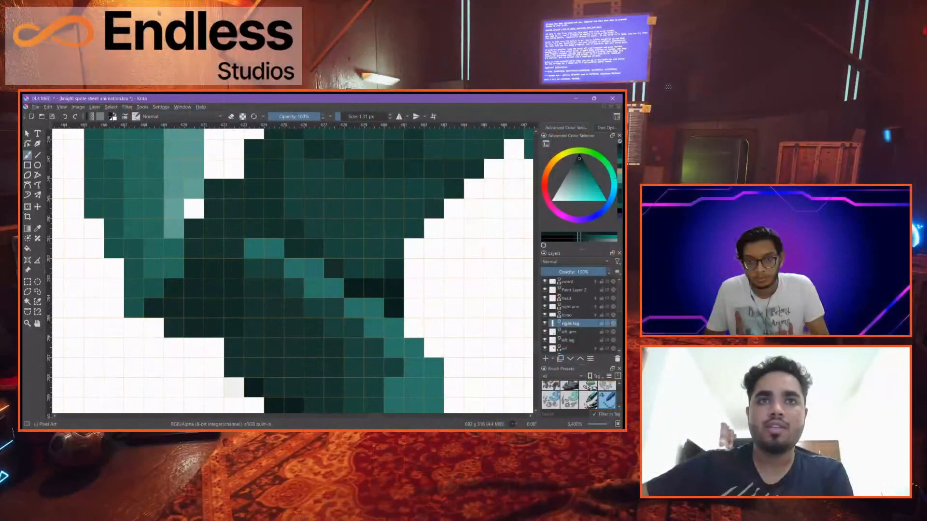
click(333, 269)
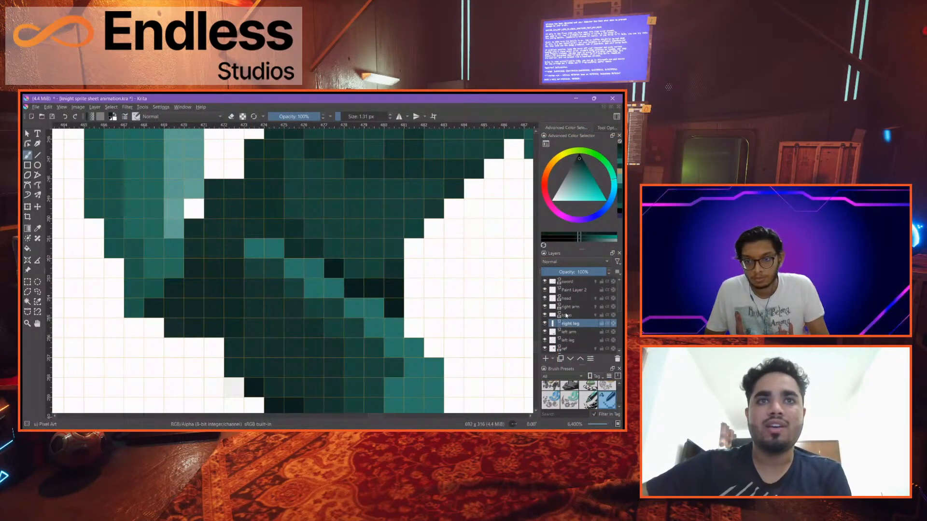
Extend the darkest teal shadow across the torso's lower edge on the torso layer
key(Page_Up)
drag(353, 268, 394, 268)
scroll(404, 285, down, 3)
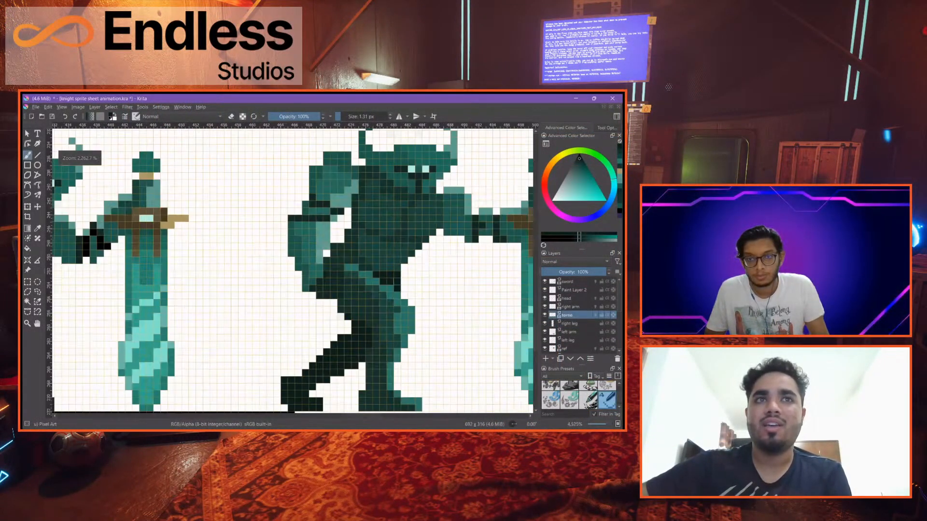
Paint darkest teal shadow pixels along the hip's upper edge beside the forearm on the right leg layer
scroll(412, 297, down, 2)
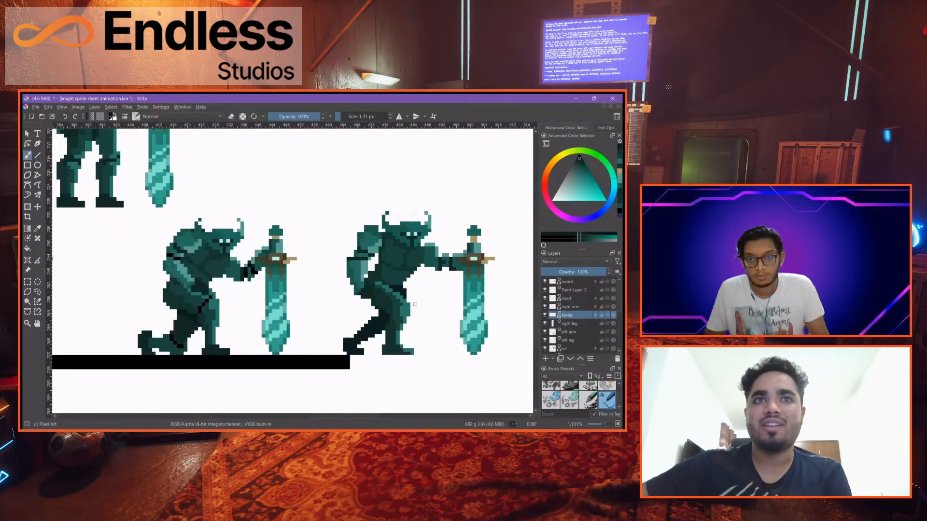
scroll(412, 297, up, 3)
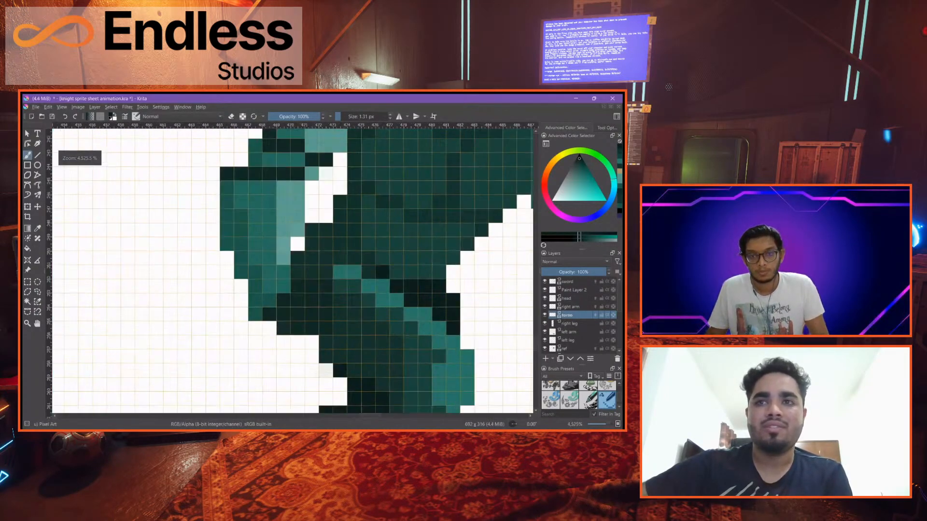
scroll(447, 321, down, 3)
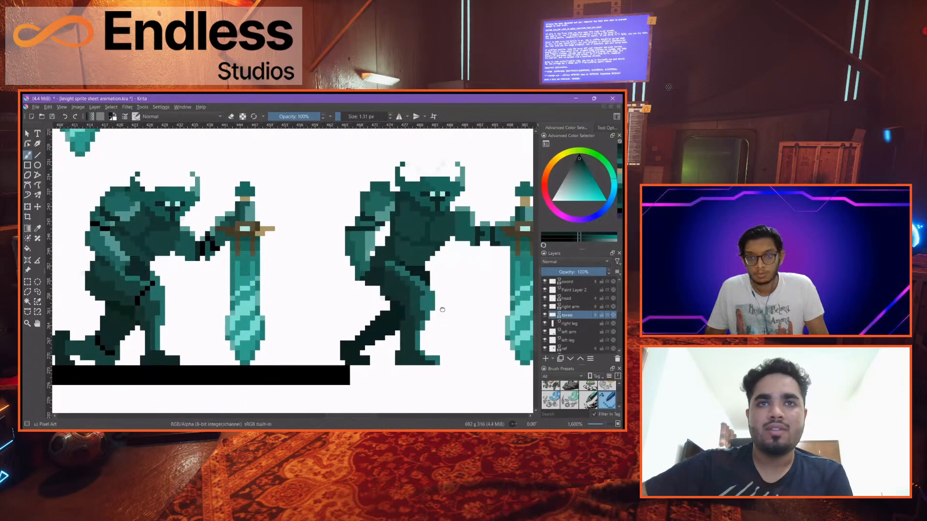
scroll(438, 308, down, 2)
scroll(437, 308, up, 5)
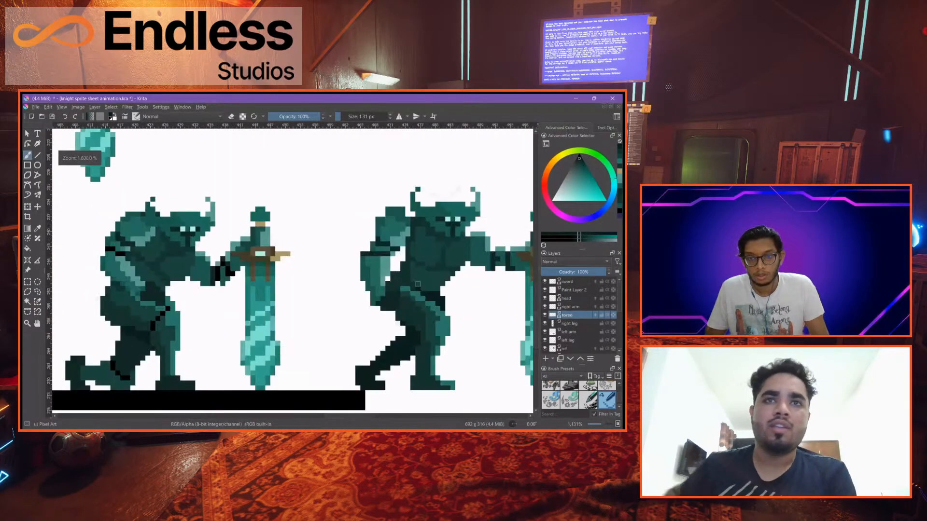
click(570, 324)
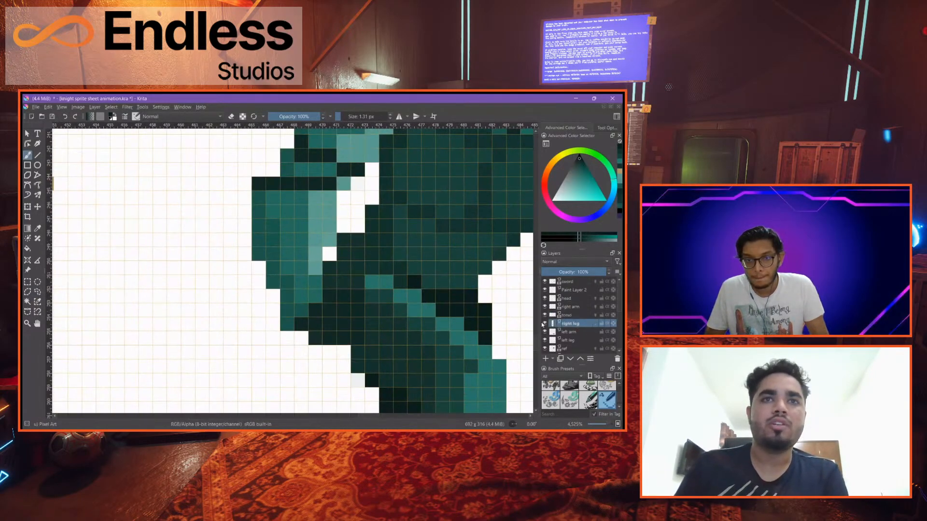
click(329, 268)
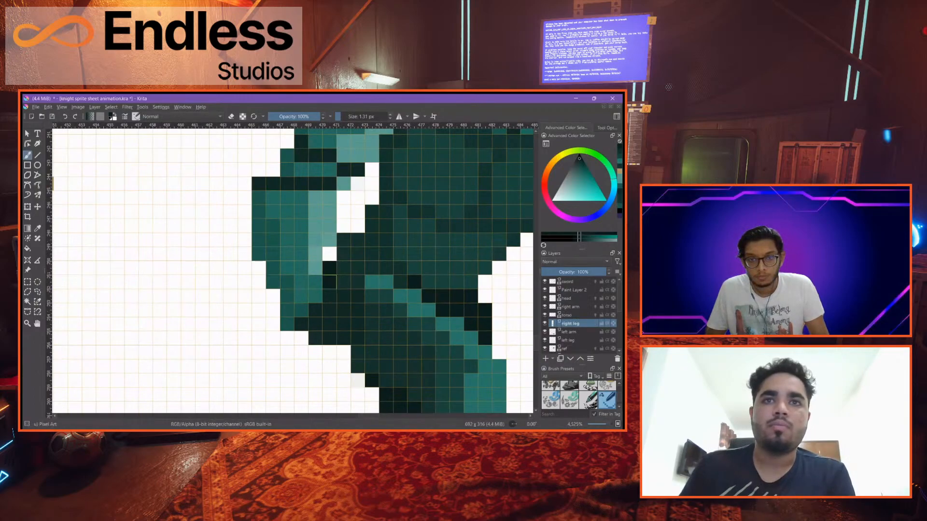
drag(343, 269, 358, 240)
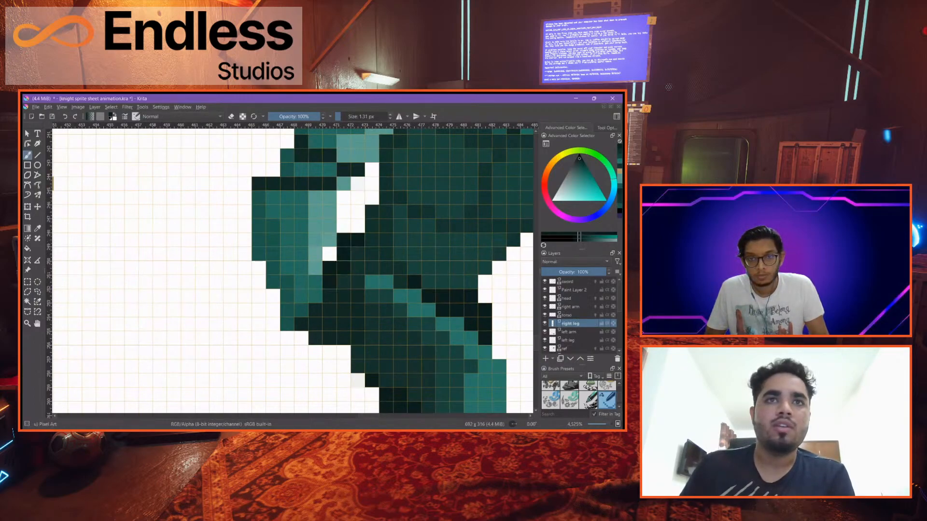
Extend the darkest teal shadow over the torso's lower rear corner, just above the thigh highlight, on the torso layer
click(569, 315)
mouse_move(372, 212)
mouse_down()
mouse_move(382, 240)
mouse_move(372, 240)
mouse_up()
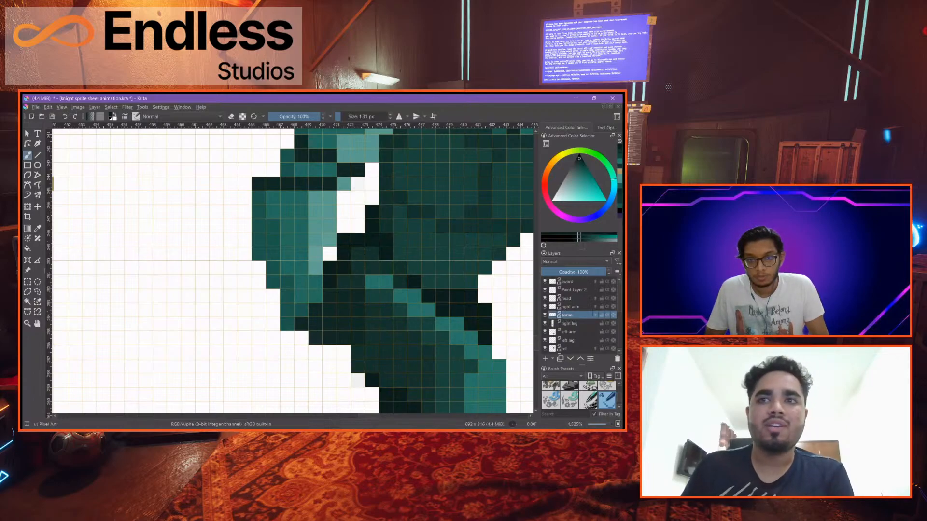
click(371, 255)
click(387, 268)
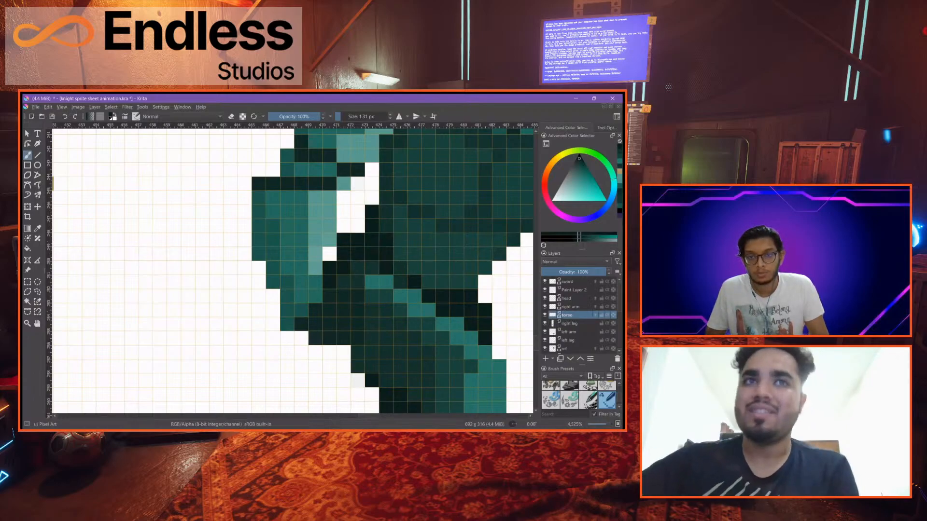
Compare the new pose's legs and overall shading with the previous kneeling knight, viewing them up close and from afar
scroll(400, 283, down, 3)
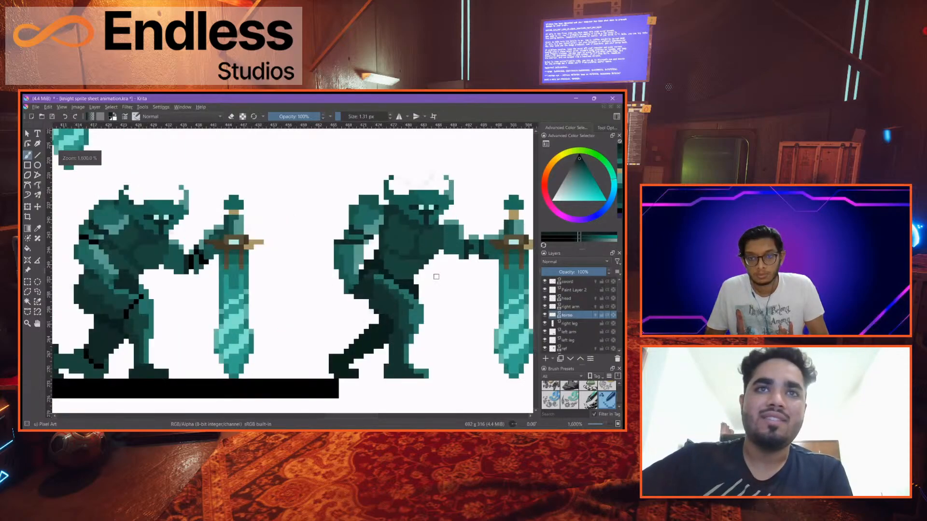
scroll(390, 296, up, 3)
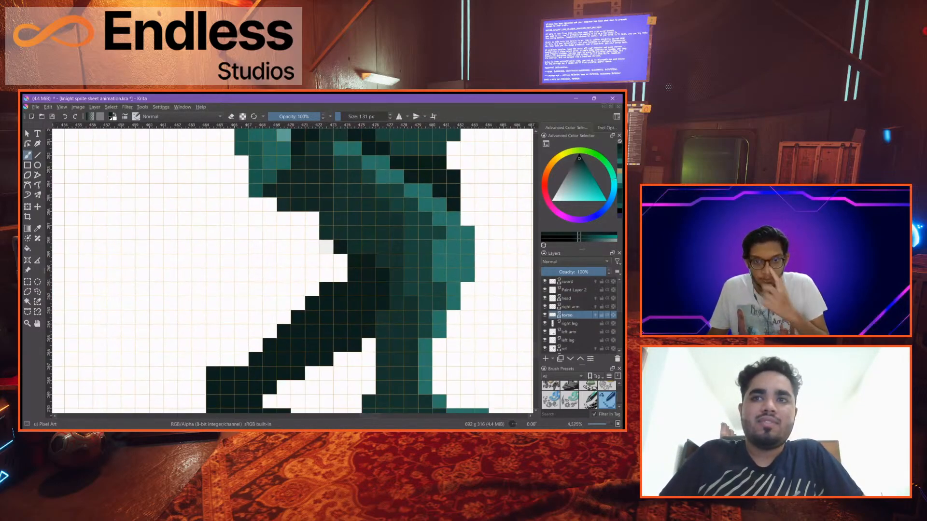
scroll(235, 249, down, 4)
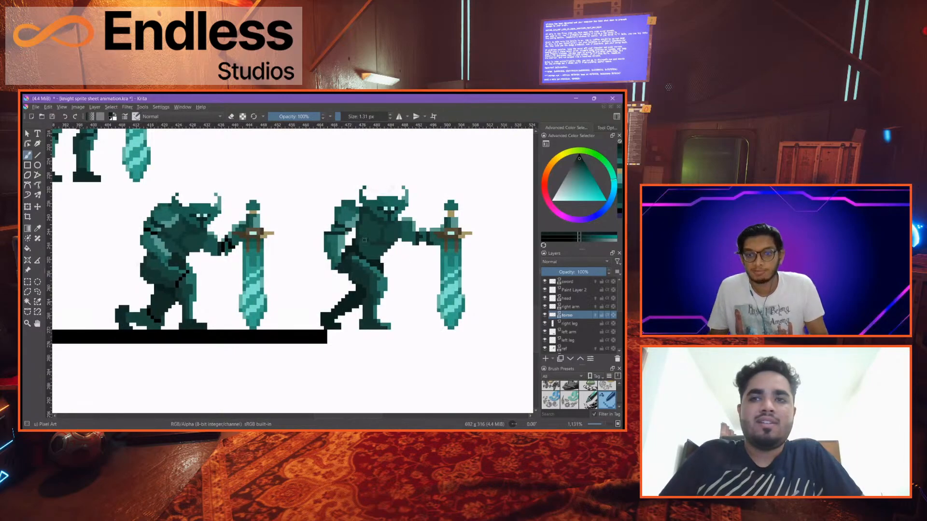
drag(357, 292, 377, 295)
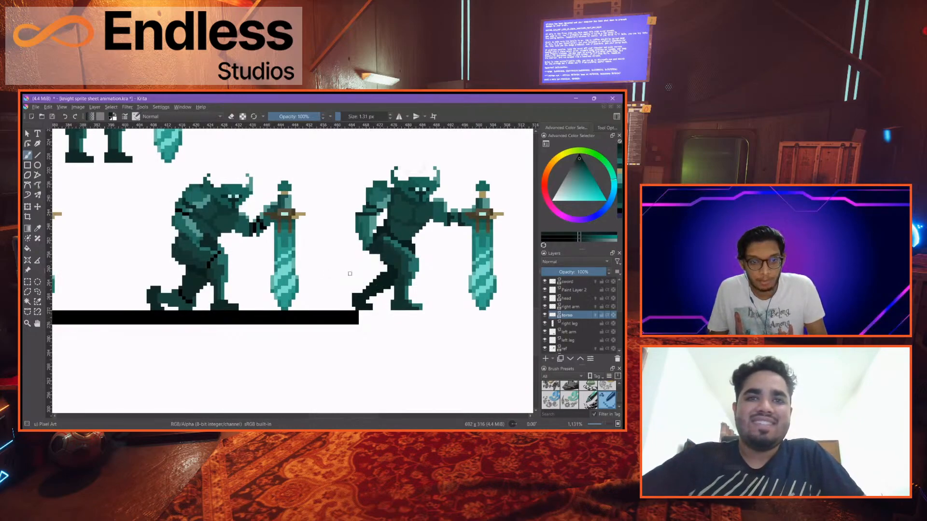
drag(348, 276, 379, 286)
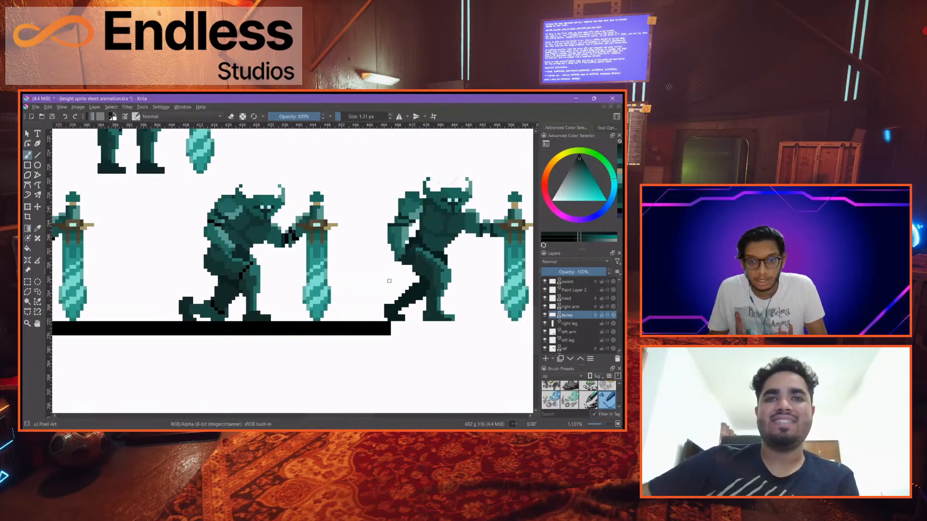
drag(394, 280, 374, 280)
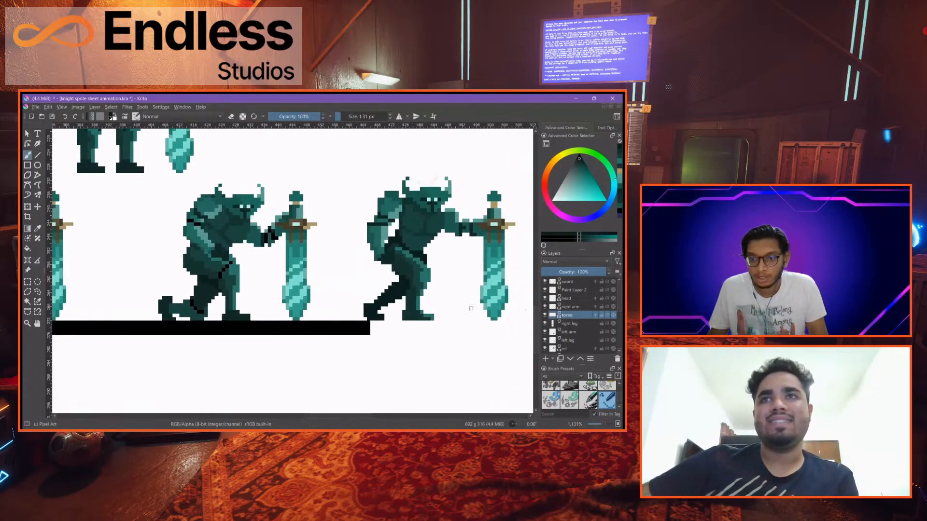
scroll(454, 297, up, 1)
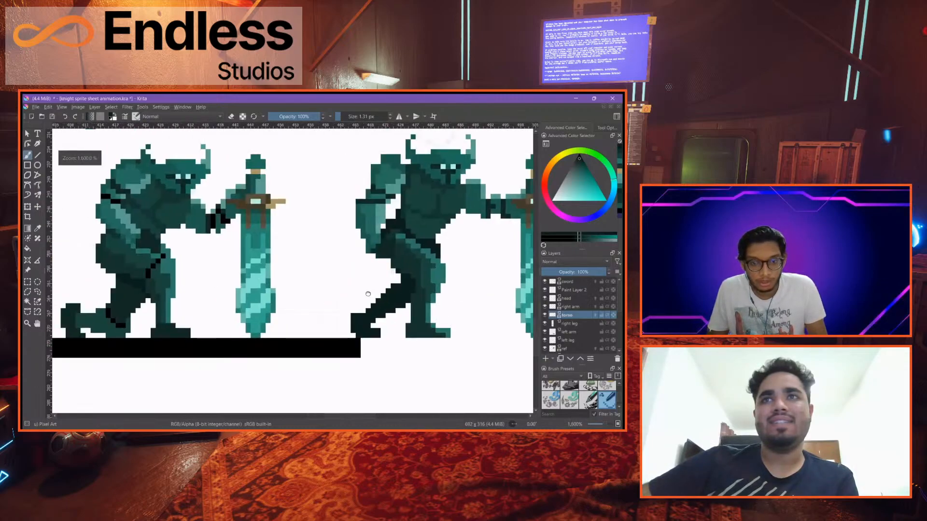
drag(342, 283, 368, 292)
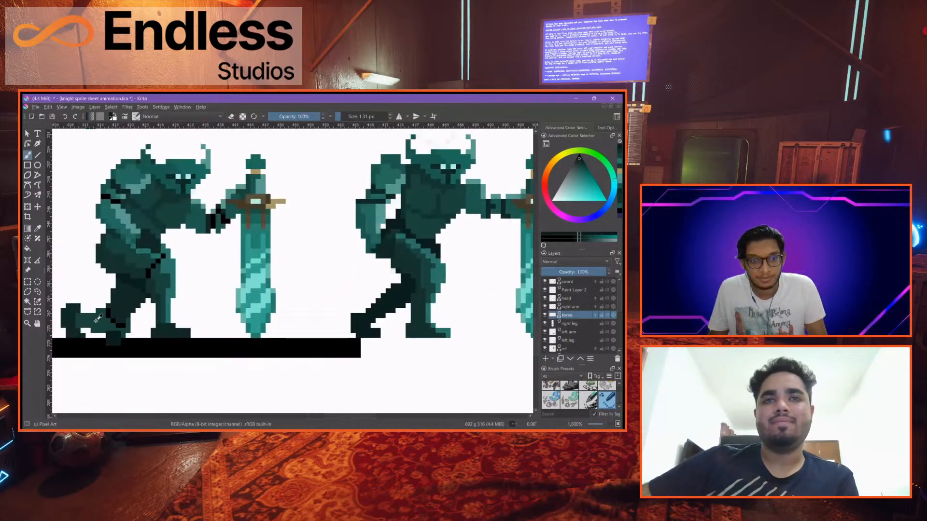
Even out the front shin and foot on the right leg layer with dark teal sampled from the kneeling knight's lower leg
ctrl+click(113, 342)
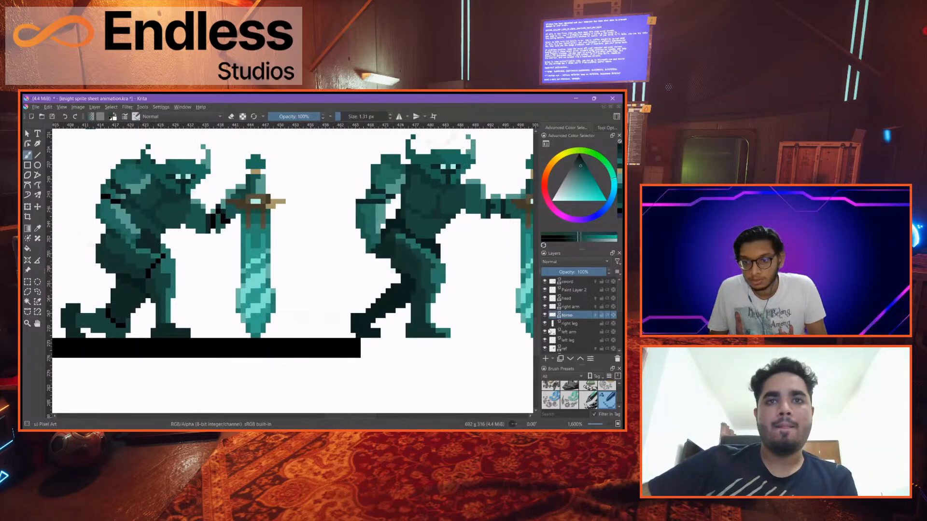
double_click(566, 332)
click(577, 340)
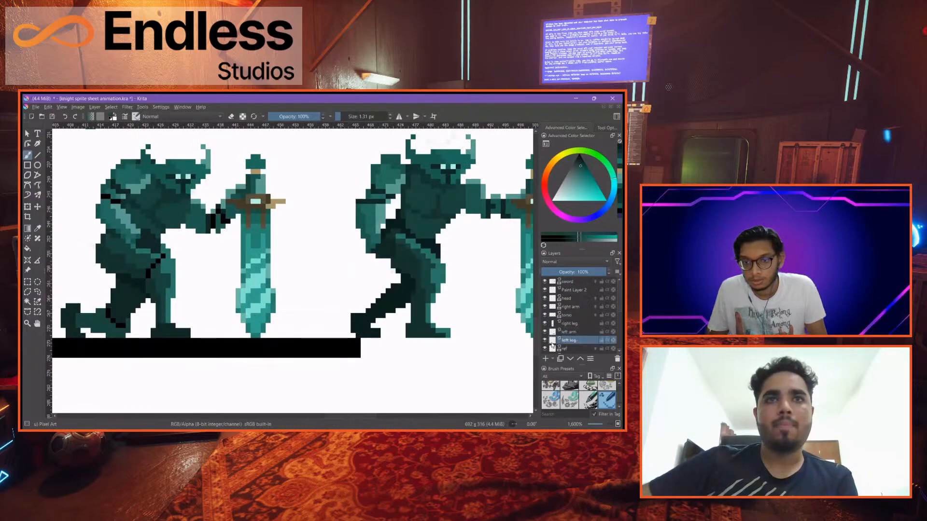
drag(432, 311, 437, 295)
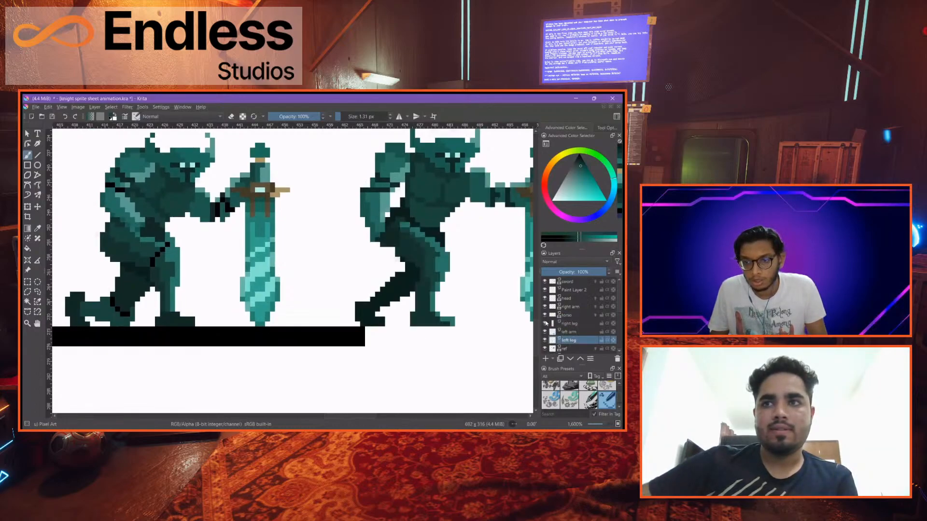
click(568, 324)
scroll(445, 275, up, 1)
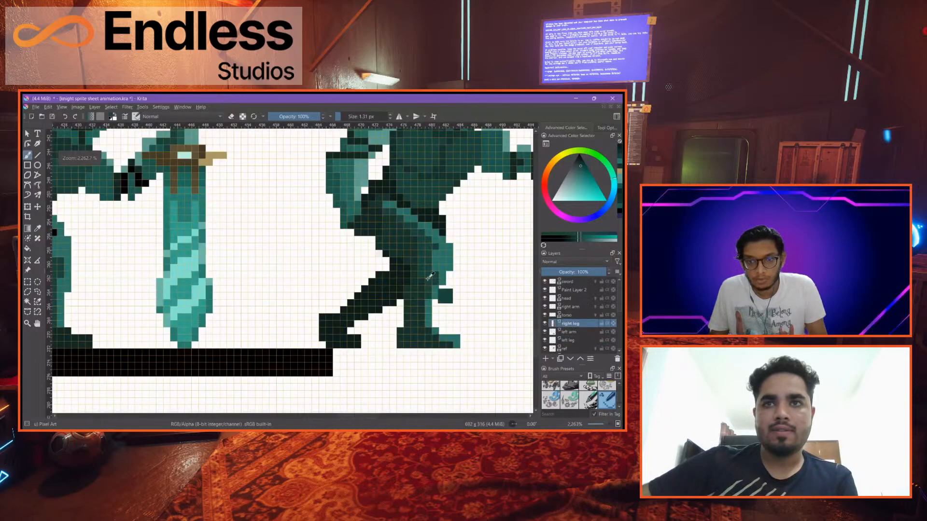
scroll(428, 304, up, 2)
drag(430, 300, 435, 273)
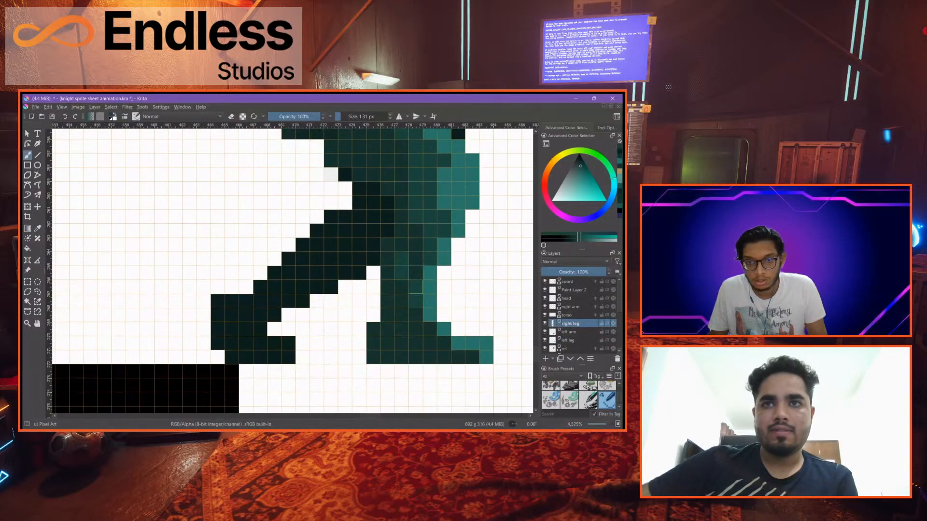
drag(408, 351, 423, 337)
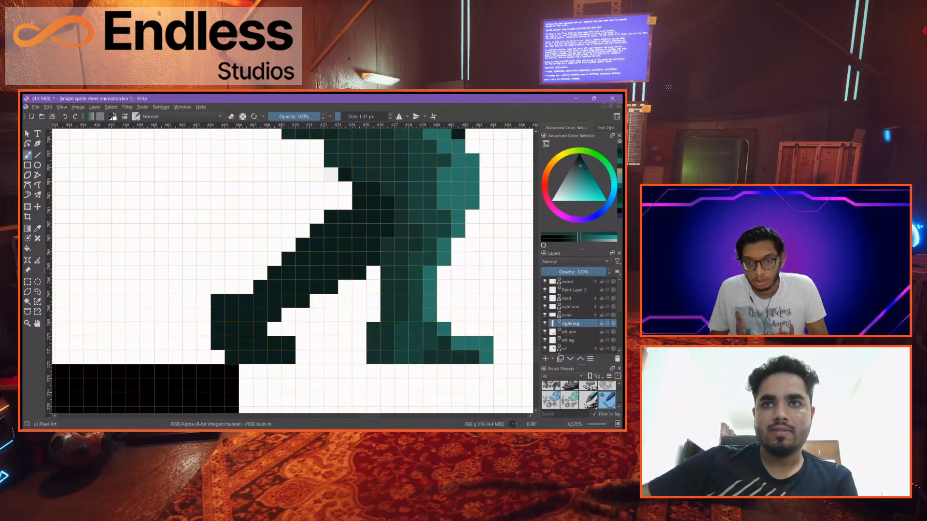
Erase the strip of pixels along the rear edge of the front shin on the right leg layer to slim it
scroll(449, 357, down, 3)
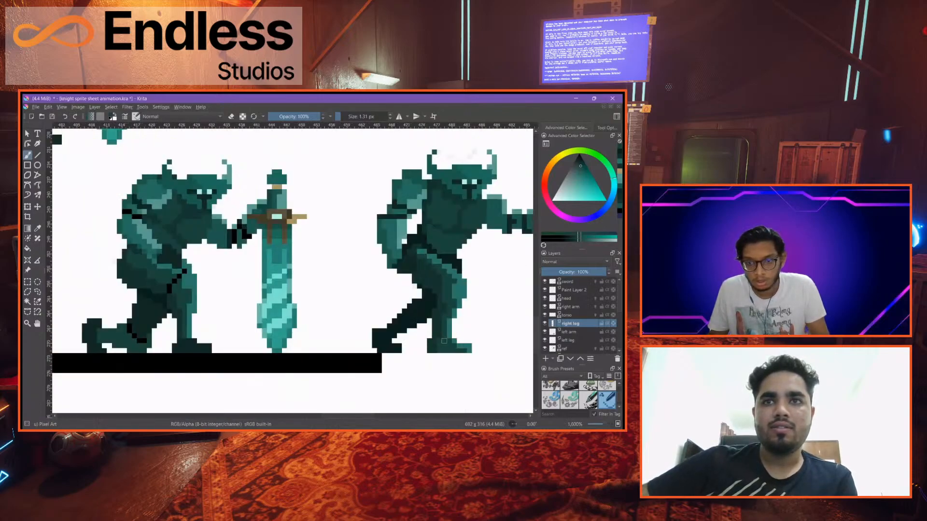
scroll(444, 341, up, 3)
key(e)
mouse_move(406, 327)
mouse_down()
mouse_move(406, 370)
mouse_move(421, 257)
mouse_up()
scroll(421, 258, down, 4)
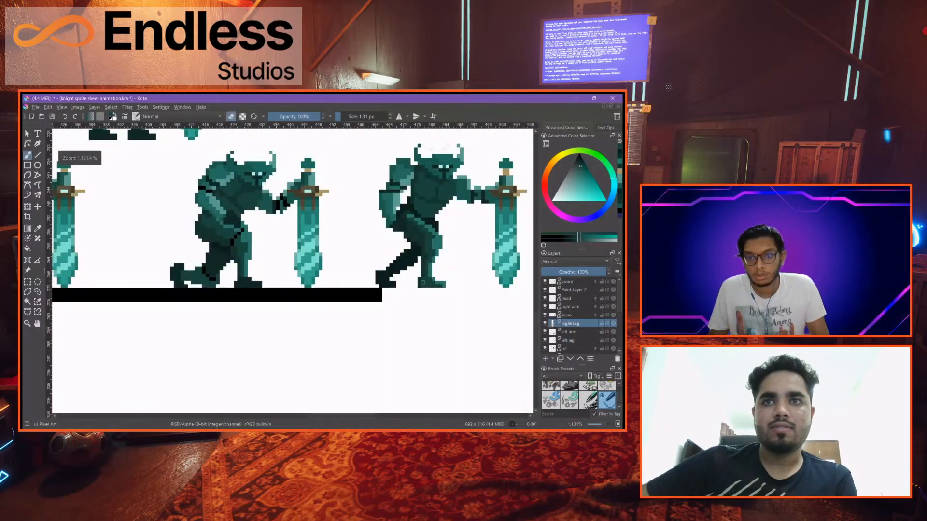
scroll(419, 245, up, 4)
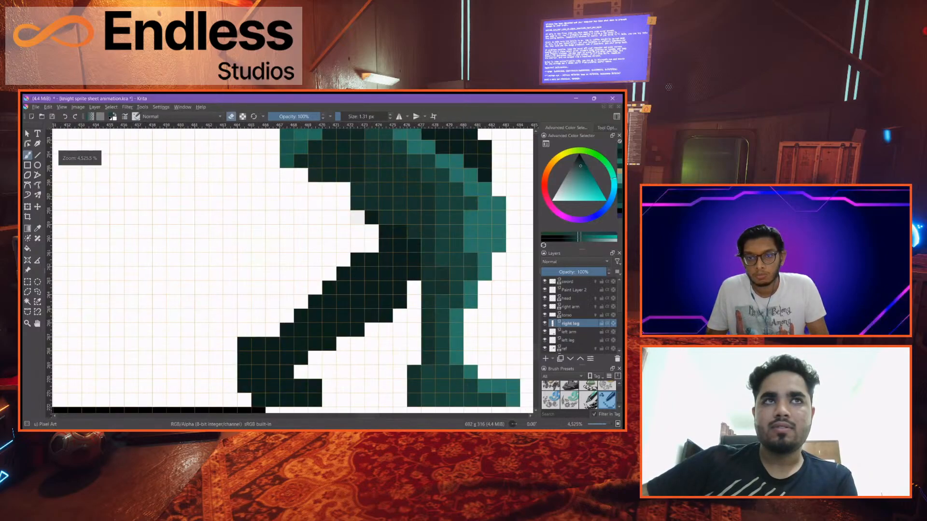
scroll(357, 217, down, 1)
scroll(411, 314, down, 2)
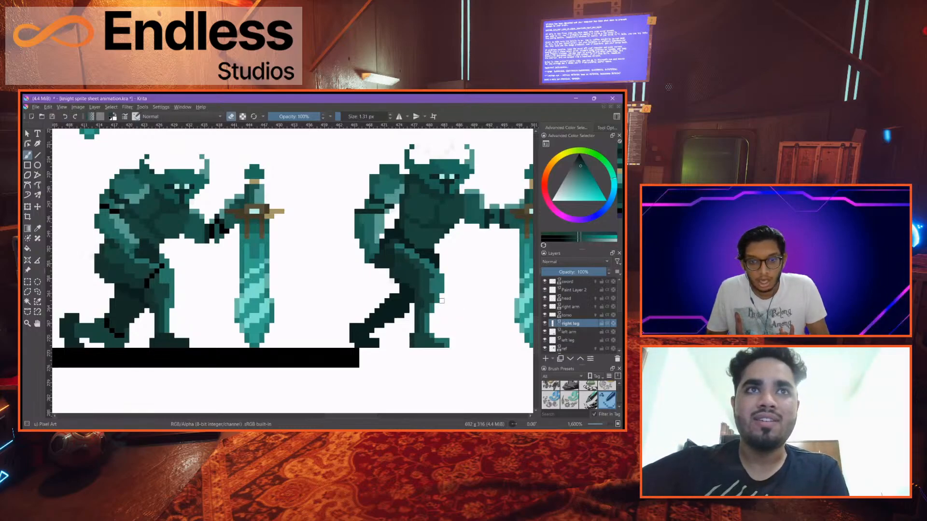
scroll(401, 244, down, 1)
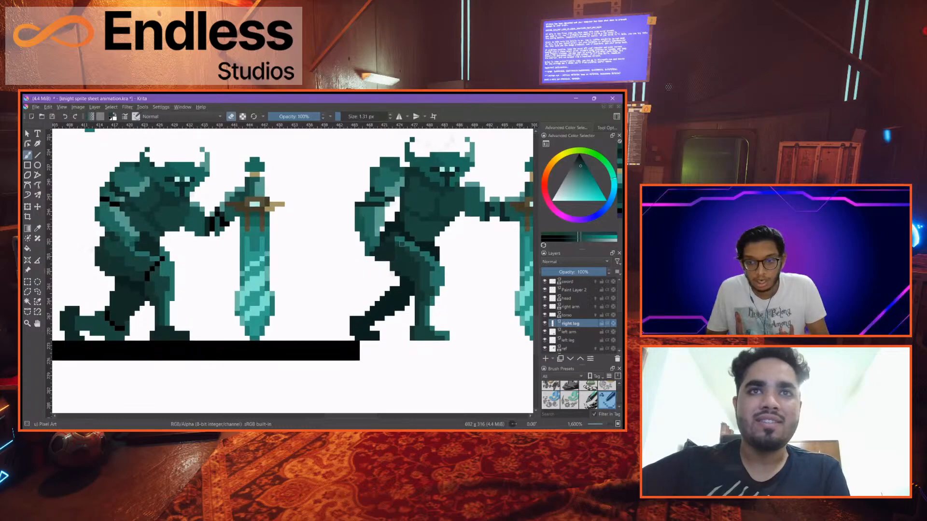
Check the left arm layer's visibility, then rework the rear leg on the left leg layer with the kneeling knight's sampled rear-thigh teal
click(564, 332)
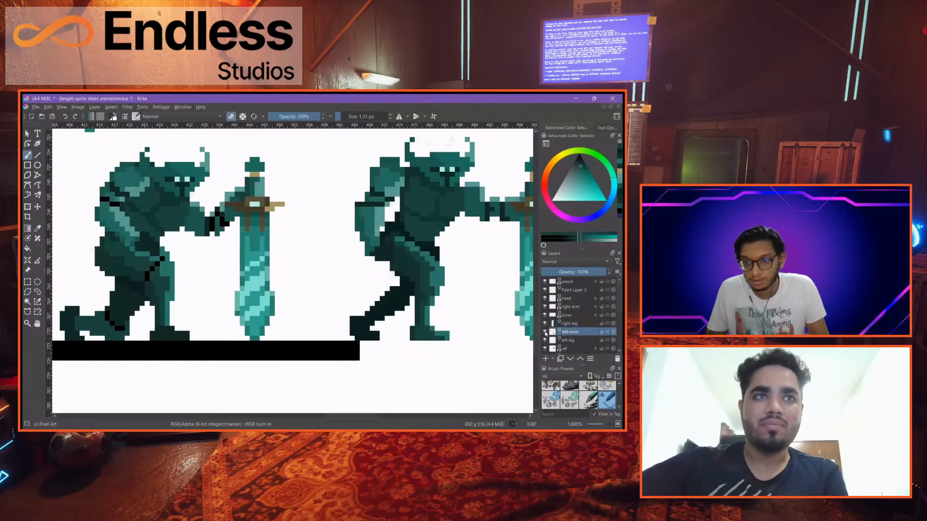
click(544, 332)
click(544, 332)
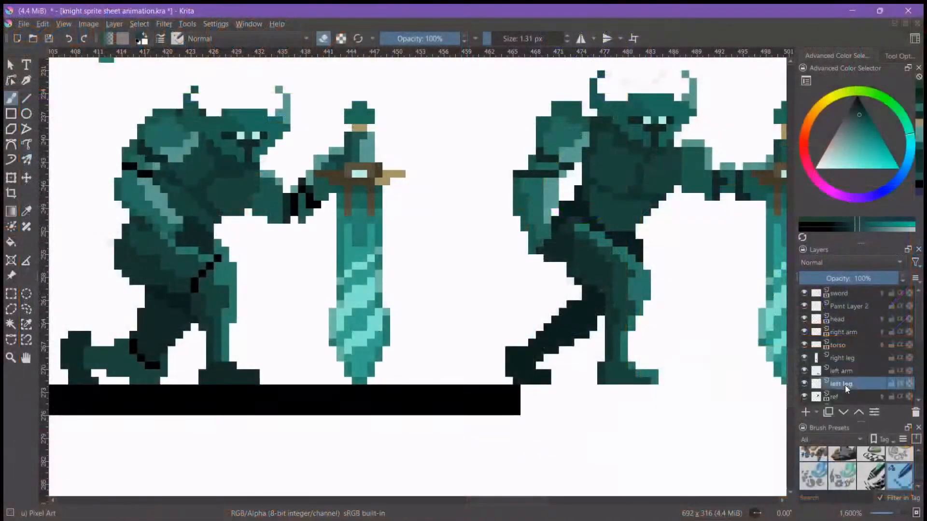
click(560, 340)
drag(156, 350, 193, 332)
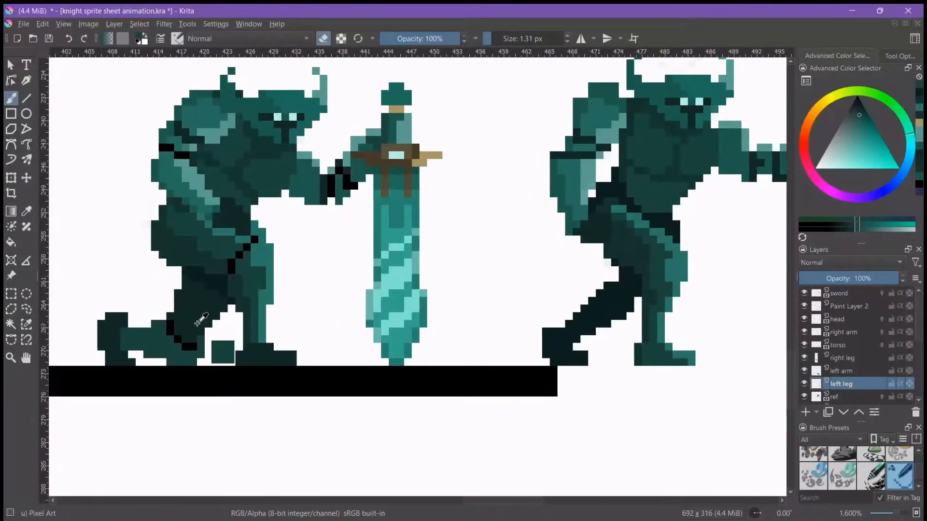
ctrl+click(200, 310)
scroll(599, 317, up, 3)
drag(676, 305, 512, 340)
mouse_move(477, 311)
mouse_down()
mouse_move(477, 269)
mouse_move(498, 333)
mouse_move(455, 268)
mouse_move(499, 355)
mouse_up()
mouse_move(434, 289)
mouse_down()
mouse_move(434, 376)
mouse_move(412, 313)
mouse_move(412, 376)
mouse_move(369, 376)
mouse_move(368, 398)
mouse_up()
mouse_move(369, 355)
mouse_down()
mouse_move(369, 377)
mouse_move(347, 398)
mouse_move(346, 378)
mouse_move(482, 328)
mouse_move(695, 304)
mouse_move(477, 276)
mouse_up()
scroll(347, 381, down, 2)
Hide and reshow the right leg layer to check its contents, then continue shading the legs on that layer
click(847, 359)
click(803, 359)
click(804, 358)
scroll(607, 322, up, 2)
mouse_move(543, 288)
mouse_down()
mouse_move(630, 287)
mouse_move(587, 309)
mouse_move(543, 310)
mouse_move(674, 331)
mouse_move(651, 309)
mouse_move(696, 330)
mouse_move(695, 309)
mouse_up()
scroll(681, 315, down, 2)
drag(467, 301, 521, 322)
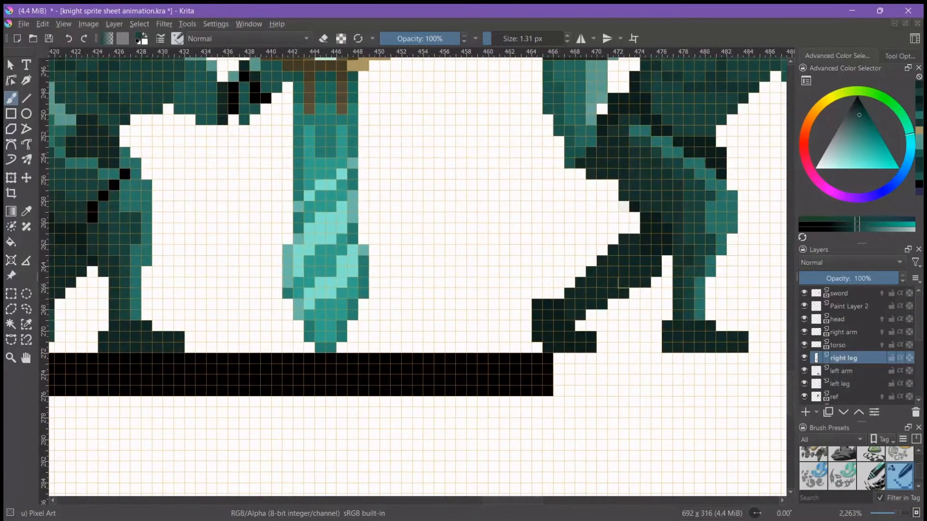
Paint the lower part of the rear calf above the foot with a lighter dark teal on the right leg layer
scroll(610, 270, up, 2)
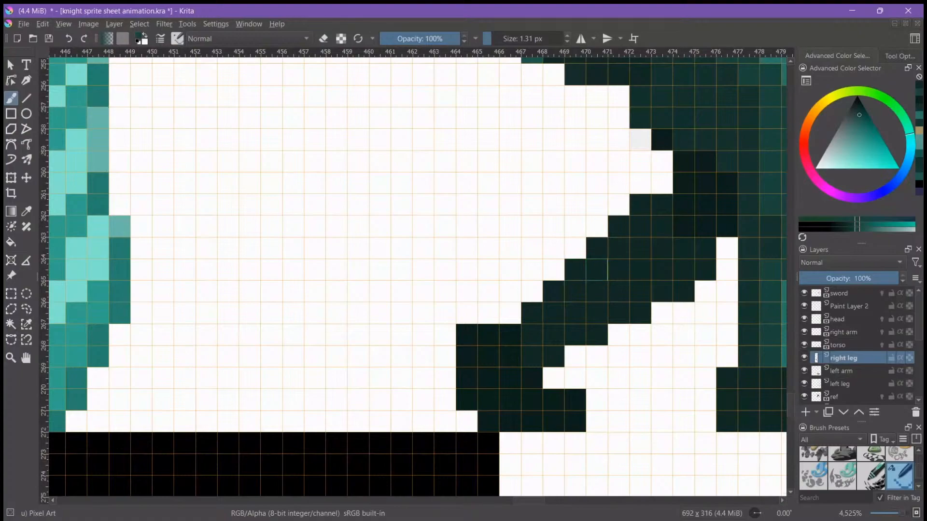
mouse_move(597, 248)
mouse_down()
mouse_move(597, 292)
mouse_move(623, 312)
mouse_move(596, 313)
mouse_up()
mouse_move(576, 269)
mouse_down()
mouse_move(576, 314)
mouse_move(596, 336)
mouse_up()
mouse_move(554, 292)
mouse_down()
mouse_move(554, 324)
mouse_move(532, 313)
mouse_move(532, 335)
mouse_move(554, 356)
mouse_move(548, 332)
mouse_move(652, 309)
mouse_up()
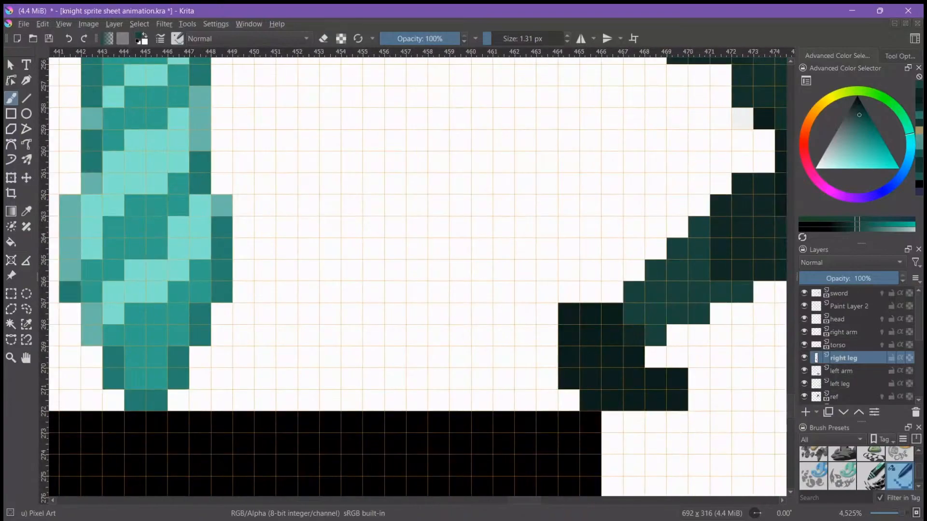
scroll(656, 309, down, 2)
scroll(642, 338, up, 2)
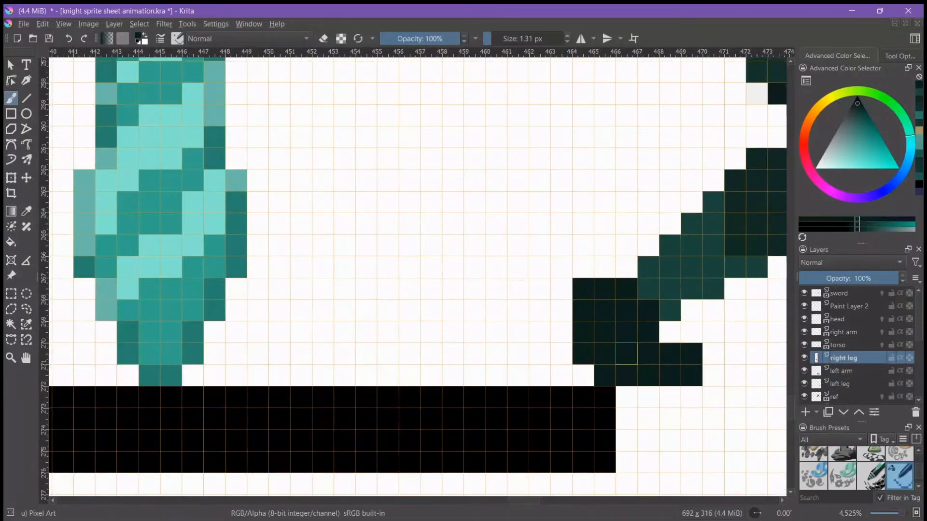
Compare the new pose's shaded legs with the kneeling knights in the bottom row
scroll(497, 305, down, 2)
drag(497, 304, 718, 316)
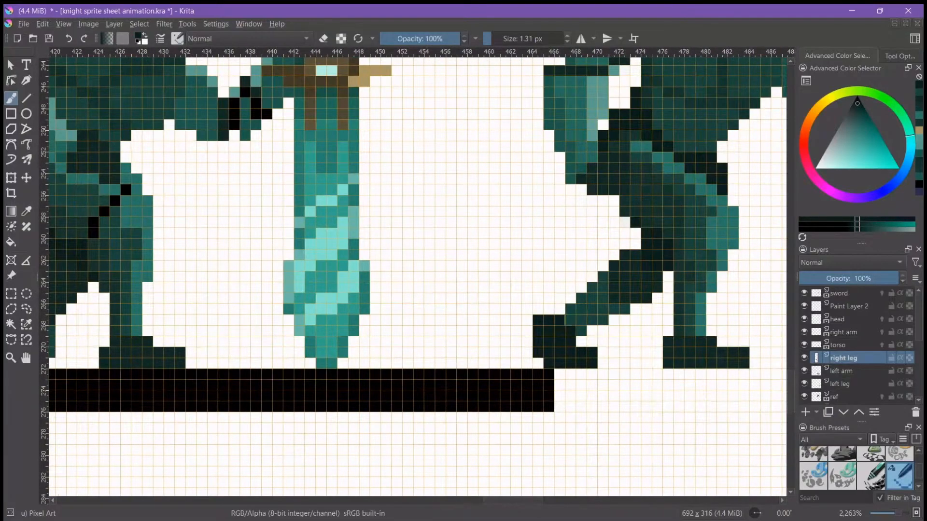
scroll(570, 319, down, 1)
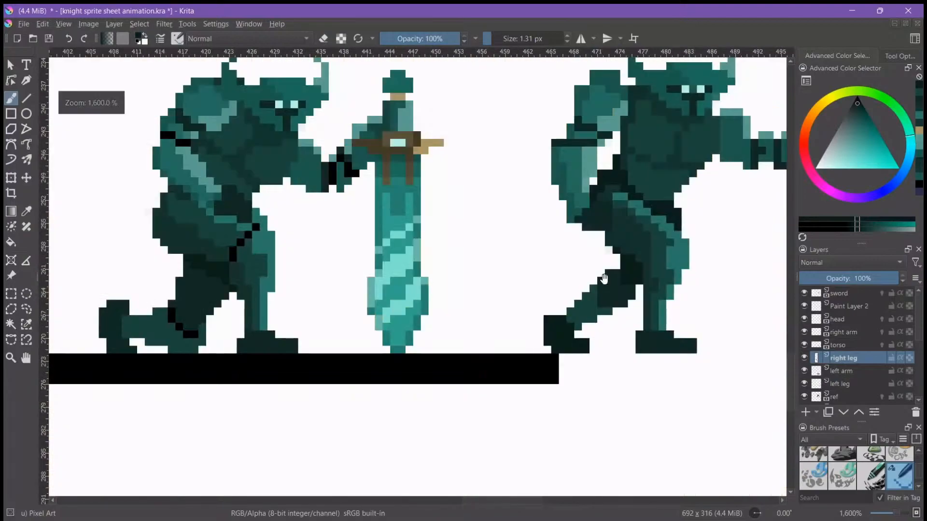
drag(603, 280, 592, 316)
scroll(651, 296, down, 2)
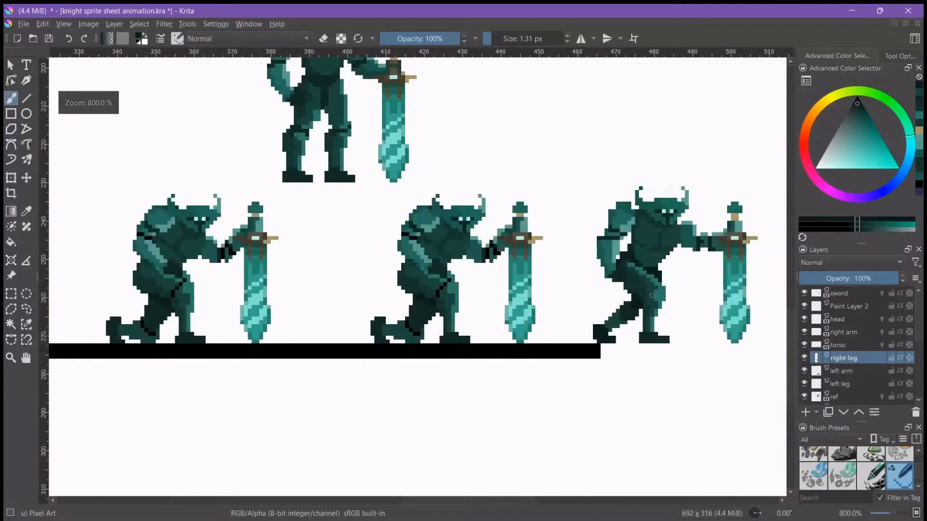
scroll(645, 293, up, 1)
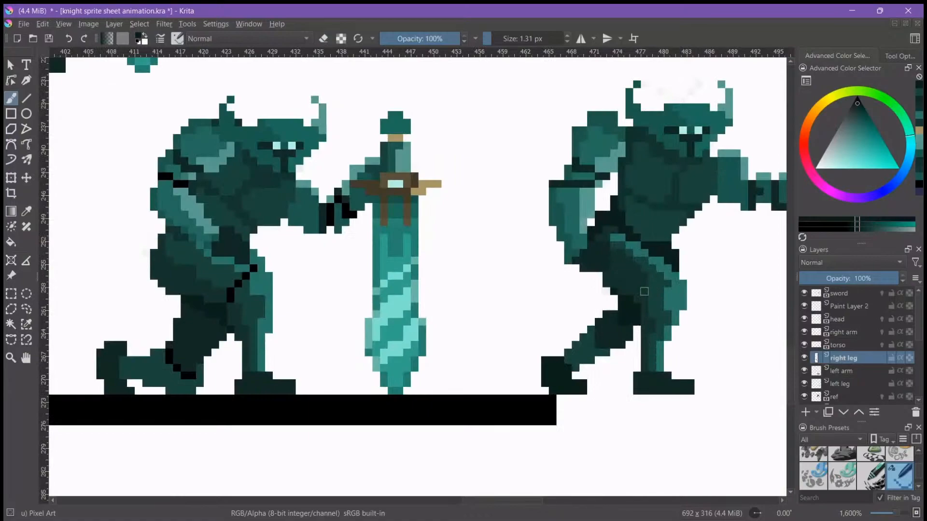
scroll(644, 292, down, 1)
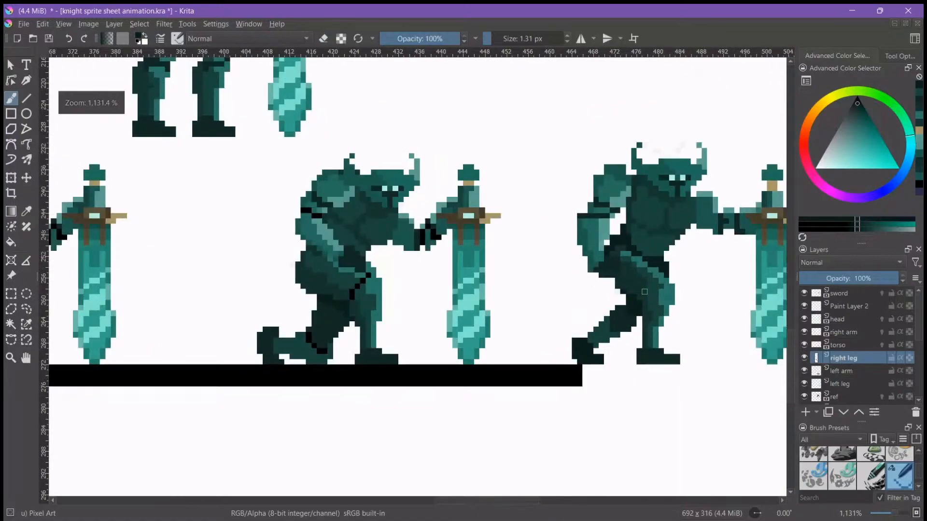
drag(671, 295, 655, 298)
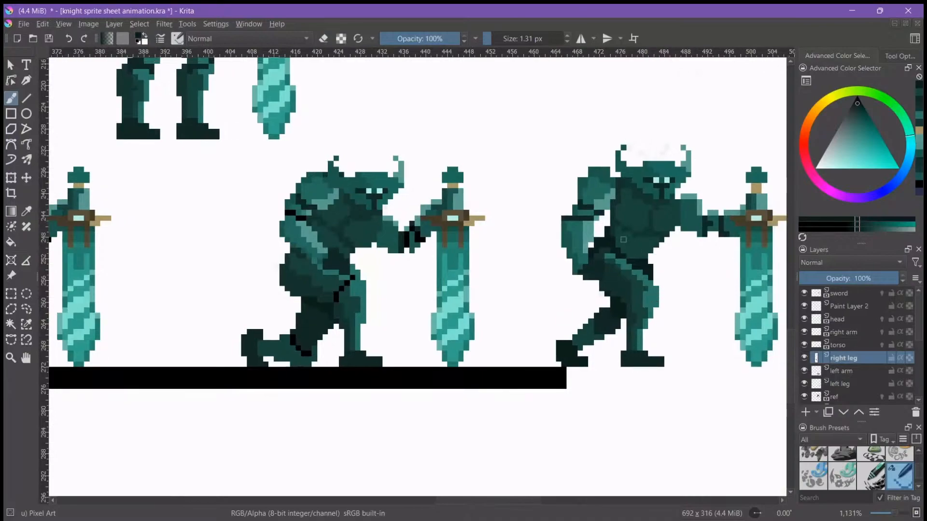
On the torso layer, touch up the rear edge of the new pose's chest with dark teal sampled from the torso
scroll(623, 239, up, 3)
key(Page_Up)
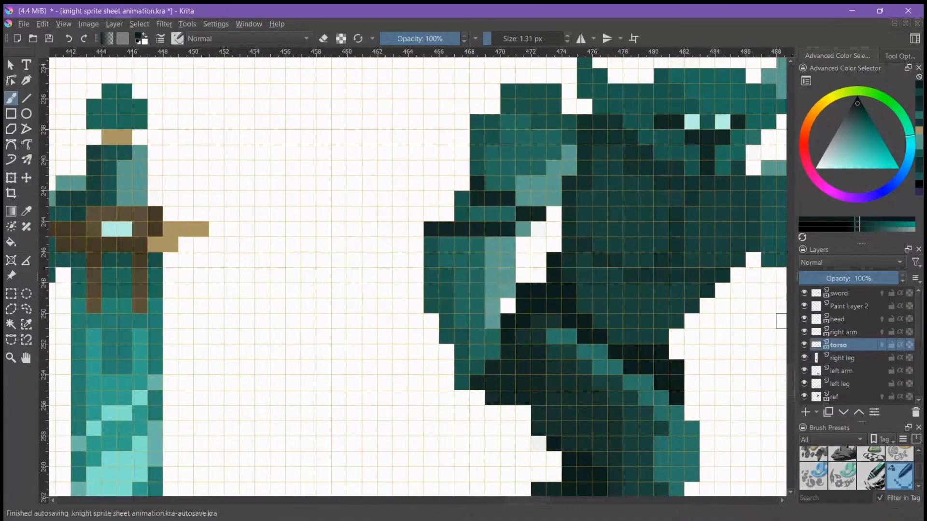
ctrl+click(614, 228)
drag(585, 197, 585, 229)
drag(599, 183, 600, 199)
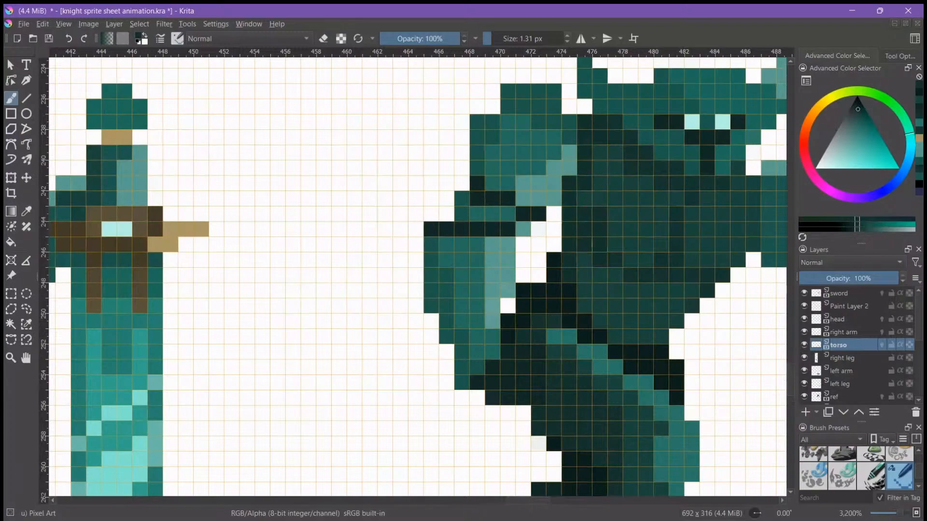
Check the retouched torso and save the sprite sheet file
scroll(592, 187, down, 3)
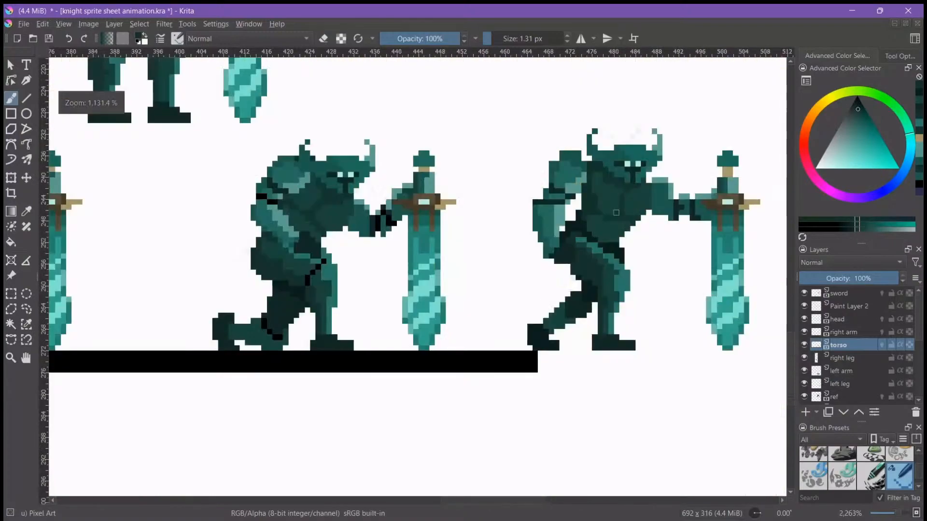
scroll(632, 224, up, 3)
scroll(618, 247, up, 2)
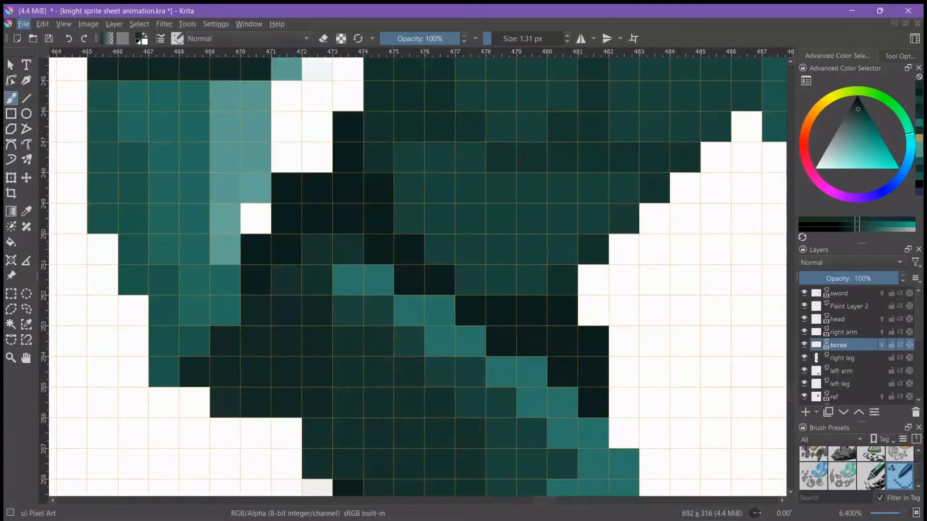
key(ctrl+s)
key(minus)
key(minus)
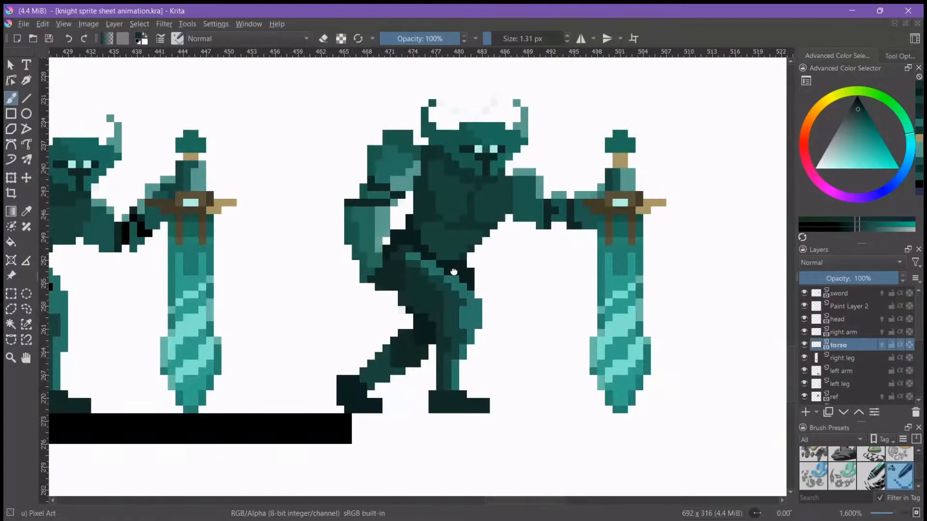
Examine the new pose's overall silhouette beside the preceding kneeling poses
drag(454, 272, 486, 245)
scroll(486, 245, down, 3)
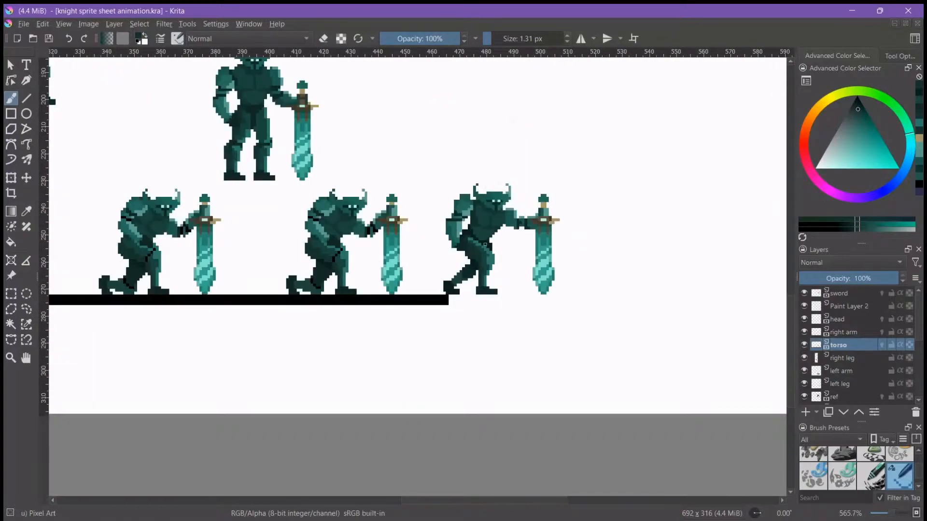
scroll(486, 244, up, 1)
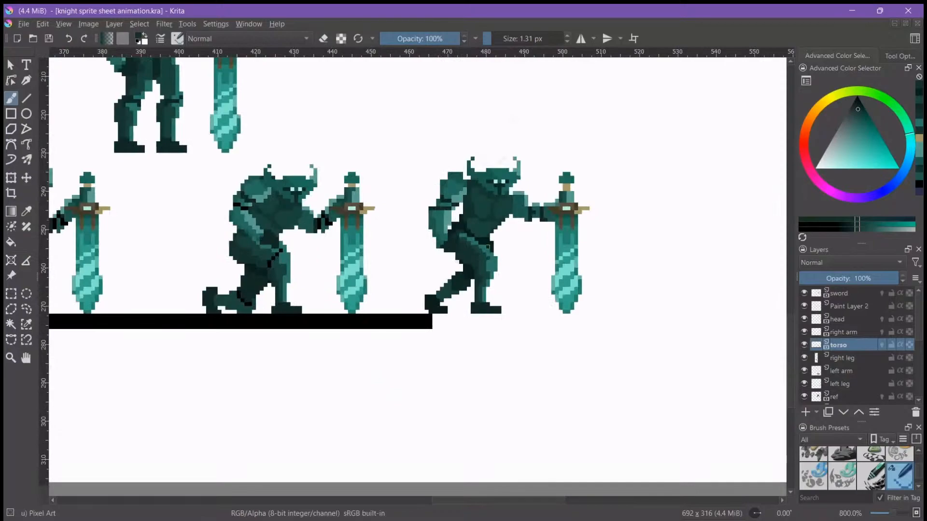
scroll(488, 247, up, 2)
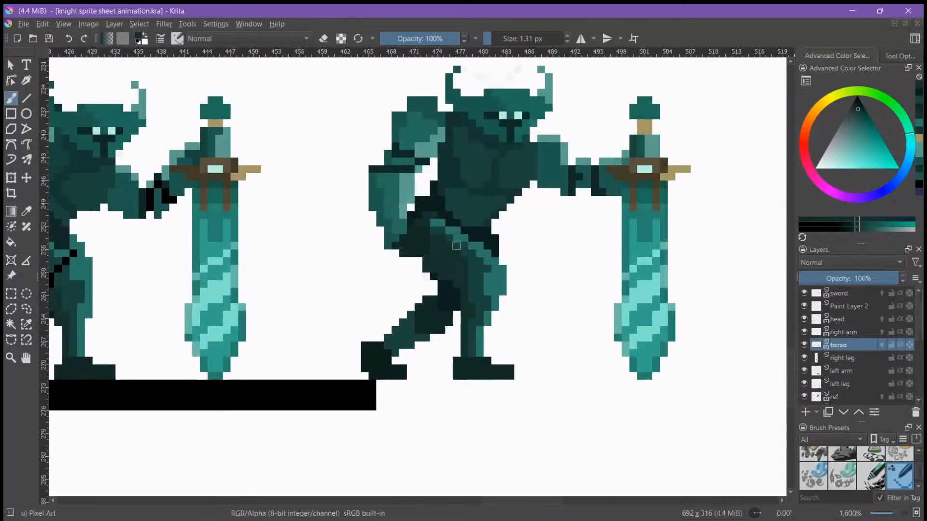
drag(444, 203, 517, 219)
scroll(538, 239, down, 2)
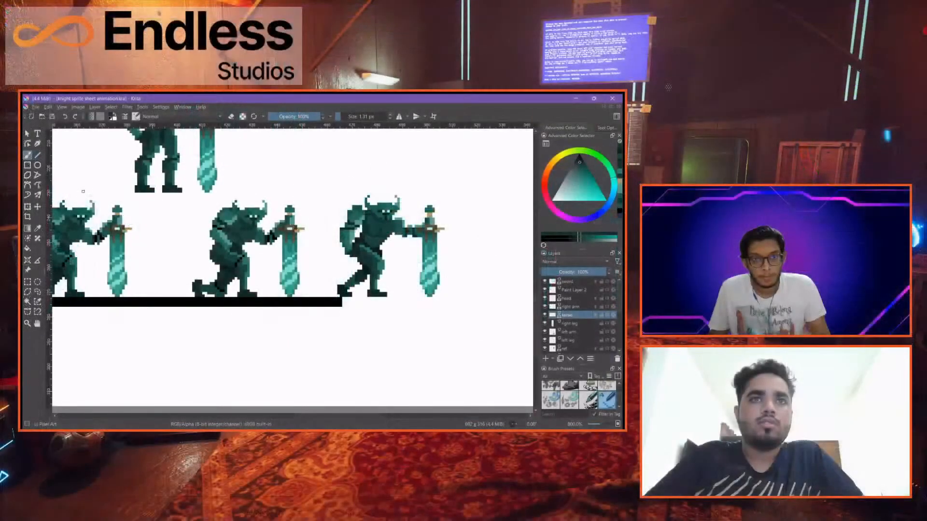
Enlarge the brush to 4.69 px, check the lower layers by toggling their visibility, and activate the Background layer
drag(485, 317, 493, 317)
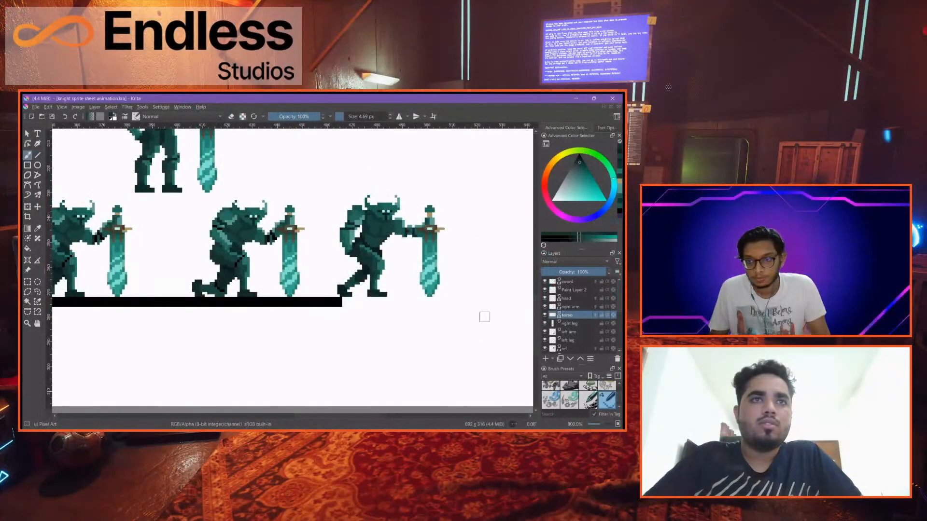
scroll(569, 324, down, 5)
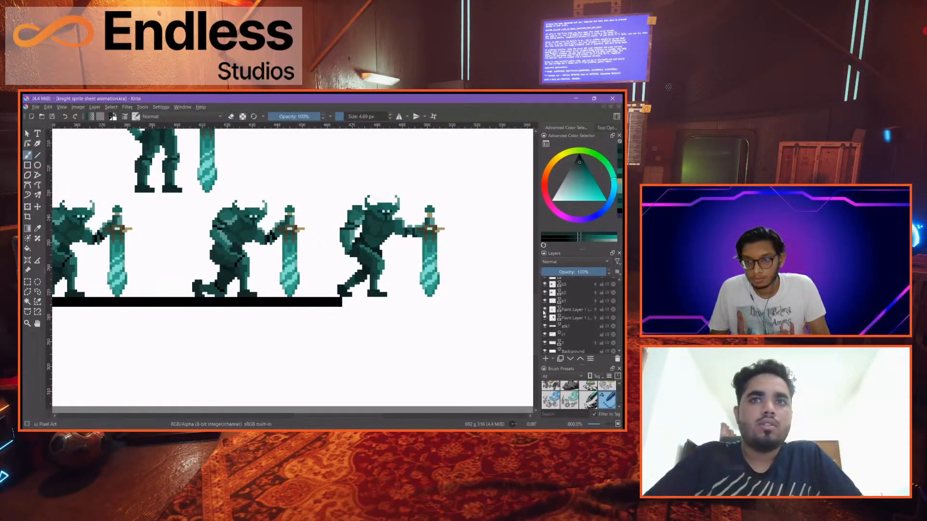
click(545, 318)
click(545, 318)
scroll(555, 331, down, 1)
click(545, 349)
click(545, 350)
click(559, 351)
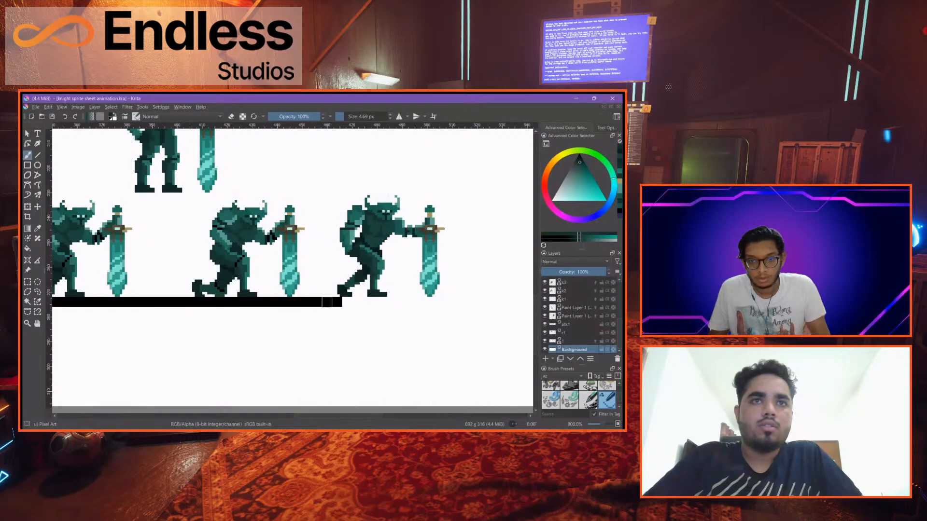
Extend the ground strip beneath the new pose with a straight horizontal line about 226 px long toward the canvas edge
click(38, 155)
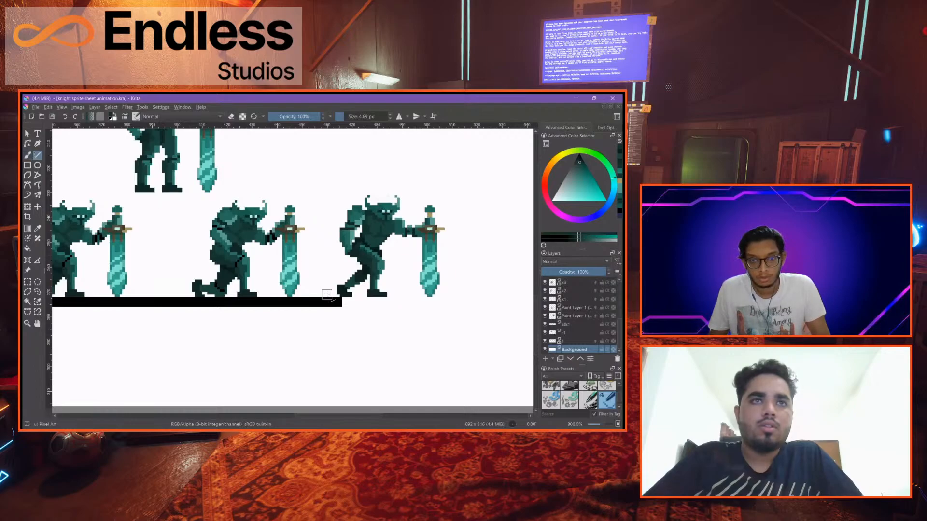
drag(327, 302, 530, 302)
scroll(459, 289, left, 10)
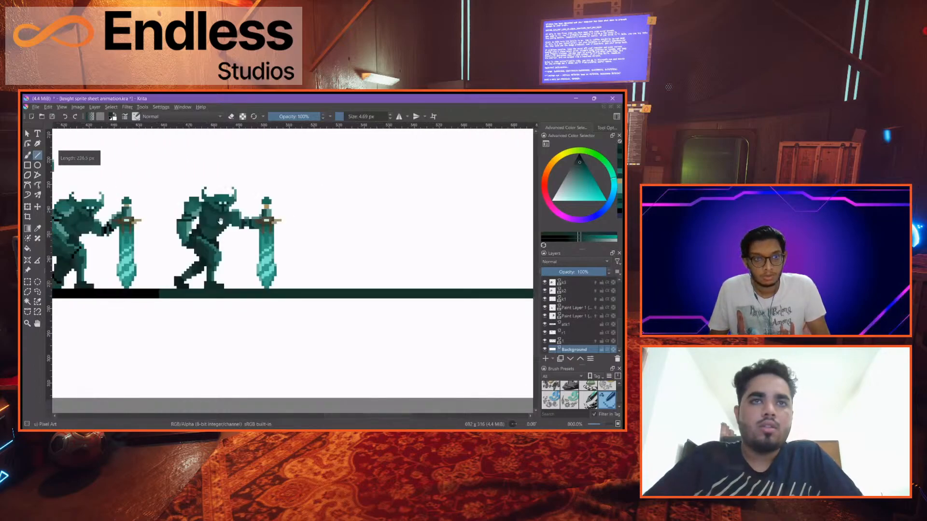
Fill the dark teal extension of the ground strip with black and return to the brush
click(28, 248)
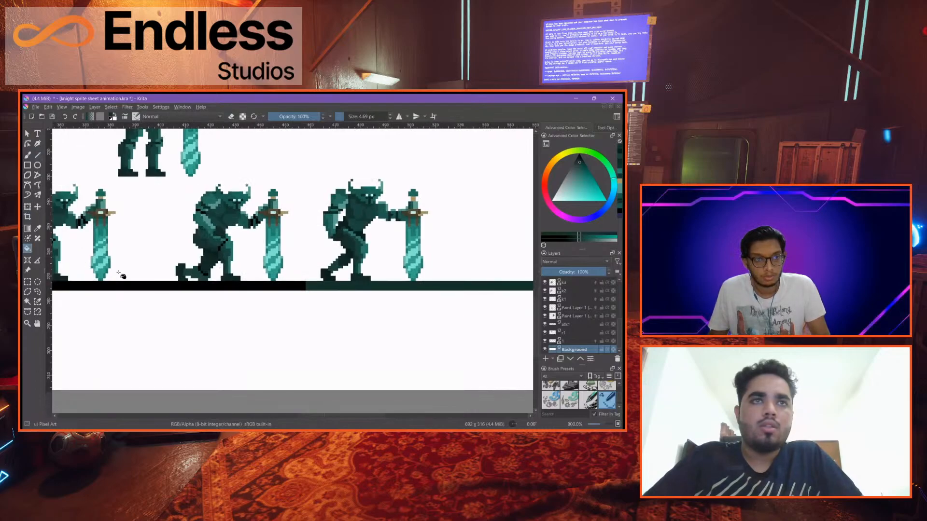
click(328, 285)
click(29, 156)
Delete the layer Paint Layer 2
scroll(546, 284, up, 5)
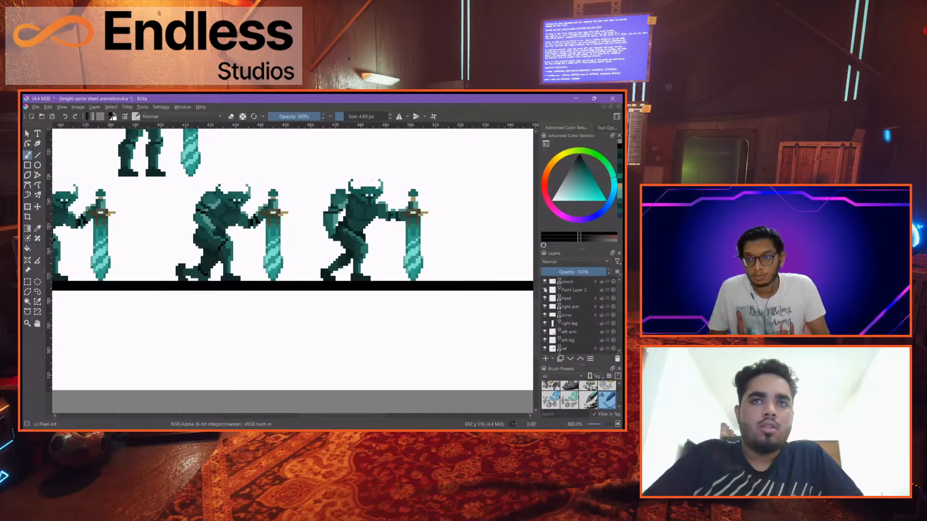
click(572, 291)
key(shift+Delete)
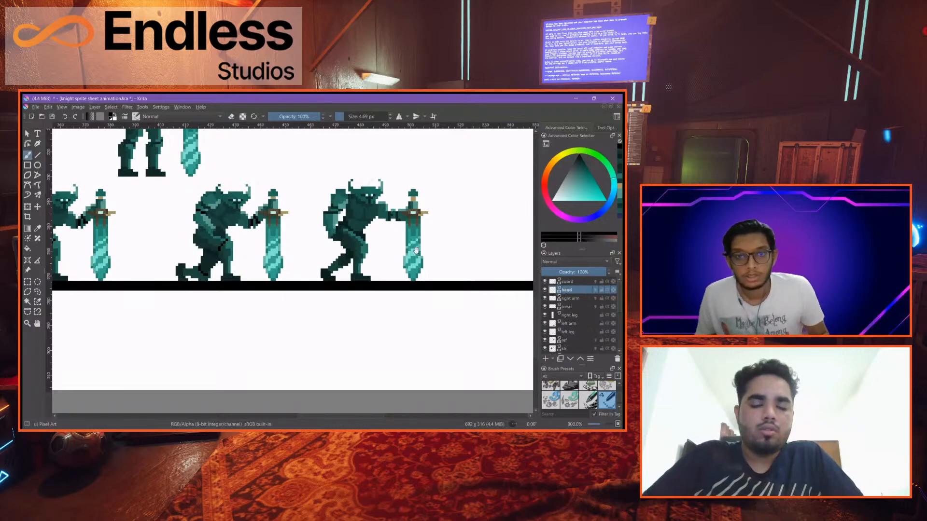
Examine the new rising pose up close and against its neighbouring frames on the extended ground strip
drag(373, 181, 376, 195)
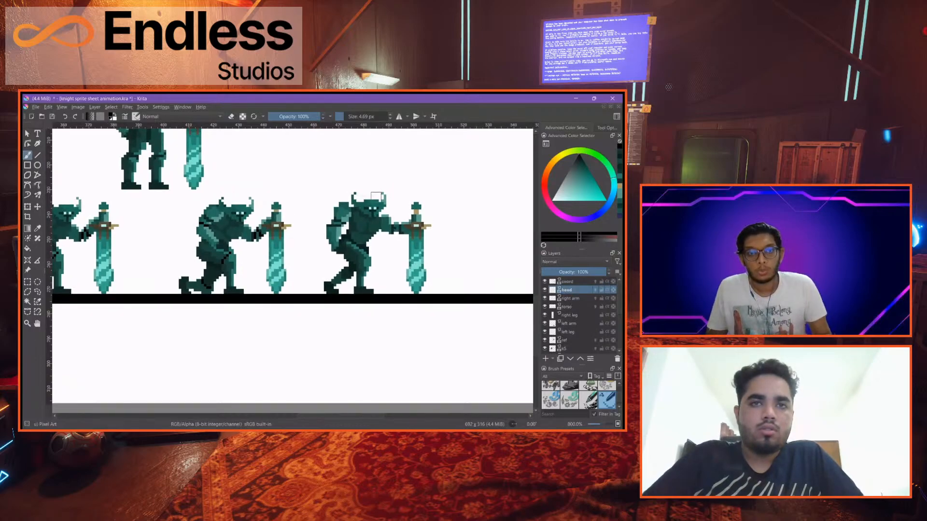
drag(399, 188, 407, 260)
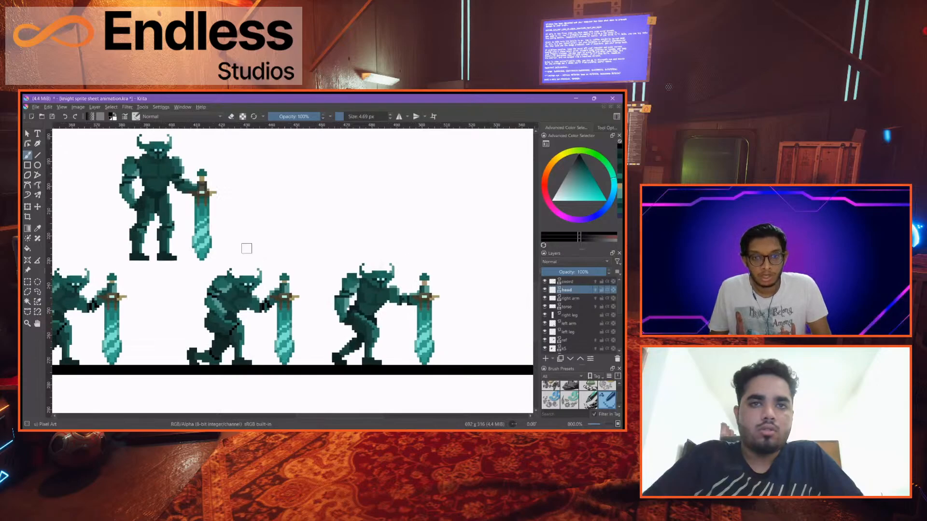
scroll(290, 248, down, 1)
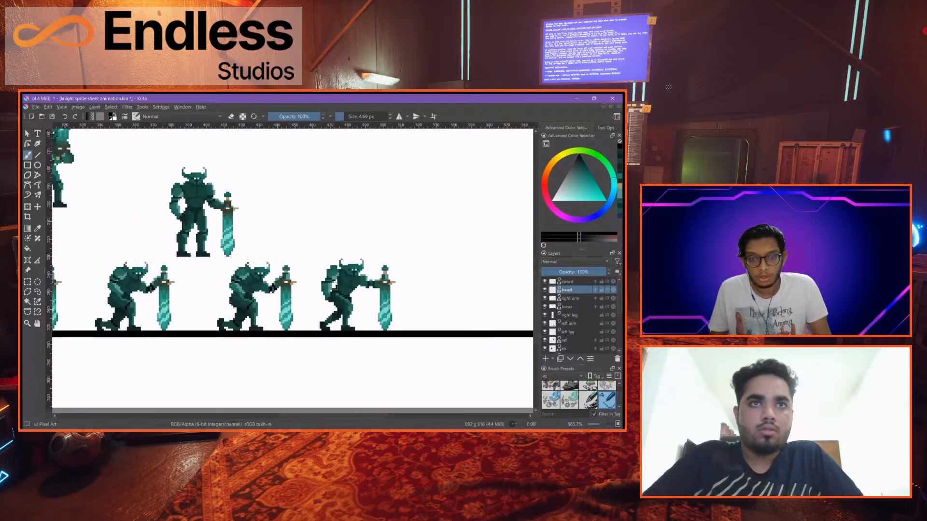
scroll(333, 285, up, 1)
scroll(335, 278, down, 3)
scroll(336, 279, up, 4)
drag(363, 287, 311, 264)
scroll(312, 264, up, 2)
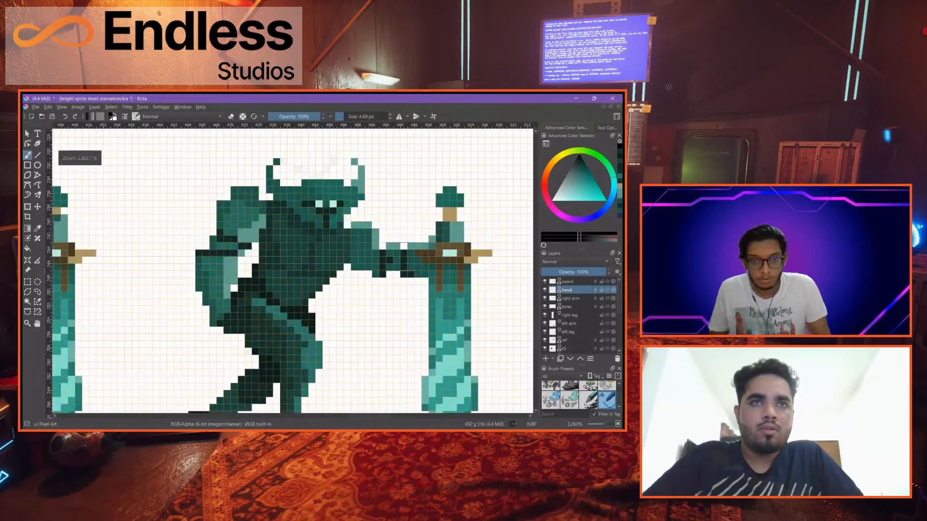
scroll(332, 260, down, 1)
drag(332, 261, 289, 246)
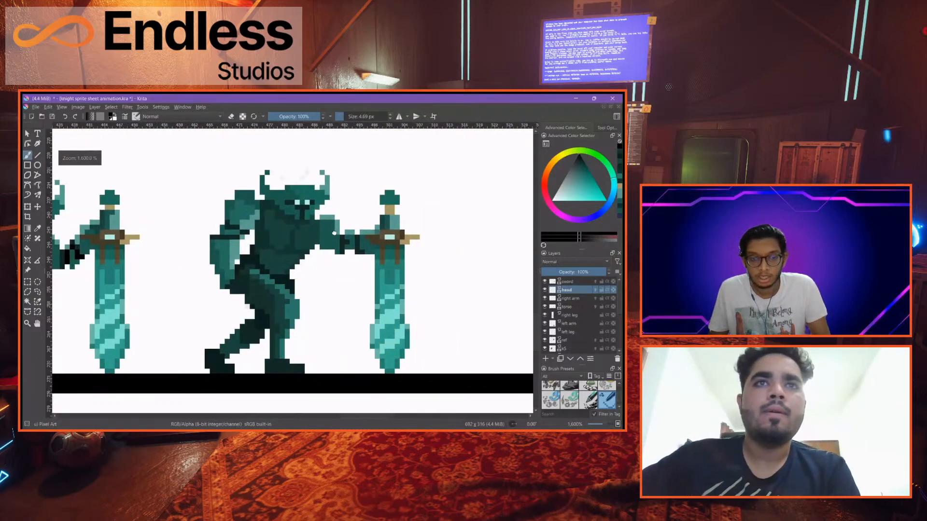
Compare the standing knights at the start of the sprite sheet with the kneeling frames in the bottom row
scroll(289, 247, down, 1)
scroll(255, 238, down, 4)
drag(218, 213, 451, 368)
drag(98, 202, 203, 263)
scroll(203, 264, up, 4)
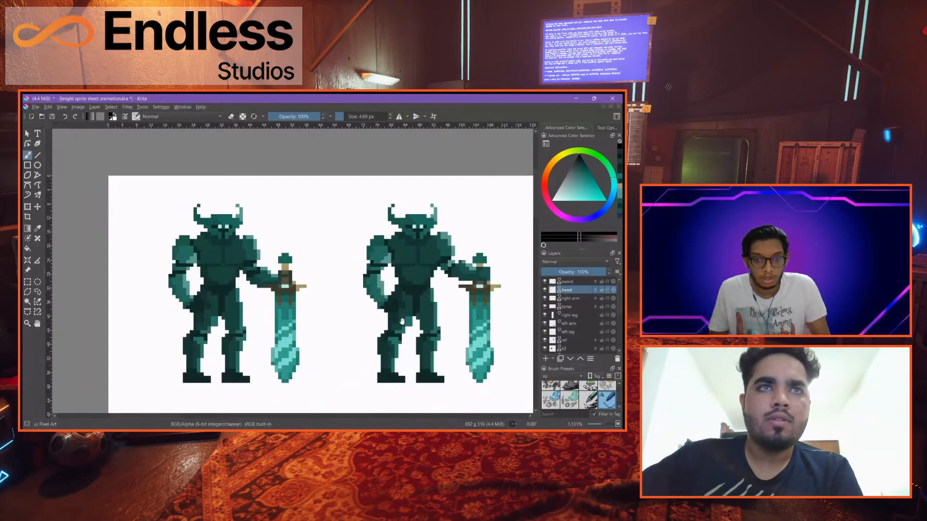
drag(445, 359, 232, 206)
scroll(333, 255, down, 4)
drag(531, 403, 338, 252)
scroll(440, 252, up, 1)
scroll(341, 253, up, 2)
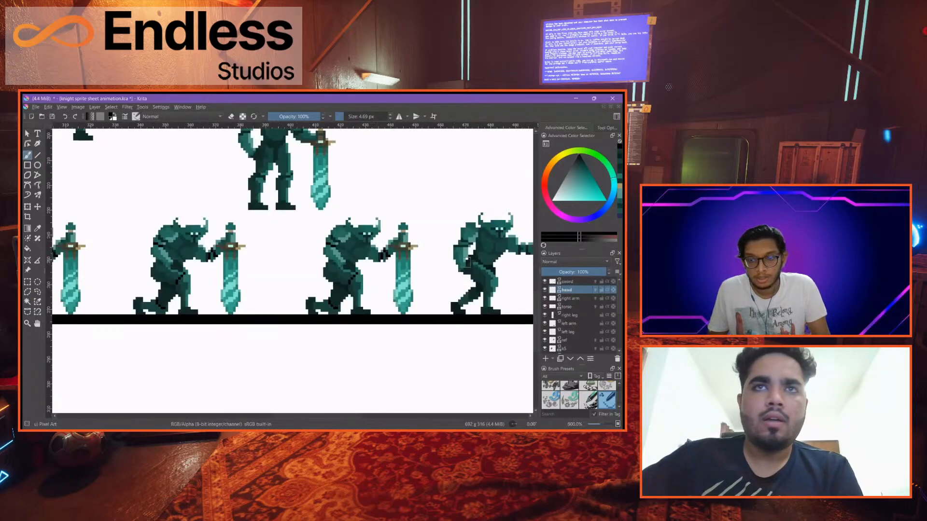
Review the new pose in sequence with the kneeling frames, then examine all rows of the sprite sheet
drag(466, 262, 388, 265)
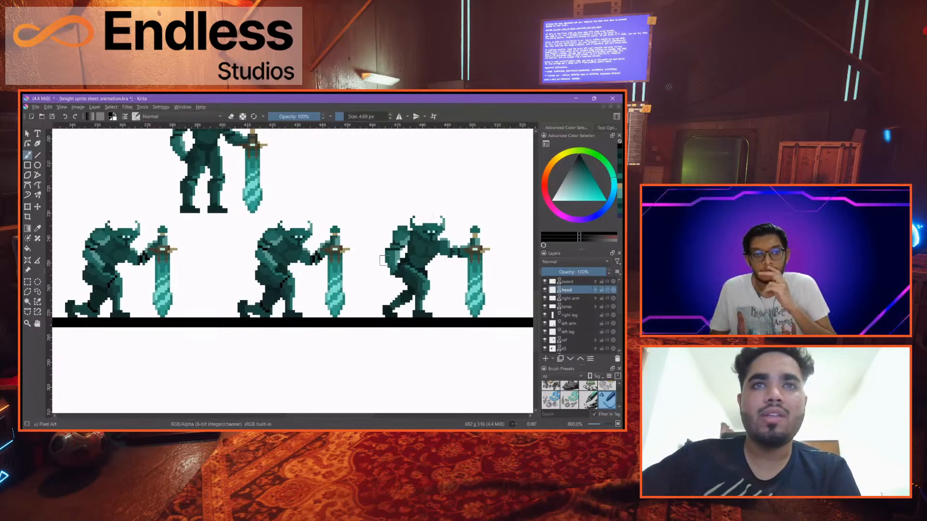
scroll(383, 261, down, 1)
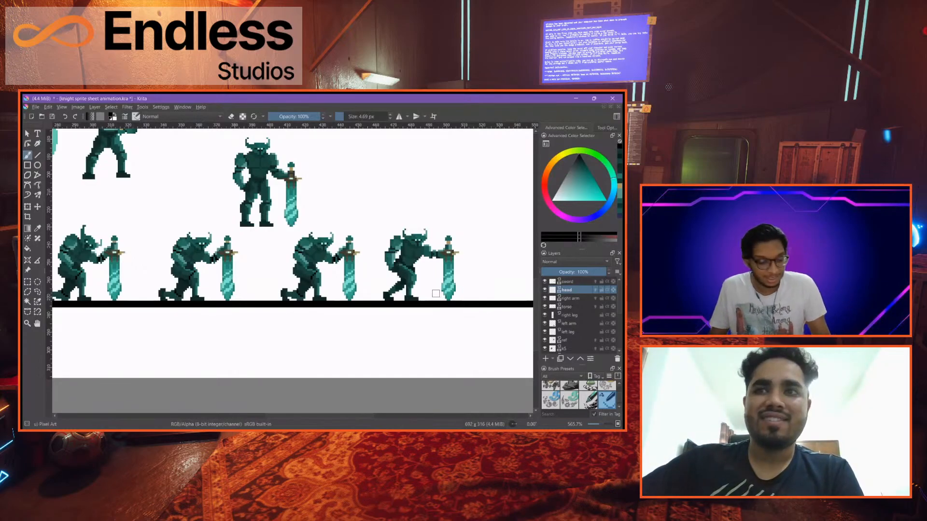
scroll(435, 283, down, 1)
drag(320, 244, 366, 275)
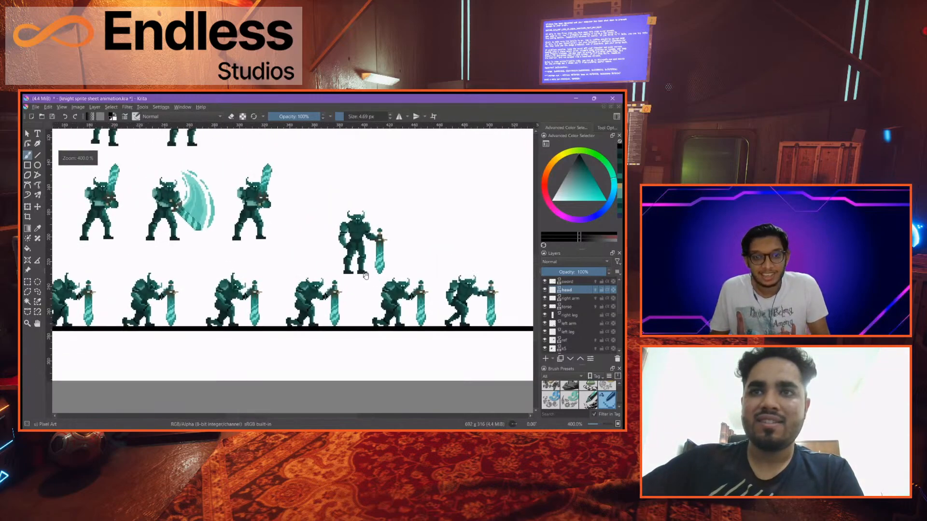
scroll(316, 252, down, 1)
drag(237, 236, 332, 298)
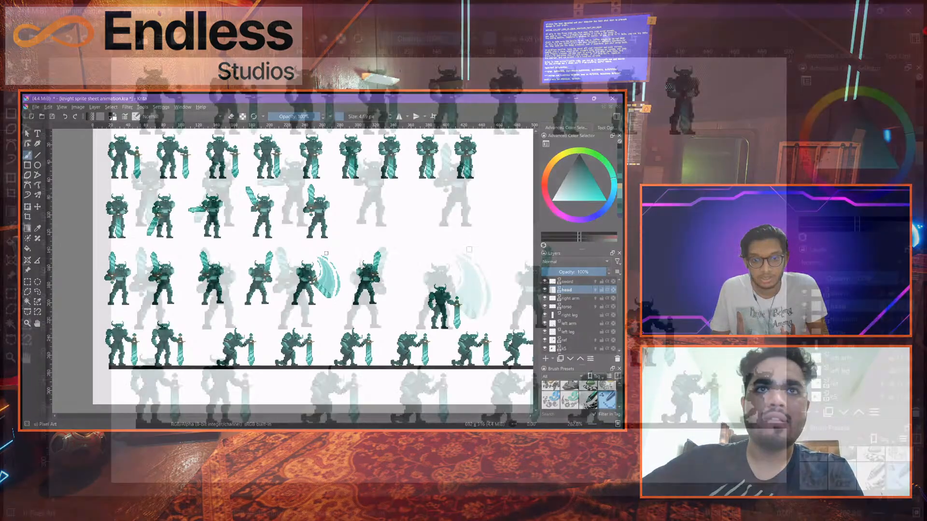
scroll(325, 254, down, 1)
scroll(407, 244, up, 1)
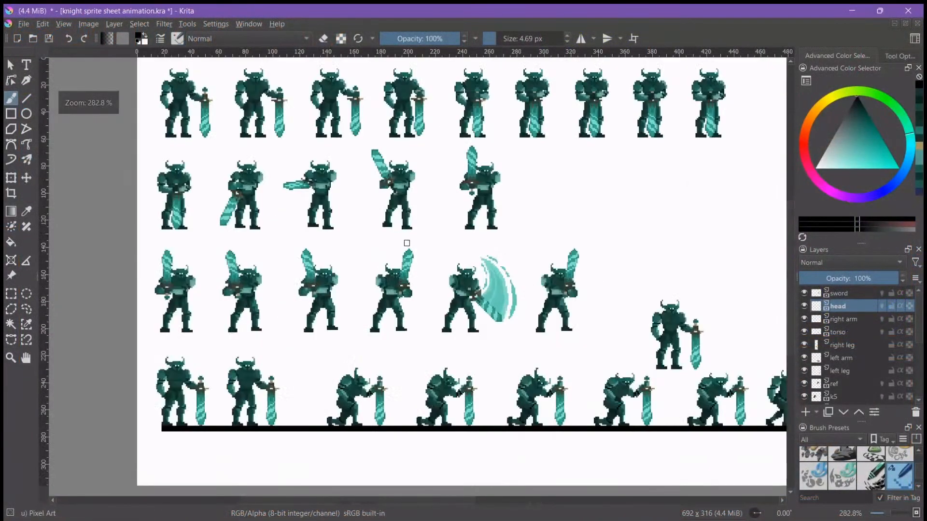
drag(456, 267, 447, 284)
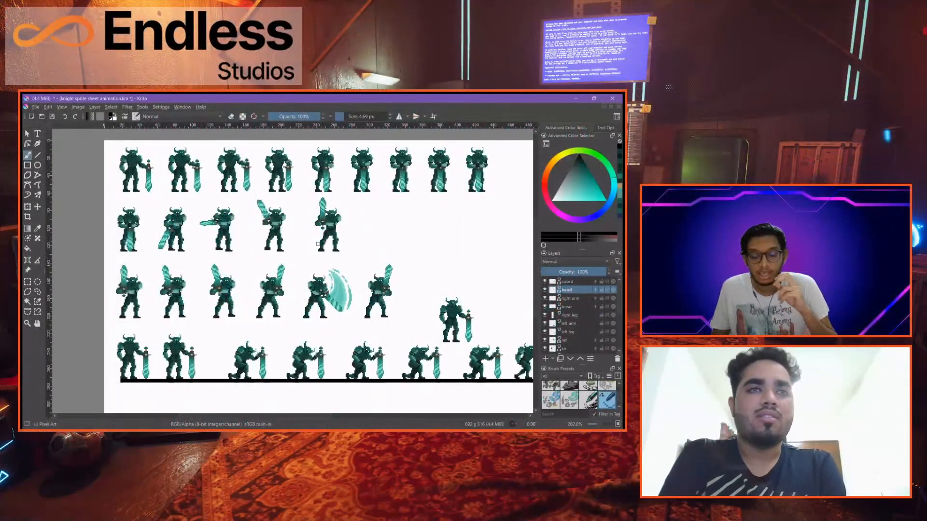
drag(372, 273, 316, 253)
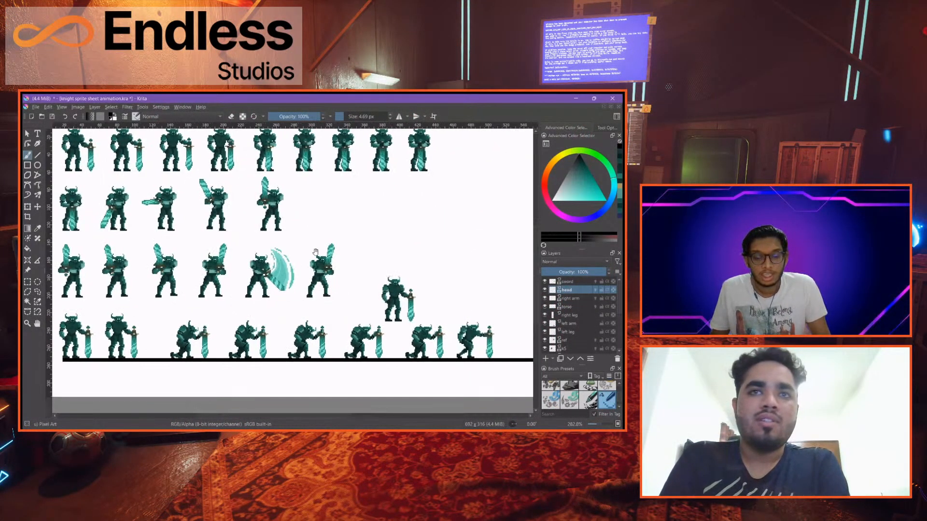
scroll(316, 253, down, 1)
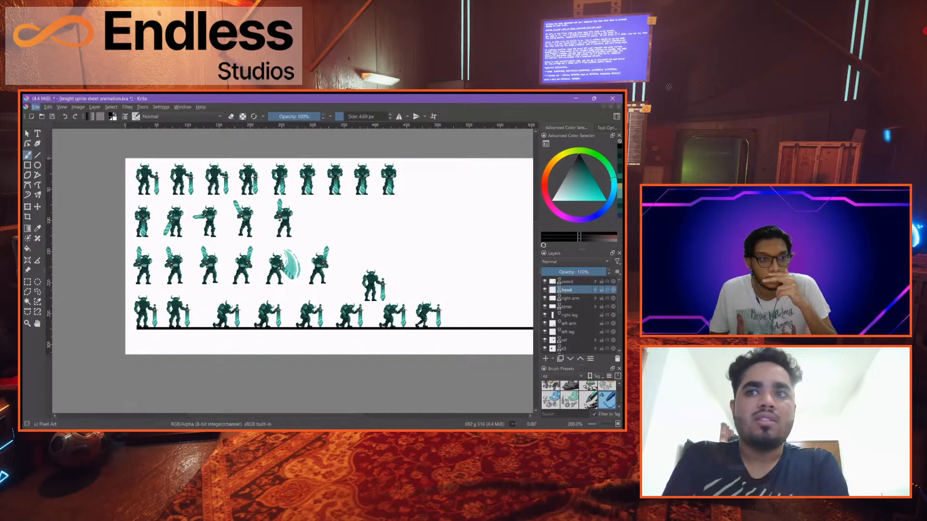
Start opening an image file and browse to the endless studios folder on OneDrive
click(43, 123)
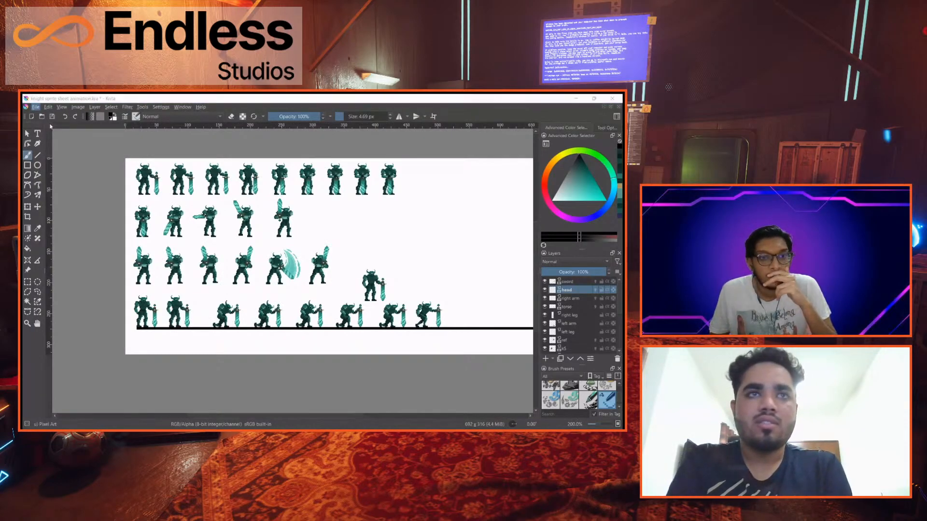
scroll(241, 234, down, 2)
click(75, 181)
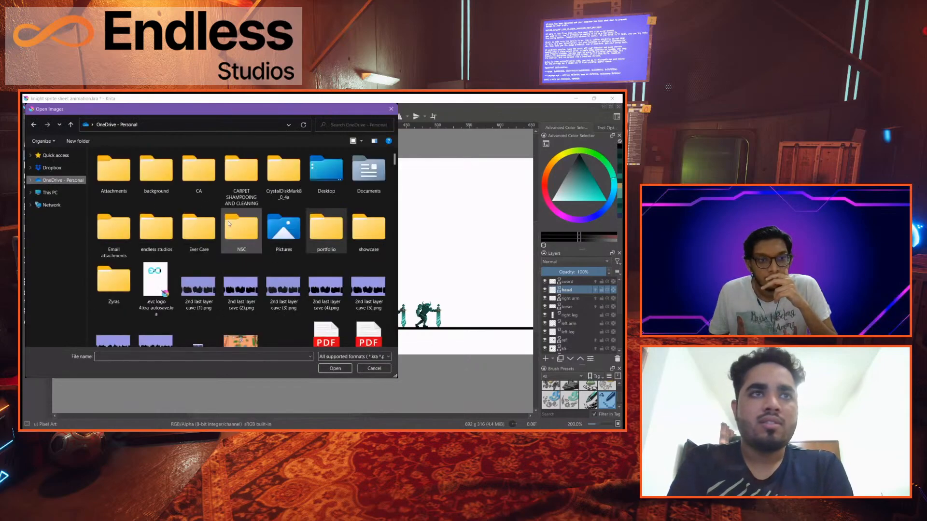
double_click(172, 228)
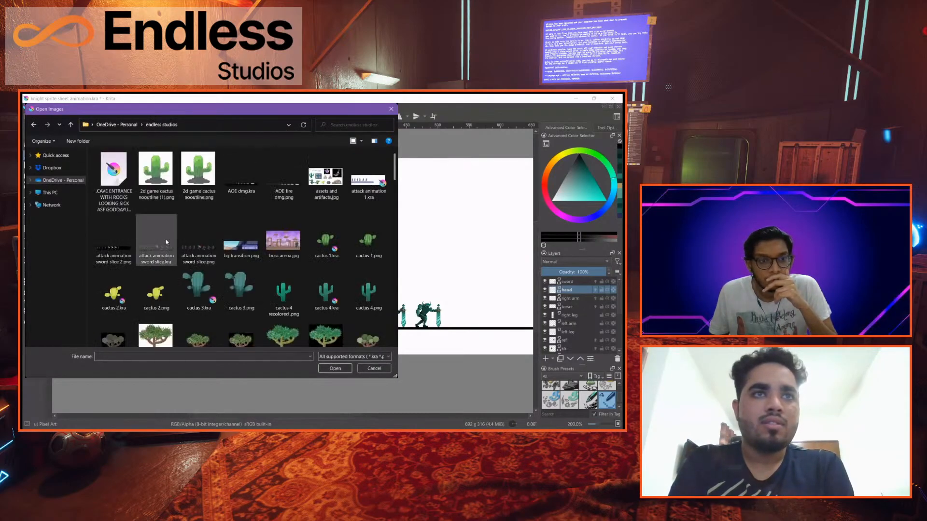
Look through the artwork files in the endless studios folder from beginning to end for an animation to open
scroll(246, 208, down, 2)
scroll(246, 208, down, 3)
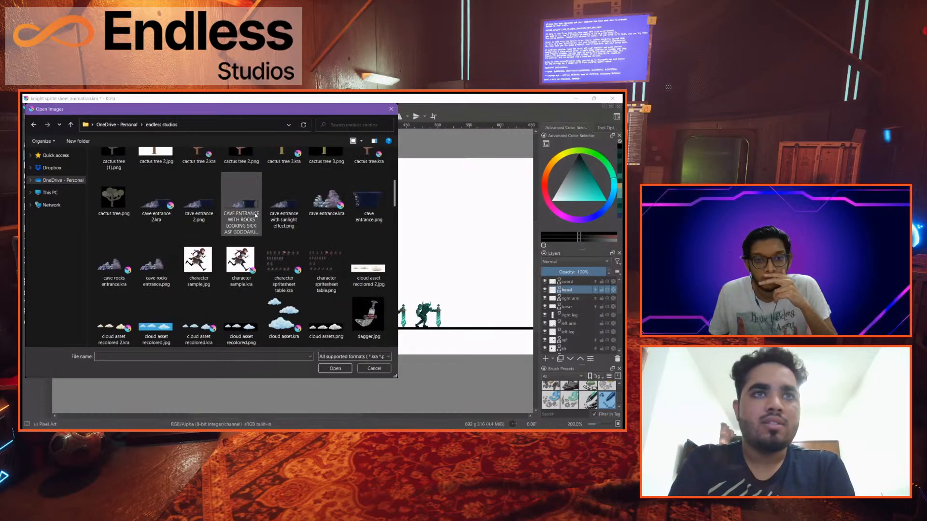
scroll(206, 233, down, 5)
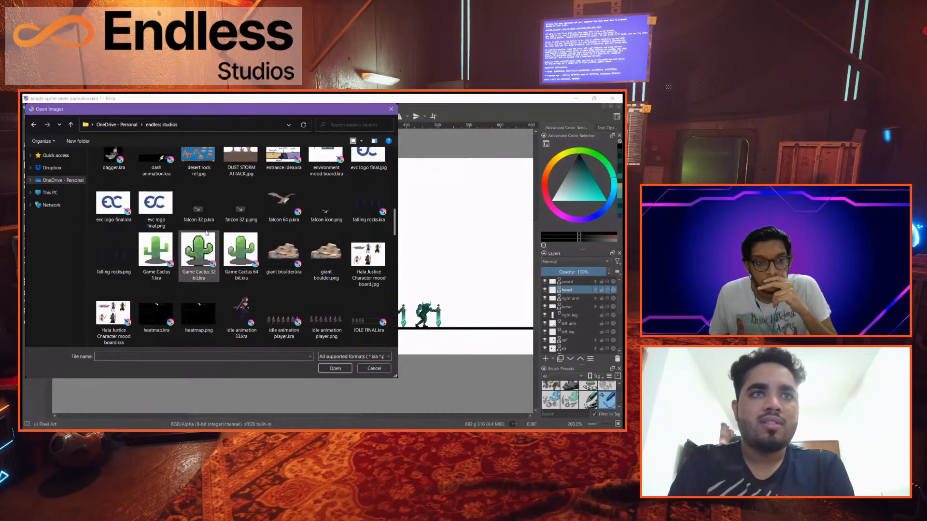
scroll(206, 233, down, 3)
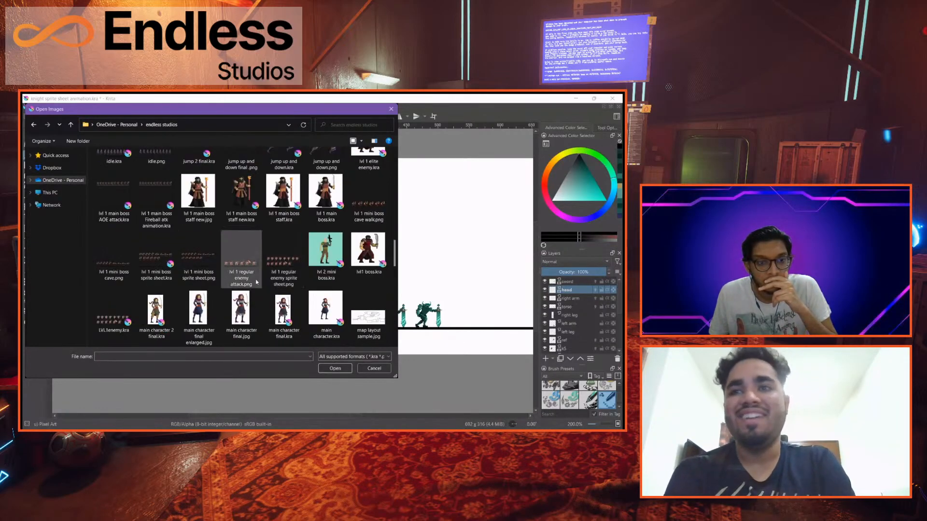
scroll(225, 274, down, 5)
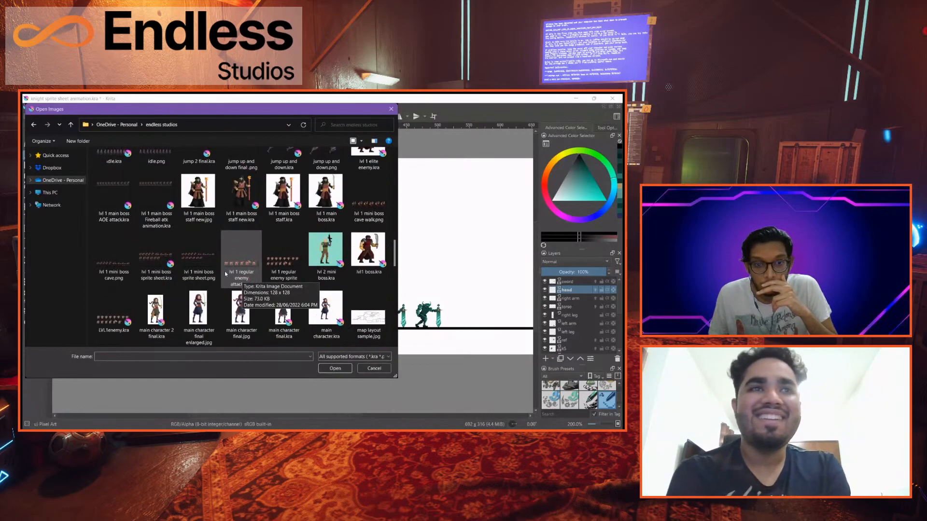
scroll(200, 275, down, 5)
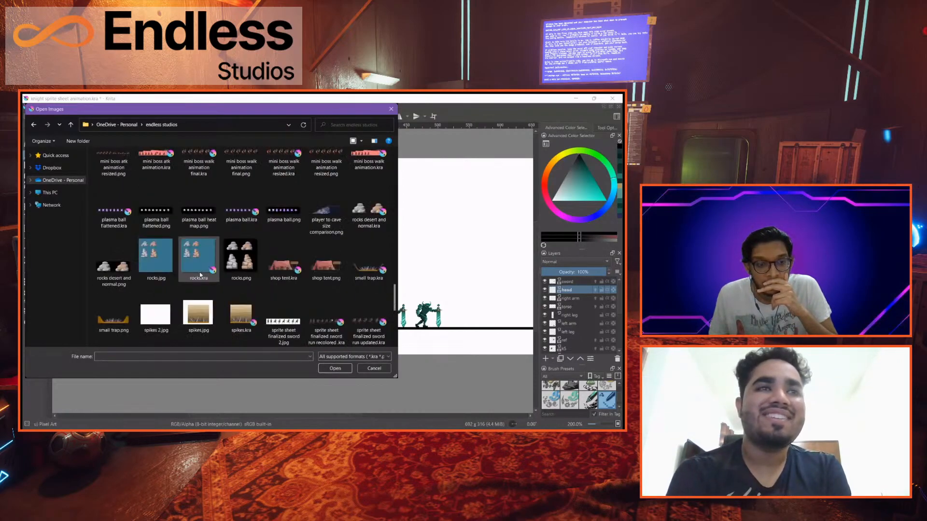
scroll(200, 275, down, 3)
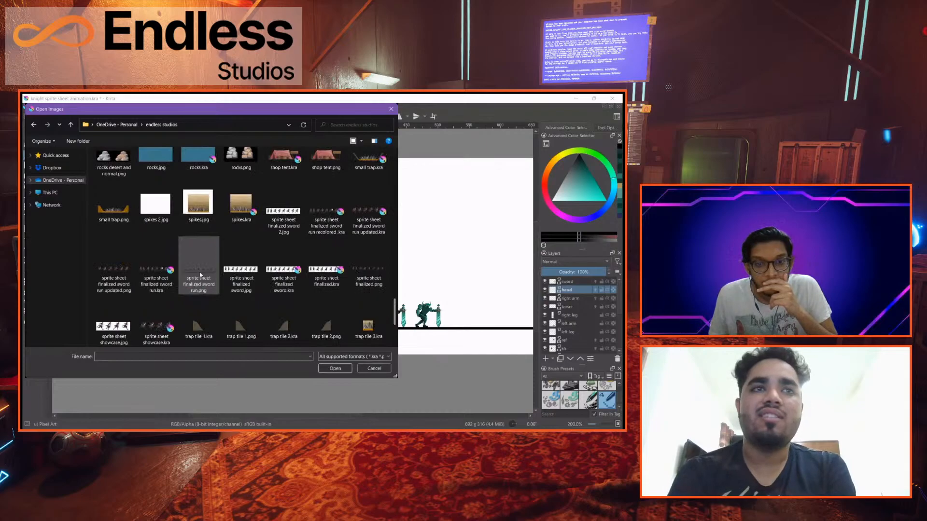
scroll(201, 274, down, 3)
scroll(201, 275, up, 15)
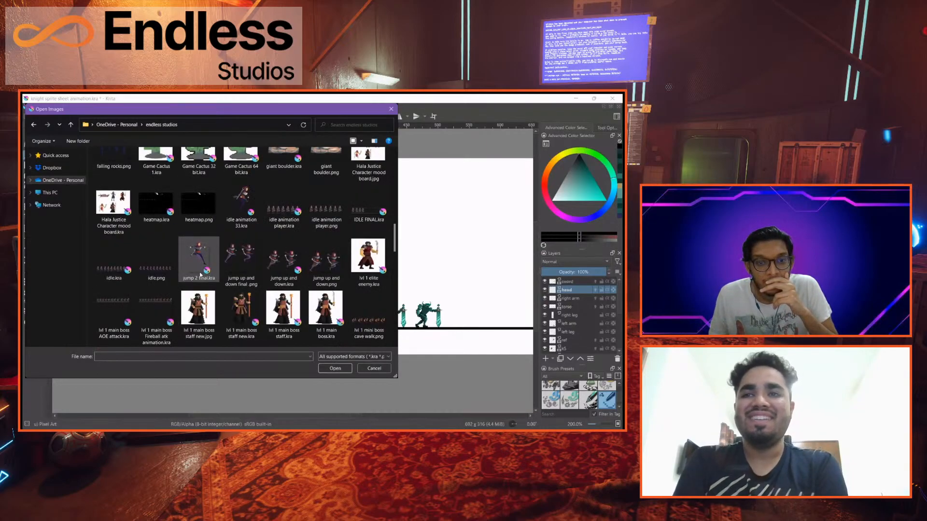
scroll(200, 274, up, 6)
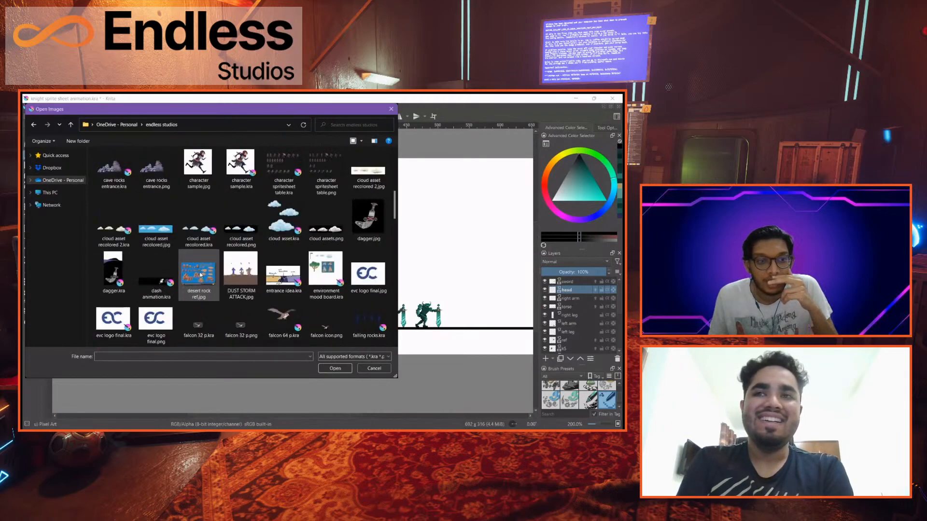
scroll(201, 274, up, 3)
scroll(202, 268, up, 5)
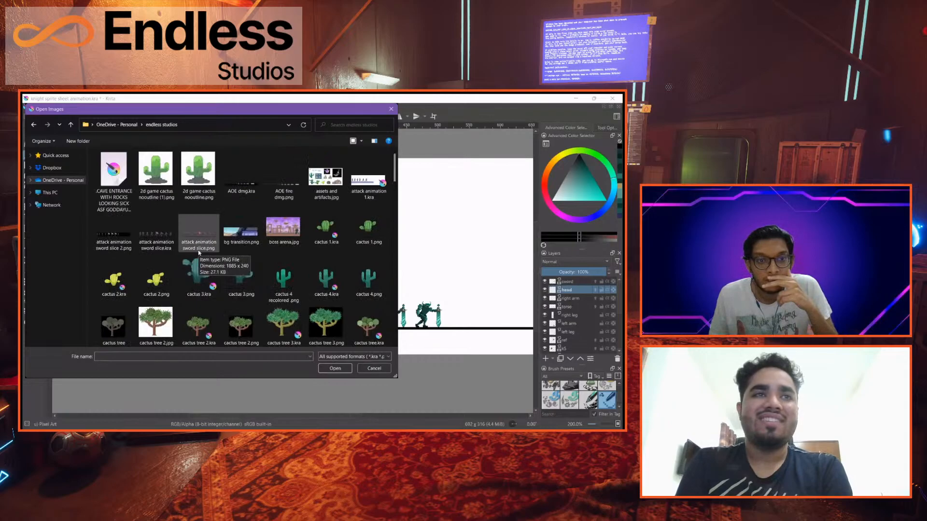
Open AOE dmg.kra from the endless studios folder and bring the first frames of its sprite strip into view
double_click(237, 198)
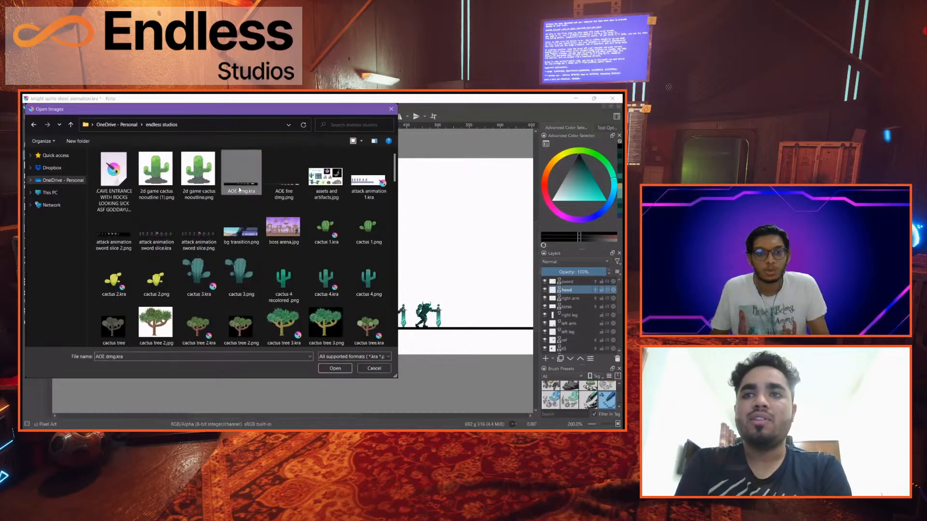
drag(192, 241, 355, 237)
scroll(239, 268, up, 5)
drag(196, 248, 224, 265)
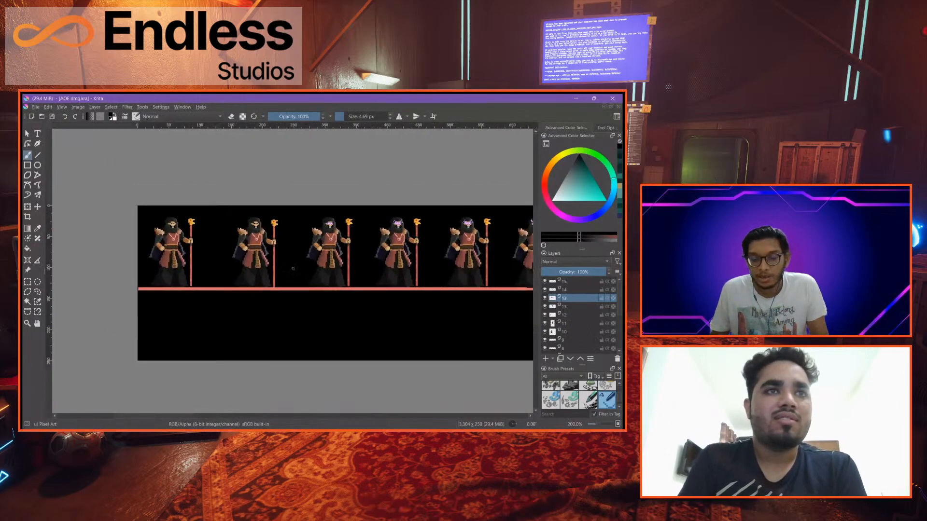
drag(365, 261, 319, 270)
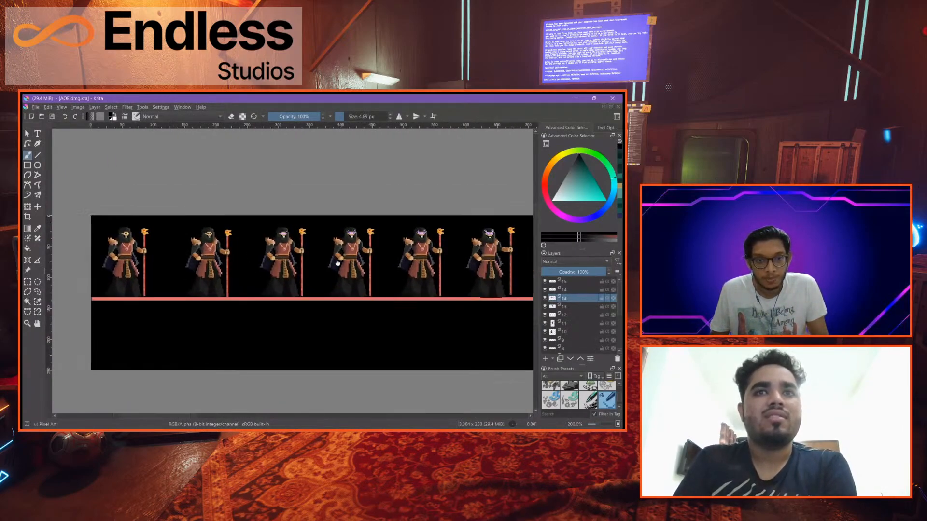
Examine the hooded staff bearer's early frames up close, following how the glowing eyes develop from frame to frame
scroll(158, 243, up, 1)
scroll(266, 256, up, 2)
drag(168, 242, 347, 255)
scroll(294, 251, up, 1)
drag(458, 259, 265, 252)
scroll(265, 252, down, 1)
drag(350, 264, 244, 260)
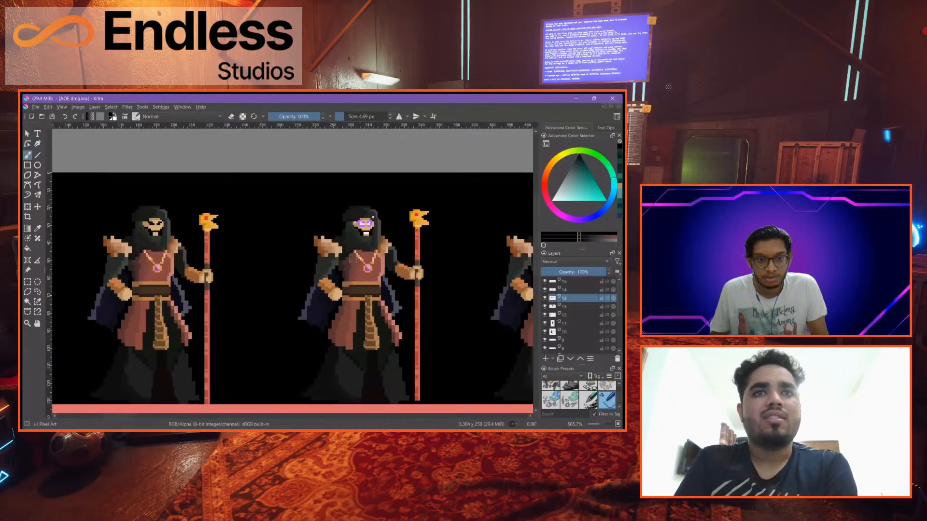
drag(375, 260, 250, 258)
drag(424, 256, 275, 254)
drag(464, 260, 212, 261)
drag(421, 274, 309, 252)
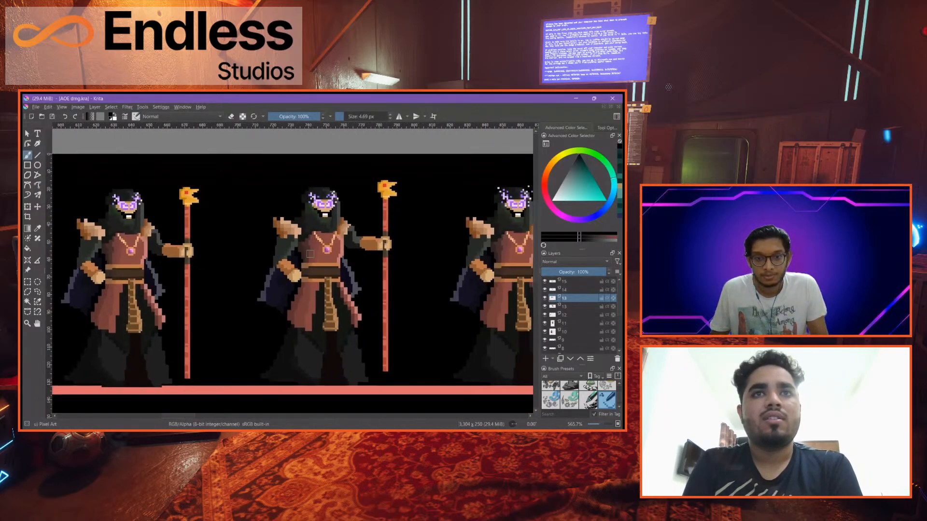
Examine the following frames where the purple flames start at the staff's base and grow around the character
scroll(396, 258, down, 1)
drag(396, 259, 256, 267)
drag(432, 272, 278, 265)
drag(341, 264, 321, 262)
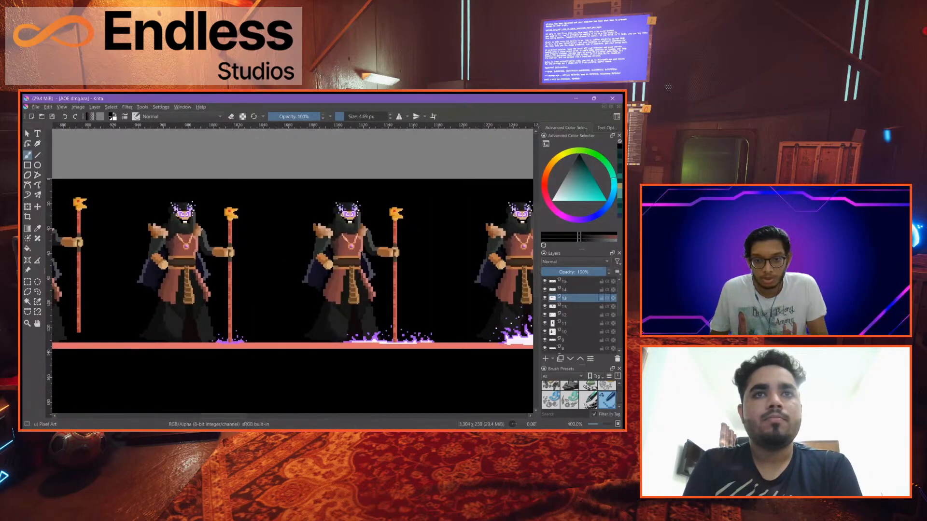
drag(379, 255, 292, 253)
drag(392, 287, 347, 288)
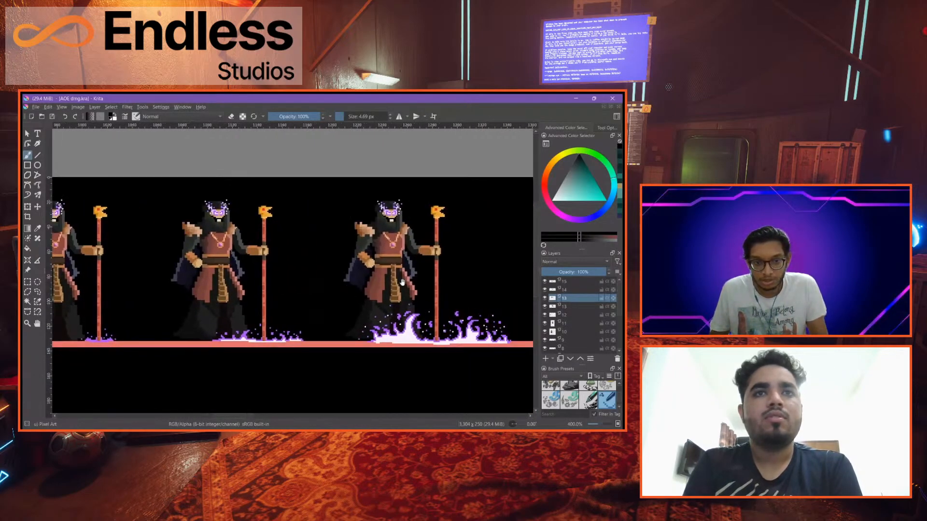
drag(402, 283, 261, 279)
drag(371, 274, 269, 277)
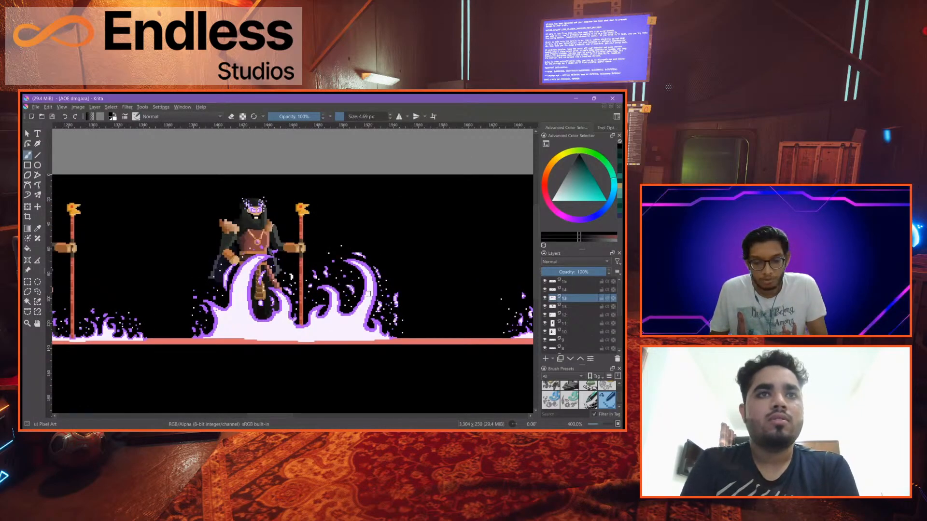
Examine the remaining frames of the flame attack through to the end of the sprite strip
scroll(357, 290, down, 3)
scroll(333, 288, up, 2)
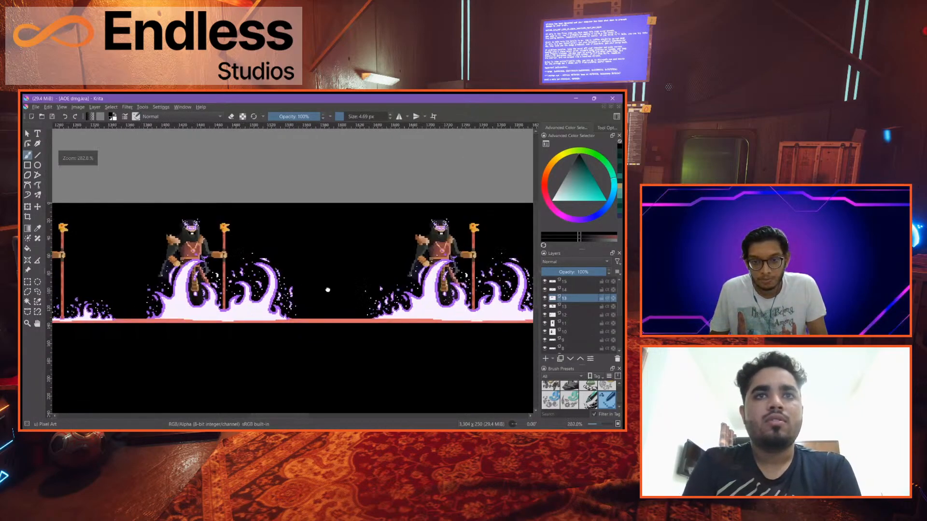
mouse_move(397, 284)
mouse_down()
mouse_move(252, 294)
mouse_move(300, 291)
mouse_move(290, 285)
mouse_up()
drag(380, 282, 305, 287)
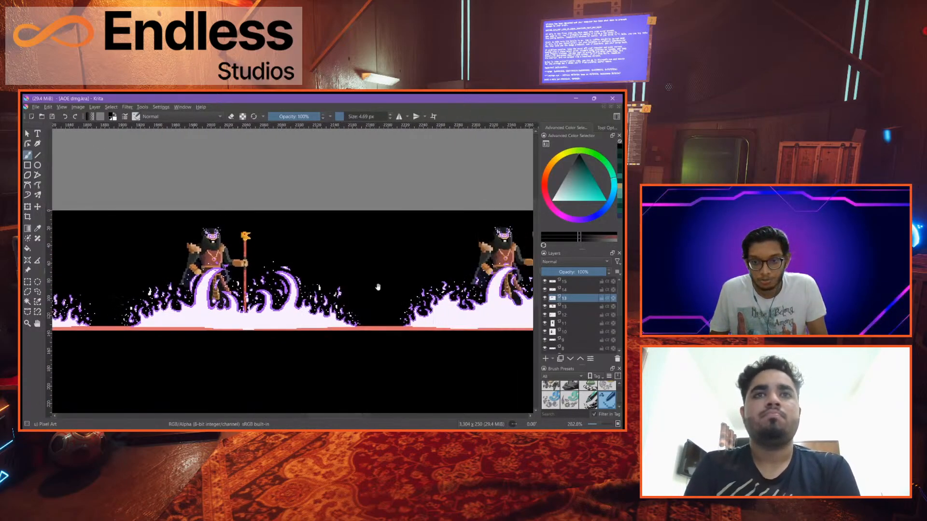
scroll(378, 287, down, 3)
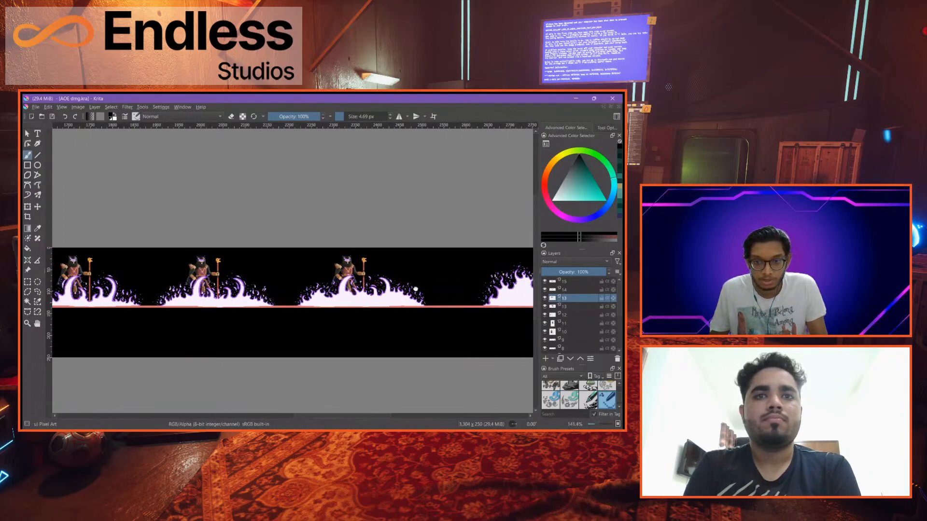
drag(414, 288, 279, 289)
drag(380, 285, 260, 287)
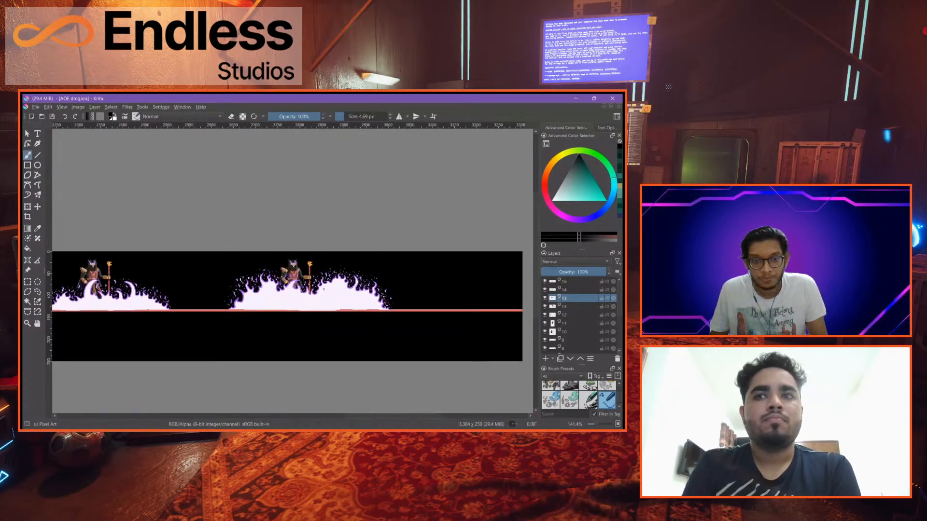
Return to the knight sprite sheet and open knight sword transfer animation.kra and knight attack animation.kra from the OneDrive portfolio folder
click(182, 107)
click(209, 201)
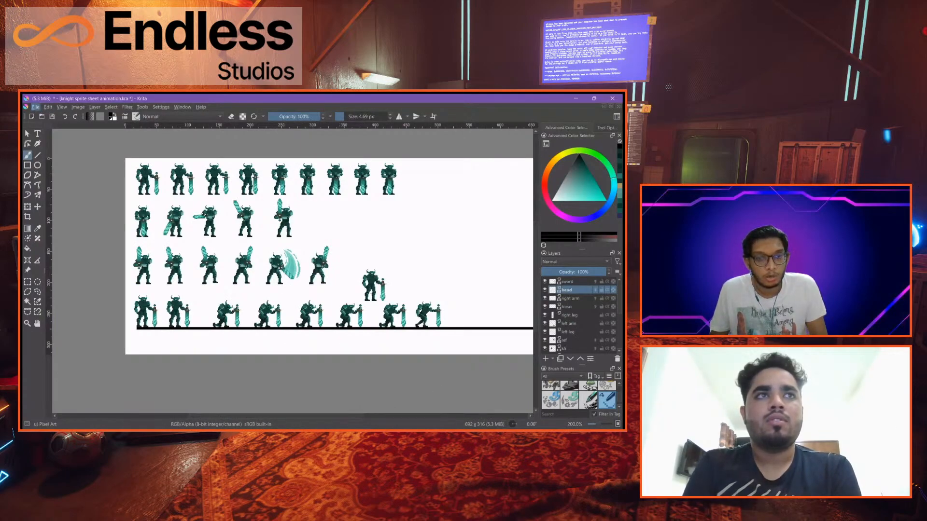
key(ctrl+o)
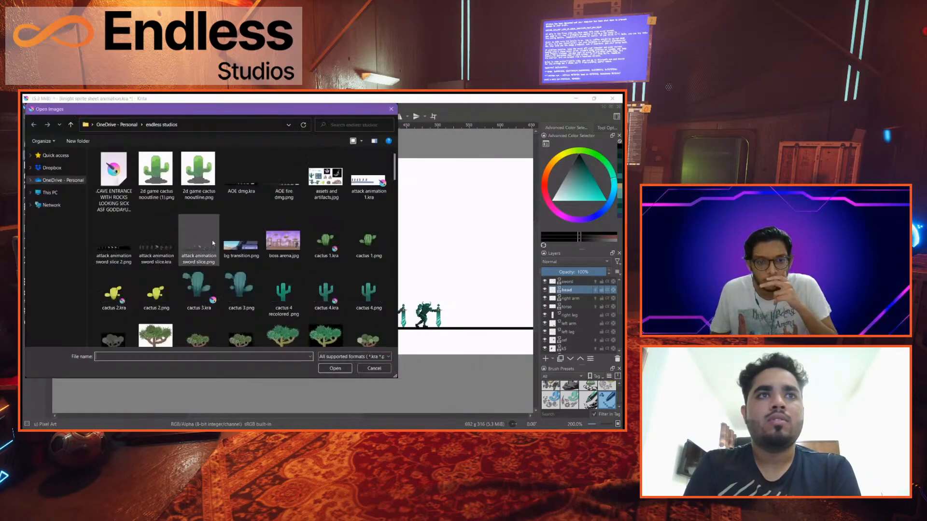
click(73, 183)
double_click(324, 238)
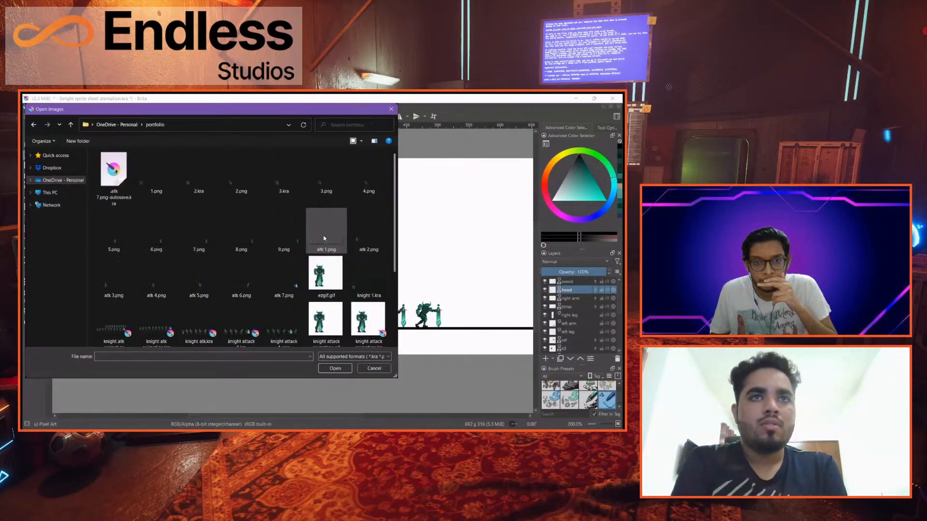
scroll(324, 239, down, 2)
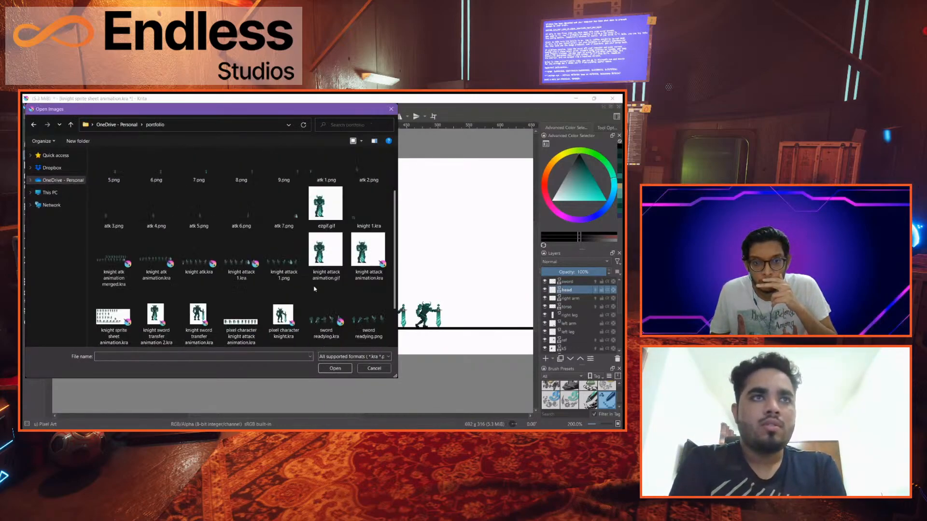
click(385, 256)
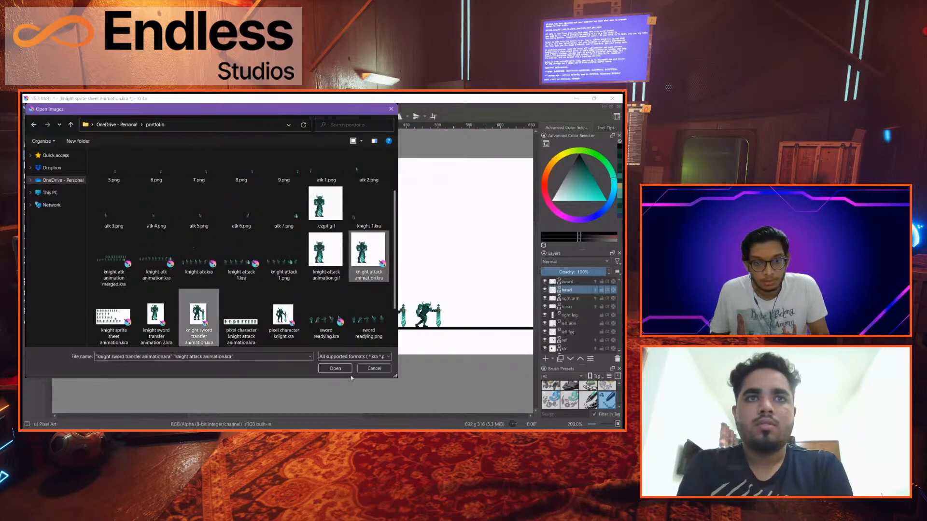
click(345, 370)
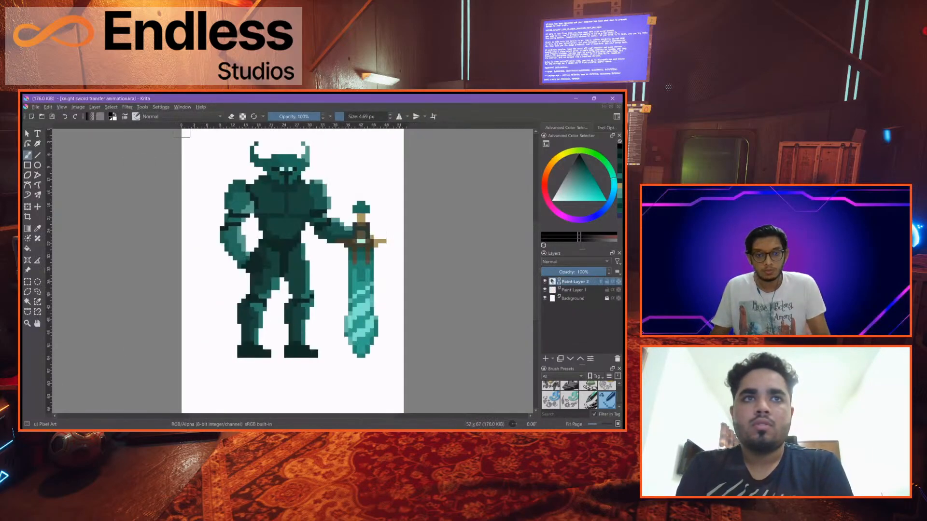
Switch to the workspace layout with the animation timeline and onion skins, and select the first frame of Paint Layer 2
scroll(447, 293, up, 2)
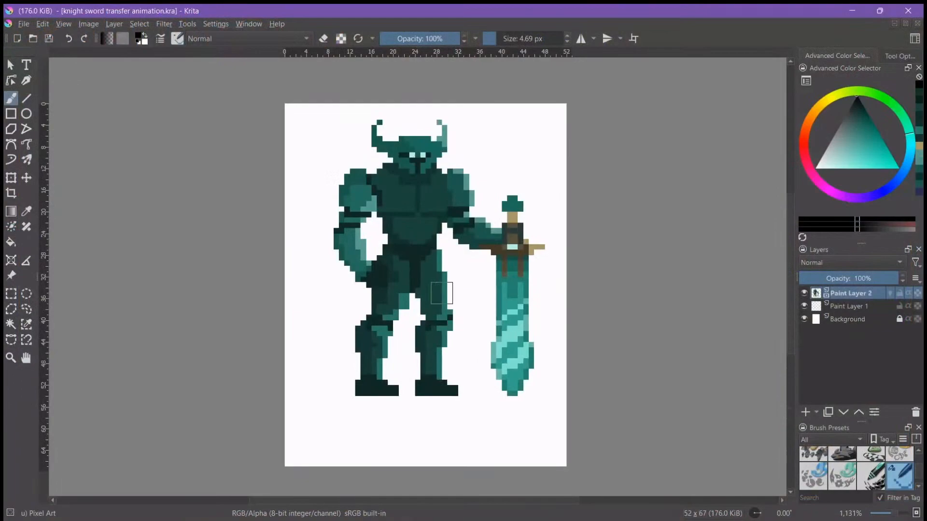
click(917, 42)
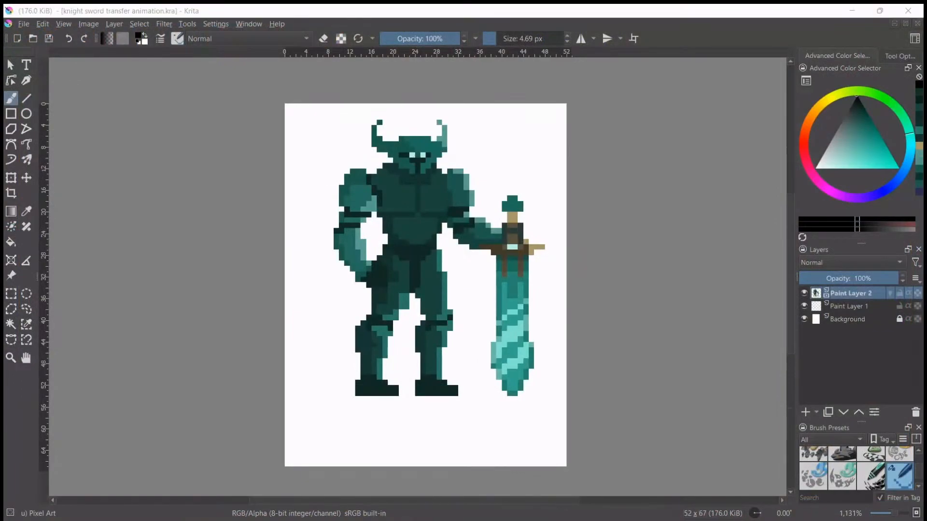
click(558, 49)
click(182, 434)
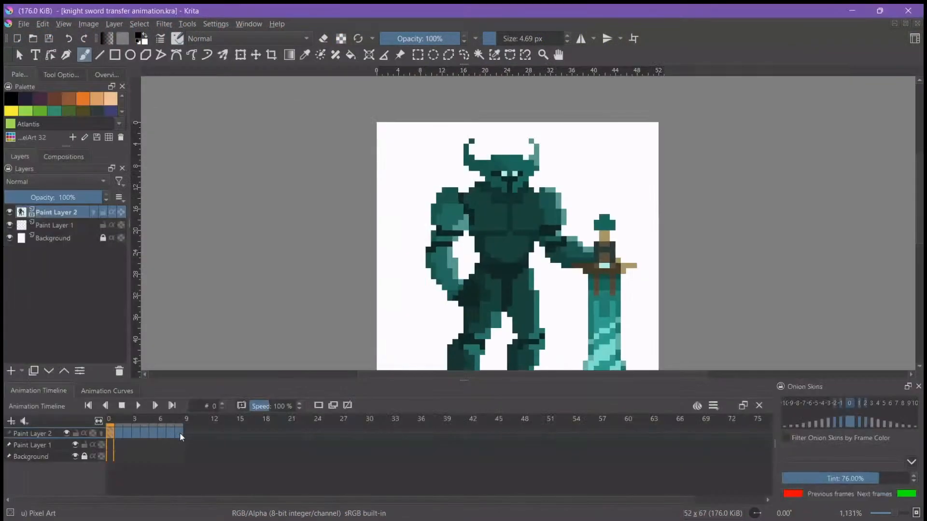
click(110, 436)
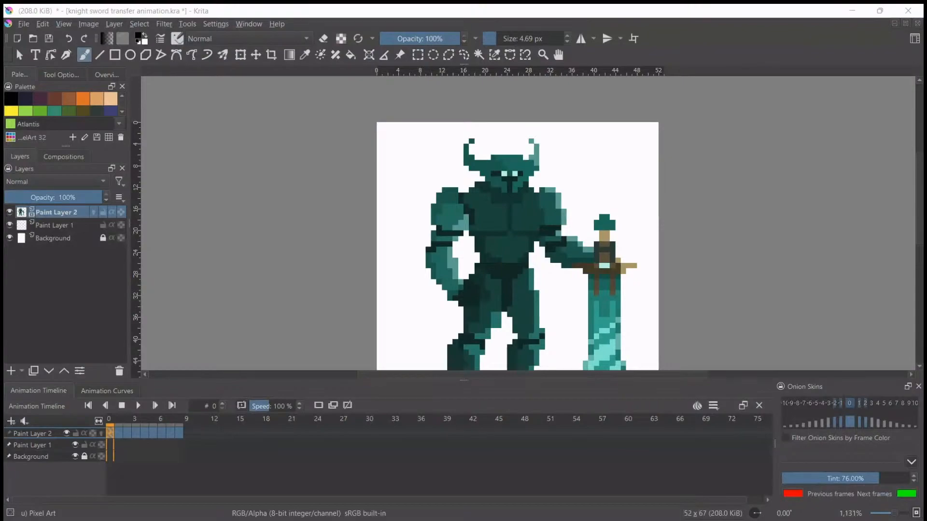
Look through the PNG frames in the OneDrive portfolio folder from the animation frame import, and close it without importing
click(860, 48)
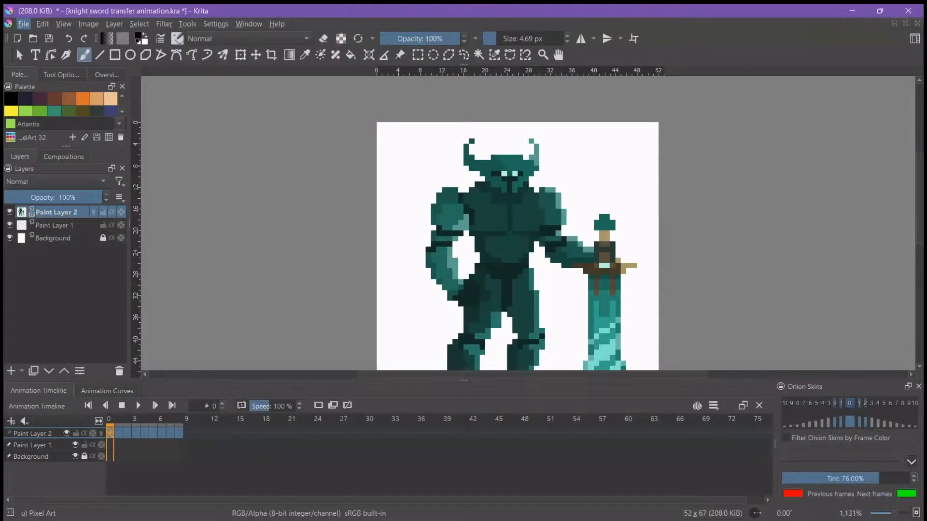
click(90, 167)
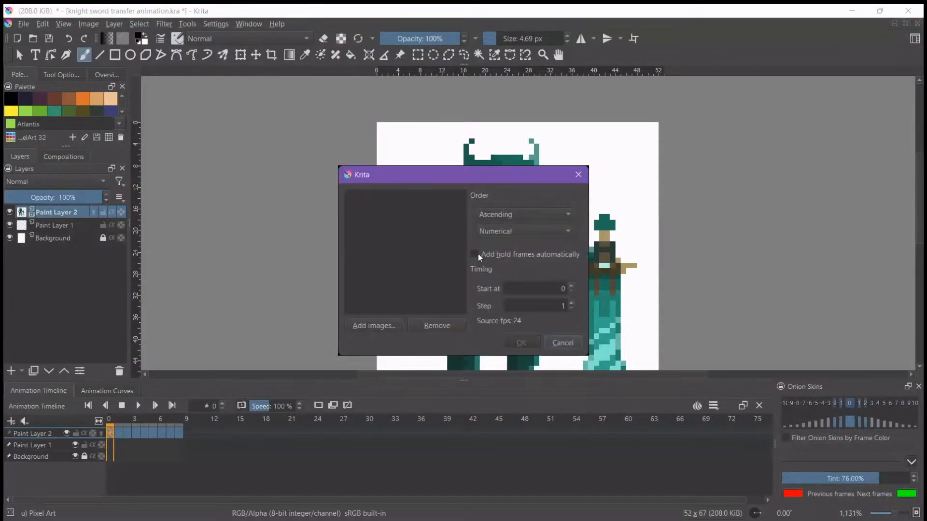
click(373, 326)
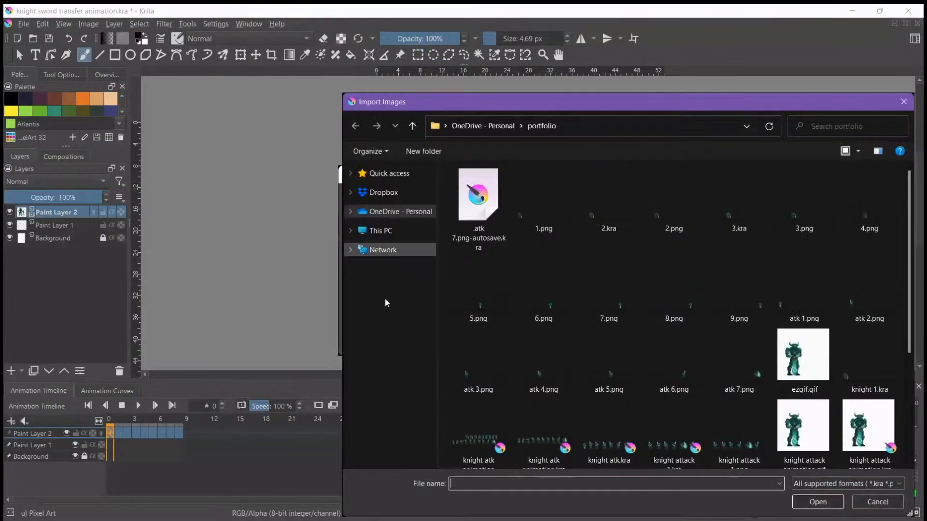
click(394, 212)
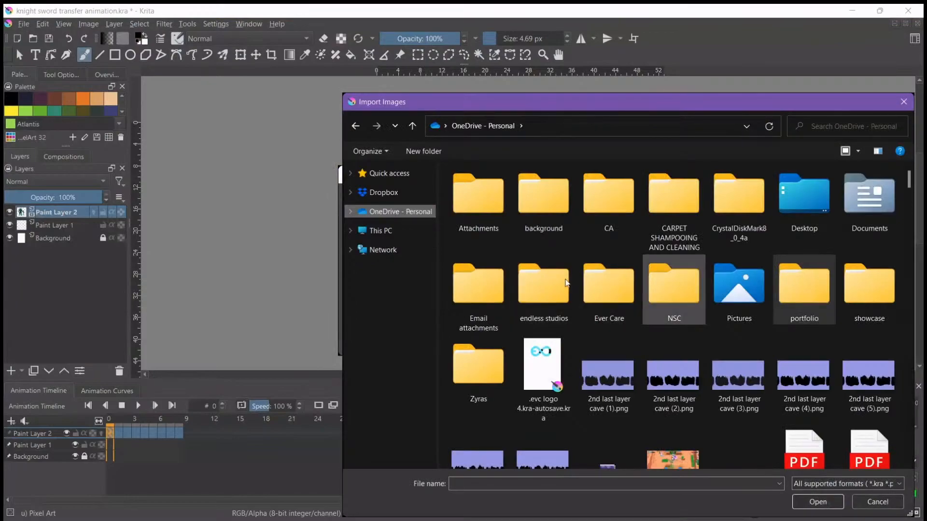
double_click(801, 297)
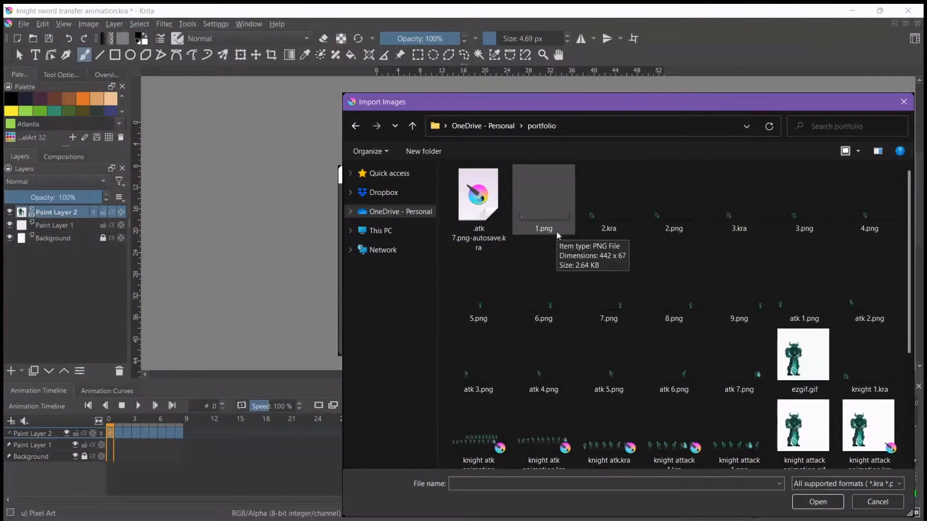
click(897, 103)
click(561, 344)
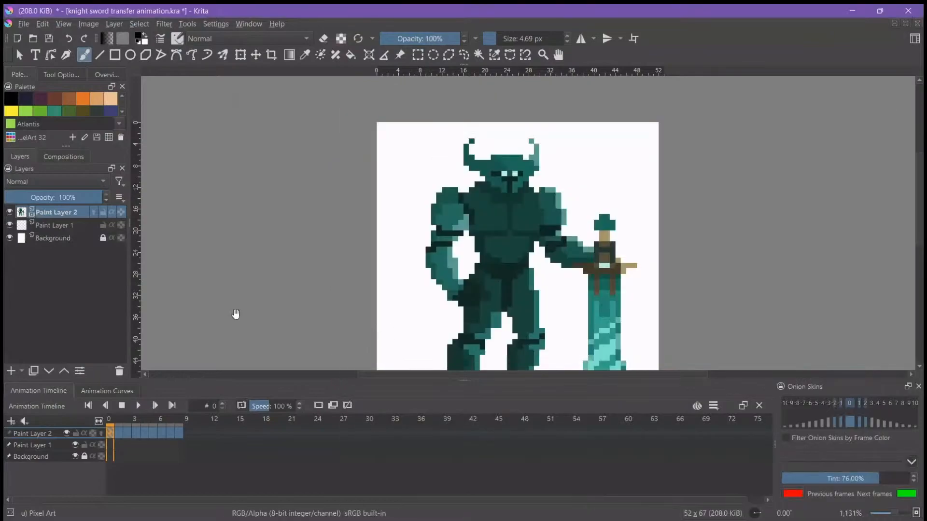
Bring the whole knight into view and inspect individual frames of the sword transfer animation through to the last one
drag(233, 315, 246, 292)
scroll(270, 288, down, 1)
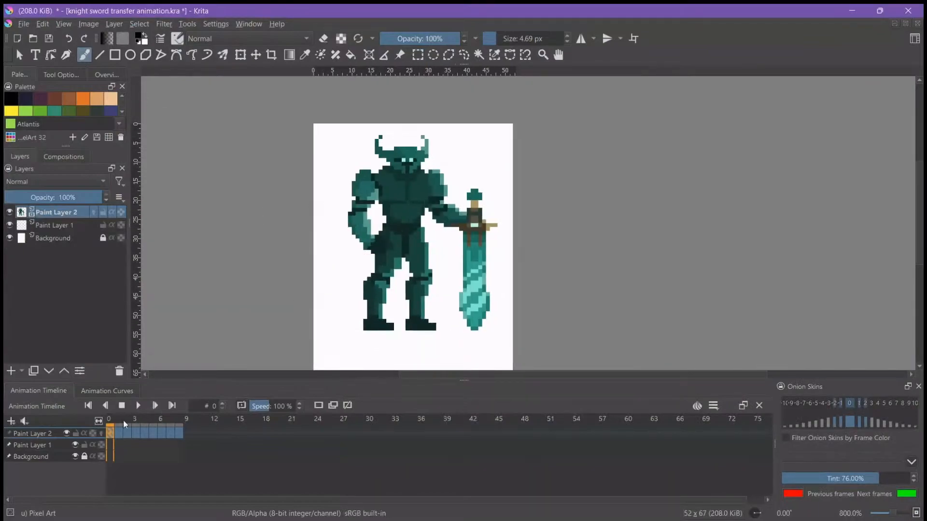
click(119, 434)
click(136, 433)
click(179, 433)
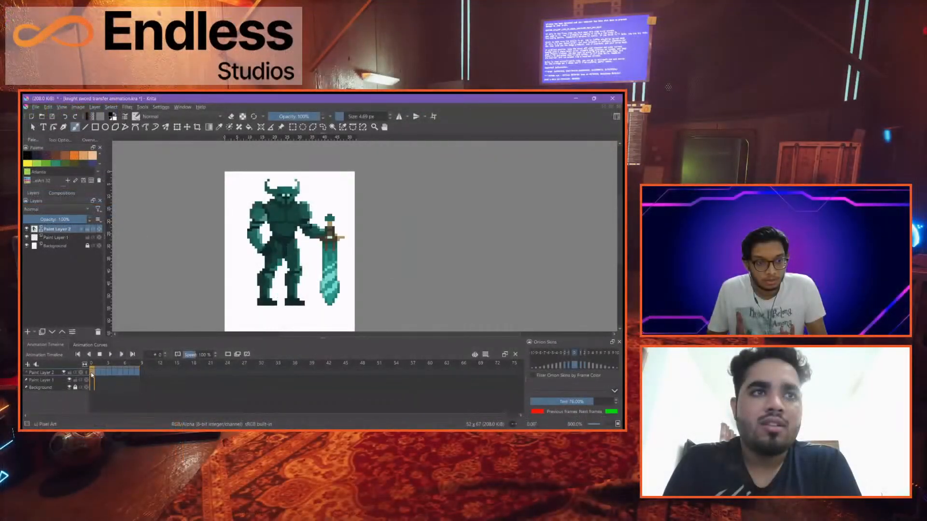
Play the sword transfer animation, slow its playback speed to 25 %, and pause it after watching
text(25)
key(Return)
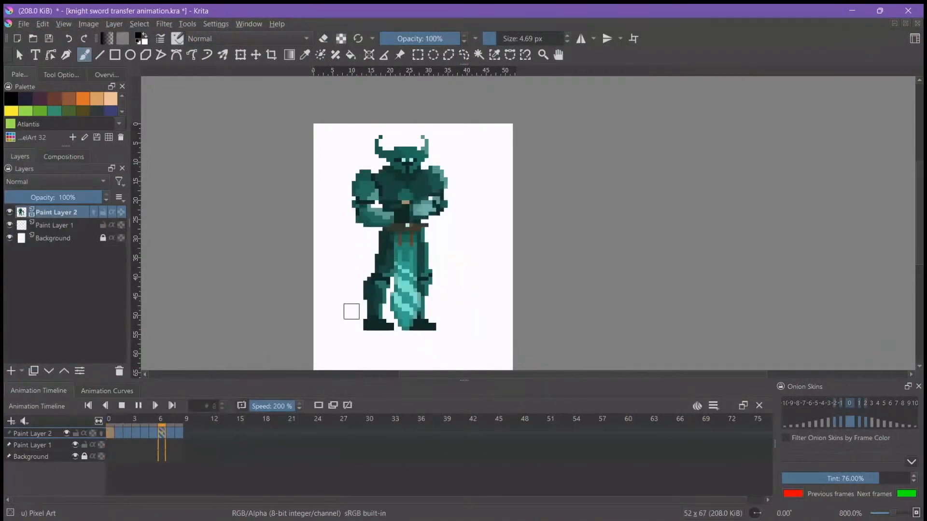
click(261, 410)
drag(261, 409, 252, 410)
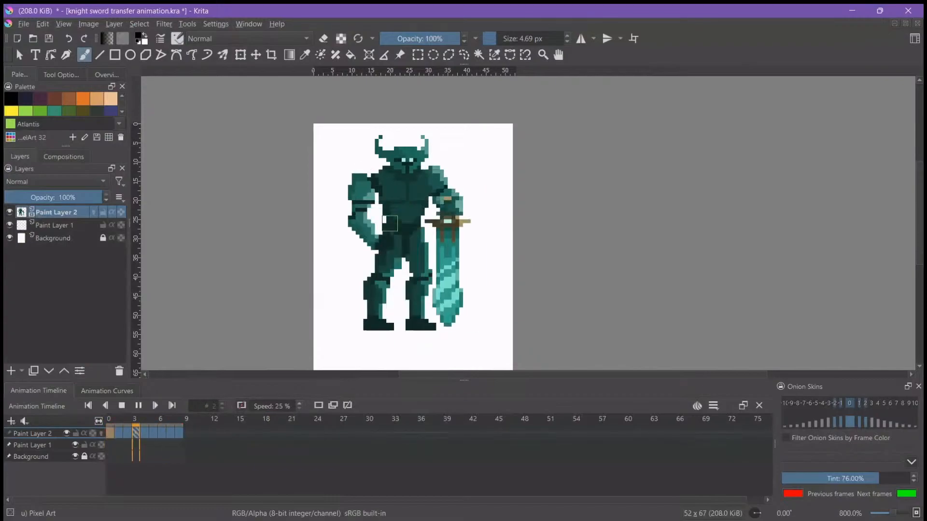
click(136, 409)
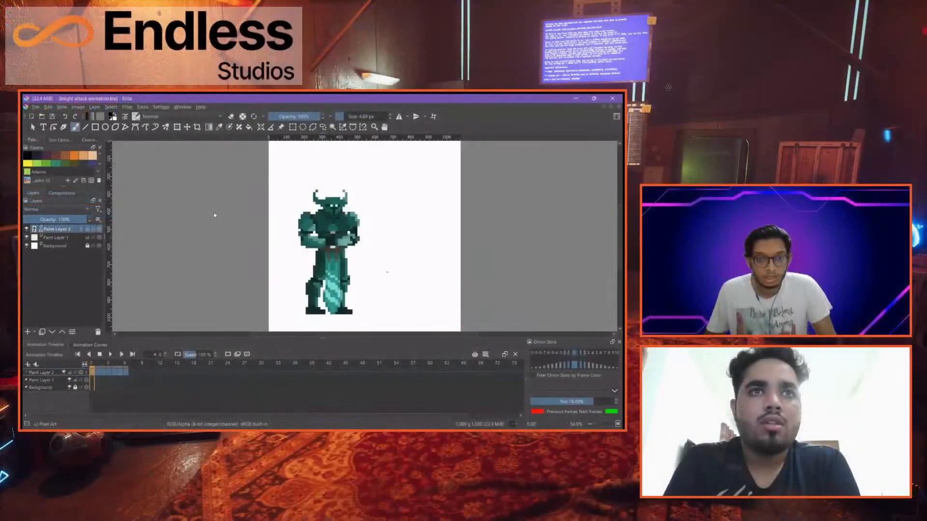
In knight attack animation.kra, check the last and first frames, play the animation slowed to 25 % speed, and stop it
click(124, 365)
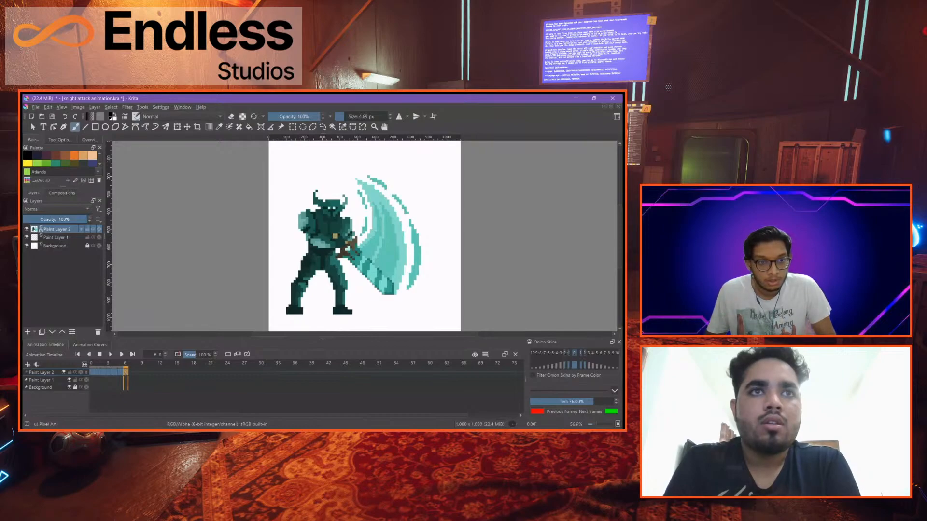
click(92, 372)
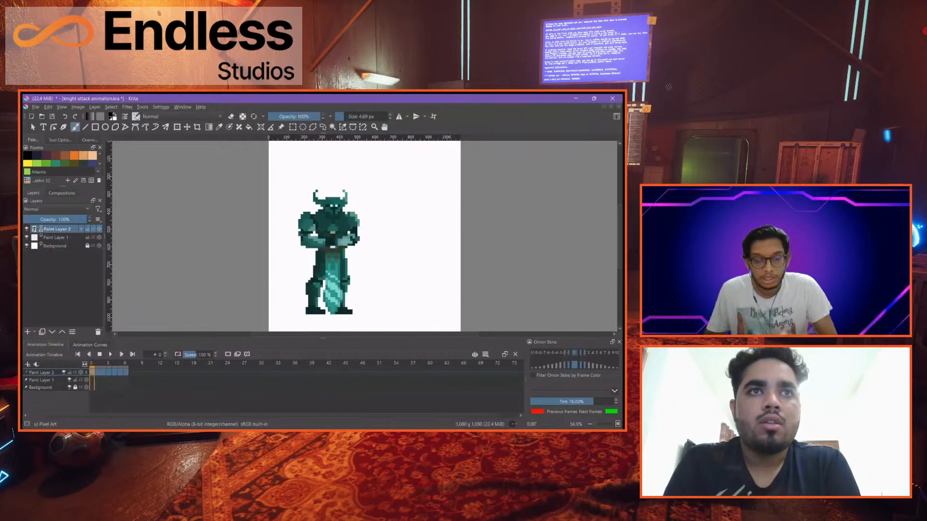
click(109, 356)
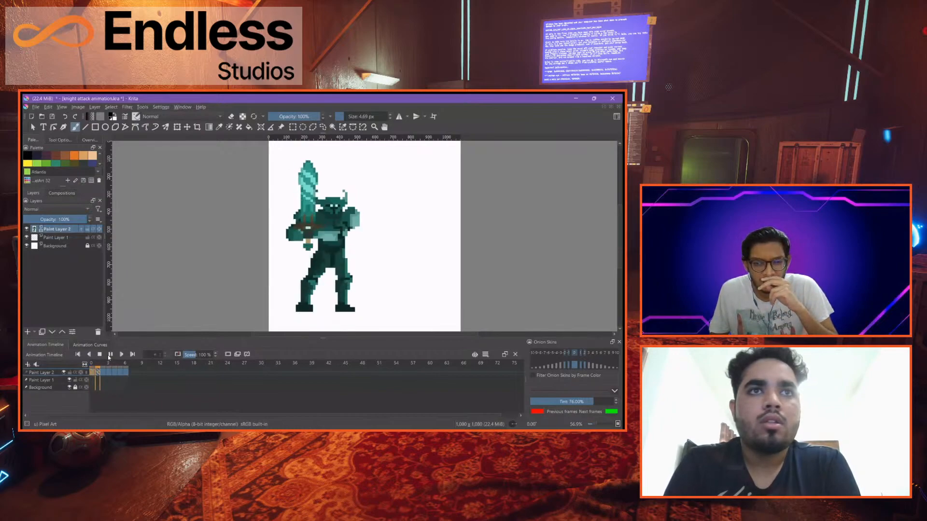
click(184, 356)
drag(184, 357, 179, 357)
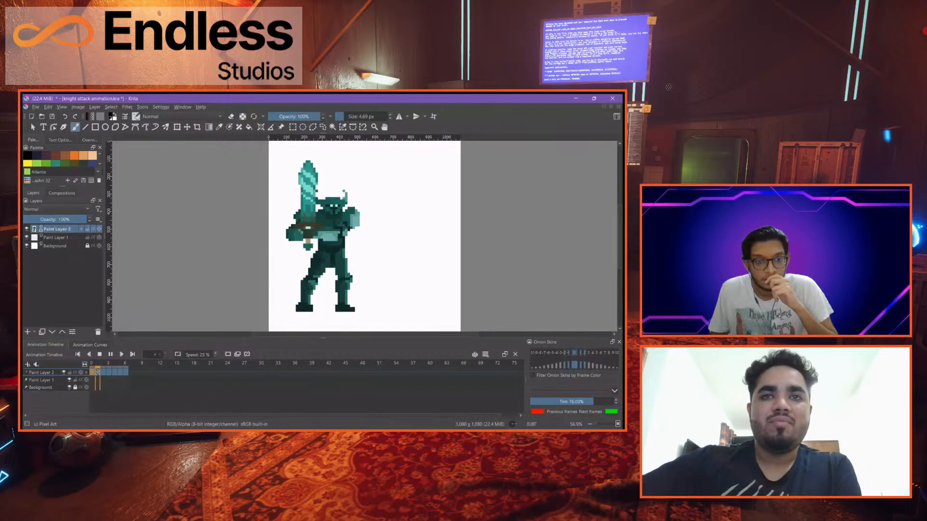
click(100, 355)
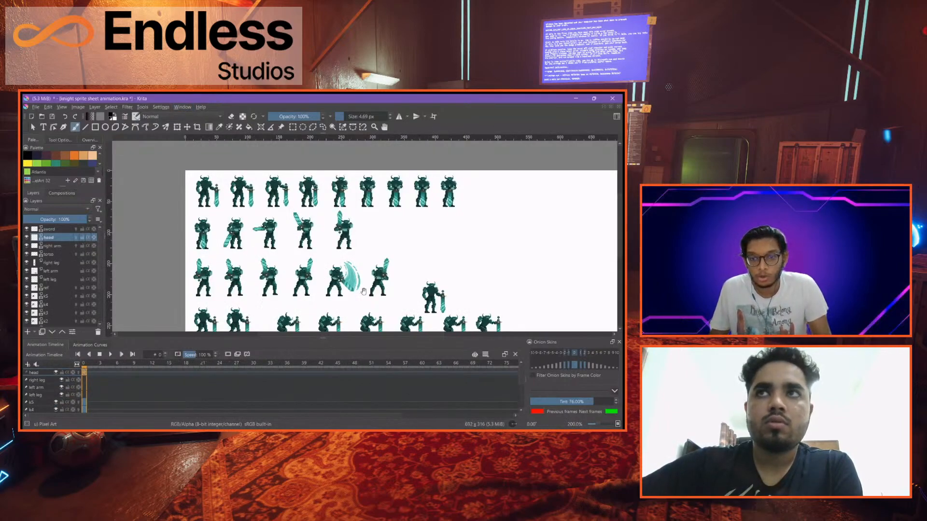
Return to the knight sprite sheet and examine the lowest row of frames, where the knight kneels
drag(364, 291, 315, 259)
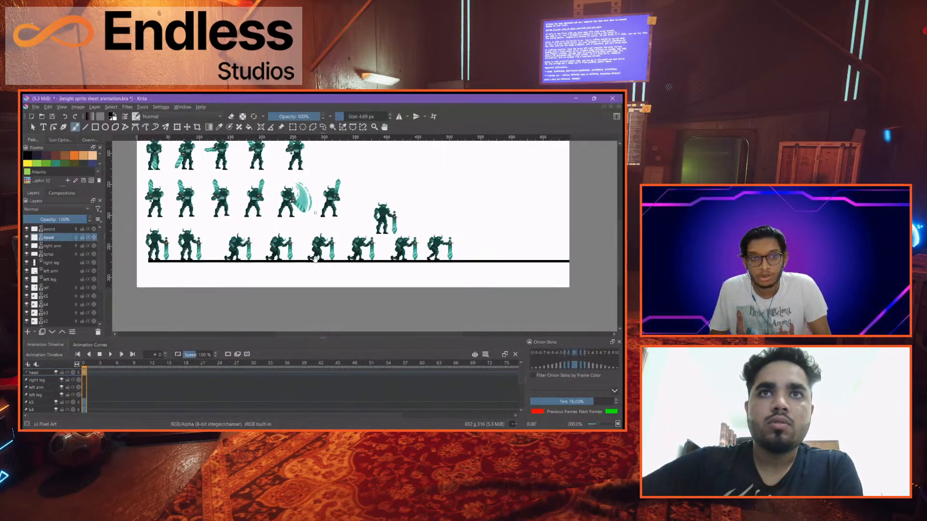